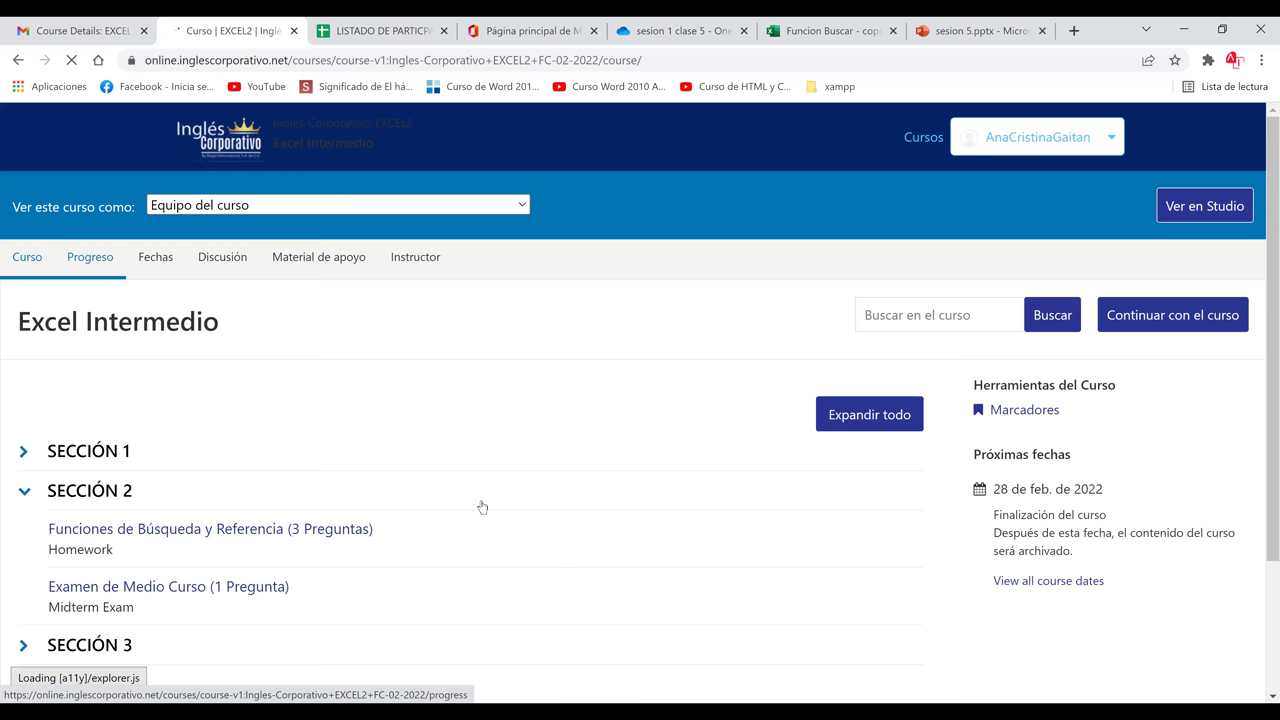
# - Review the Excel Intermedio progress page, including the grade chart and the homework and exam scores of every section
pyautogui.scroll(-5, 508, 589)
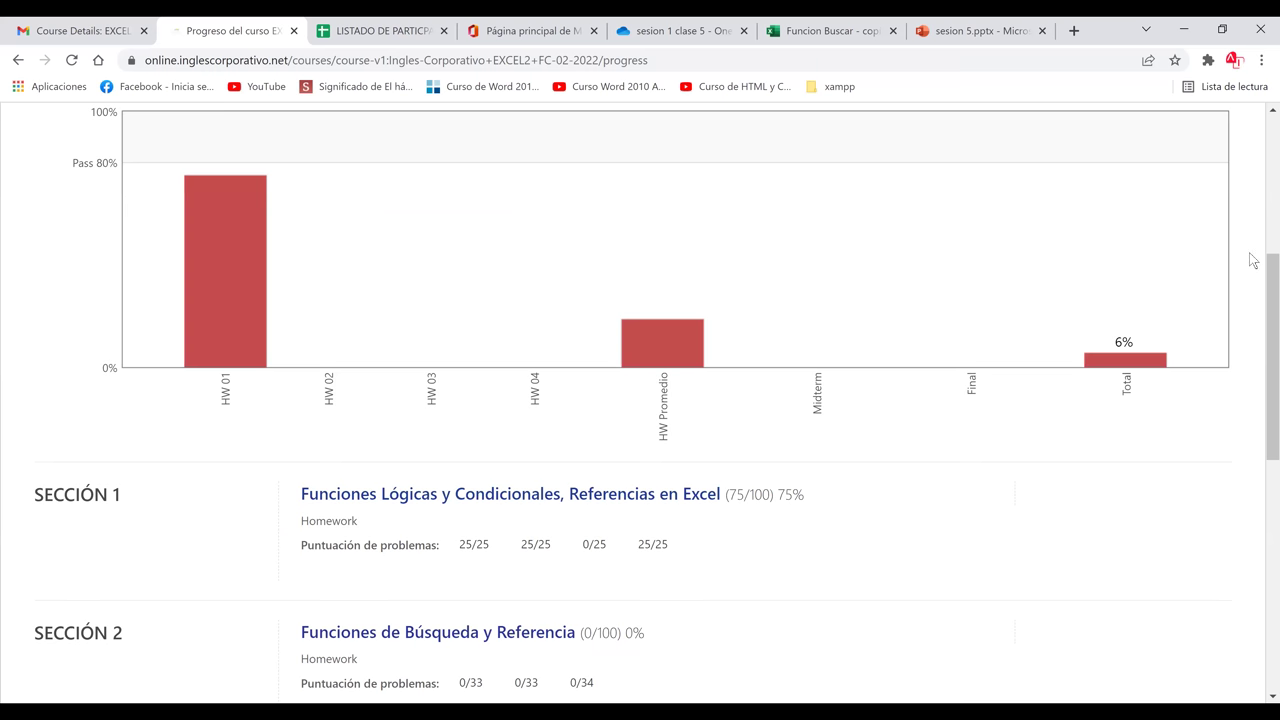
pyautogui.click(1270, 481)
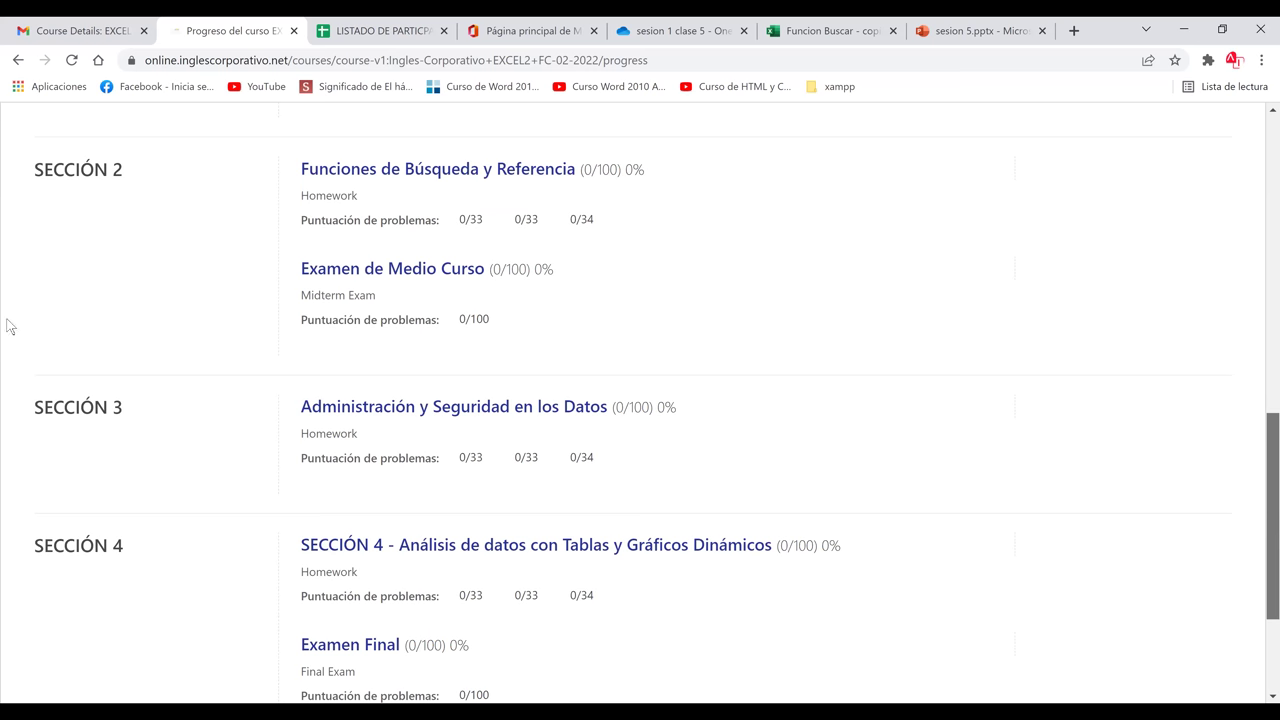
pyautogui.scroll(3, 12, 324)
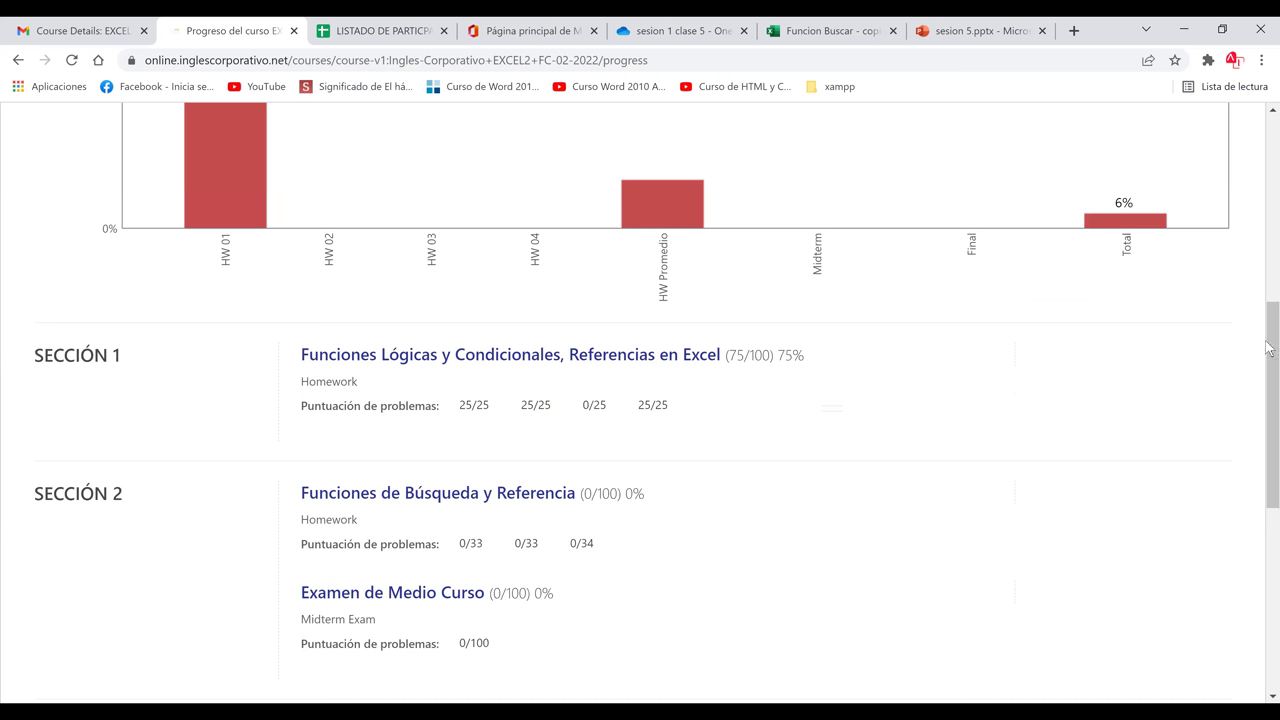
pyautogui.moveTo(1270, 311); pyautogui.dragTo(1269, 237)
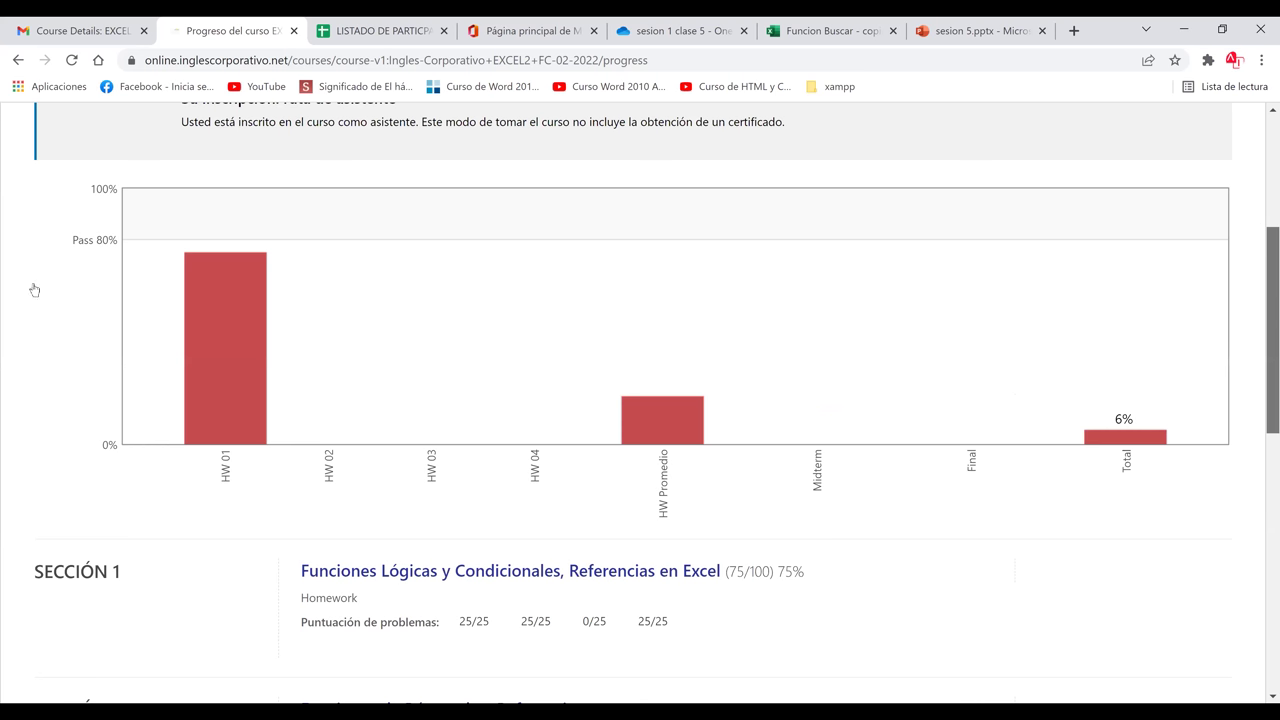
# - Open the Funciones de Búsqueda y Referencia lesson in Sección 2 and read the objective and introduction of the BUSCAR function
pyautogui.press('F5')
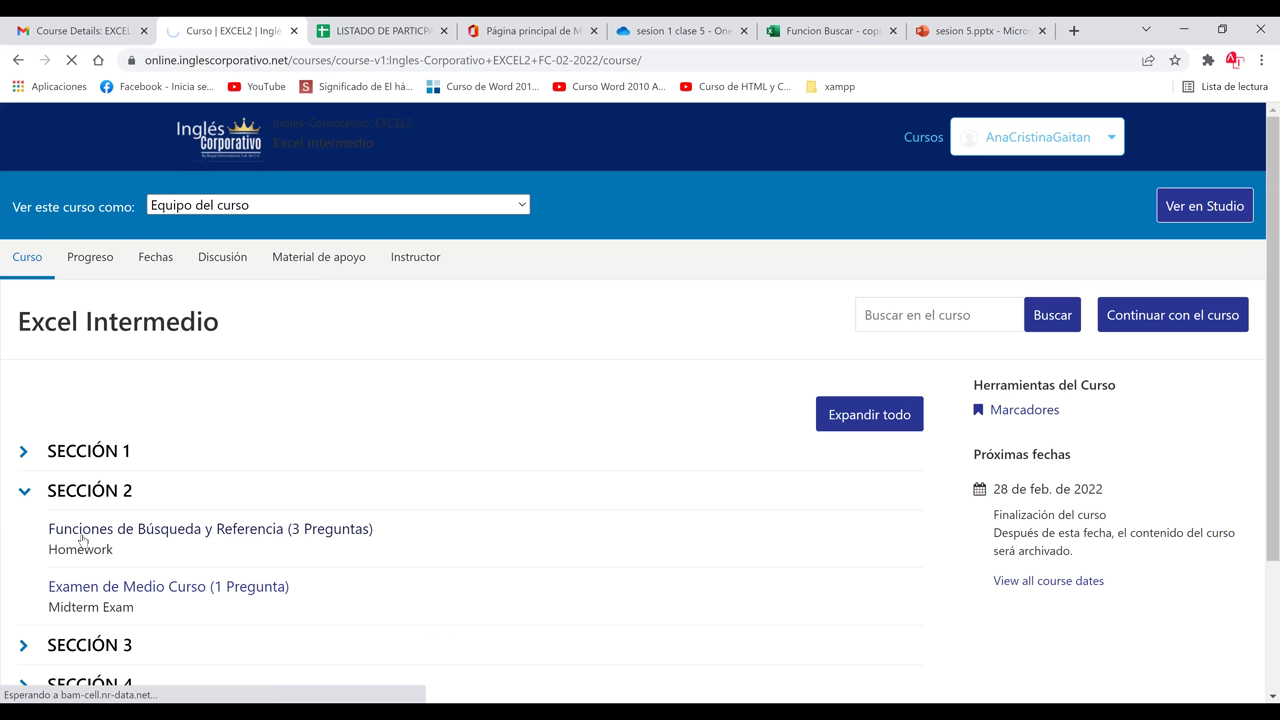
pyautogui.click(82, 535)
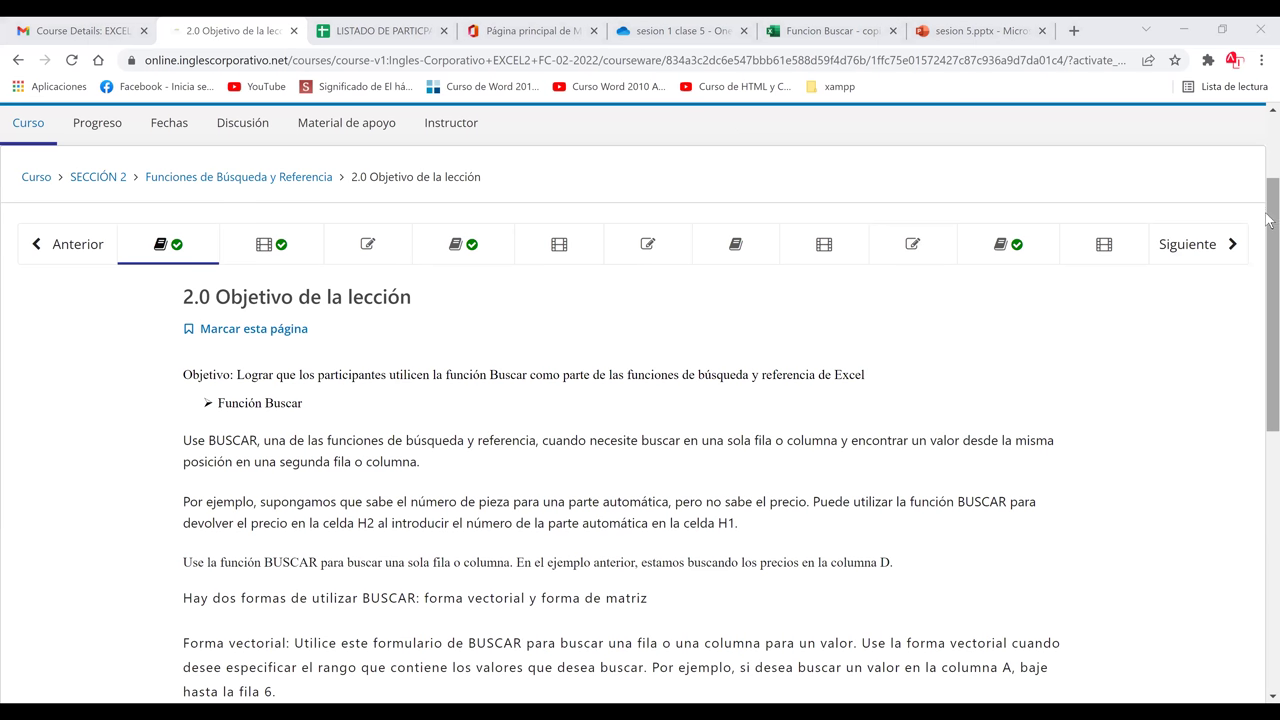
pyautogui.moveTo(1268, 220); pyautogui.dragTo(1268, 226)
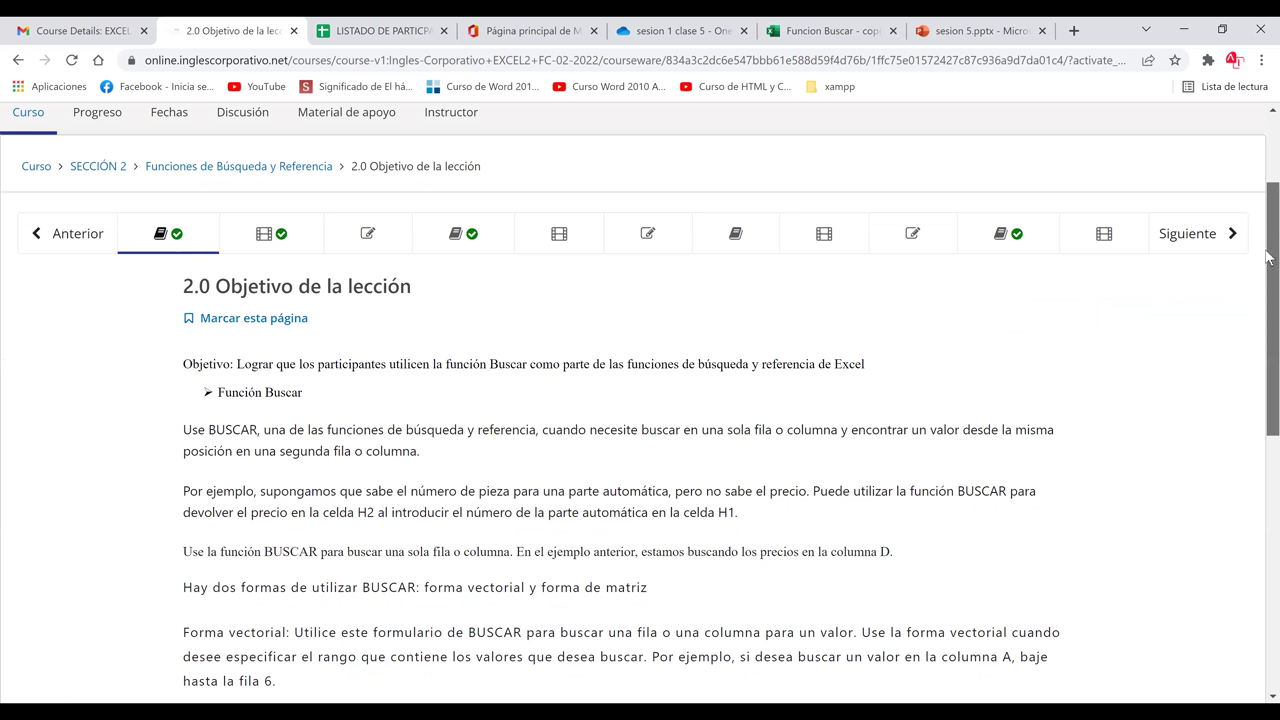
pyautogui.scroll(-2, 1268, 262)
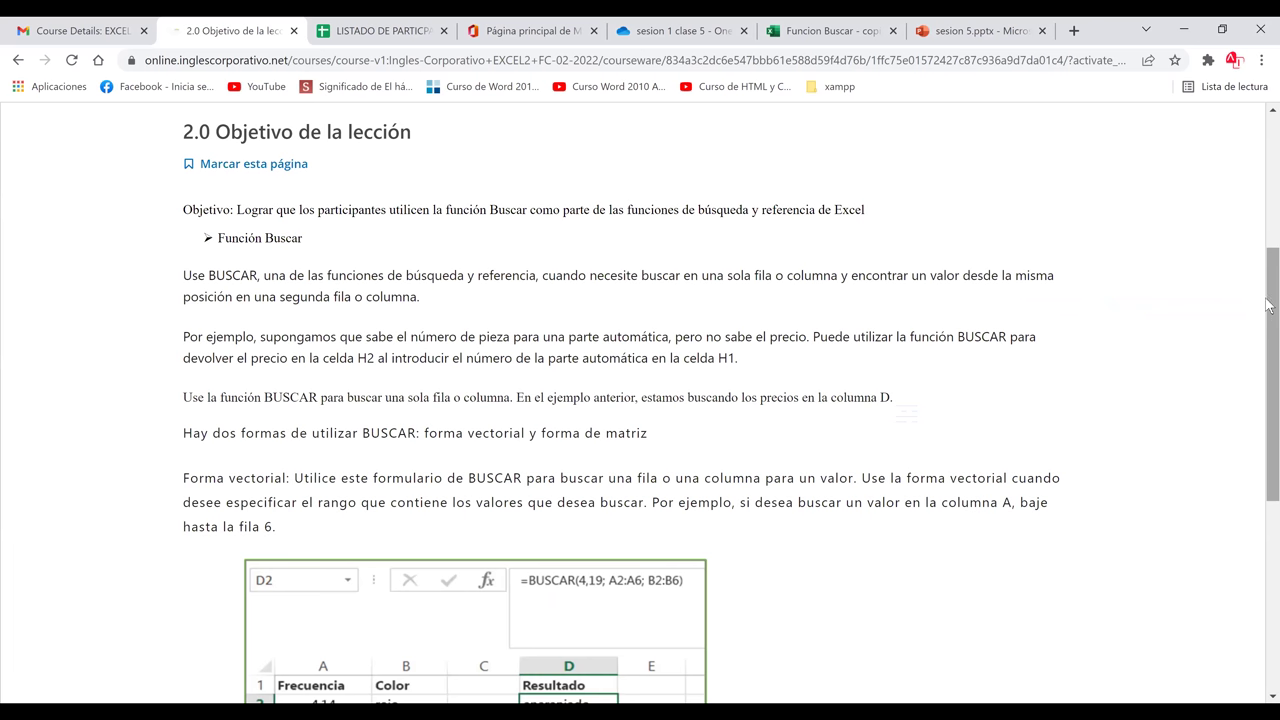
pyautogui.scroll(-1, 1270, 308)
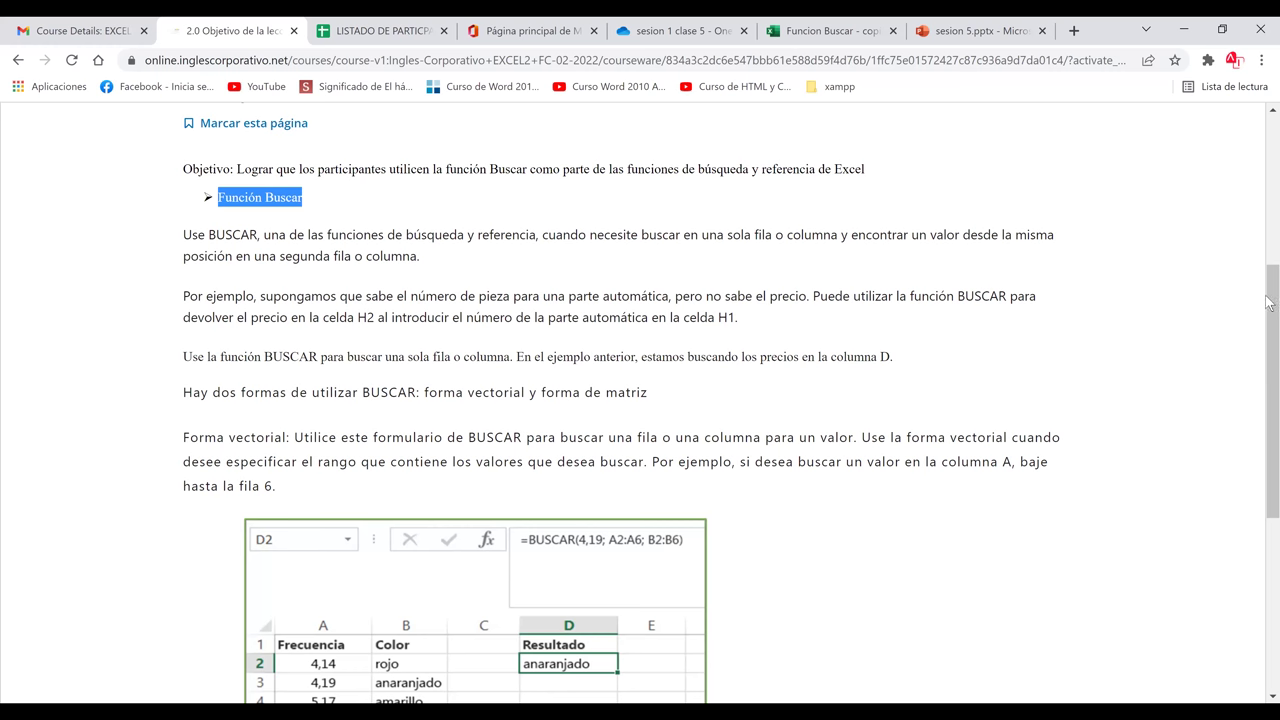
pyautogui.scroll(-1, 1268, 300)
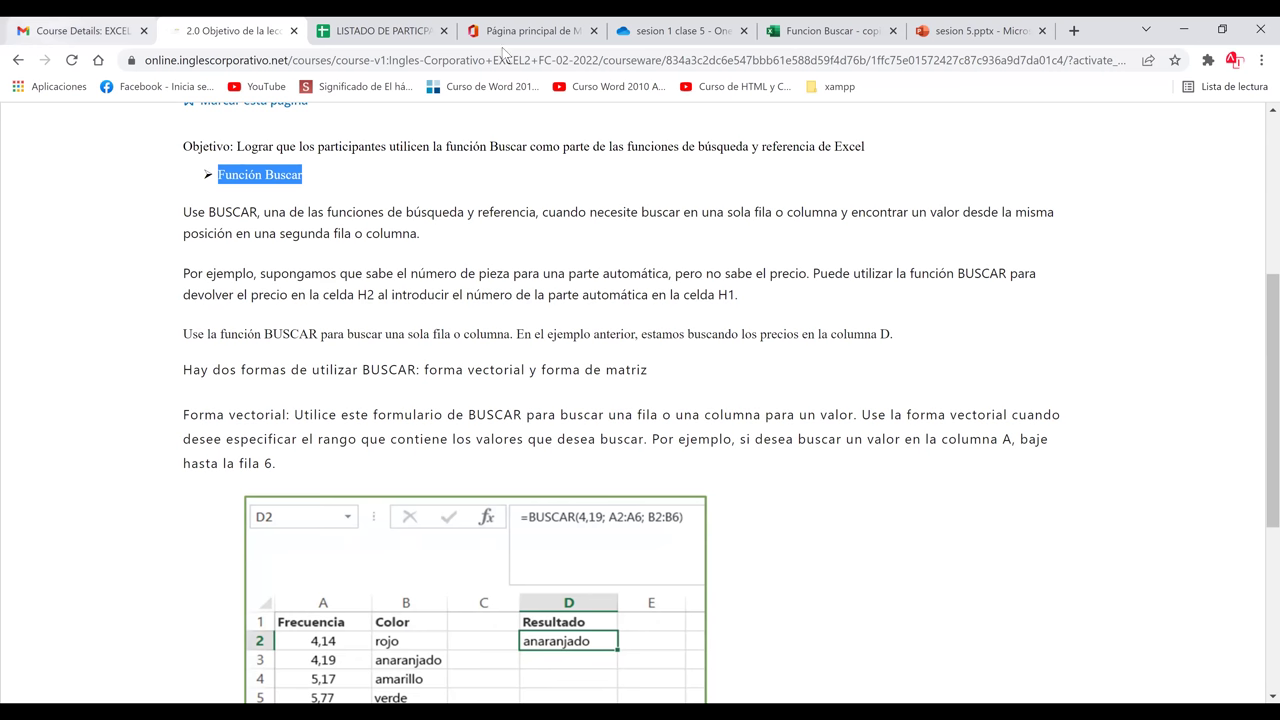
pyautogui.press('Up')
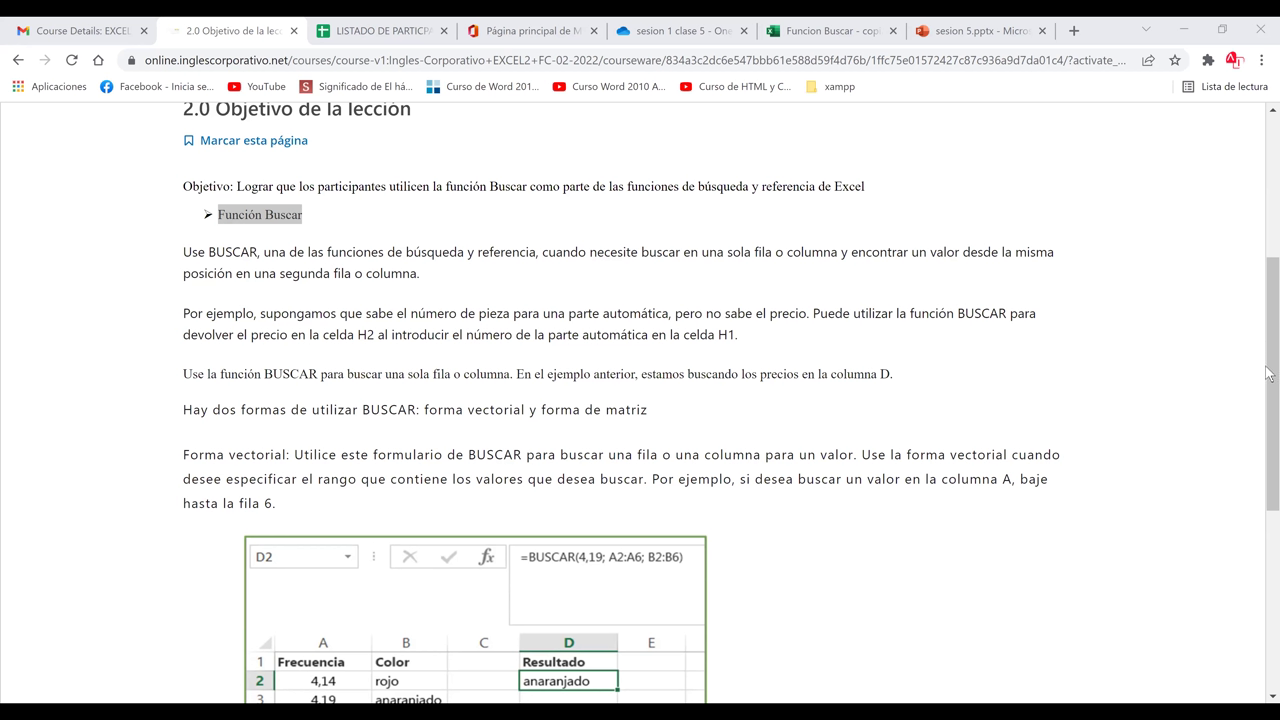
# - Examine the lesson's explanation of BUSCAR's vector form and its frequency and color example
pyautogui.scroll(-2, 1268, 374)
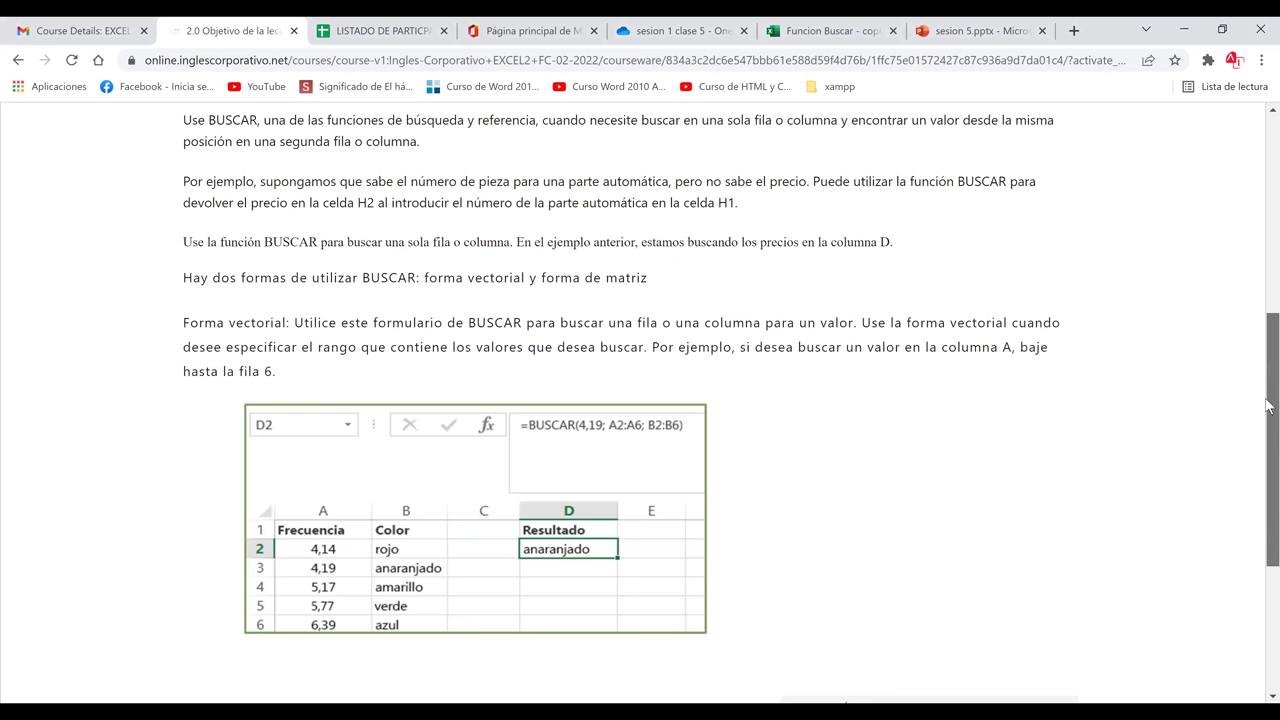
pyautogui.scroll(-1, 394, 489)
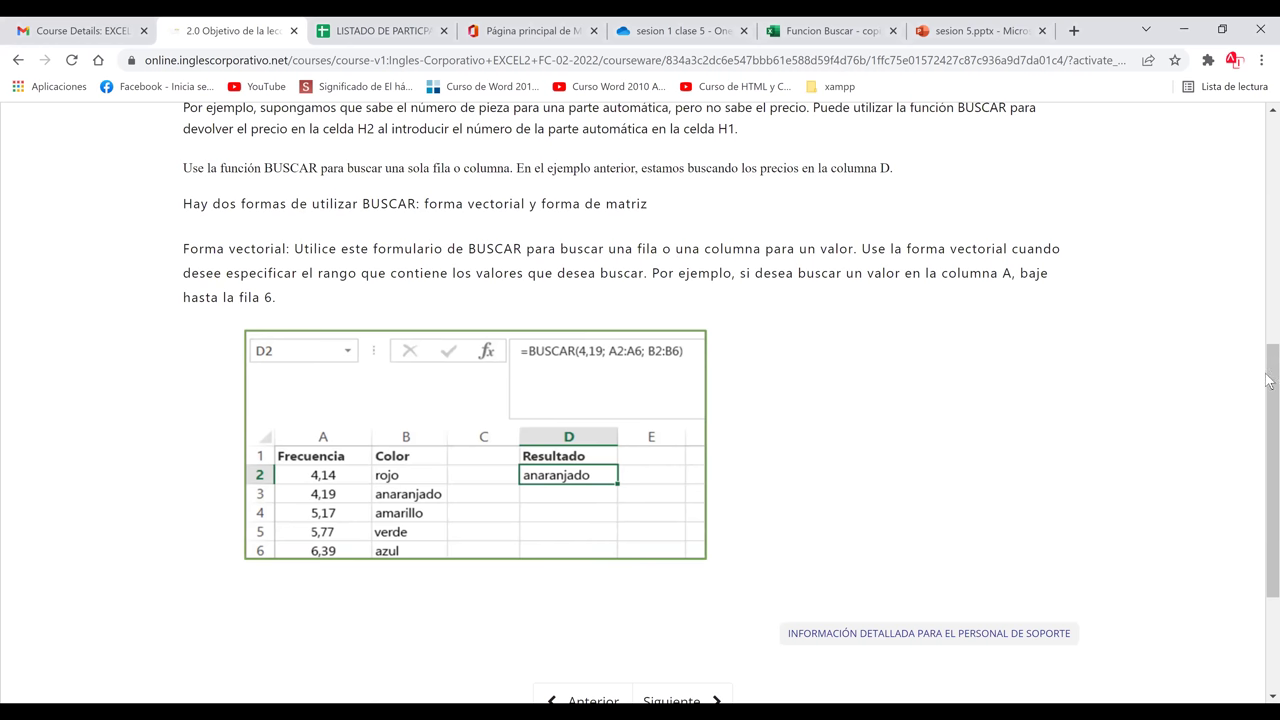
pyautogui.moveTo(1269, 381); pyautogui.dragTo(1268, 346)
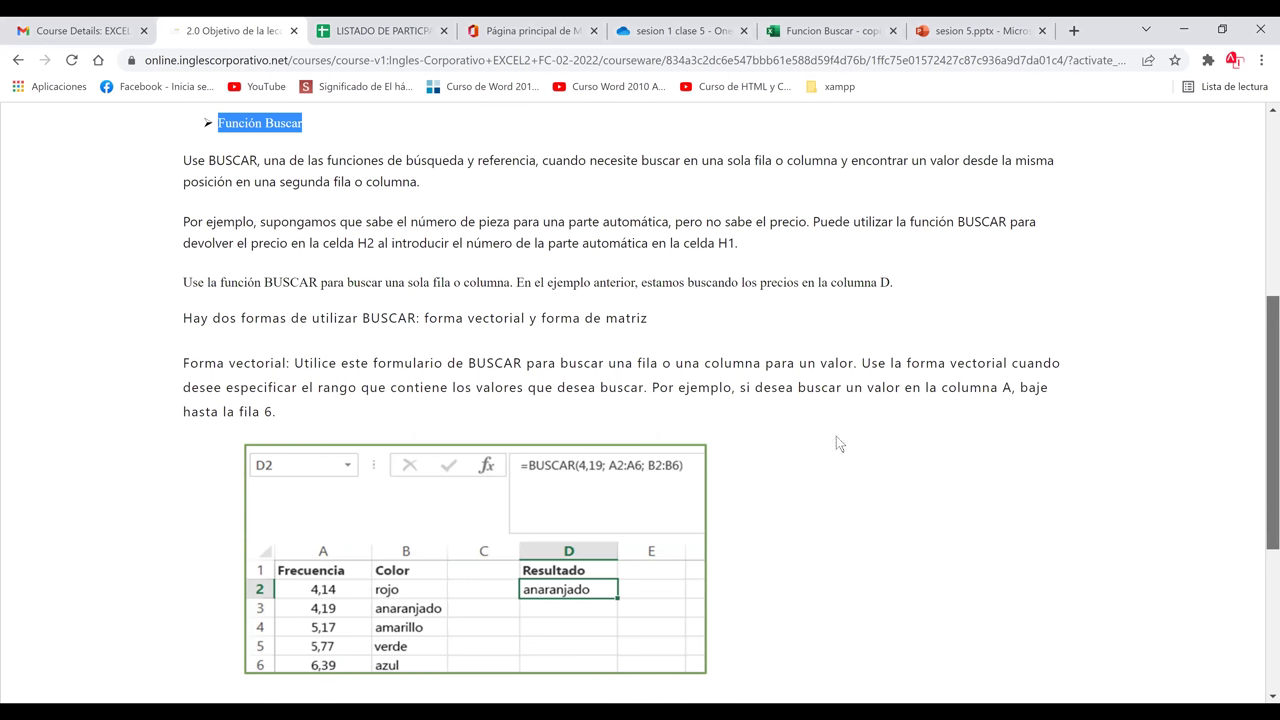
pyautogui.scroll(2, 825, 521)
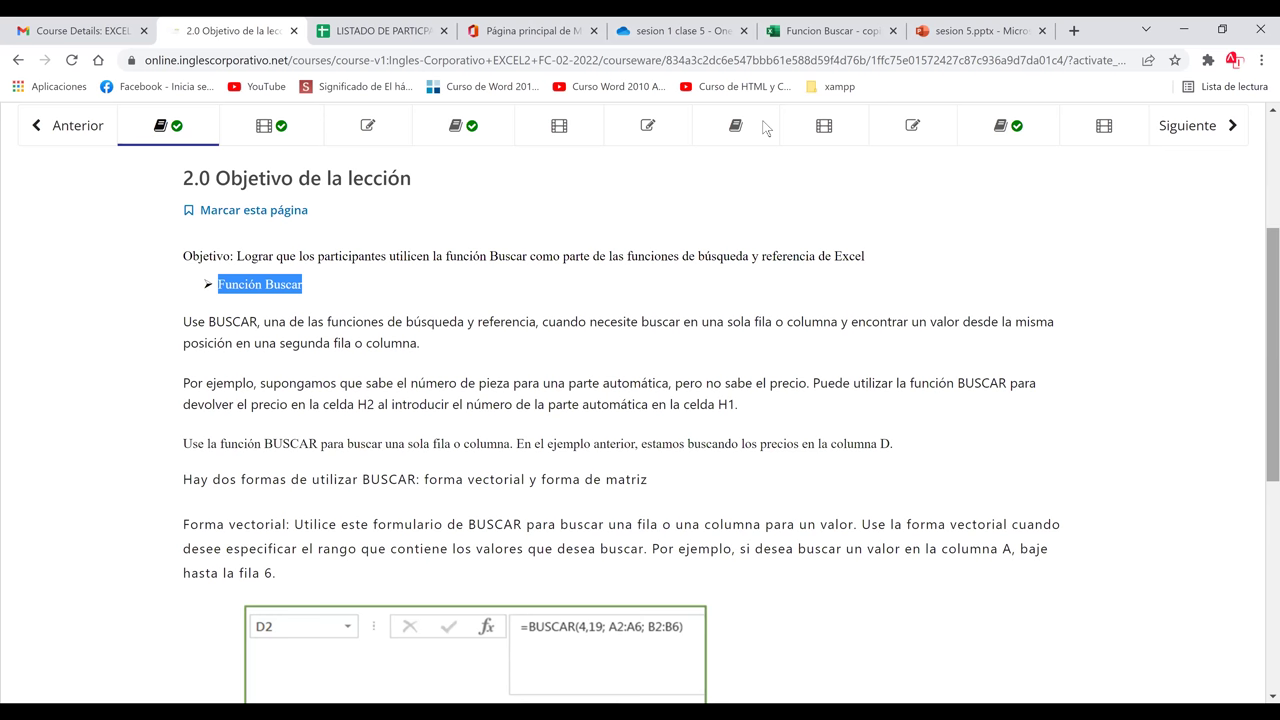
pyautogui.scroll(-3, 763, 127)
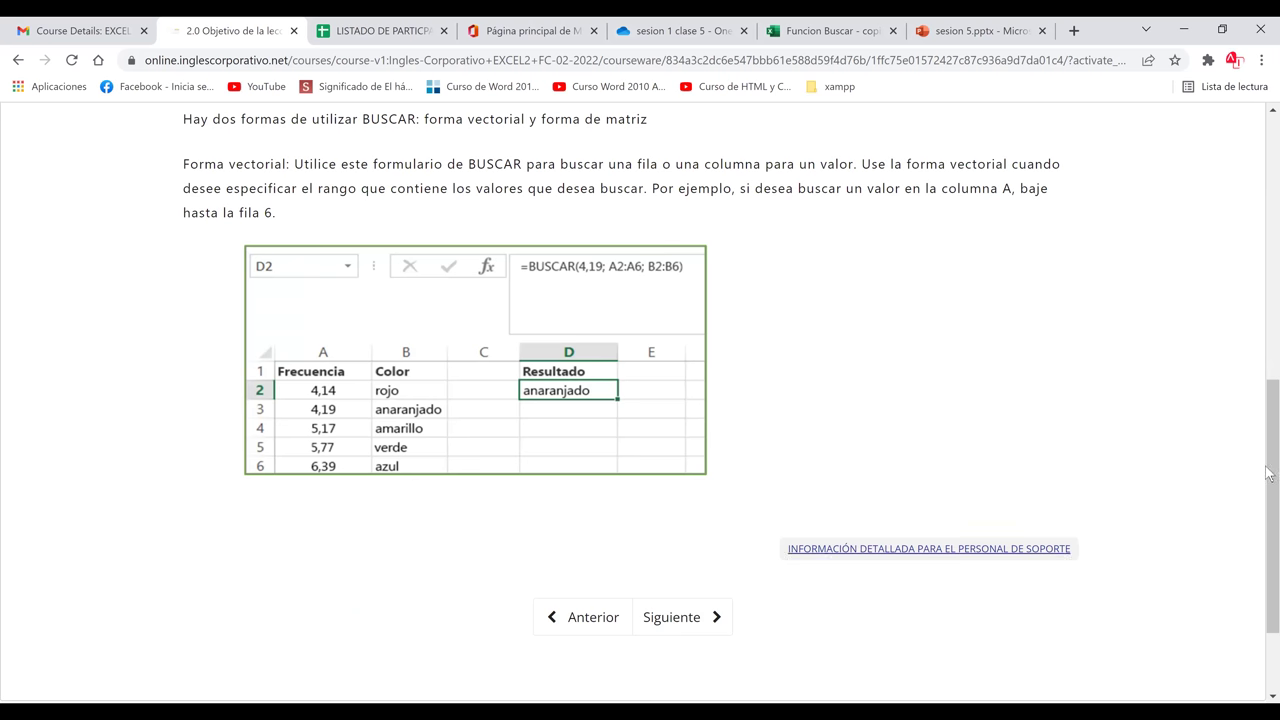
pyautogui.scroll(1, 874, 507)
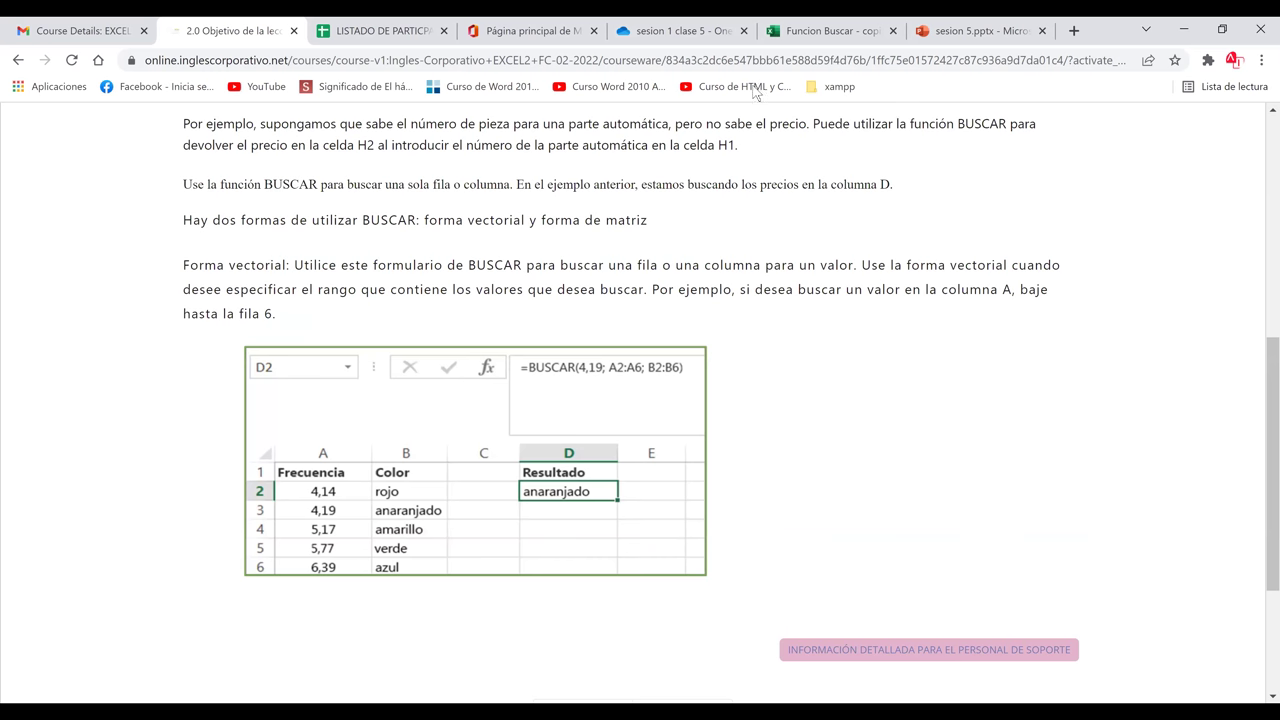
pyautogui.moveTo(1268, 392); pyautogui.dragTo(1268, 381)
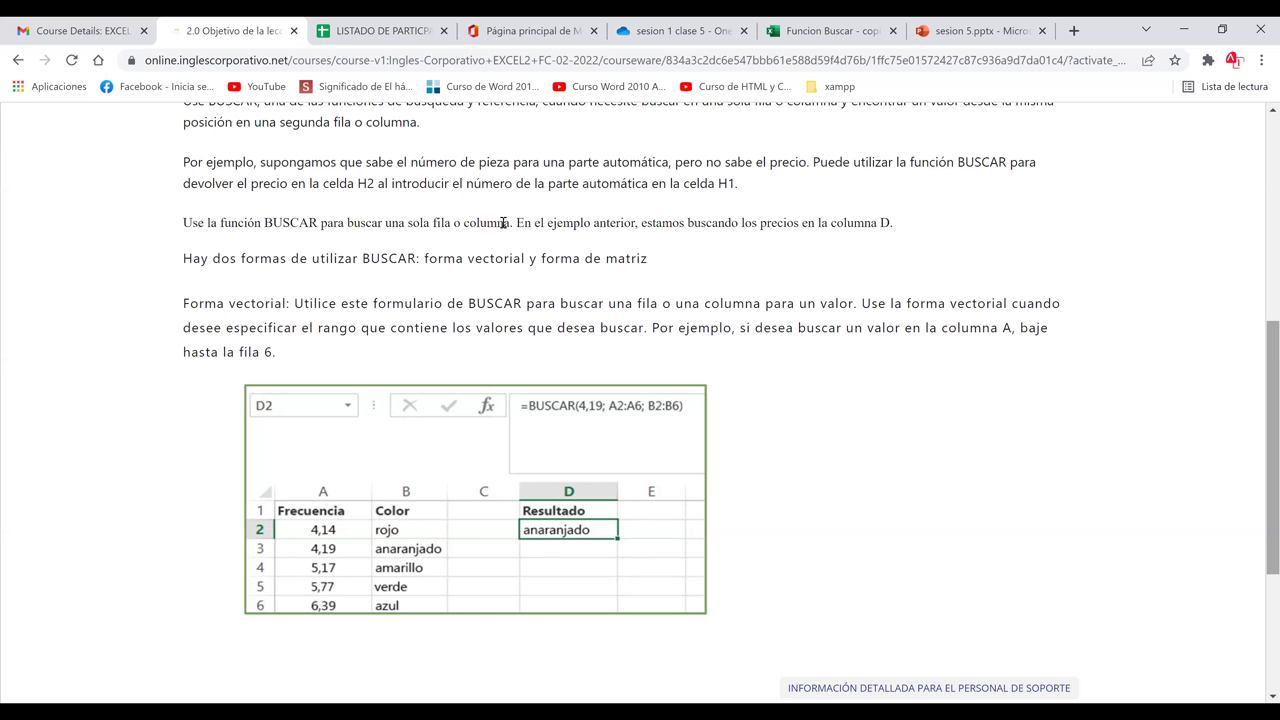
# - Highlight the sentence about searching a single row or column and the mention of BUSCAR's array form
pyautogui.moveTo(513, 222); pyautogui.dragTo(497, 222)
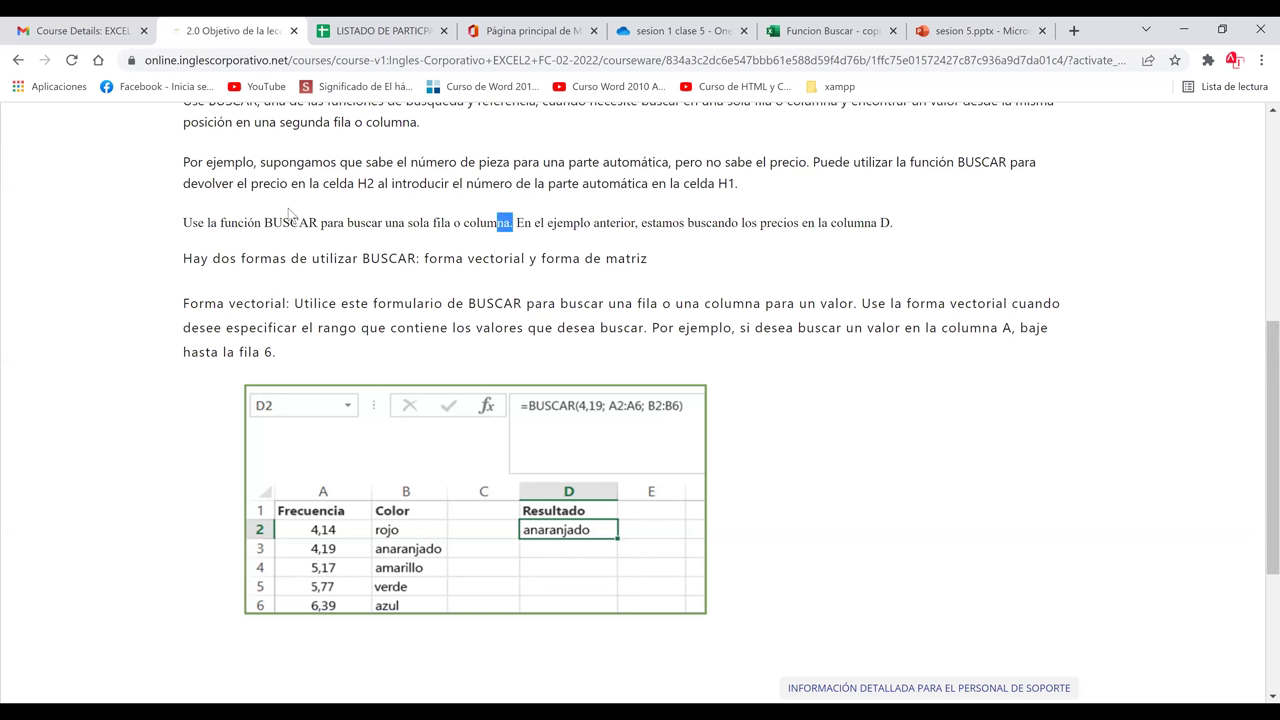
pyautogui.moveTo(184, 226); pyautogui.dragTo(184, 226)
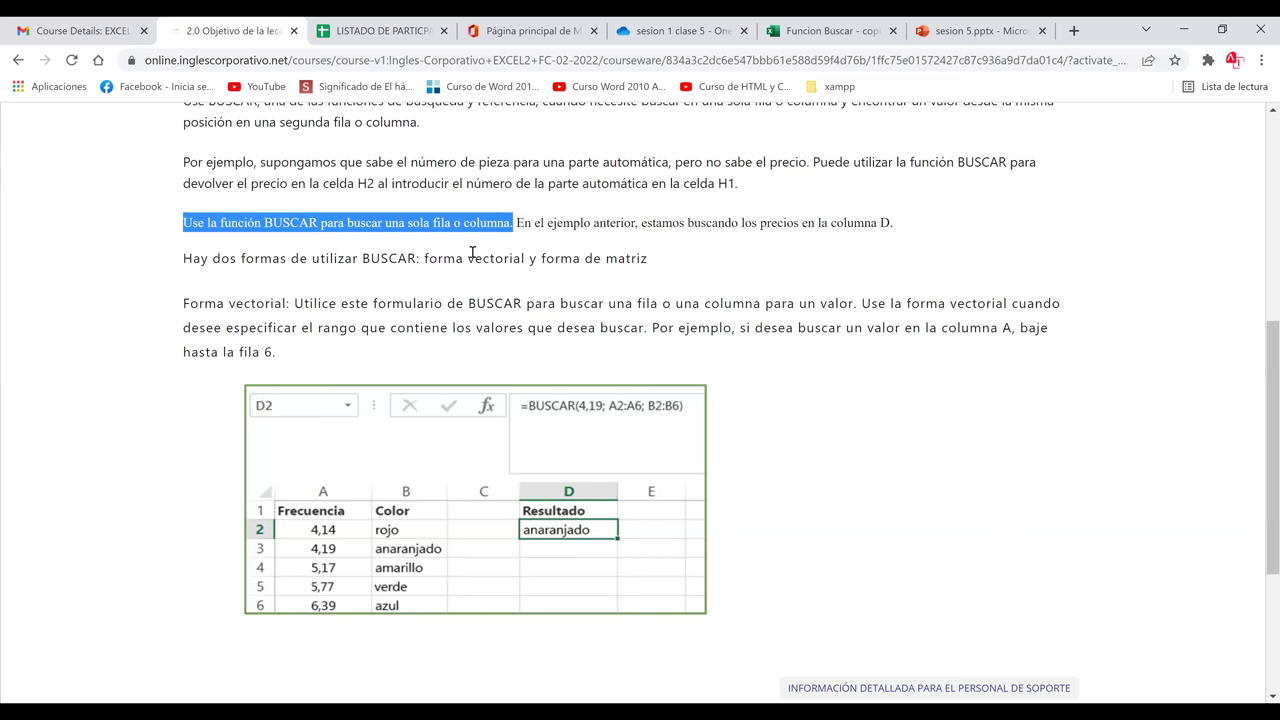
pyautogui.moveTo(469, 256); pyautogui.dragTo(655, 268)
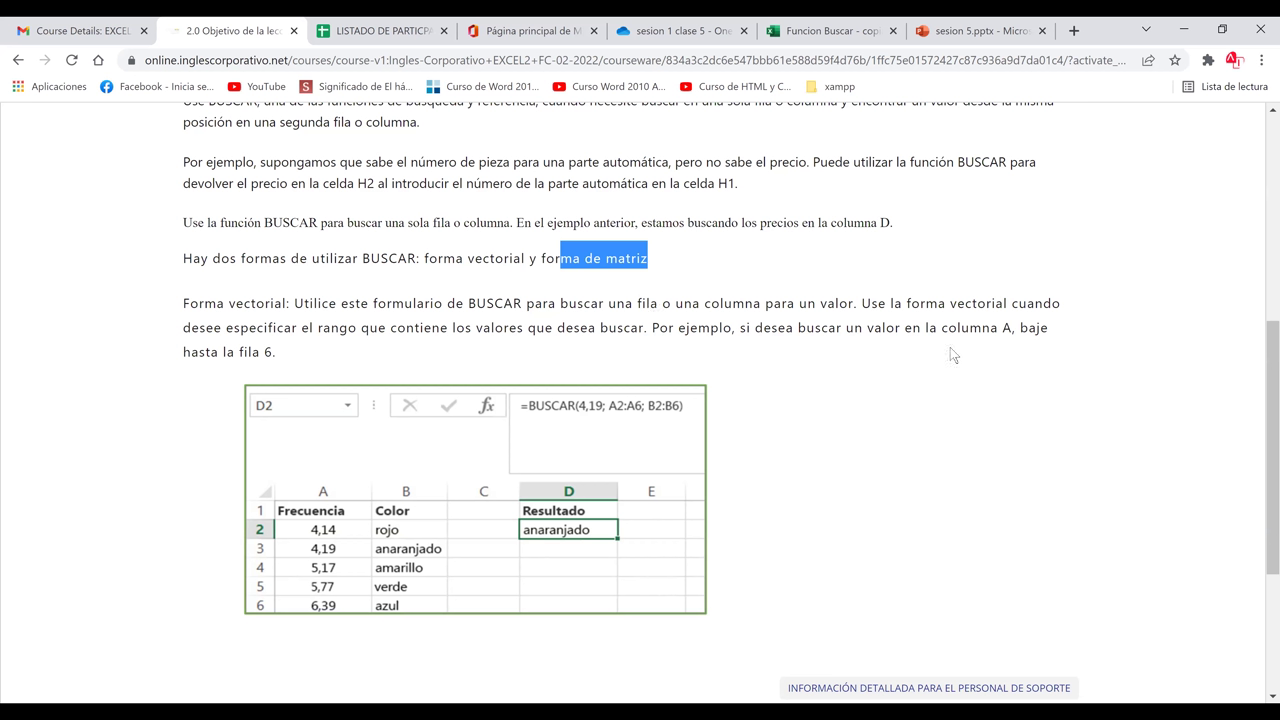
pyautogui.click(1265, 372)
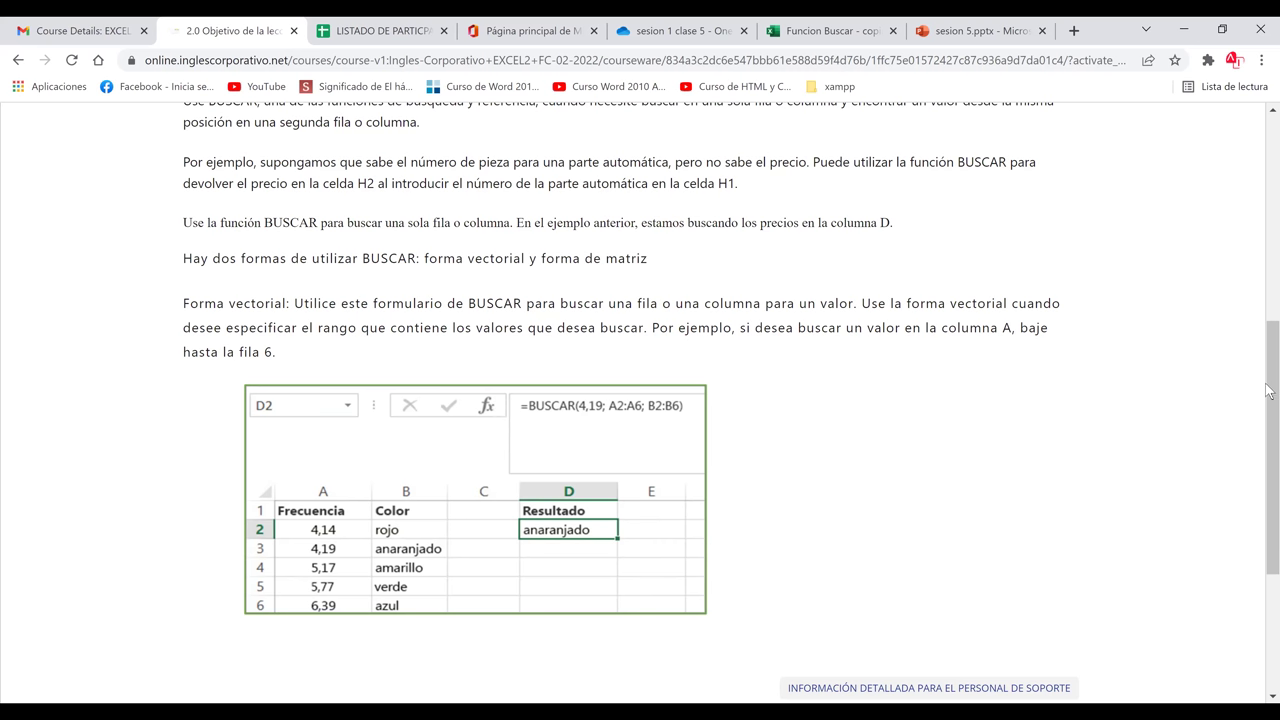
# - Enlarge the lesson page and examine the example formula =BUSCAR(4,19; A2:A6; B2:B6)
pyautogui.scroll(-1, 1266, 403)
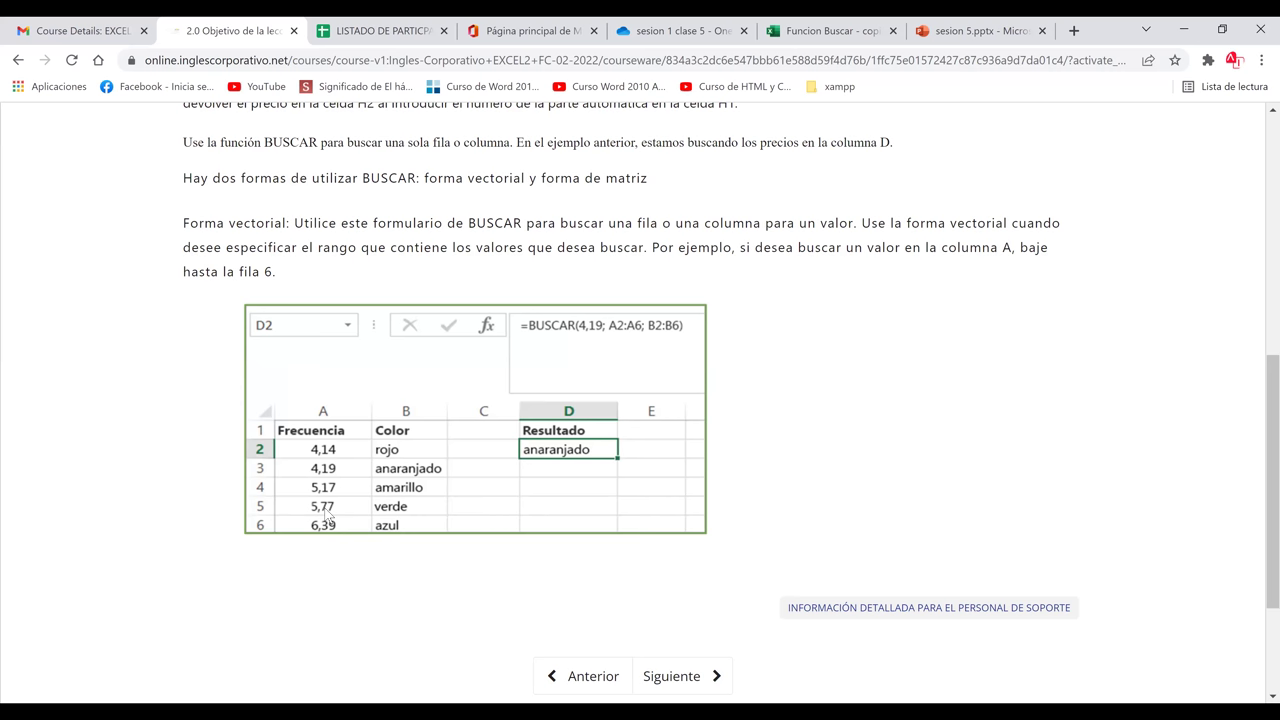
pyautogui.hotkey('ctrl', '+')
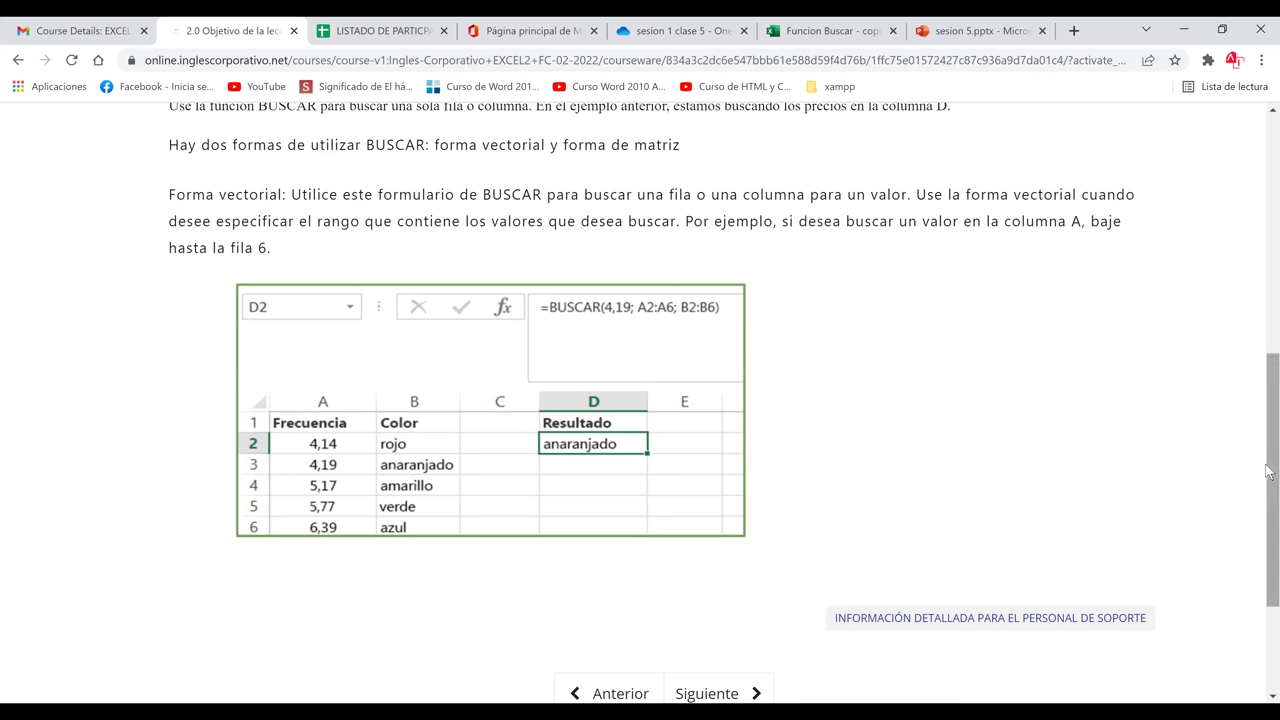
pyautogui.moveTo(1268, 470); pyautogui.dragTo(1268, 474)
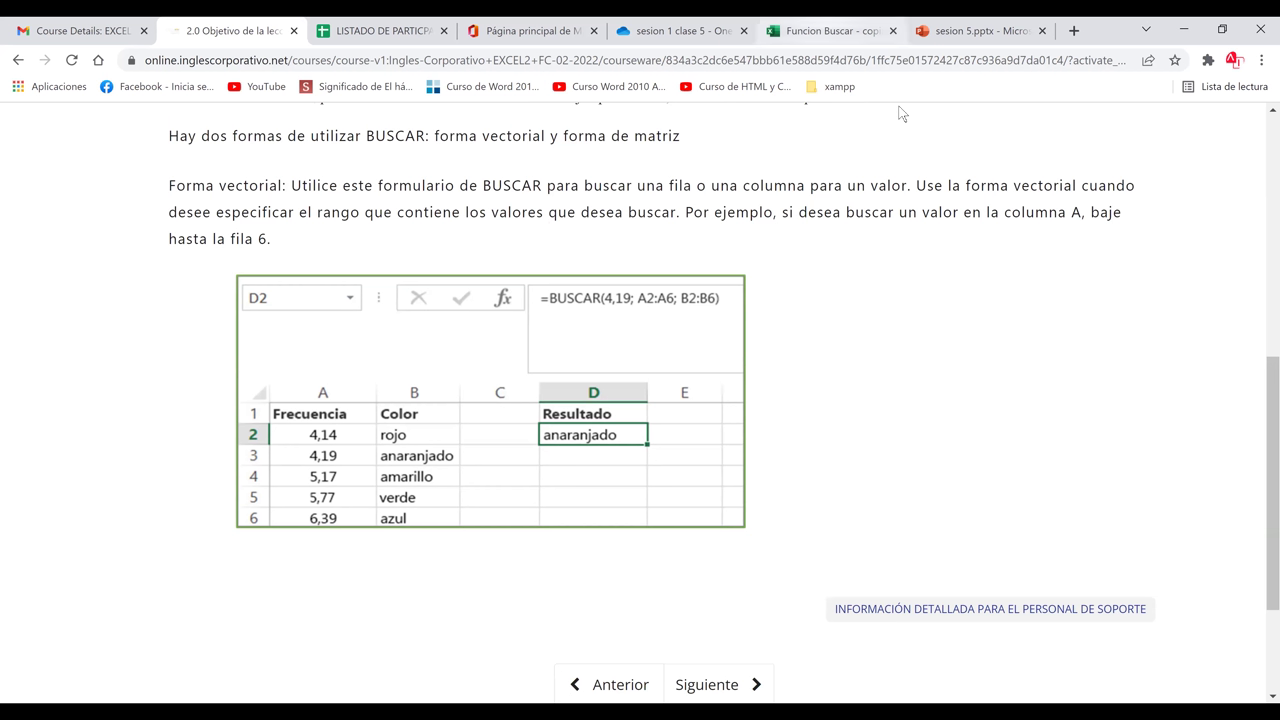
# - Switch to the Funcion Buscar - copia workbook in Excel, show the Función BUSCAR sheet and inspect the article price formula in N10
pyautogui.hotkey('ctrl', '6')
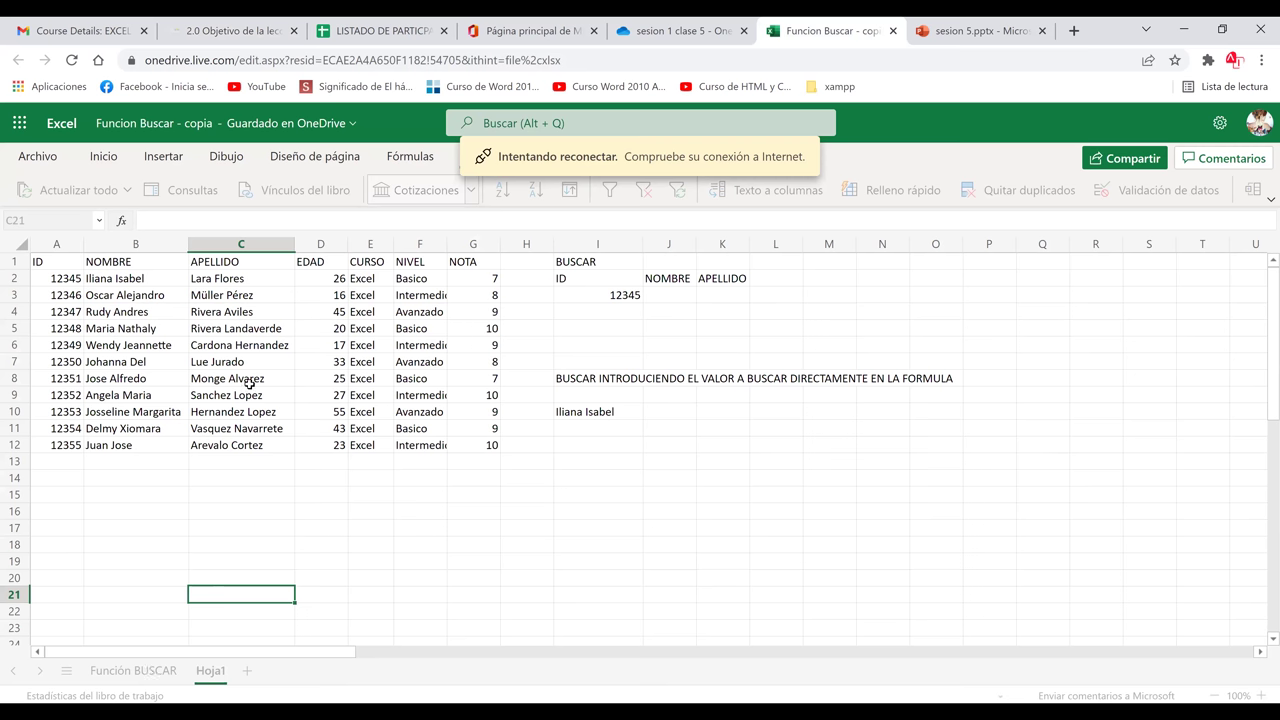
pyautogui.click(320, 411)
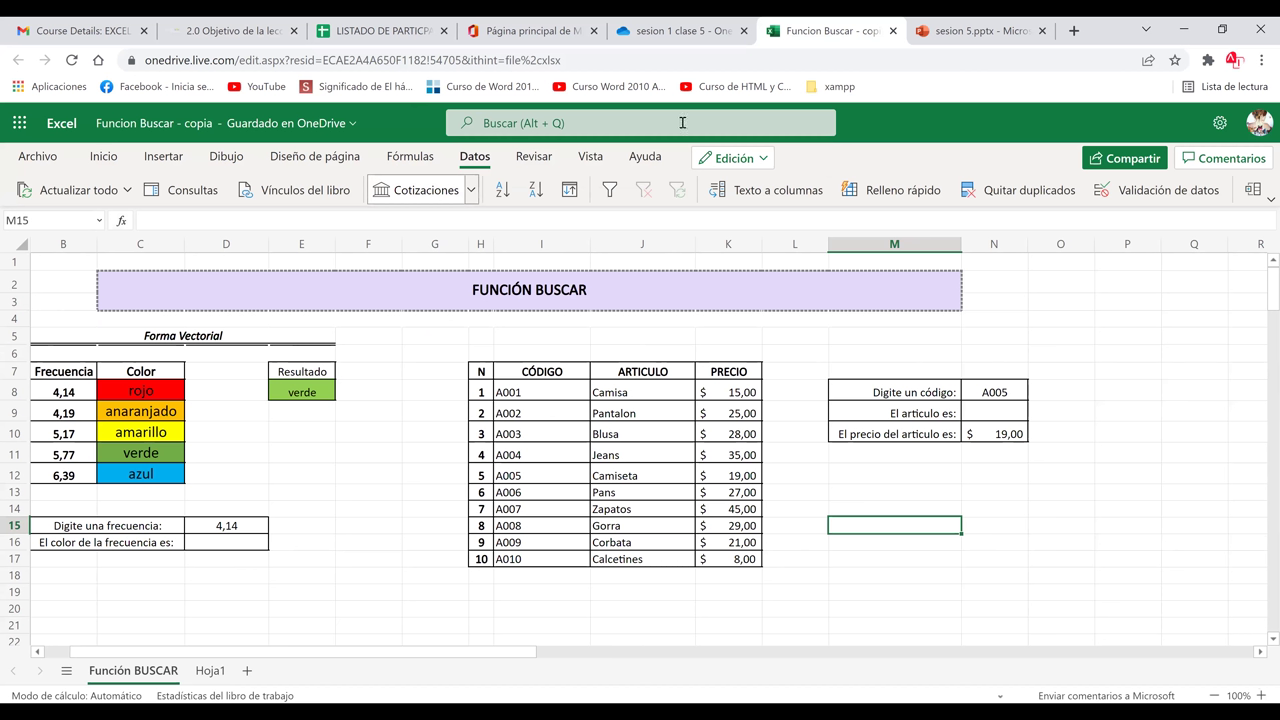
pyautogui.click(1004, 434)
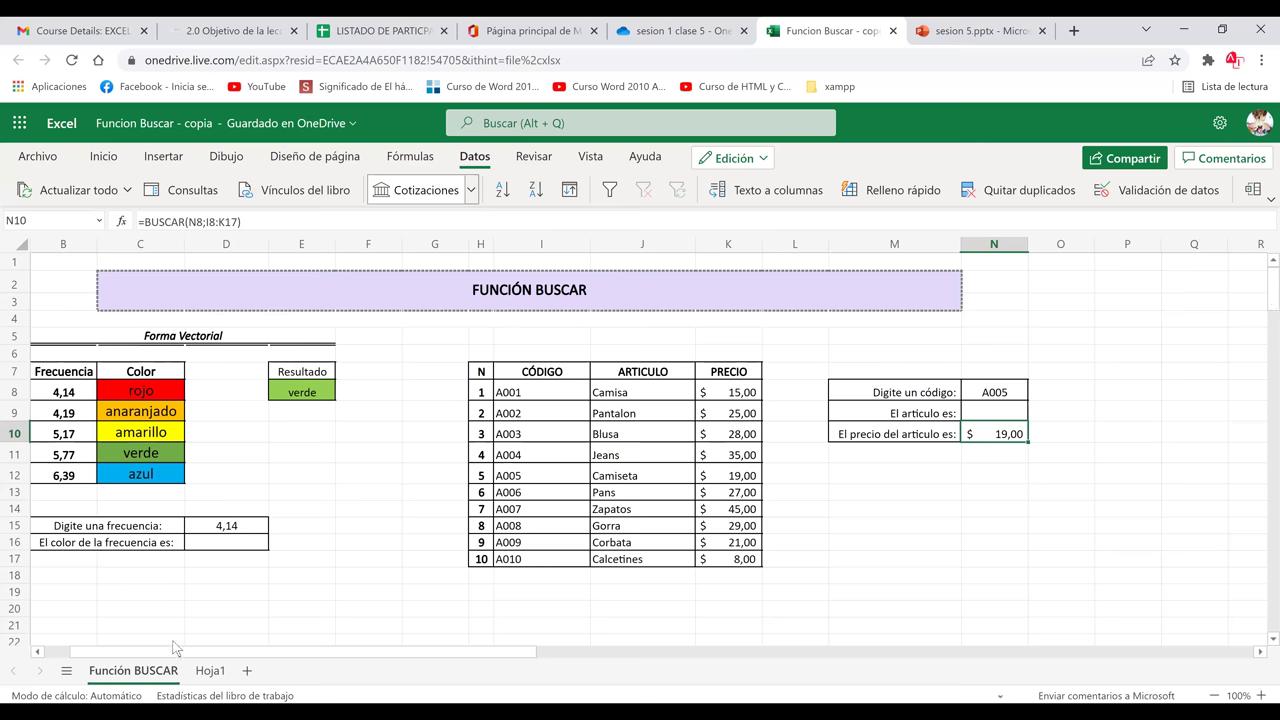
pyautogui.hscroll(-1, 171, 639)
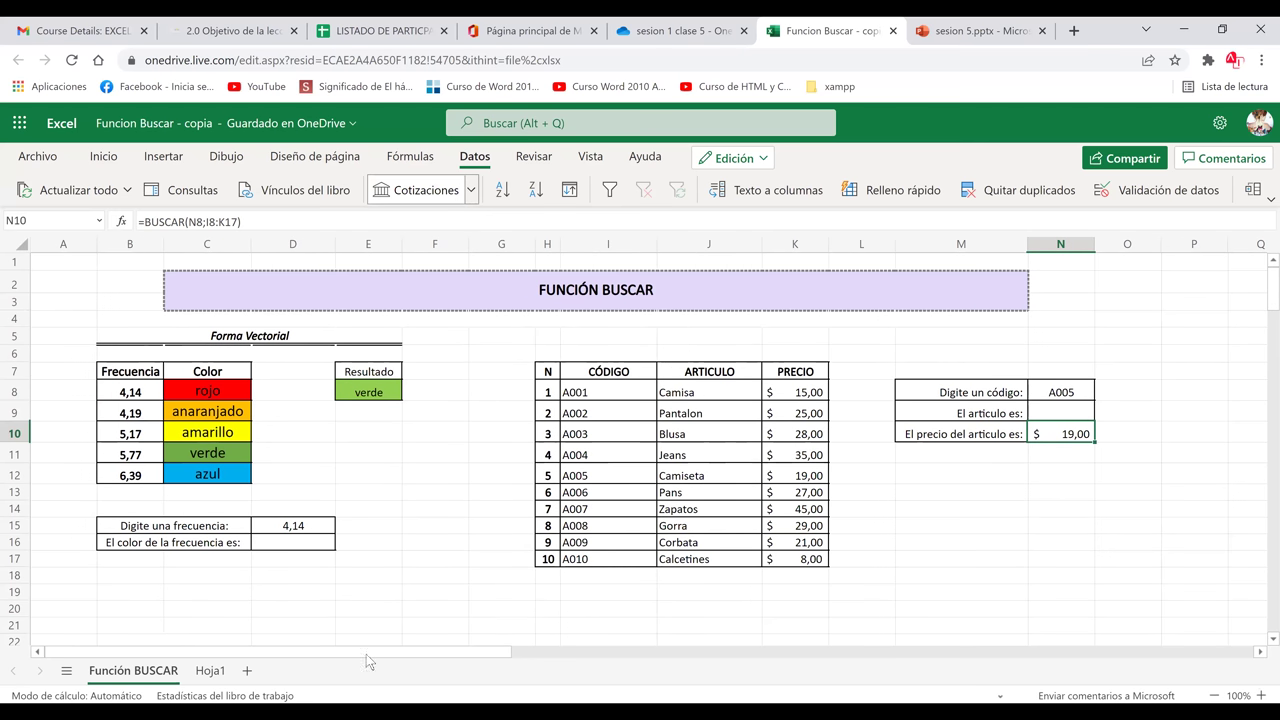
# - Inspect the frequency label and value in row 15, and select the empty color result cell D16
pyautogui.click(450, 503)
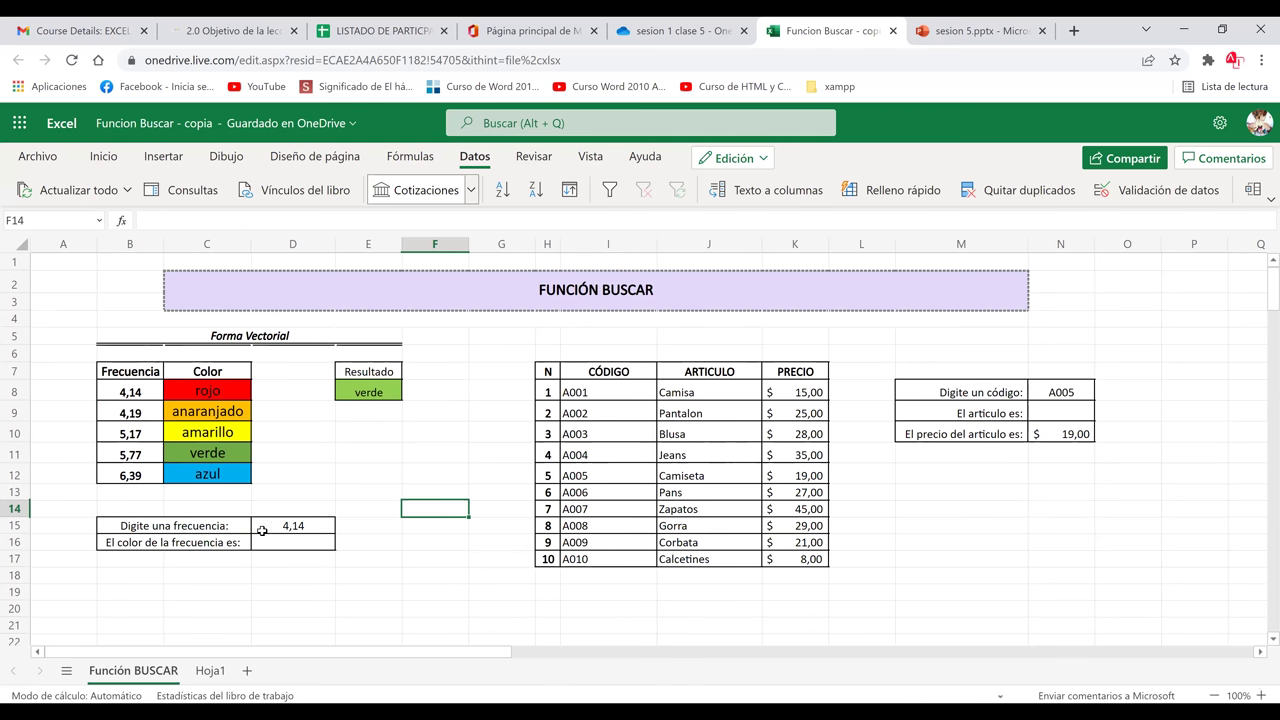
pyautogui.click(163, 527)
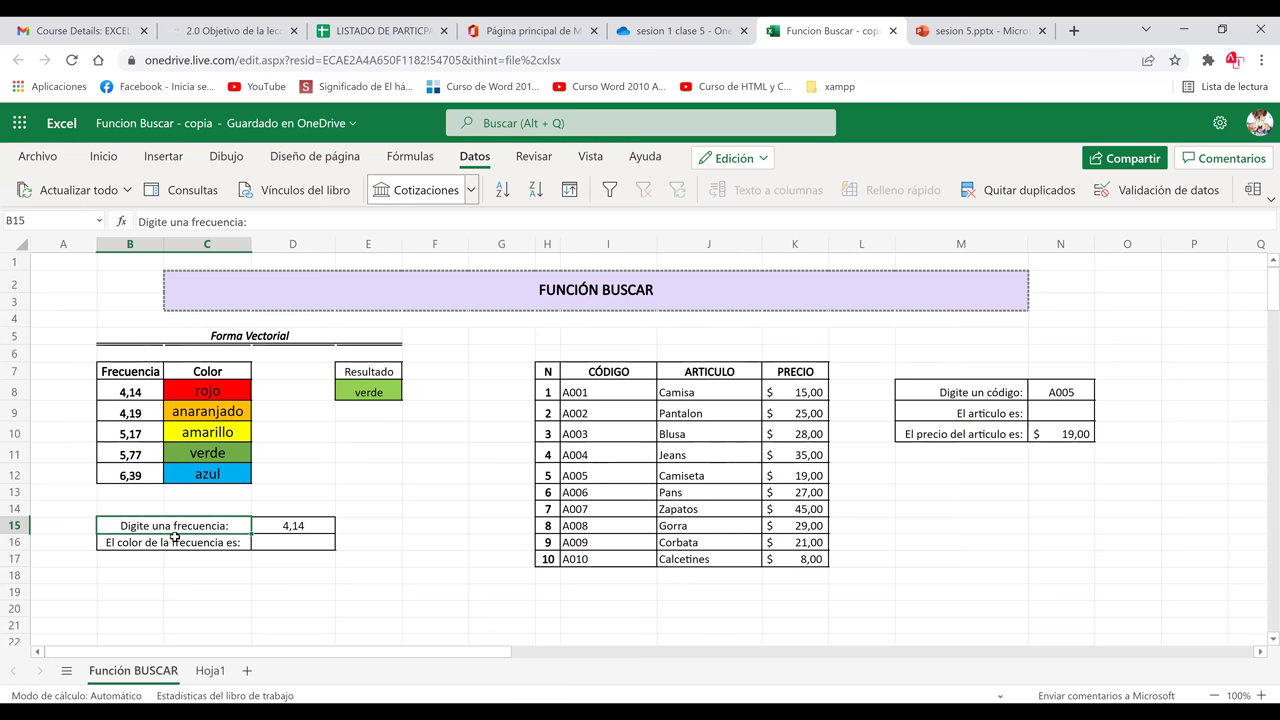
pyautogui.click(306, 530)
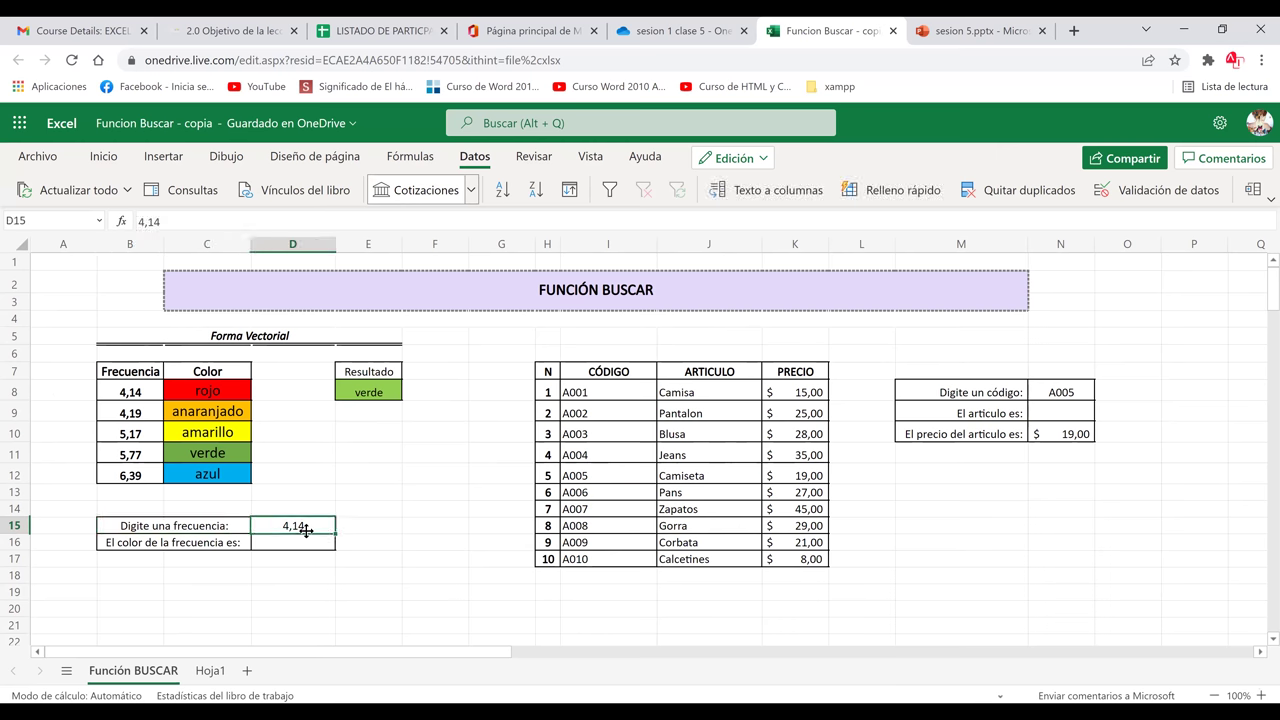
pyautogui.click(304, 542)
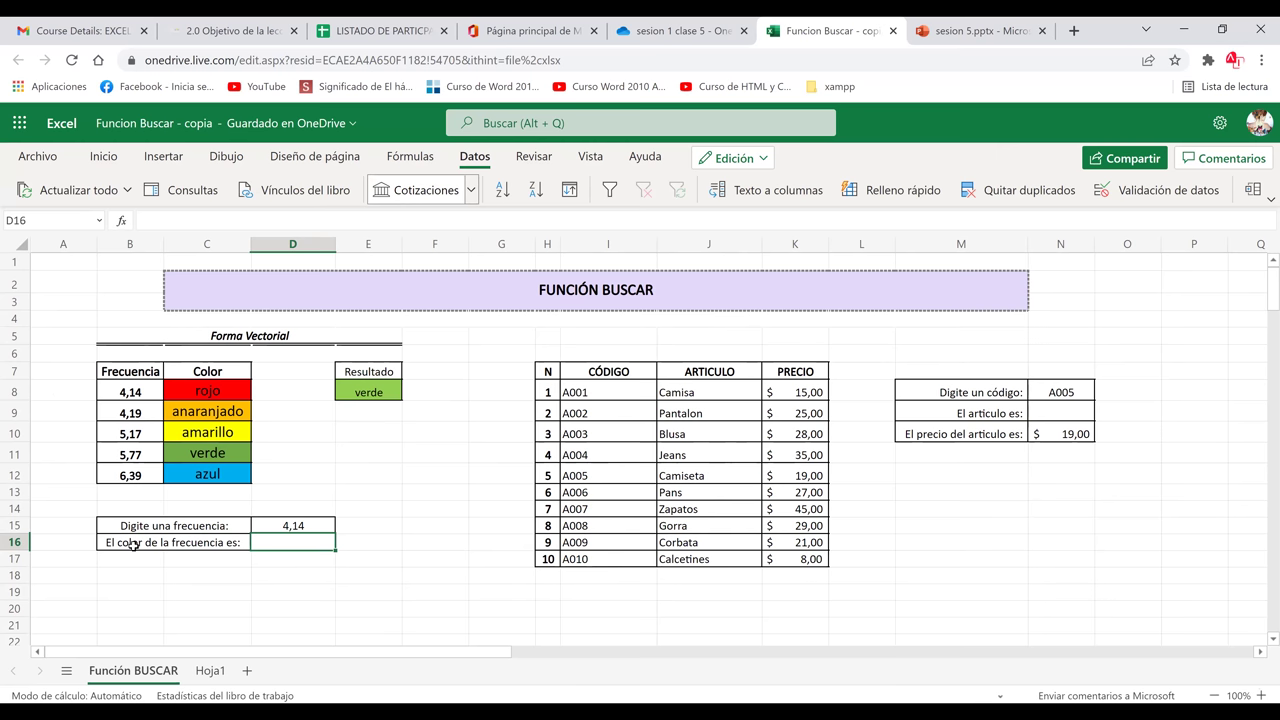
pyautogui.write('+')
pyautogui.press('BackSpace')
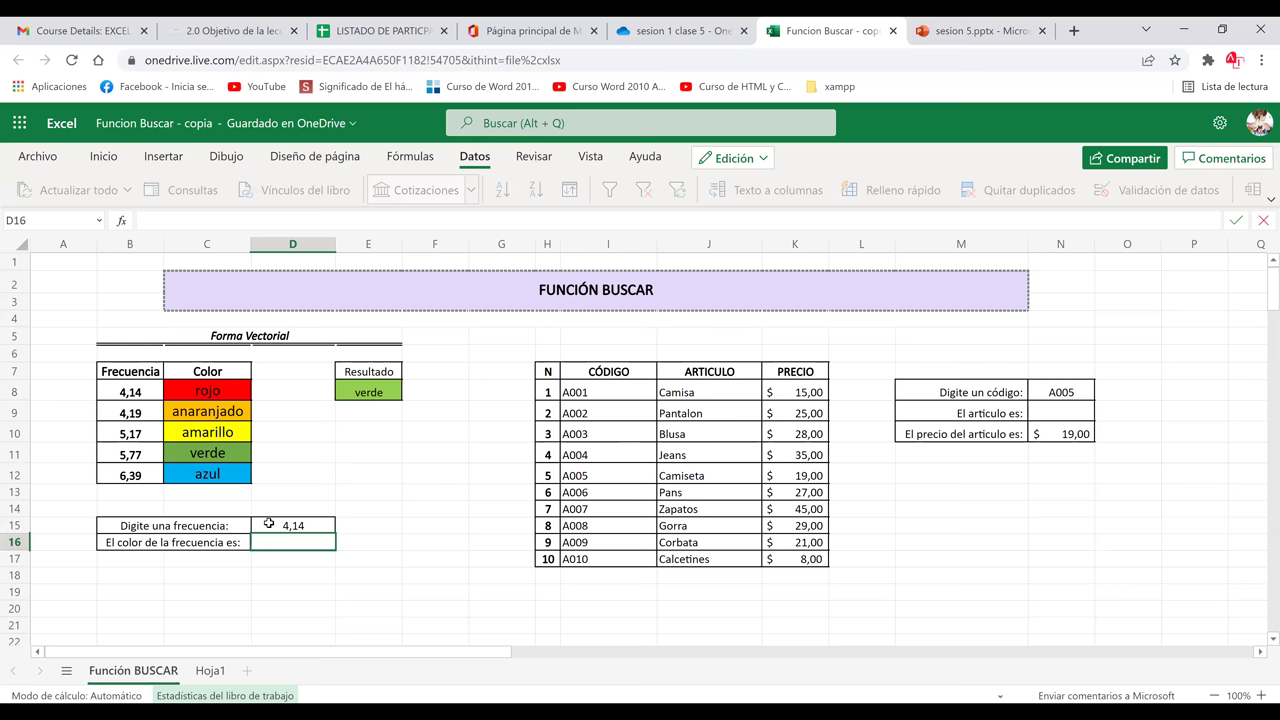
pyautogui.press('Escape')
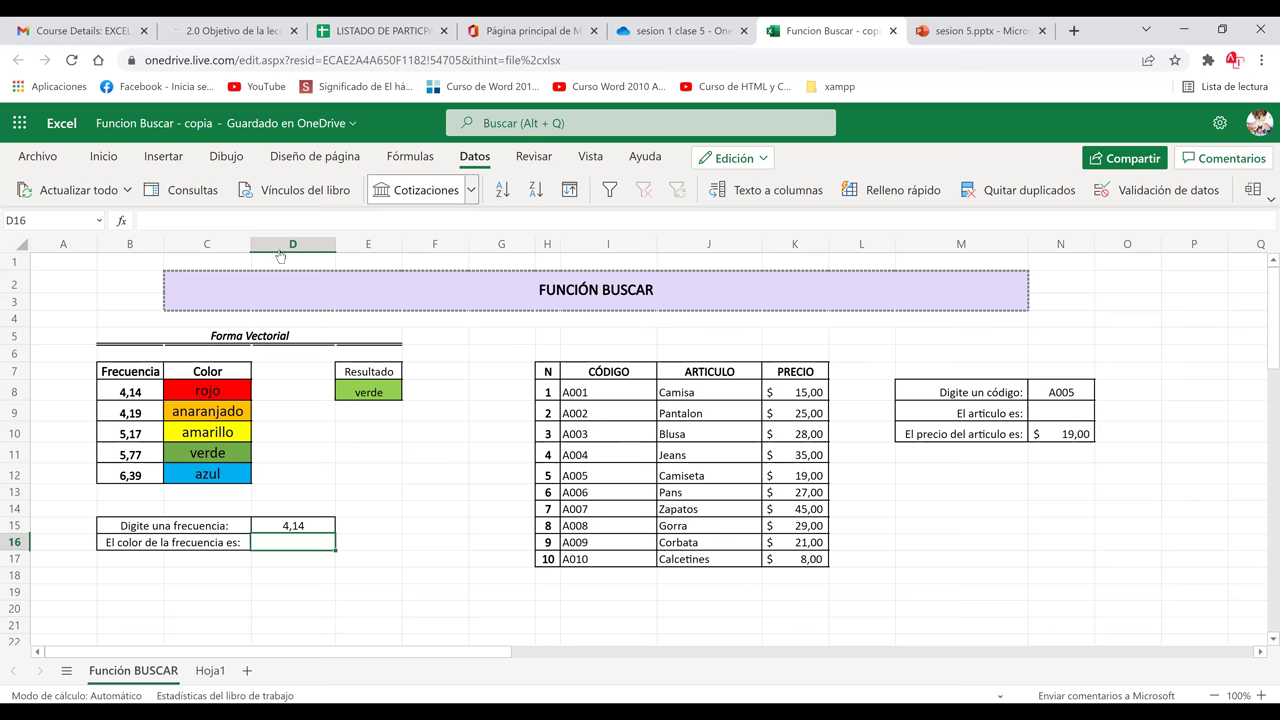
# - Enter the array-form formula =BUSCAR(D15;B8:C12) in the color result cell D16
pyautogui.write('=')
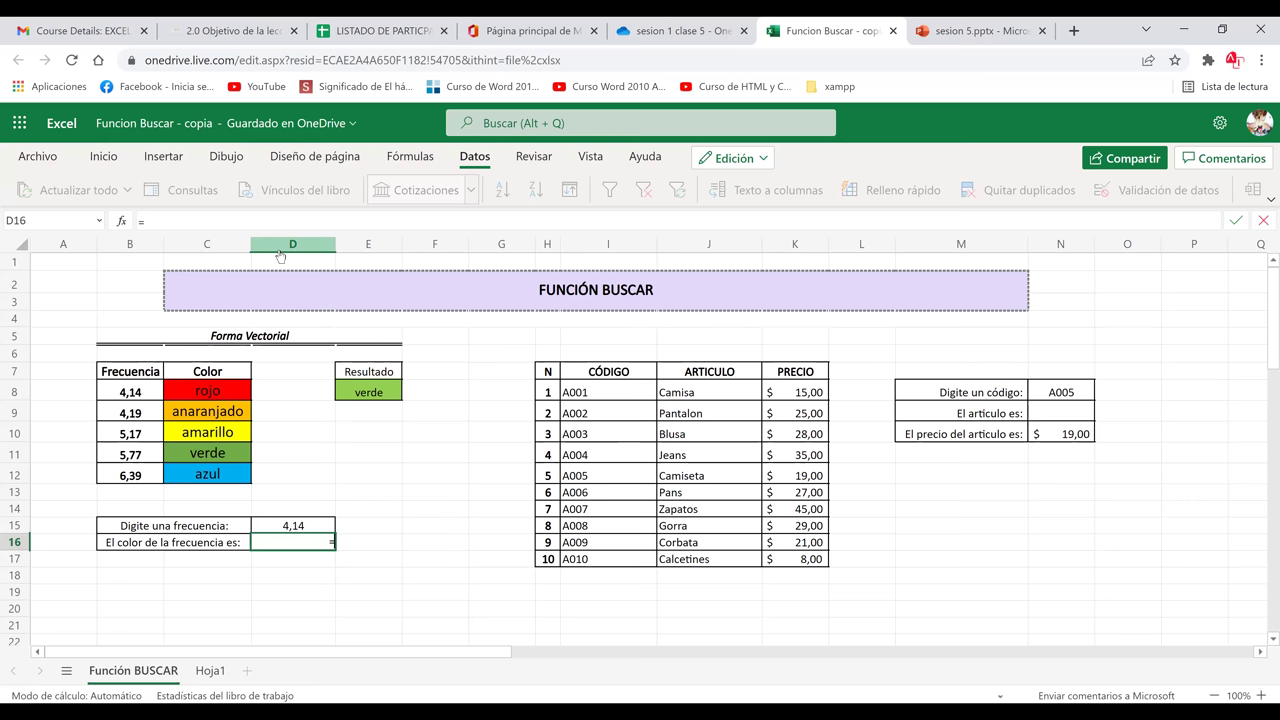
pyautogui.write('busc')
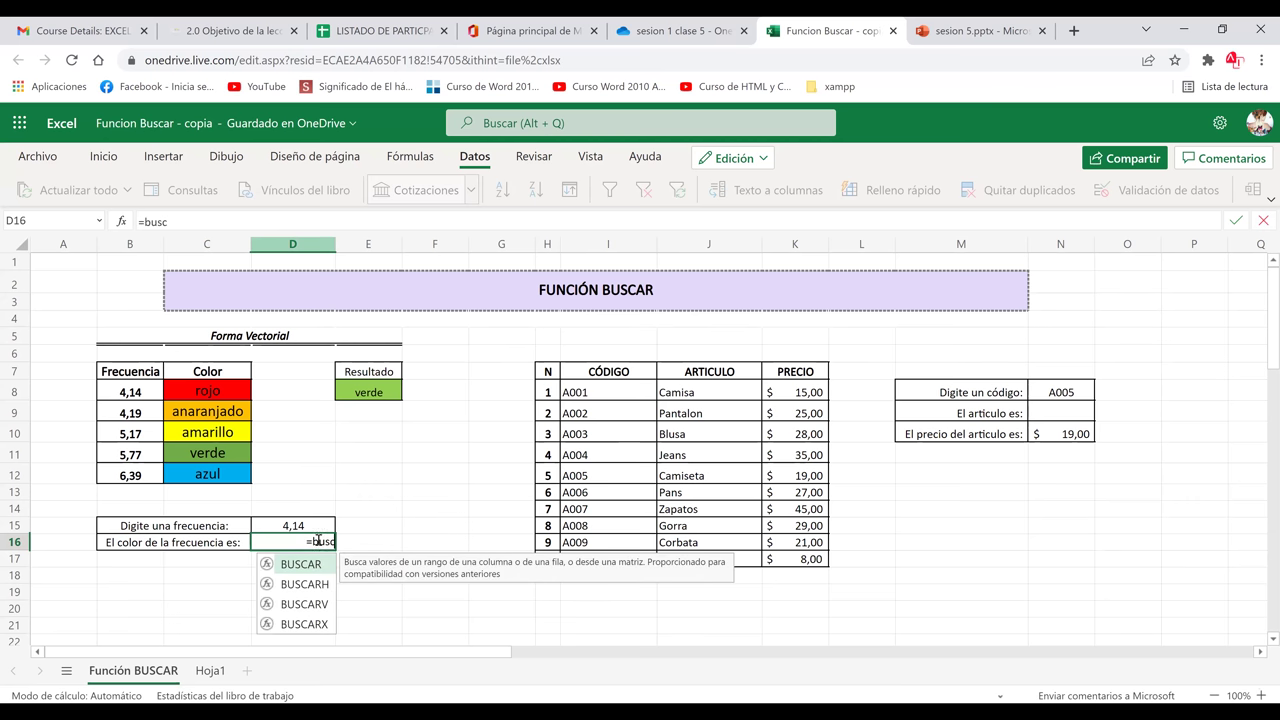
pyautogui.write('ar')
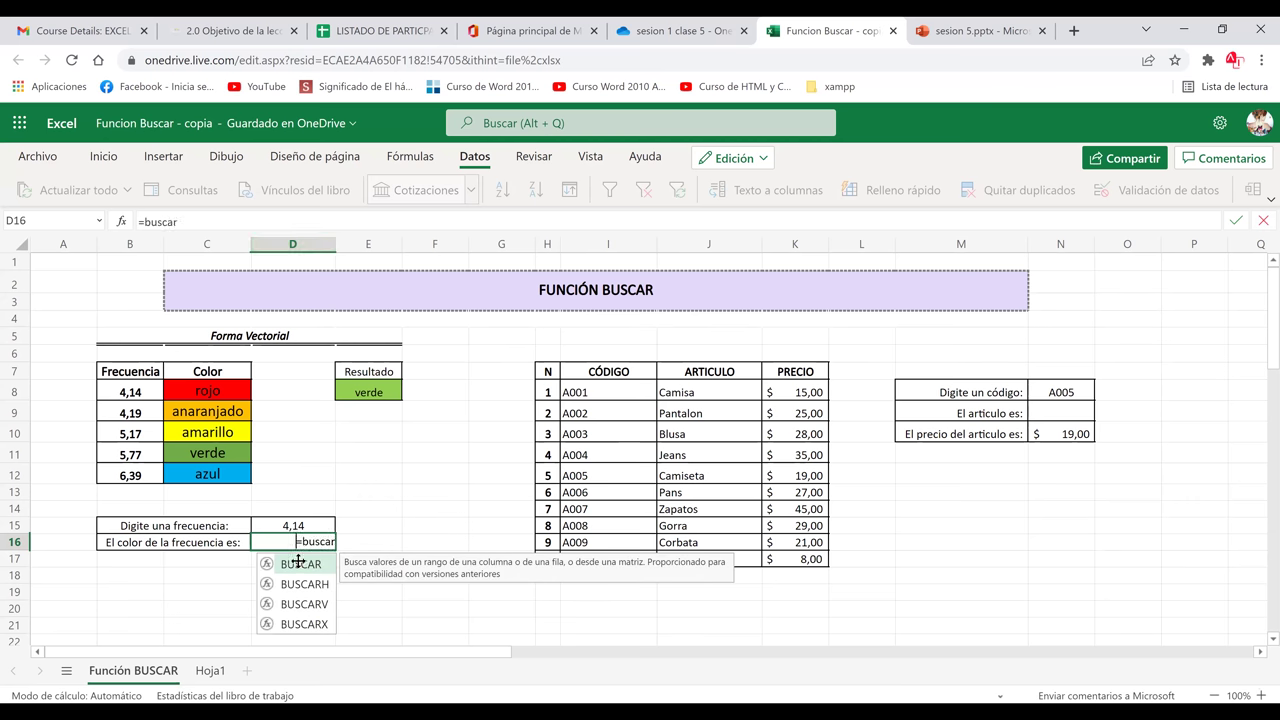
pyautogui.doubleClick(298, 563)
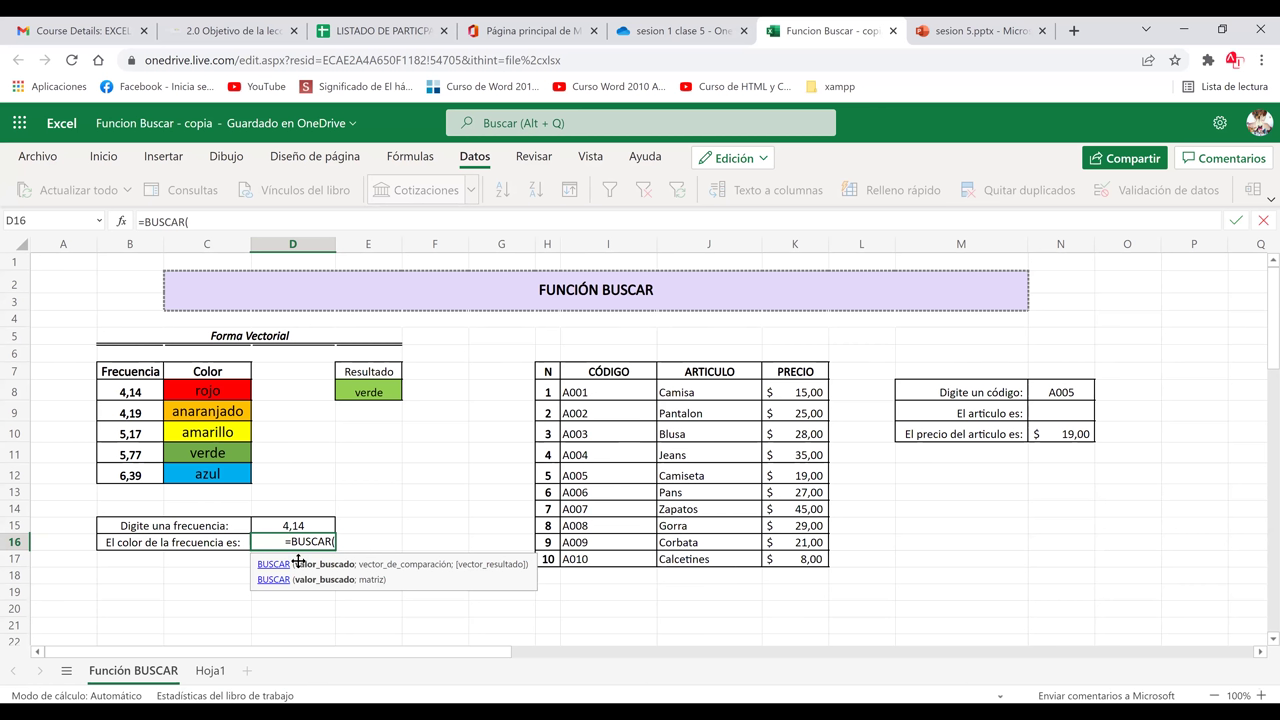
pyautogui.click(297, 523)
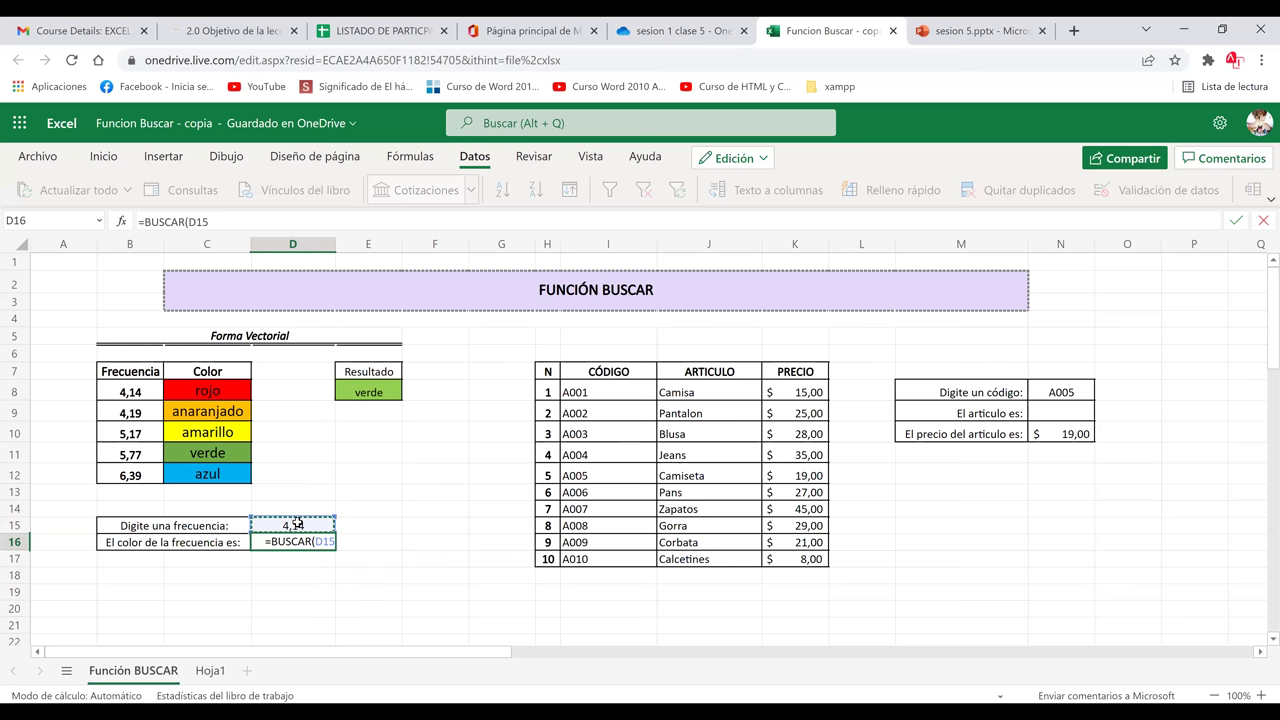
pyautogui.write(';')
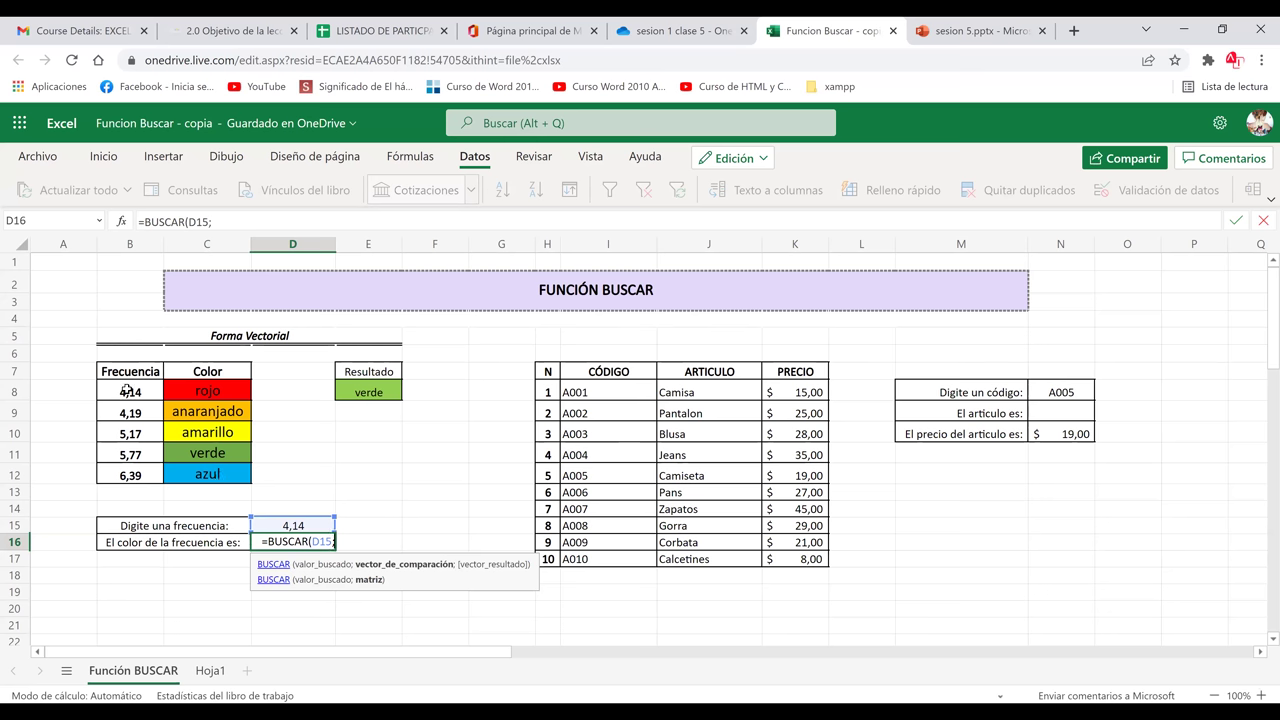
pyautogui.moveTo(126, 390); pyautogui.dragTo(188, 480)
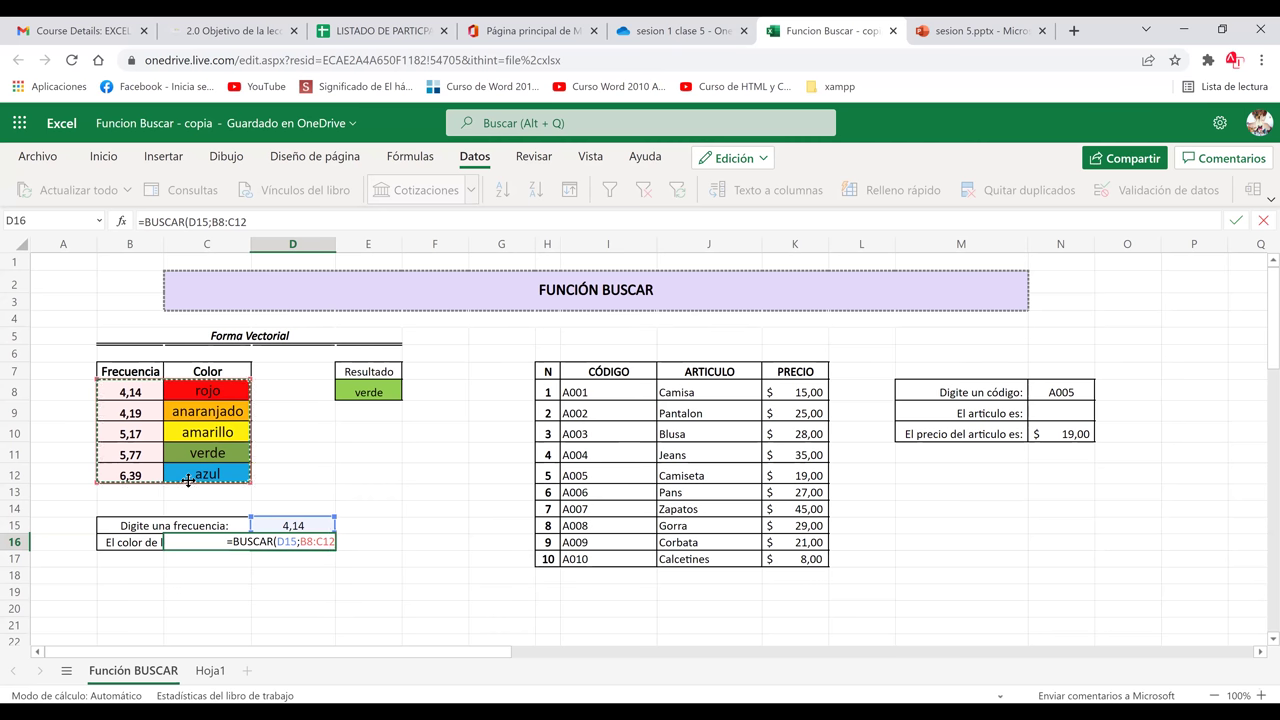
pyautogui.write(')')
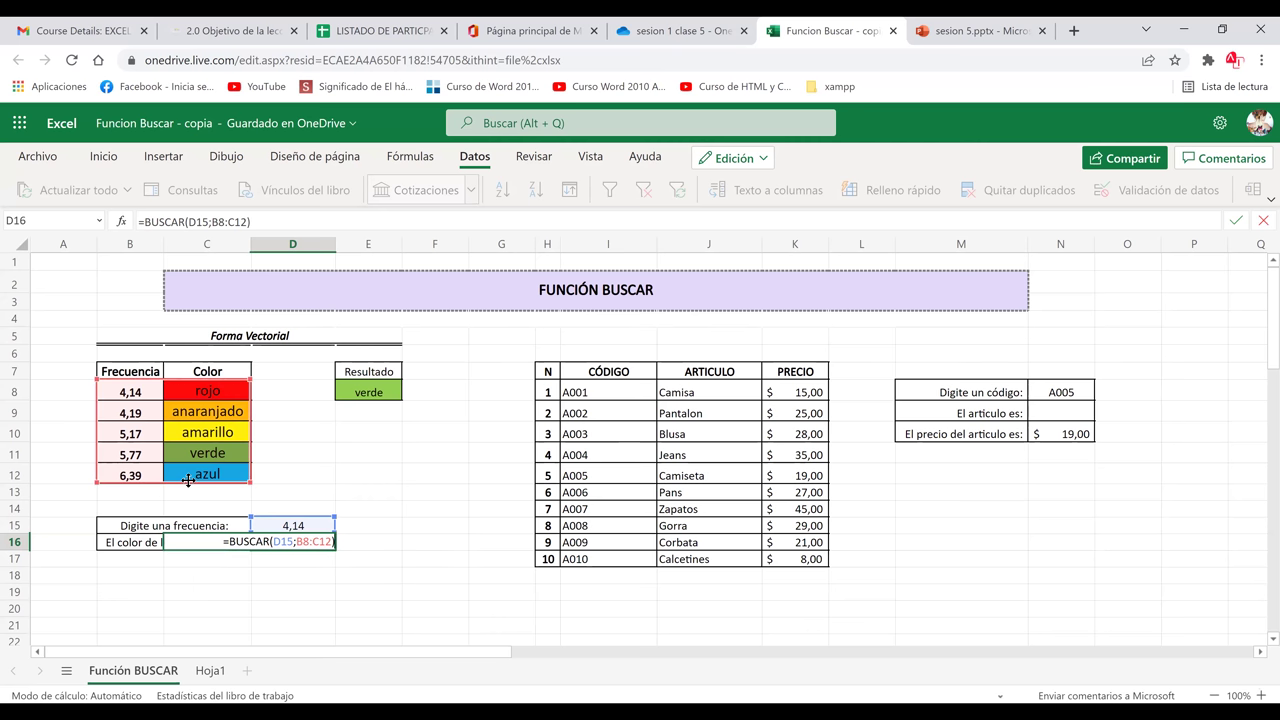
pyautogui.press('Return')
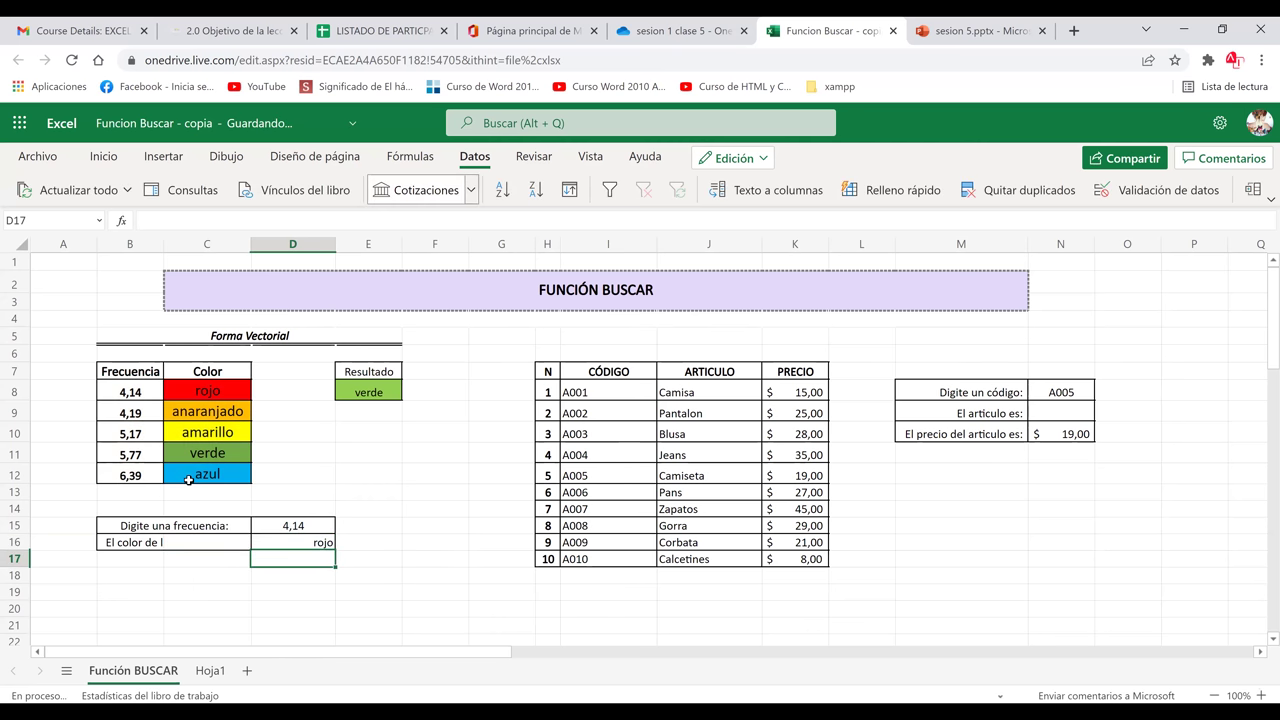
# - Inspect the BUSCAR formula in D16 and the ranges it references
pyautogui.click(329, 545)
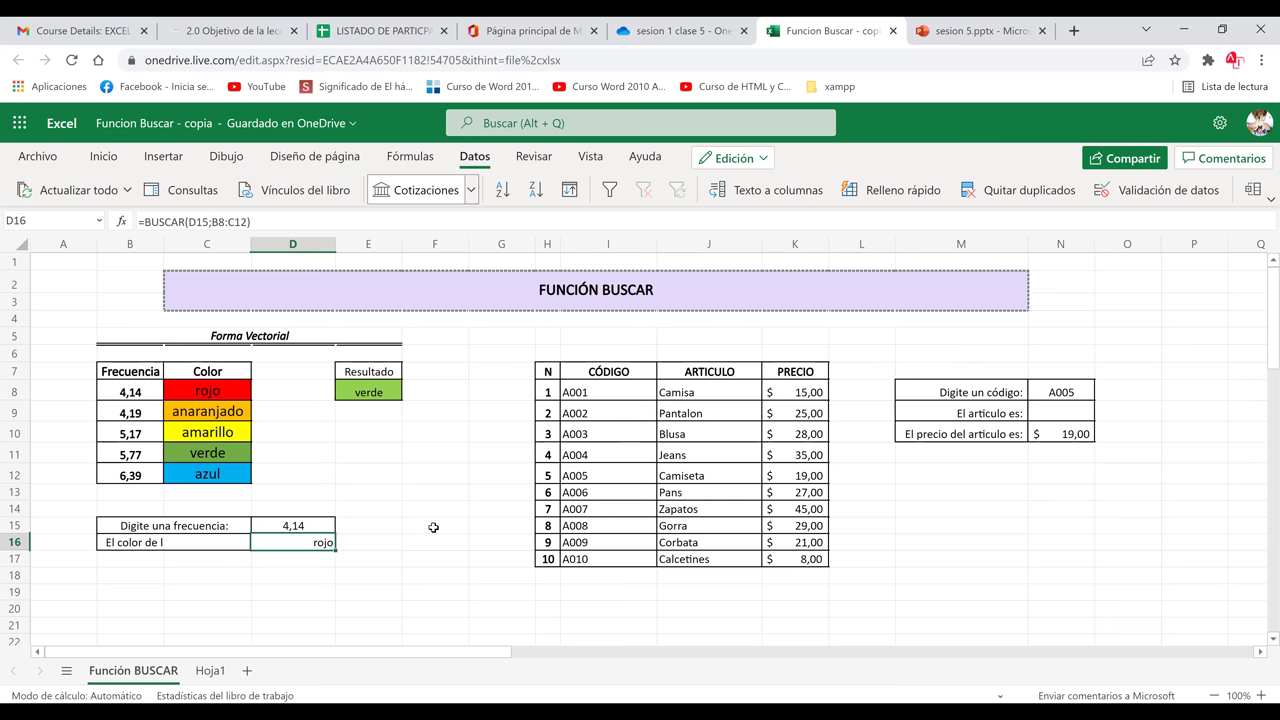
pyautogui.doubleClick(293, 544)
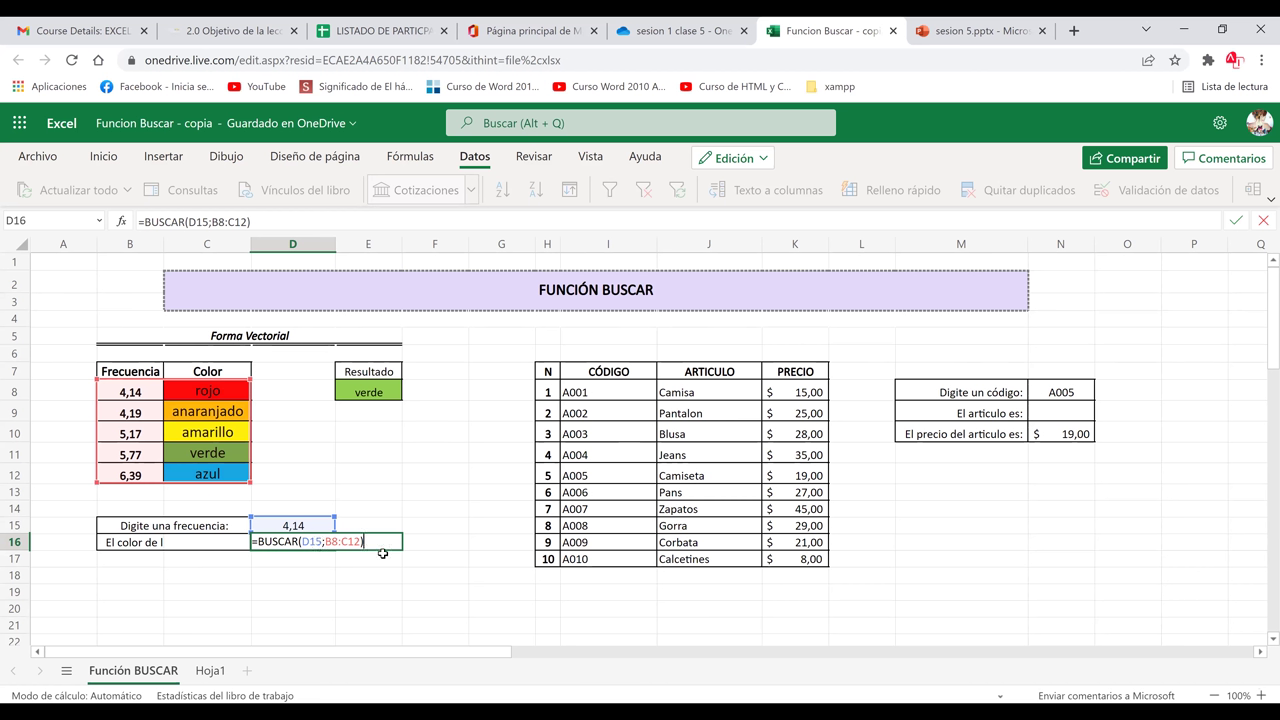
pyautogui.press('Return')
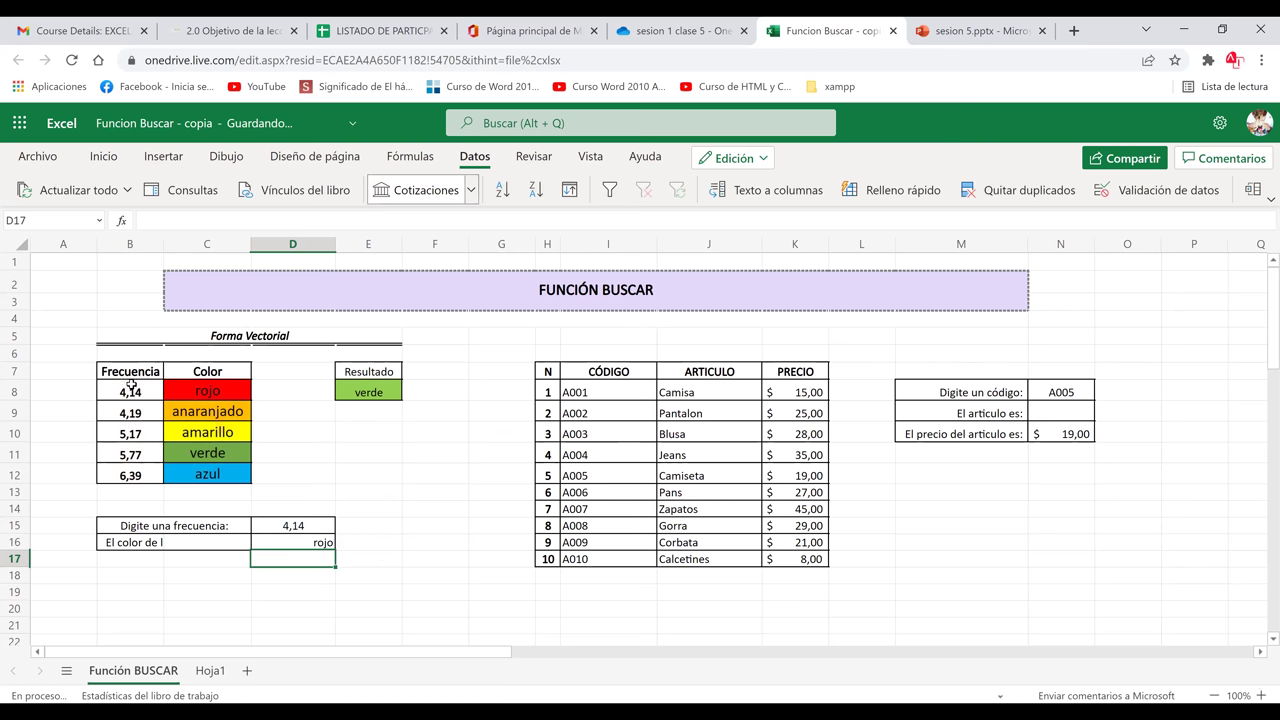
pyautogui.press('Up')
pyautogui.press('Up')
pyautogui.press('Up')
pyautogui.press('Up')
pyautogui.press('Up')
pyautogui.press('Up')
pyautogui.press('Right')
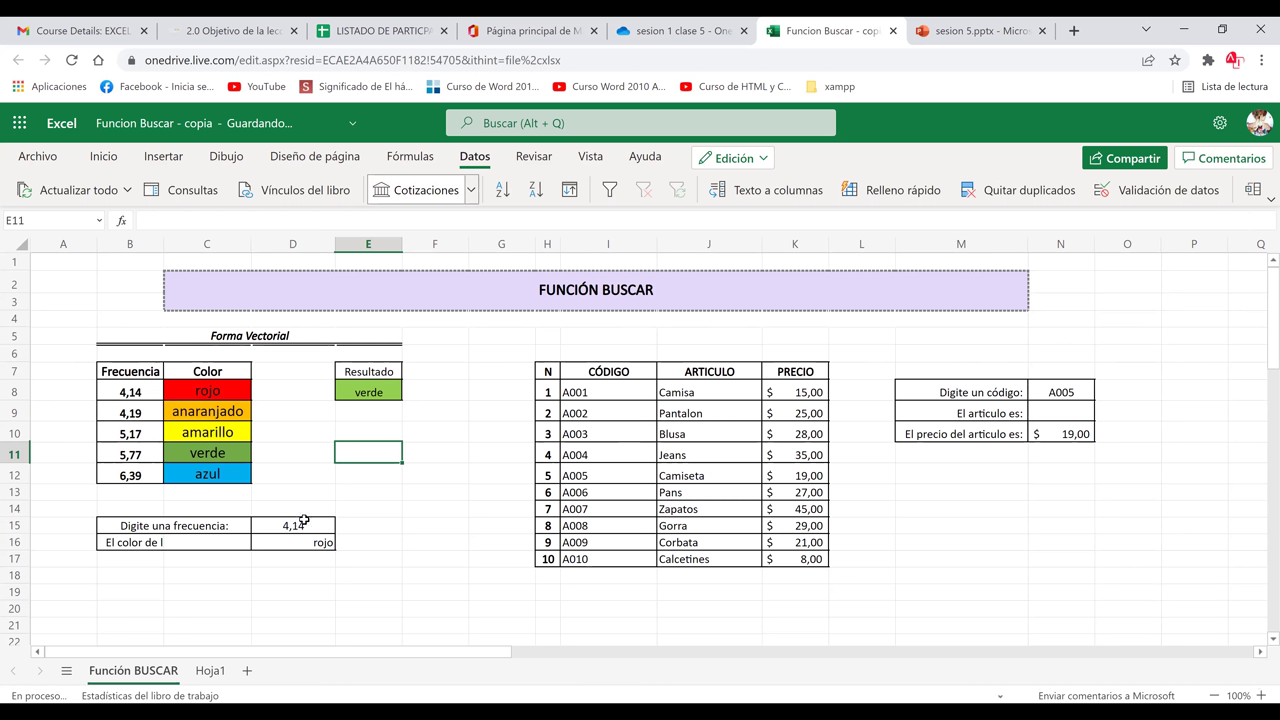
# - Compare the frequency in D15 with the frequencies in B8 and B9 and the matching color in C8
pyautogui.click(298, 531)
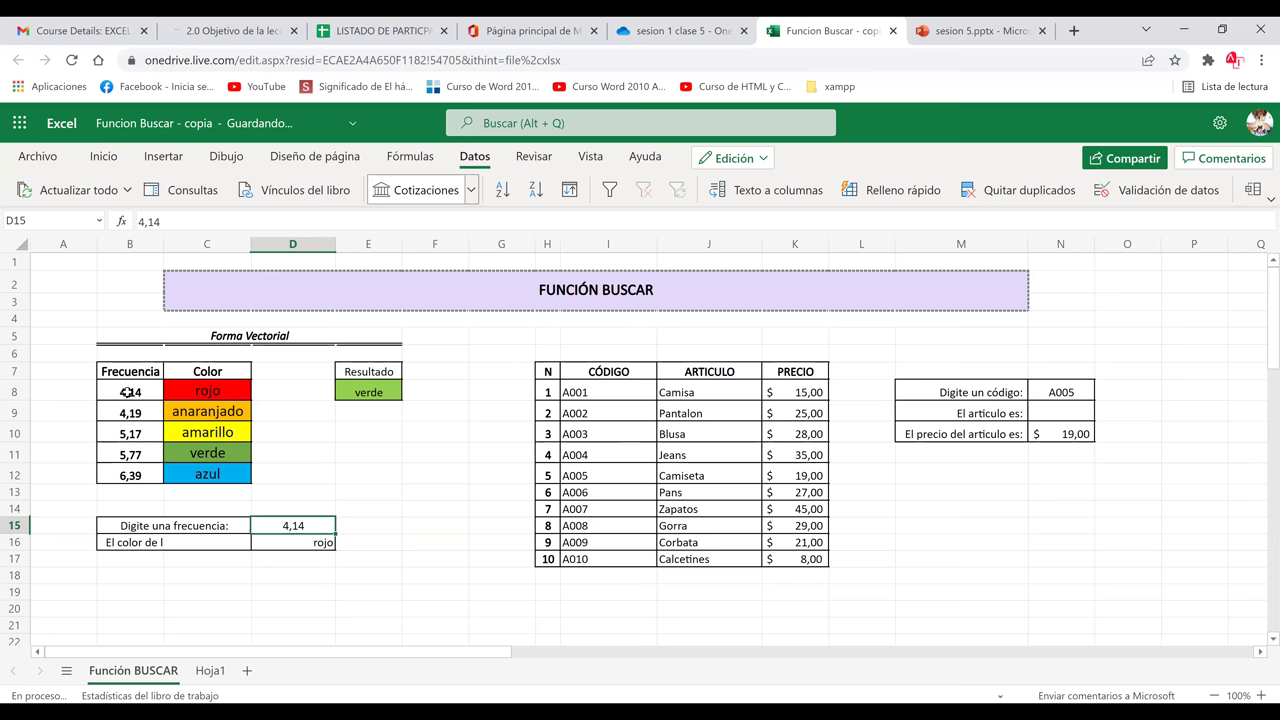
pyautogui.click(148, 414)
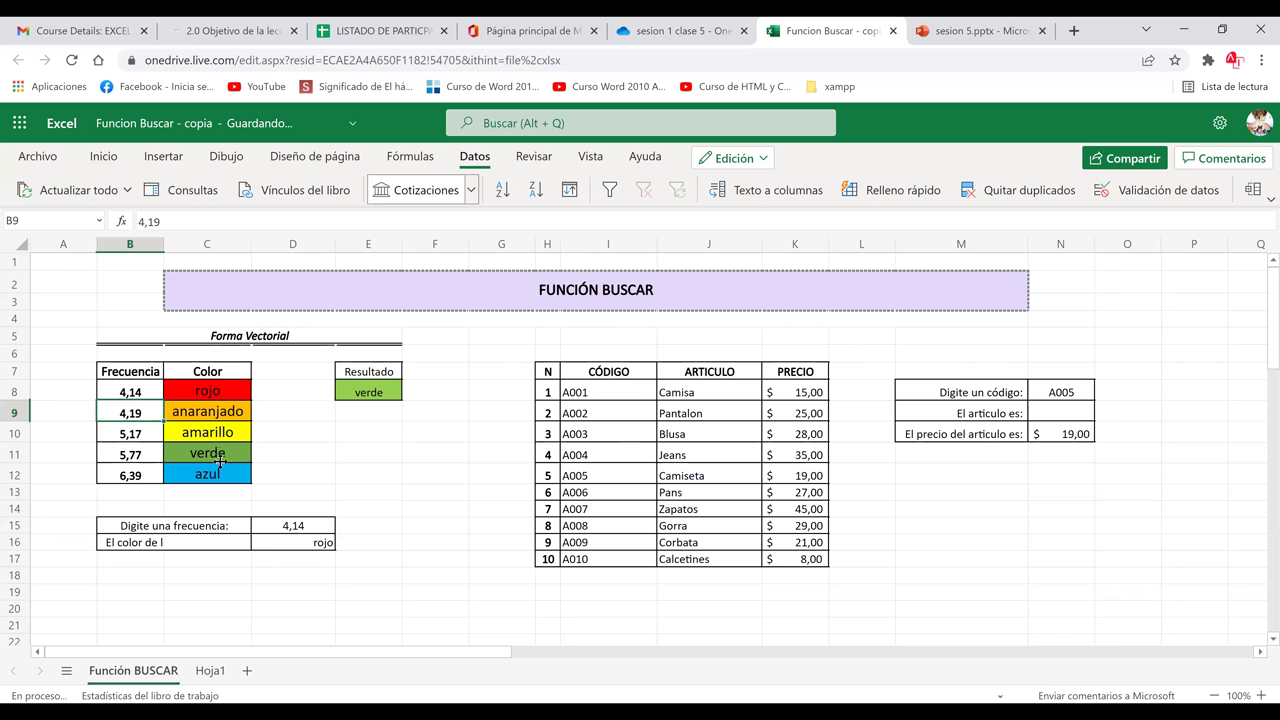
pyautogui.click(125, 392)
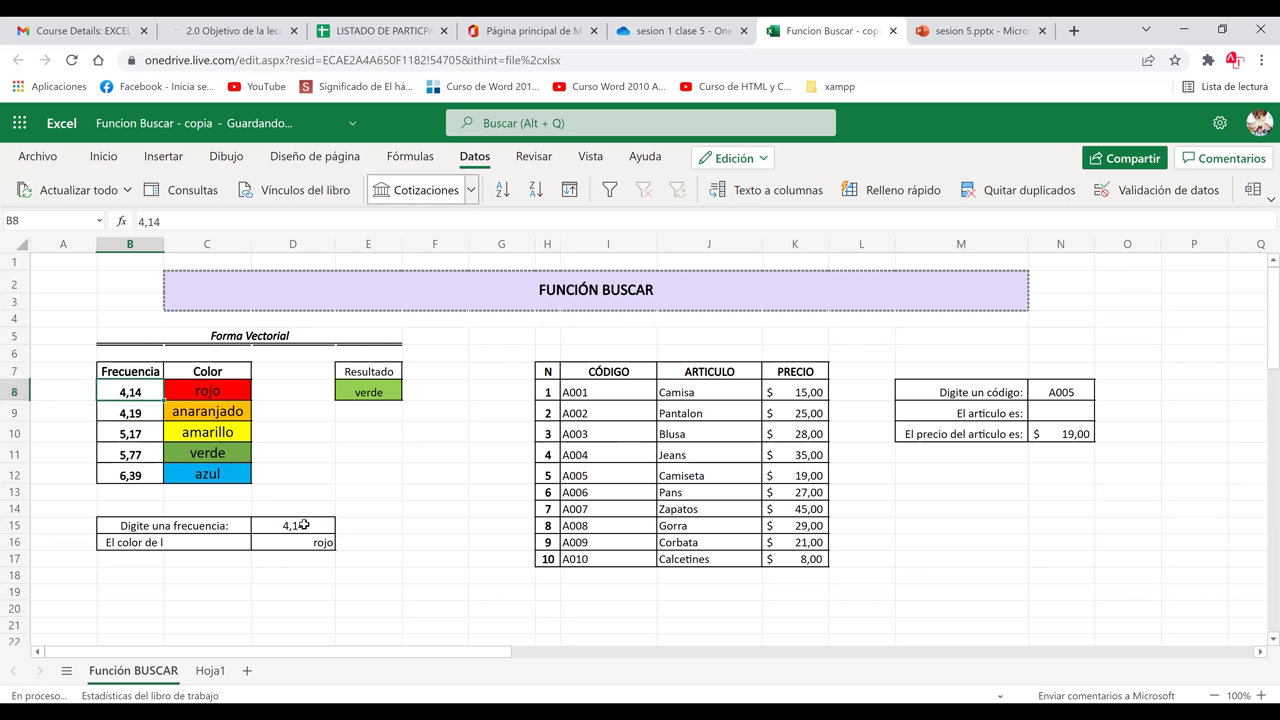
pyautogui.click(215, 392)
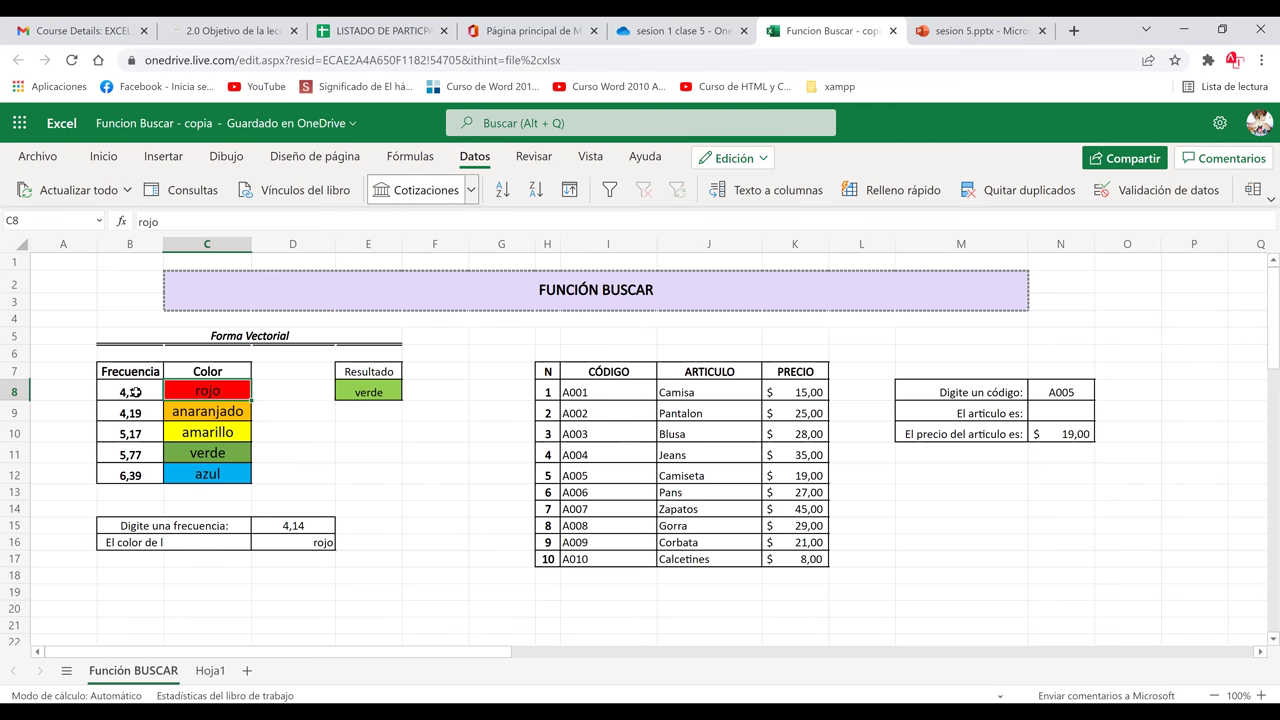
pyautogui.click(135, 392)
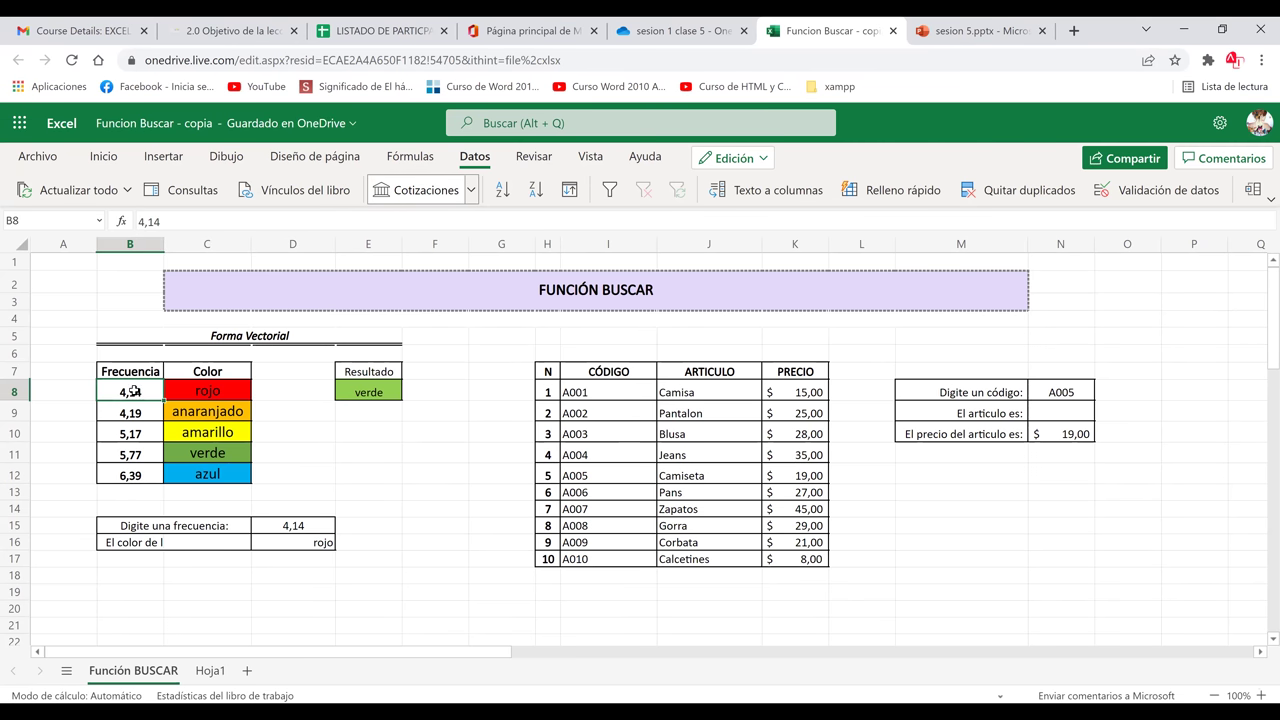
pyautogui.click(186, 394)
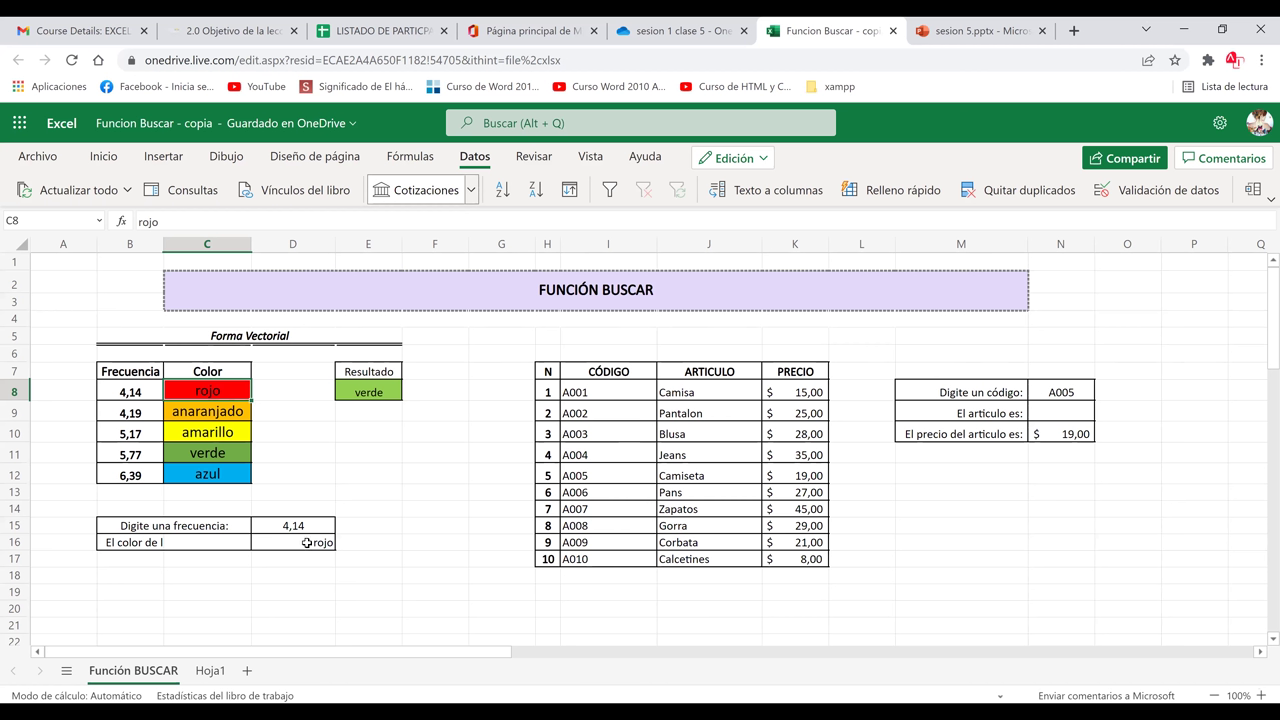
# - Copy the frequency query block B15:D16 to the rows starting at B20 and empty the result cell D21
pyautogui.click(163, 617)
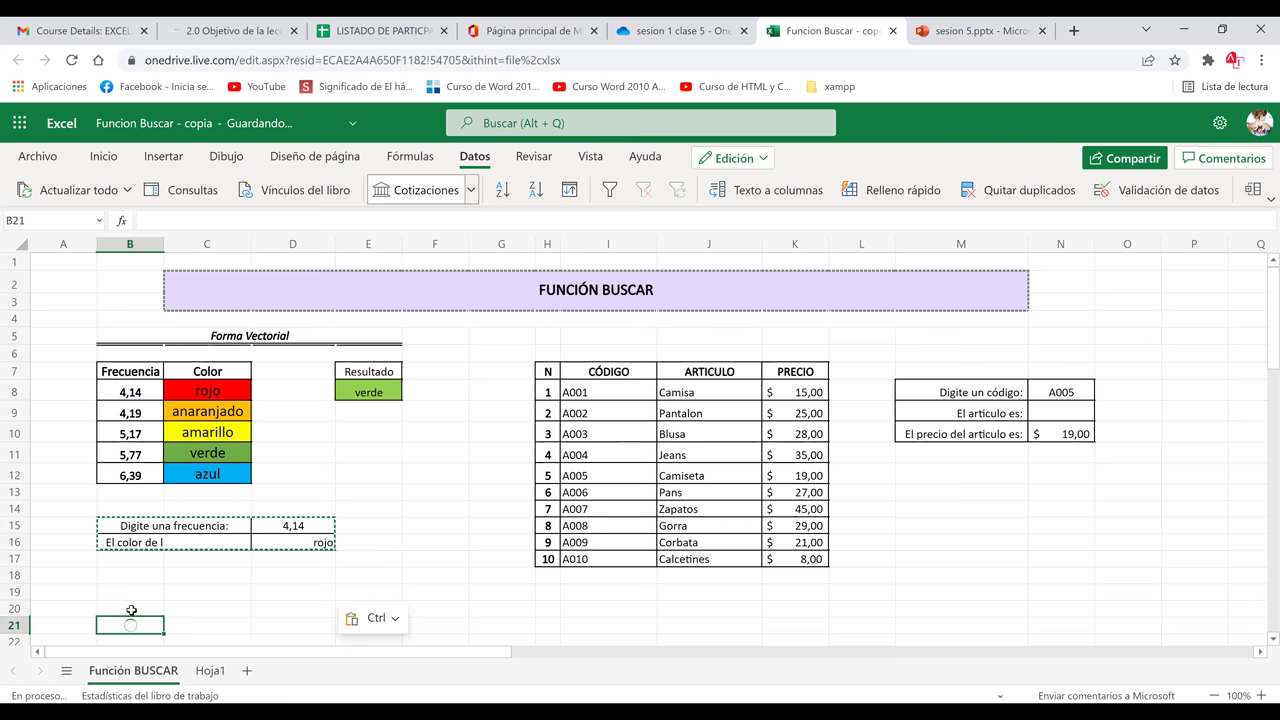
pyautogui.click(278, 609)
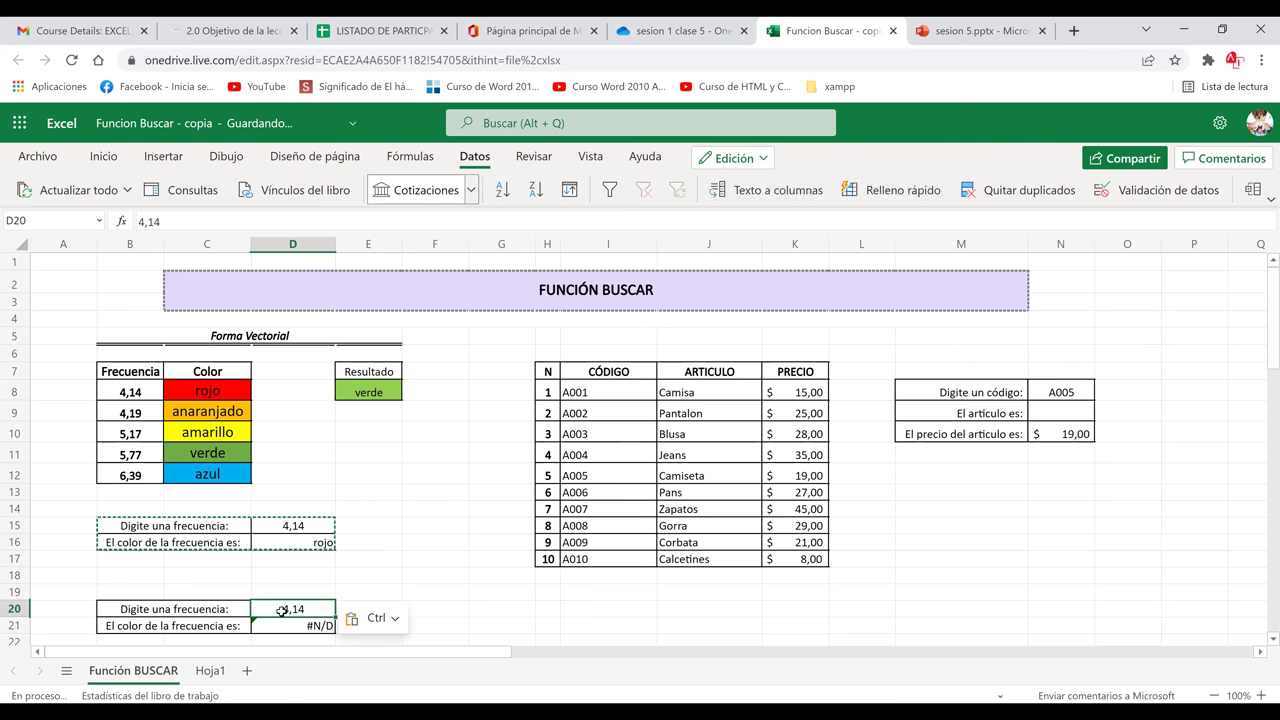
pyautogui.click(300, 625)
pyautogui.click(434, 609)
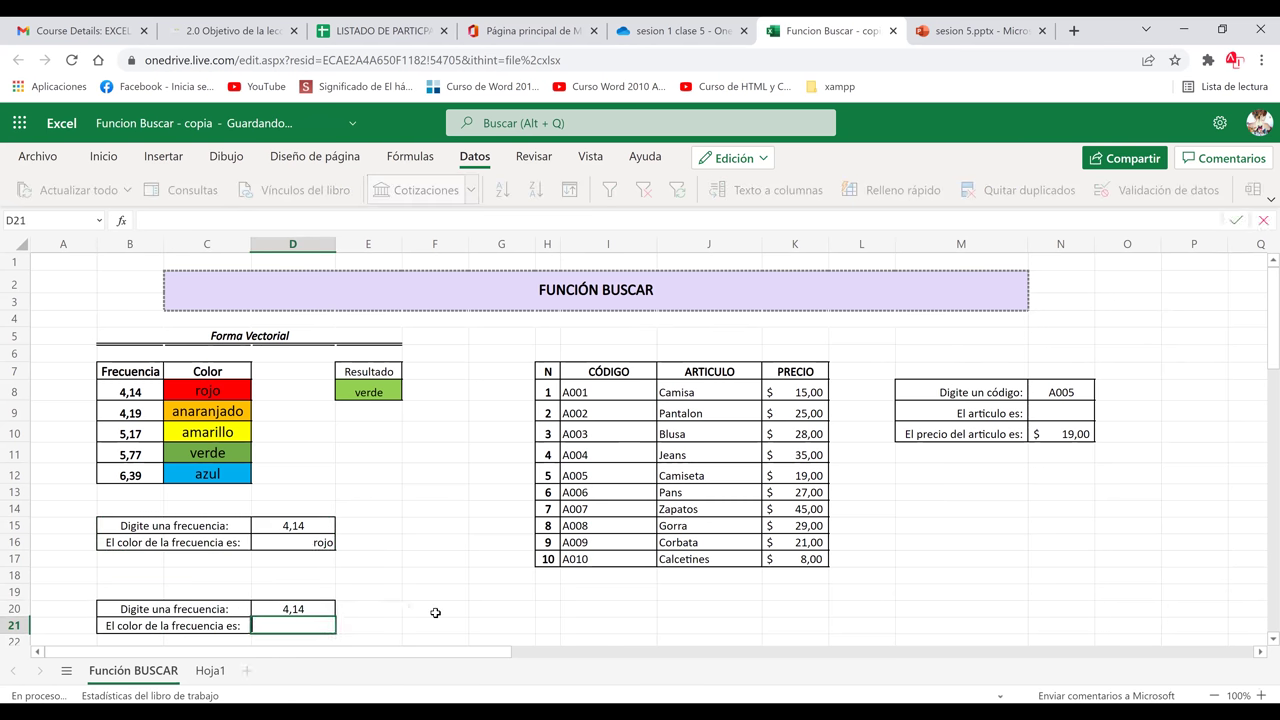
# - Review the BUSCAR formula in D16 and clear the copied formula from D22
pyautogui.click(300, 542)
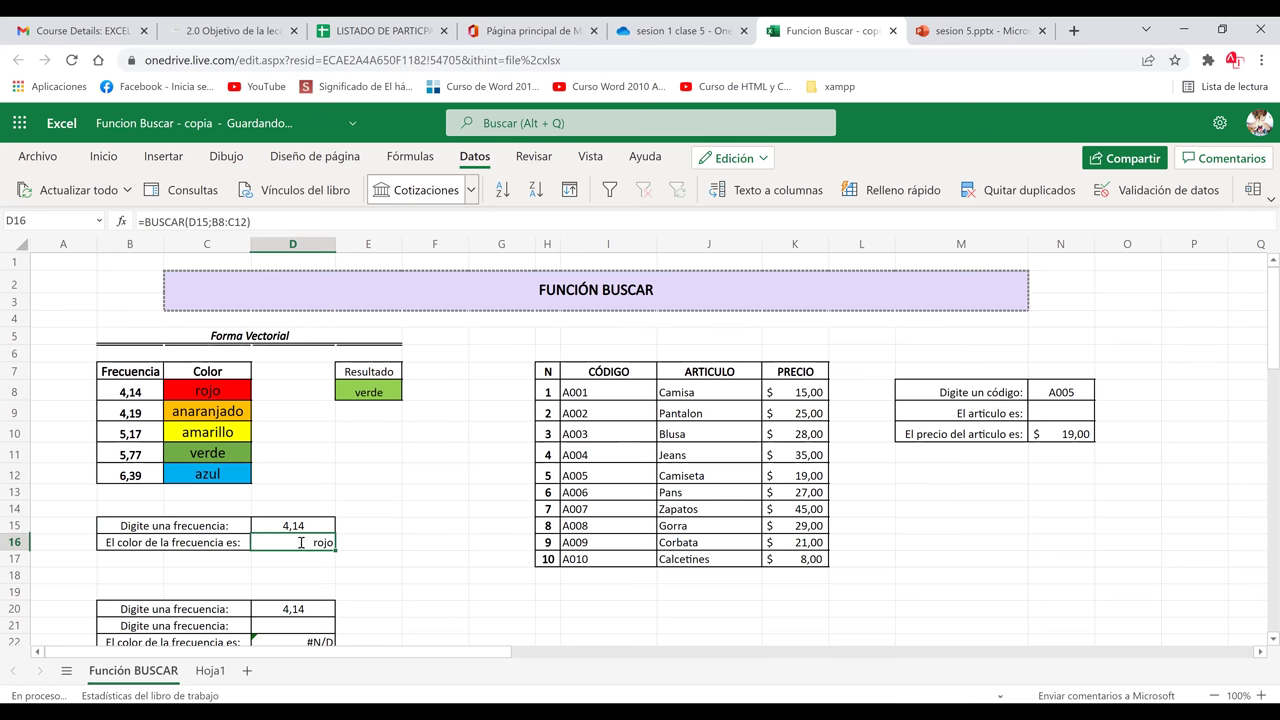
pyautogui.doubleClick(296, 543)
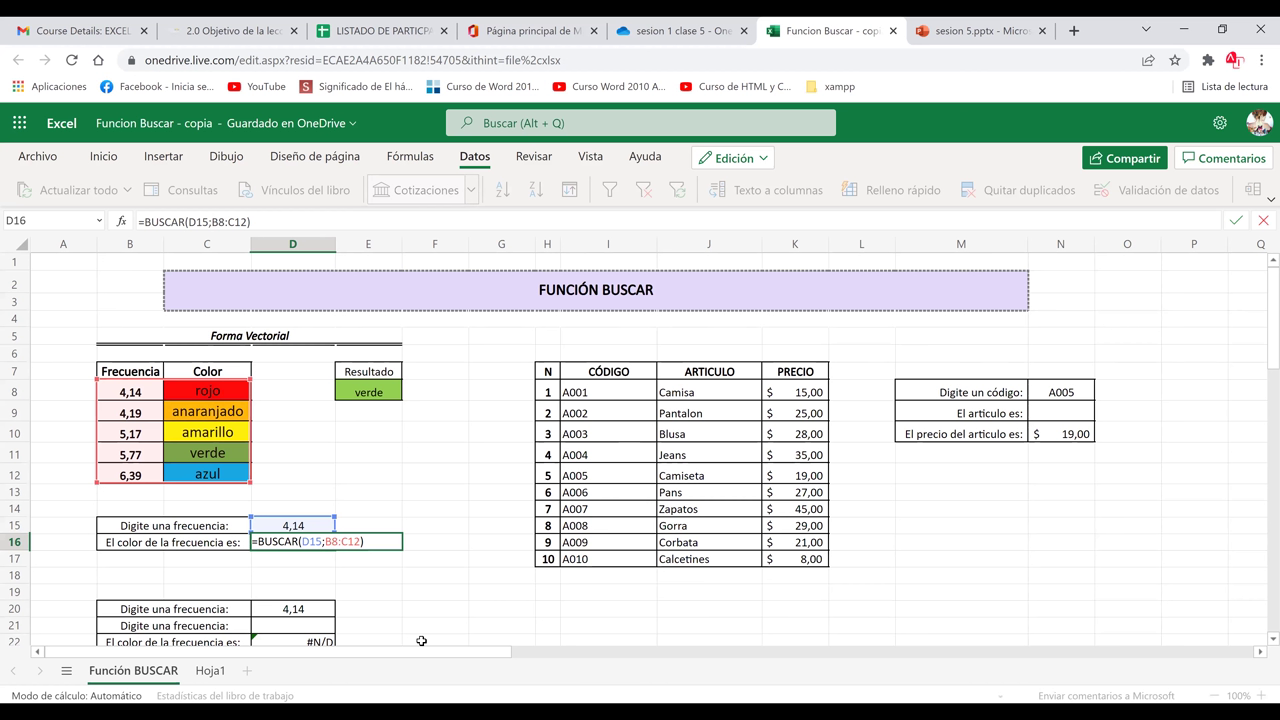
pyautogui.scroll(-2, 296, 582)
pyautogui.click(296, 582)
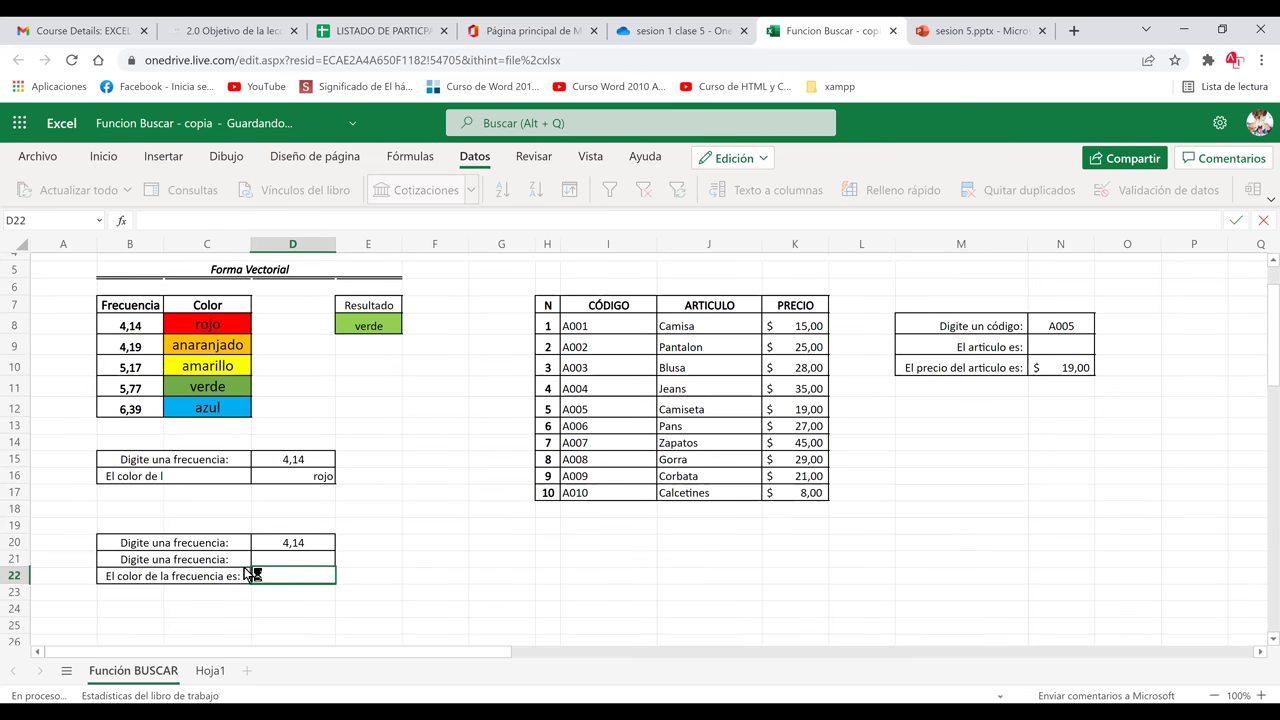
pyautogui.press('Tab')
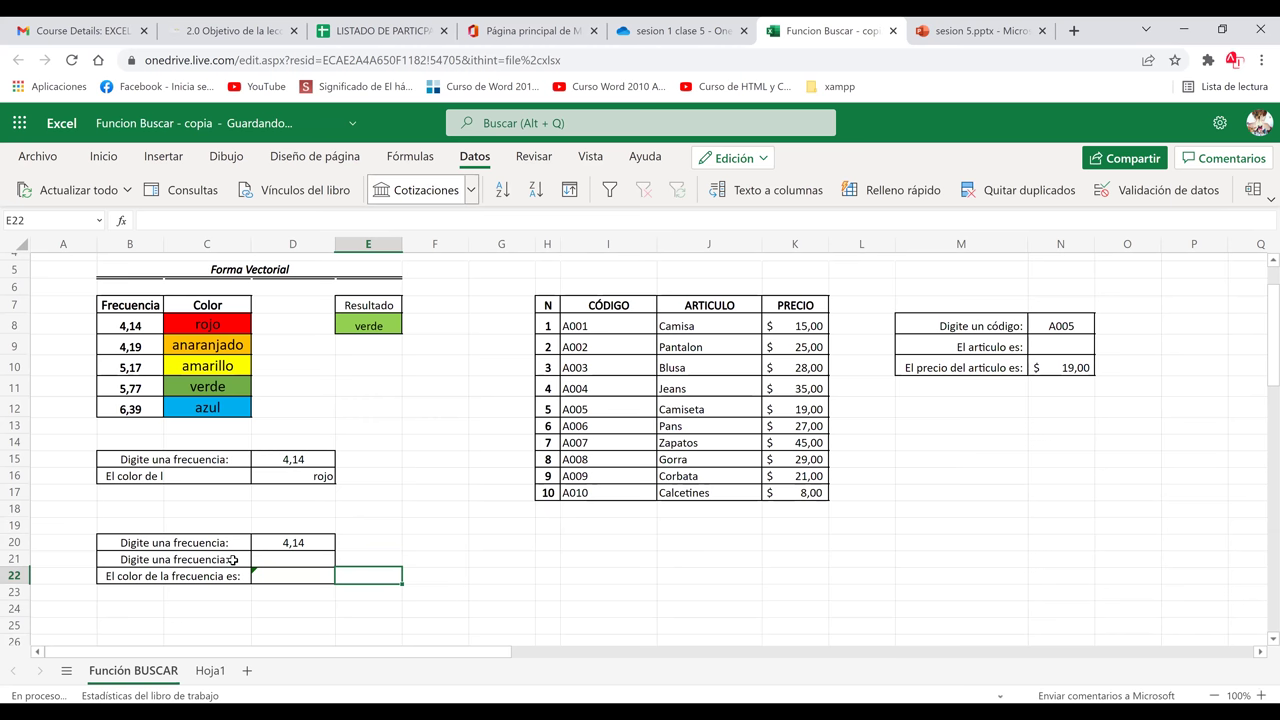
# - Delete row 21, which holds the duplicate frequency label
pyautogui.click(13, 559)
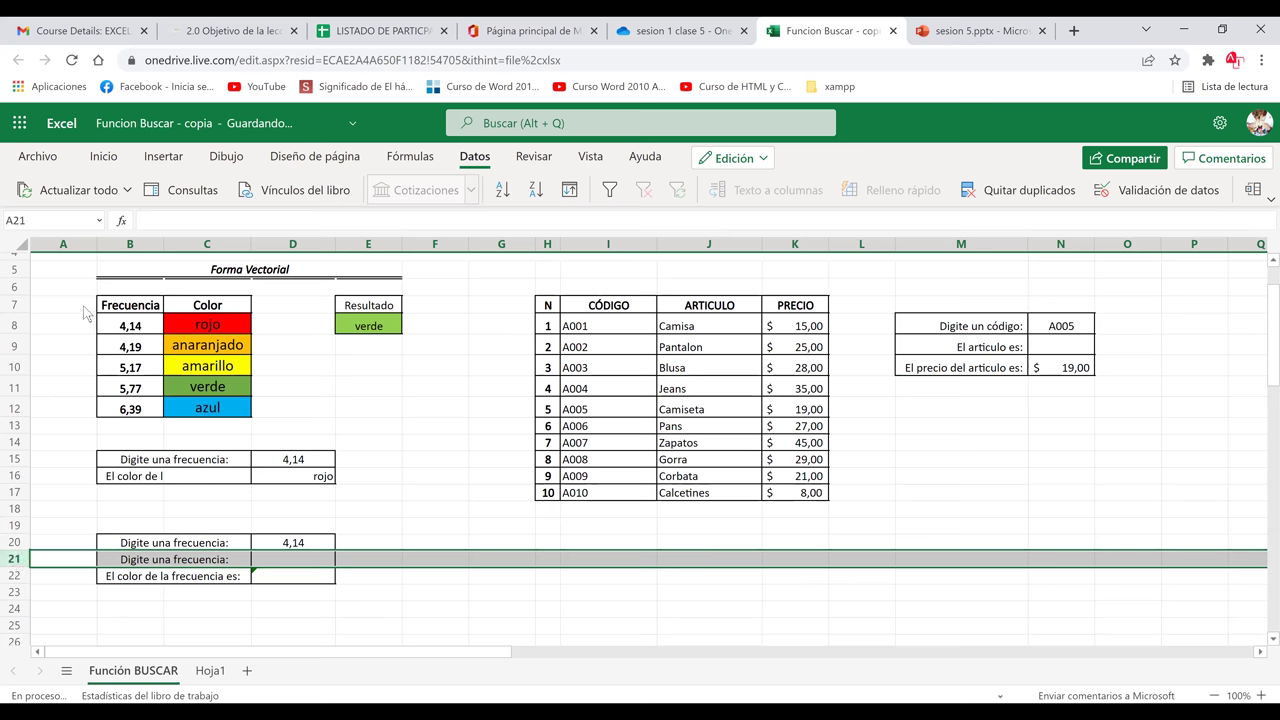
pyautogui.hotkey('shift', 'F10')
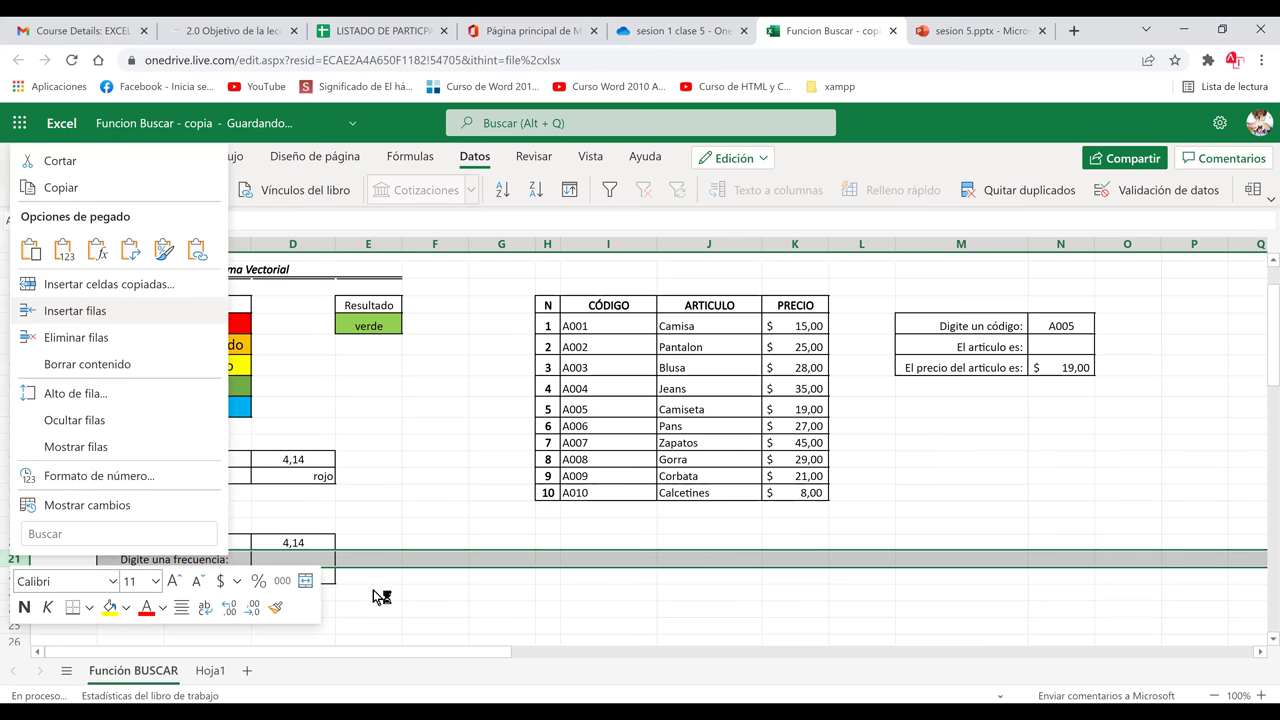
pyautogui.press('Escape')
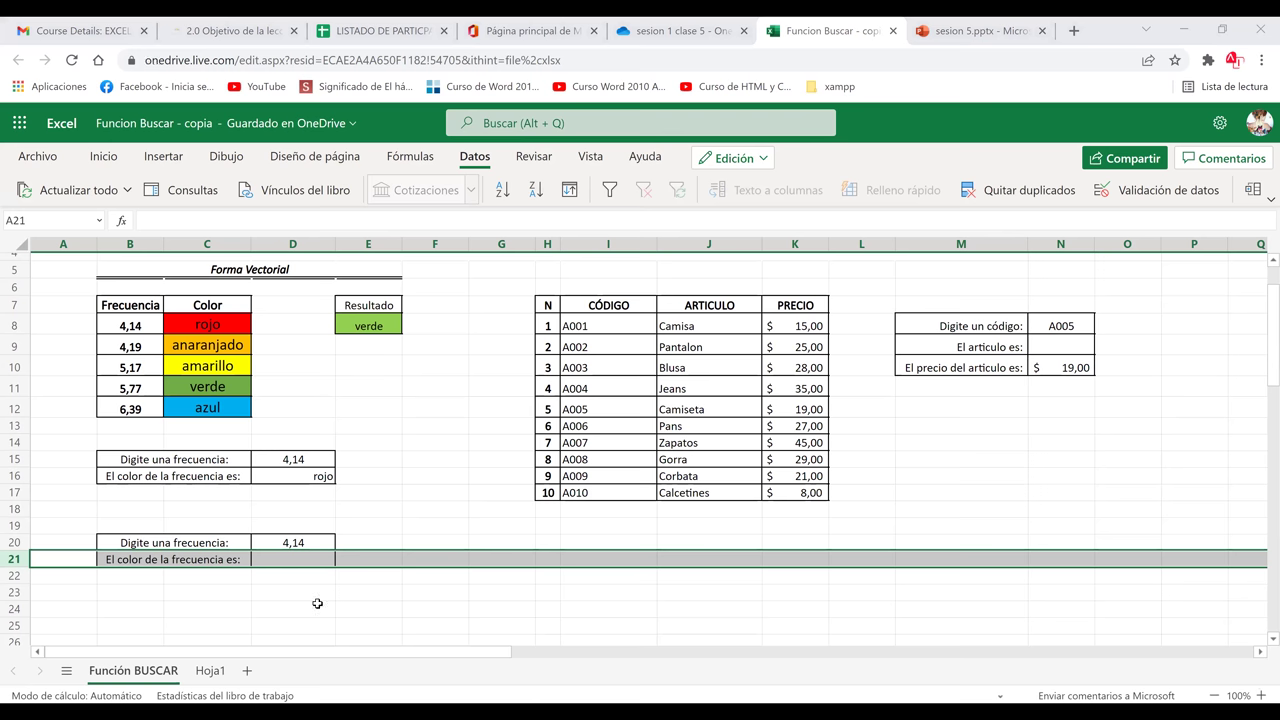
# - Start a BUSCAR formula in cell D21 with the frequency cell D20 as the lookup value
pyautogui.click(290, 559)
pyautogui.write('=')
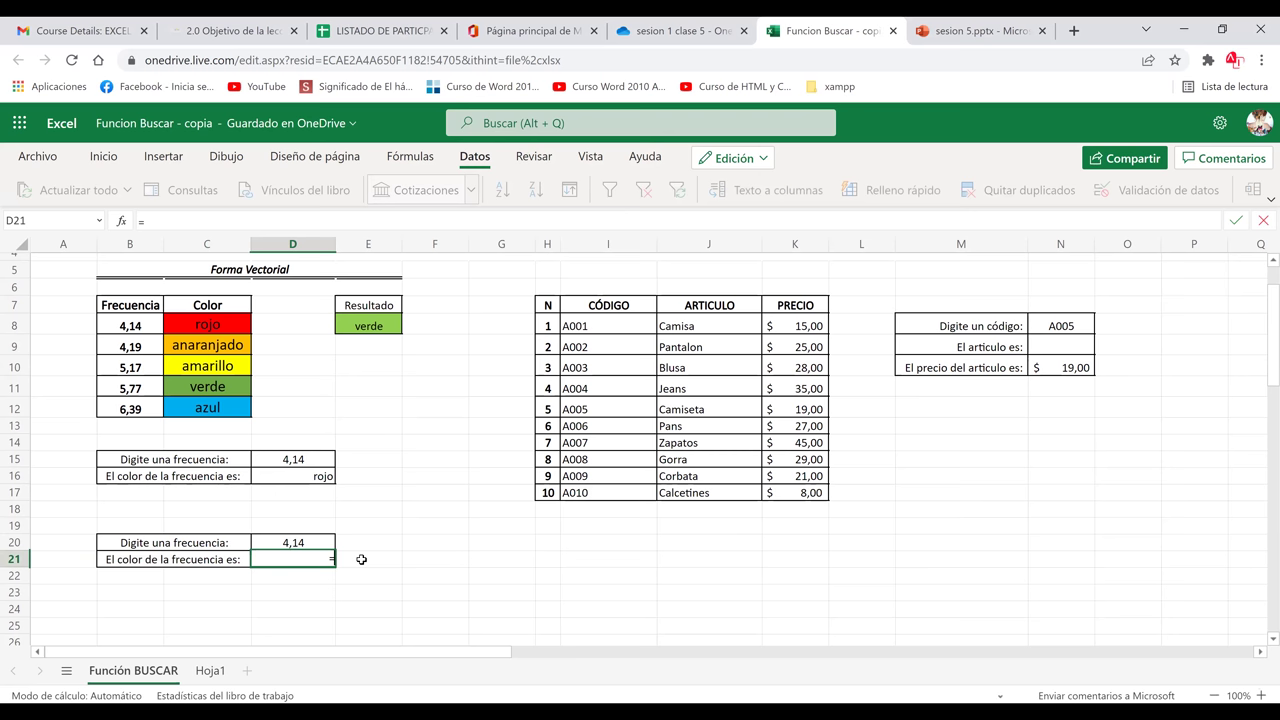
pyautogui.write('busca')
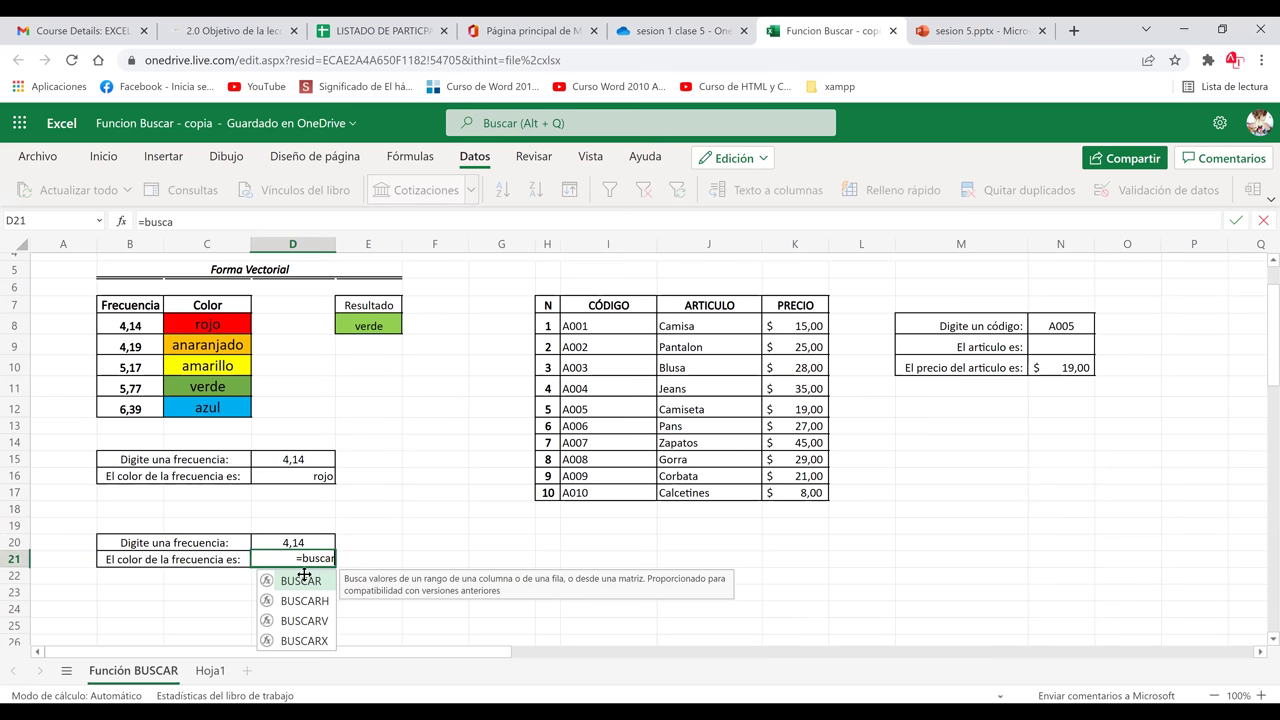
pyautogui.write('r')
pyautogui.doubleClick(304, 578)
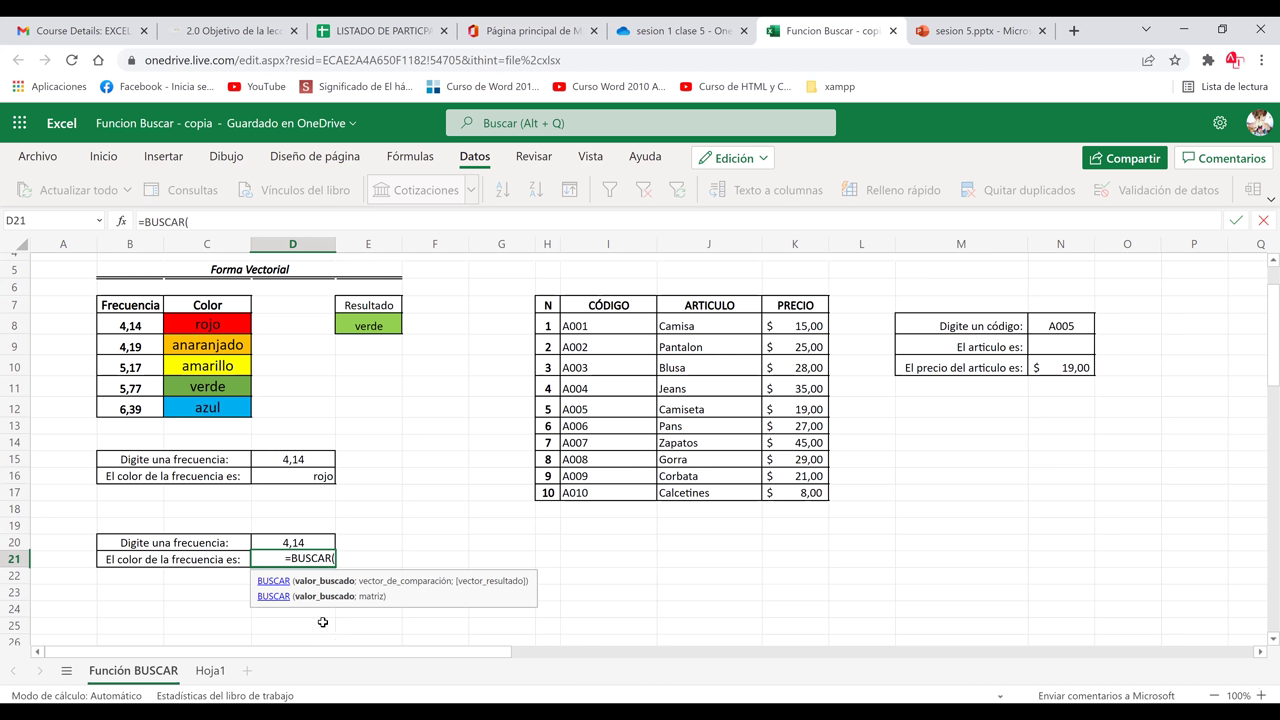
pyautogui.click(310, 540)
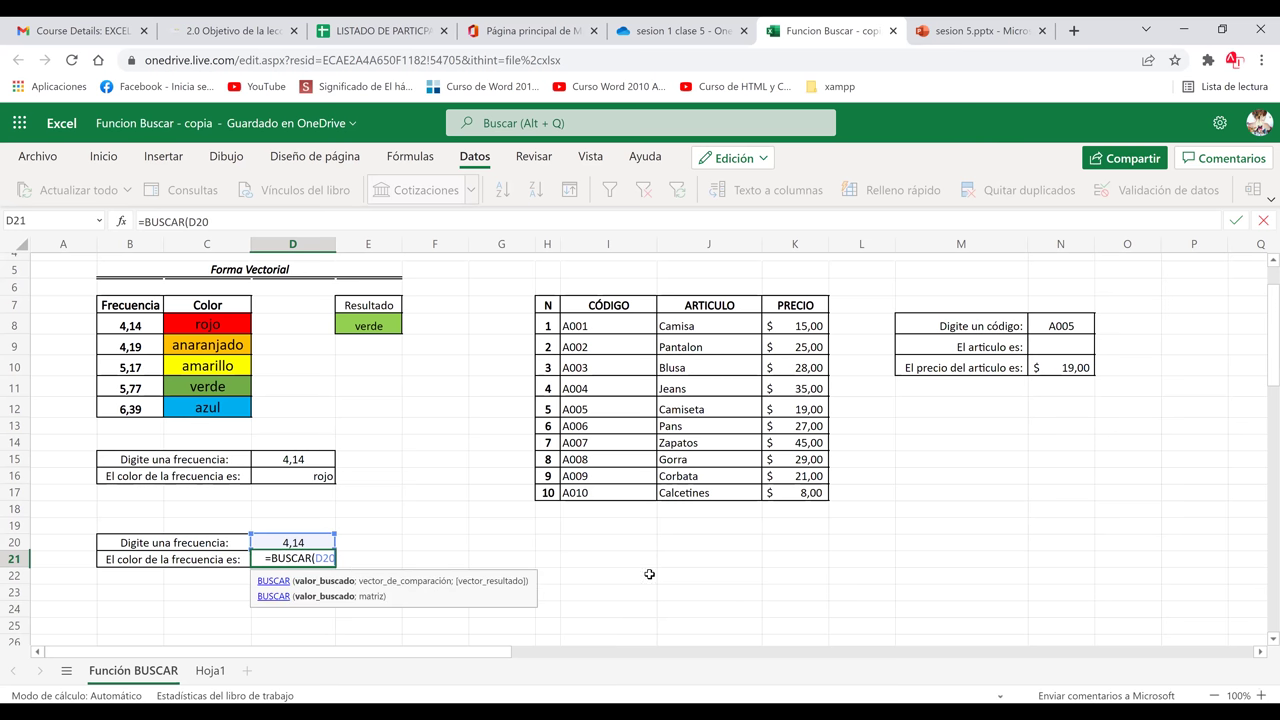
pyautogui.write(';')
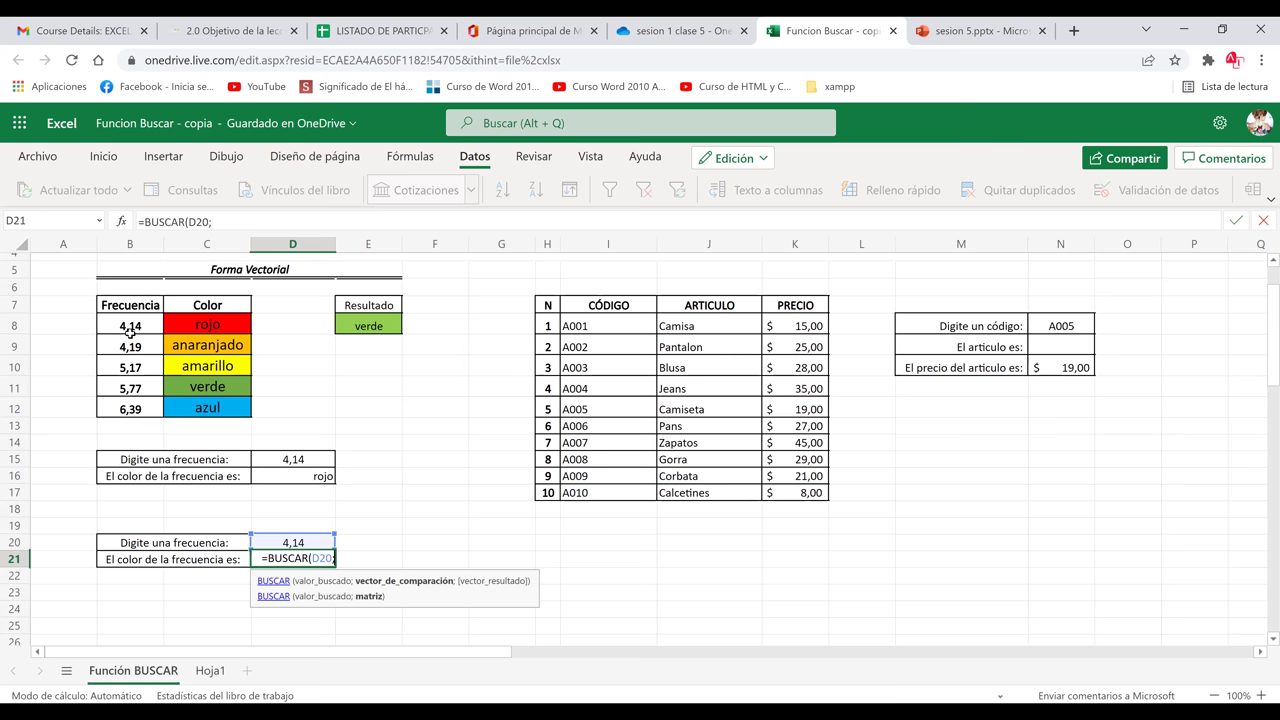
# - Complete the D21 formula with B8:B12 as the comparison vector and C8:C12 as the result vector
pyautogui.moveTo(130, 327); pyautogui.dragTo(132, 407)
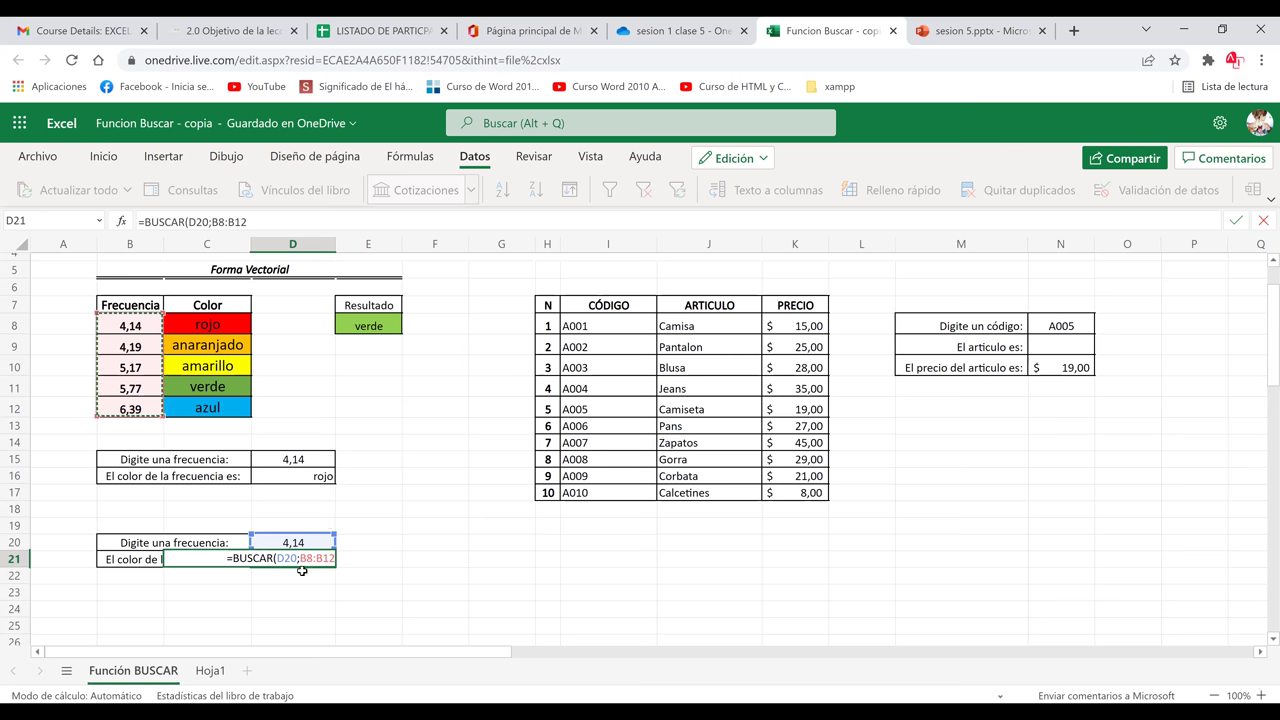
pyautogui.write(';')
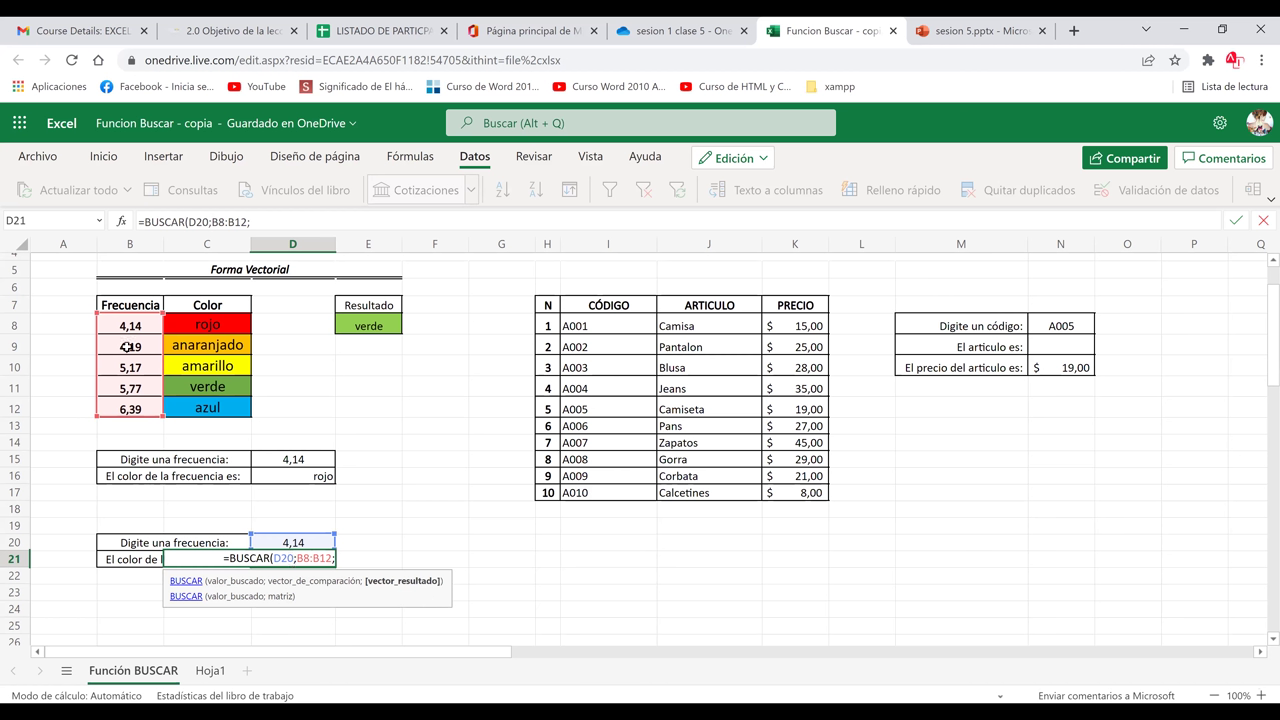
pyautogui.moveTo(172, 405); pyautogui.dragTo(207, 325)
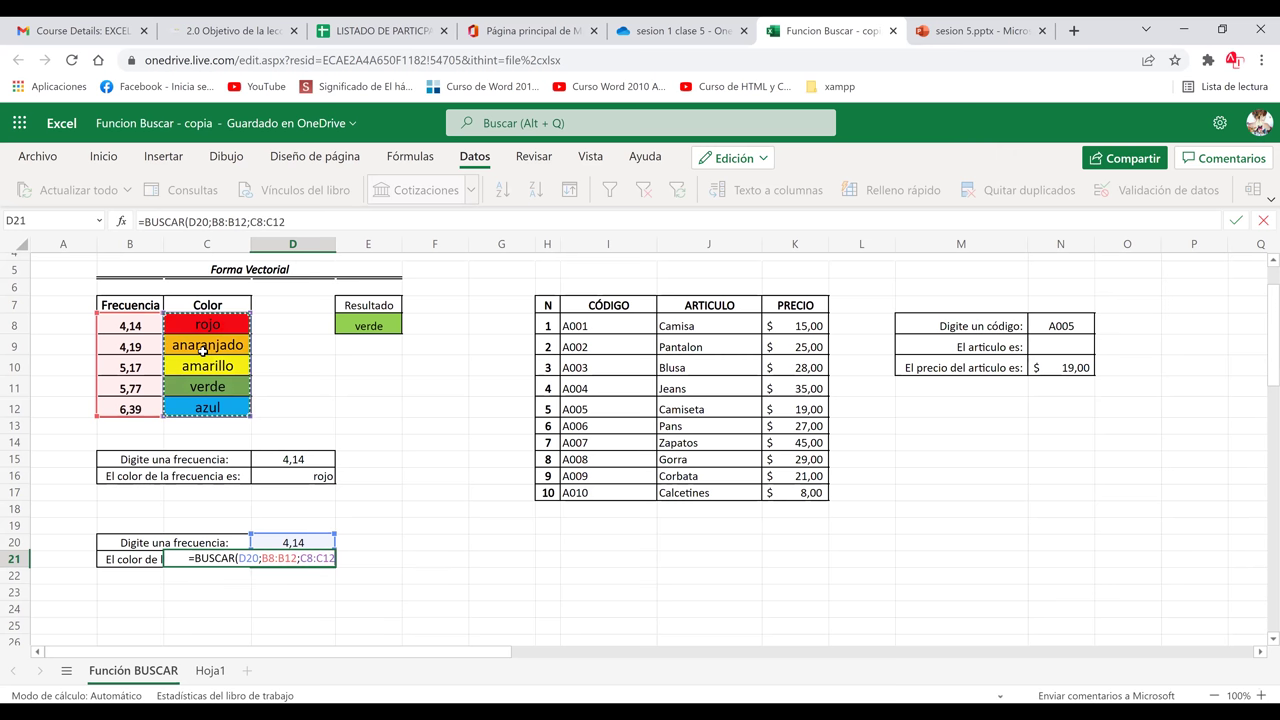
pyautogui.click(305, 220)
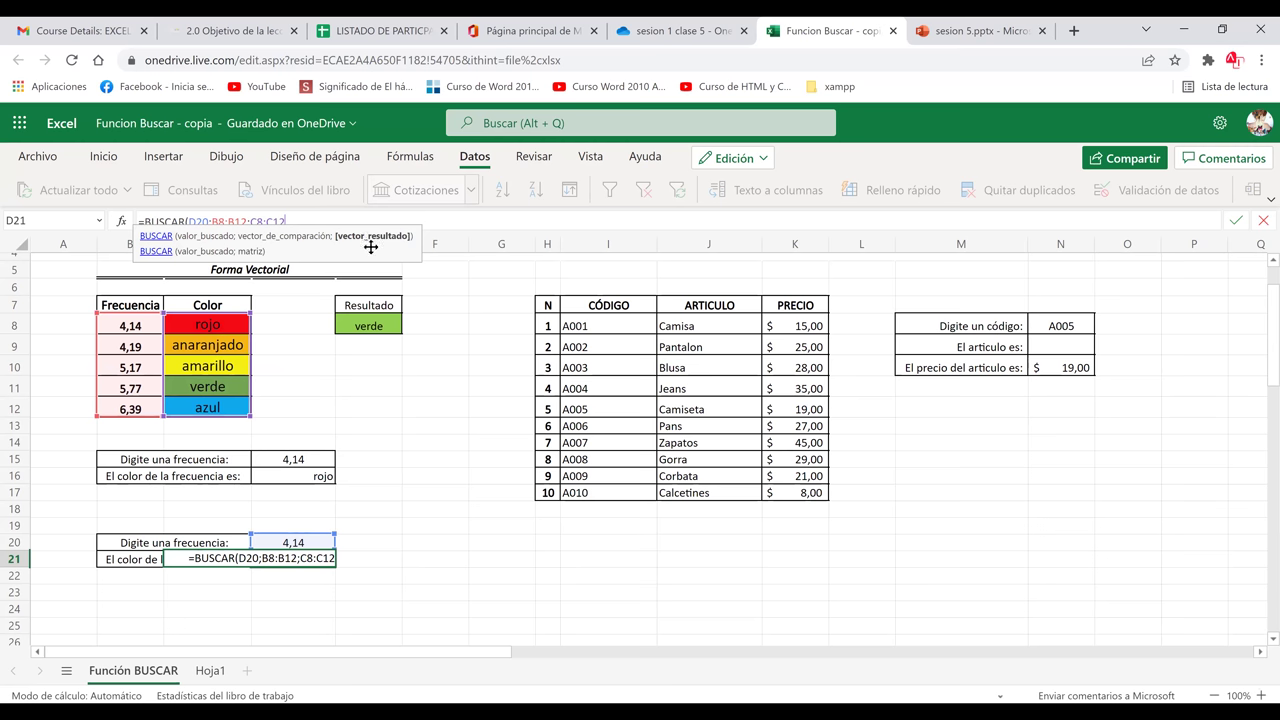
pyautogui.write(')')
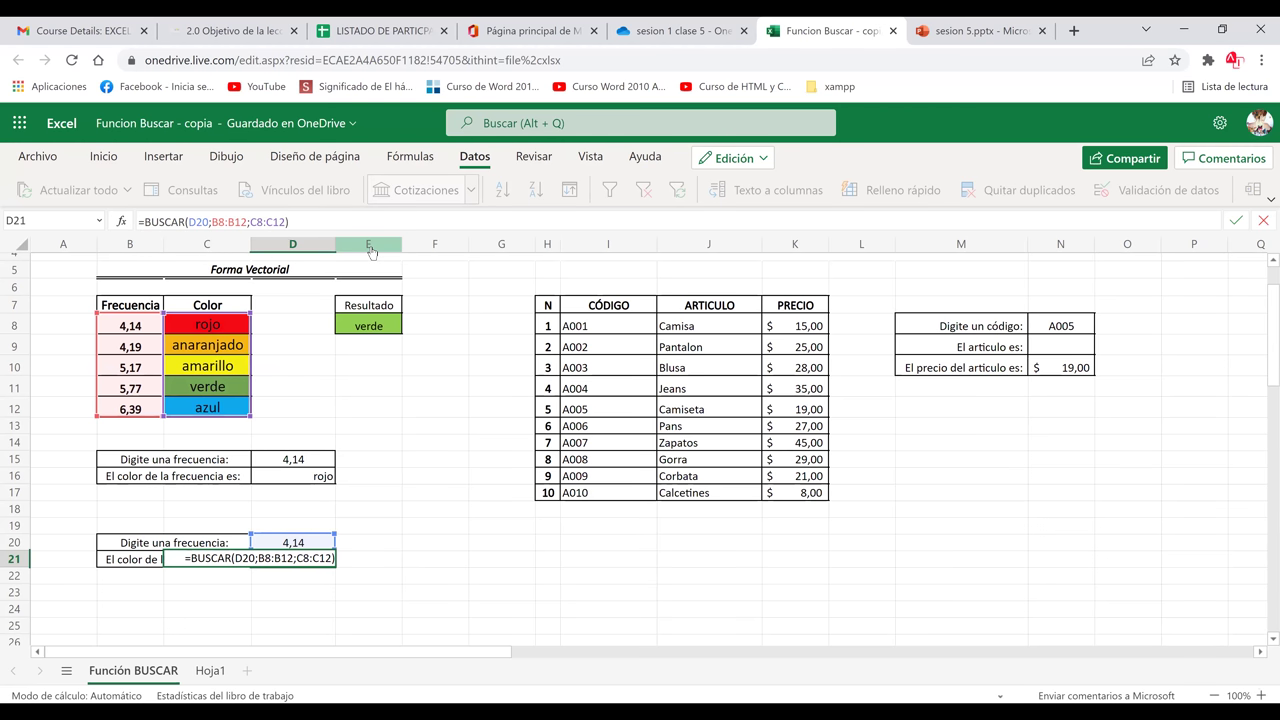
pyautogui.press('Return')
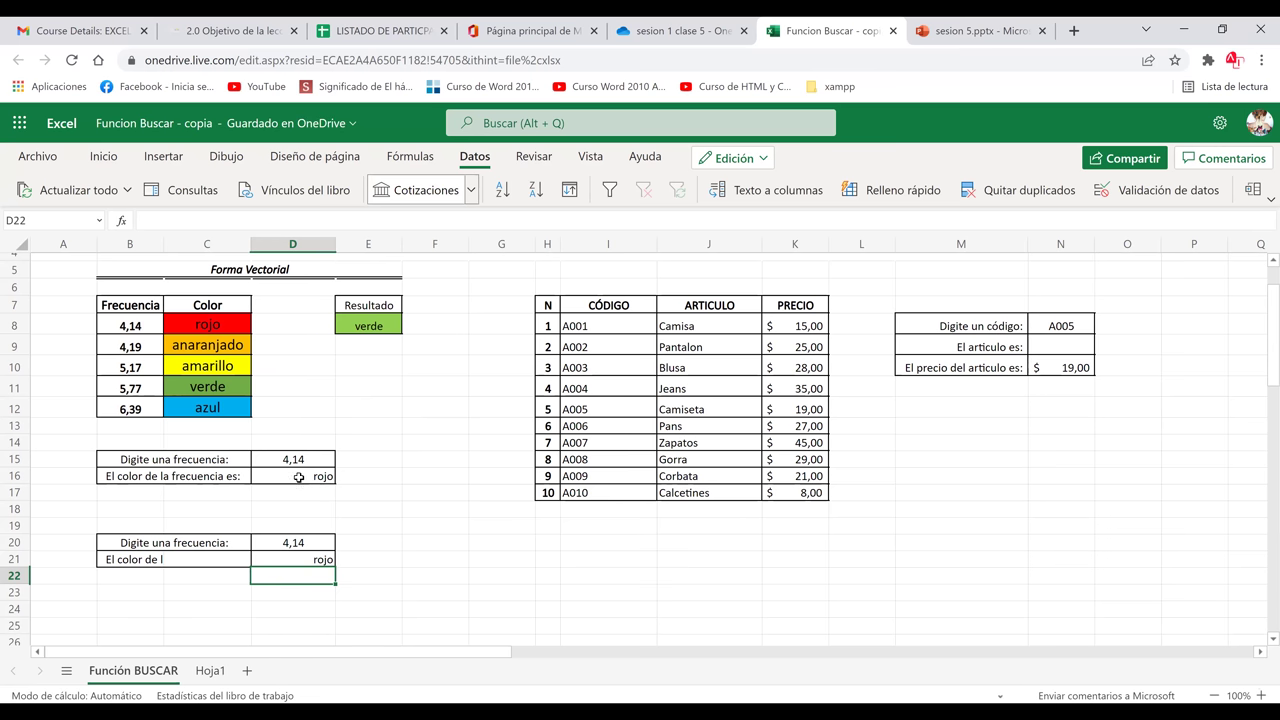
# - Review the array-form BUSCAR formula in D16 and compare the two frequency query blocks with the Resultado block
pyautogui.doubleClick(299, 476)
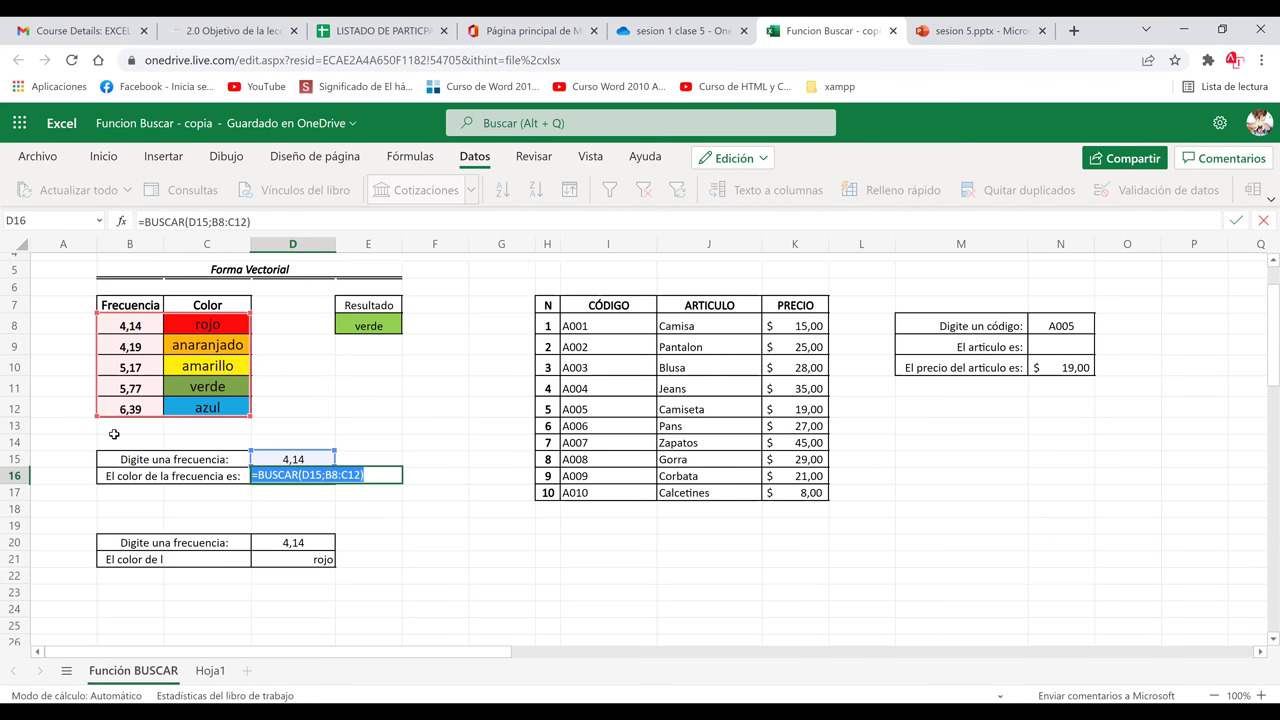
pyautogui.press('Return')
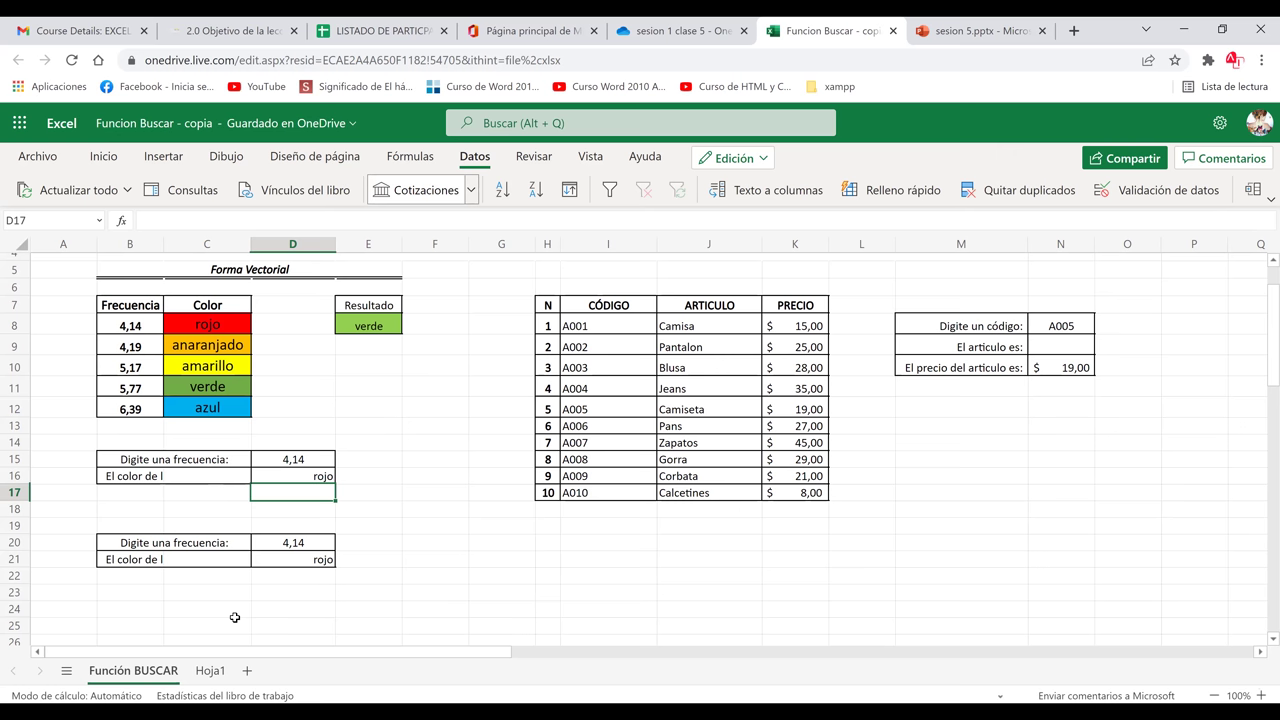
pyautogui.click(398, 549)
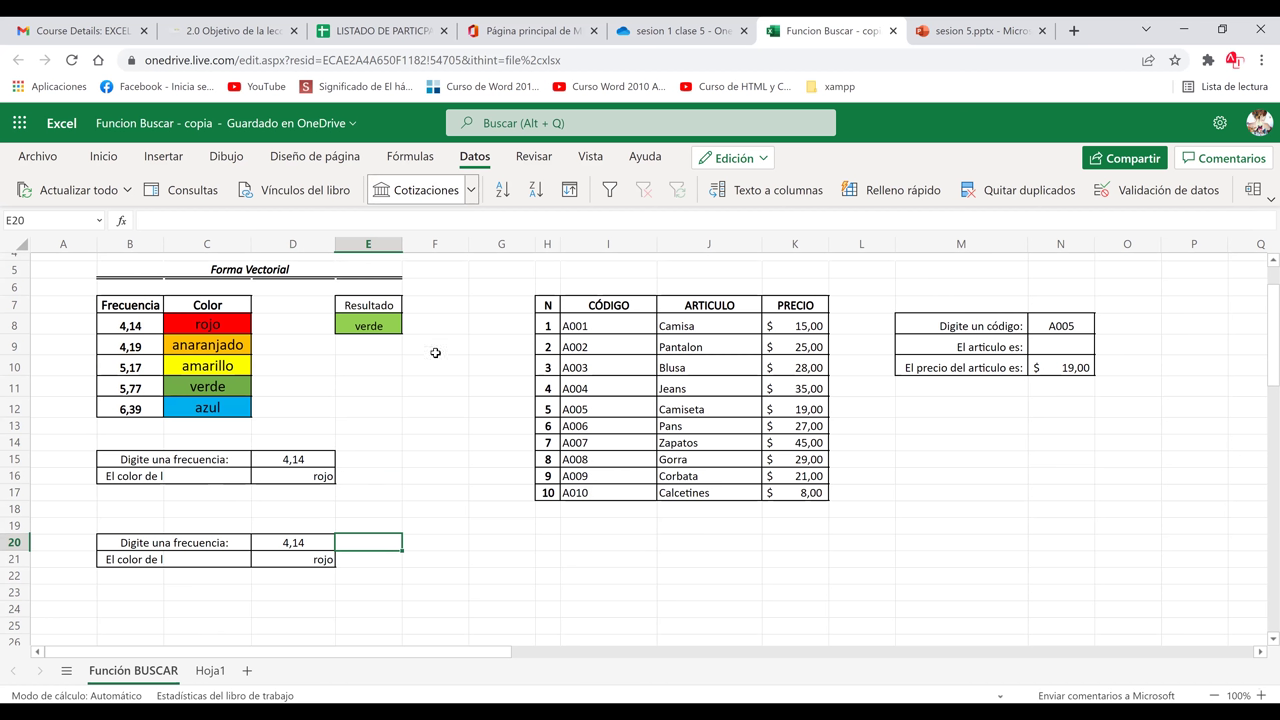
pyautogui.click(357, 306)
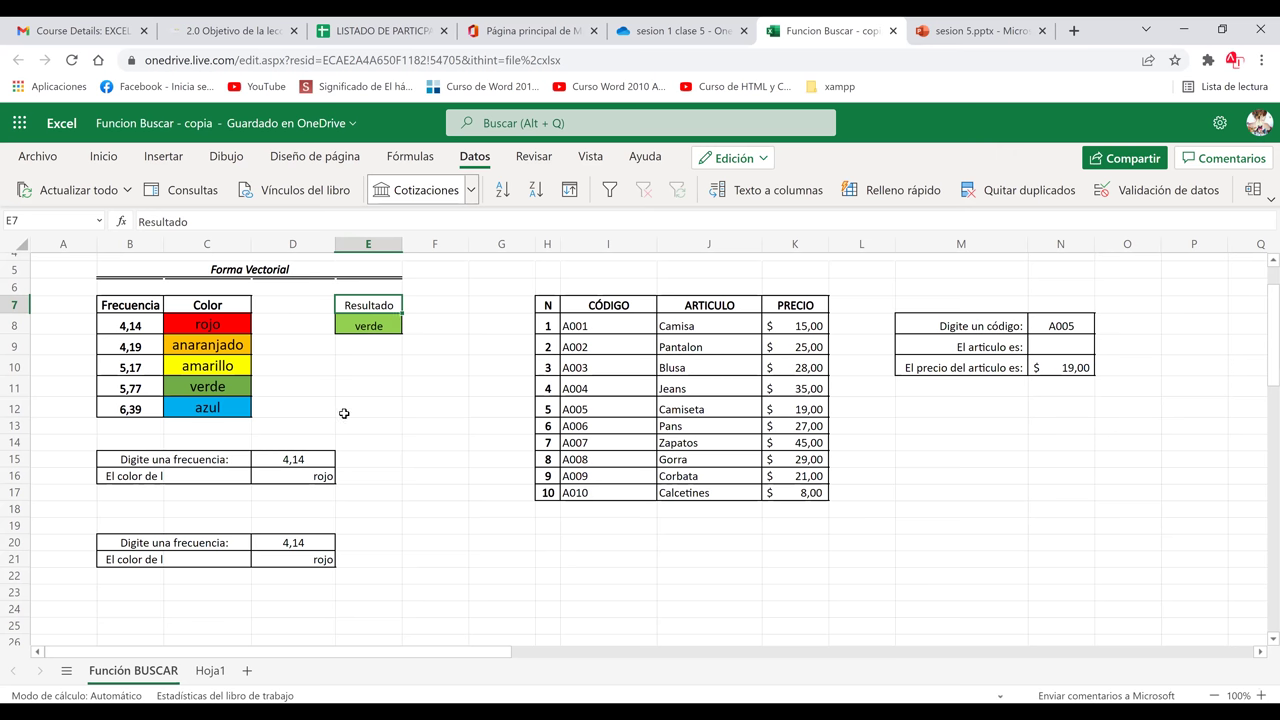
pyautogui.moveTo(140, 438); pyautogui.dragTo(166, 573)
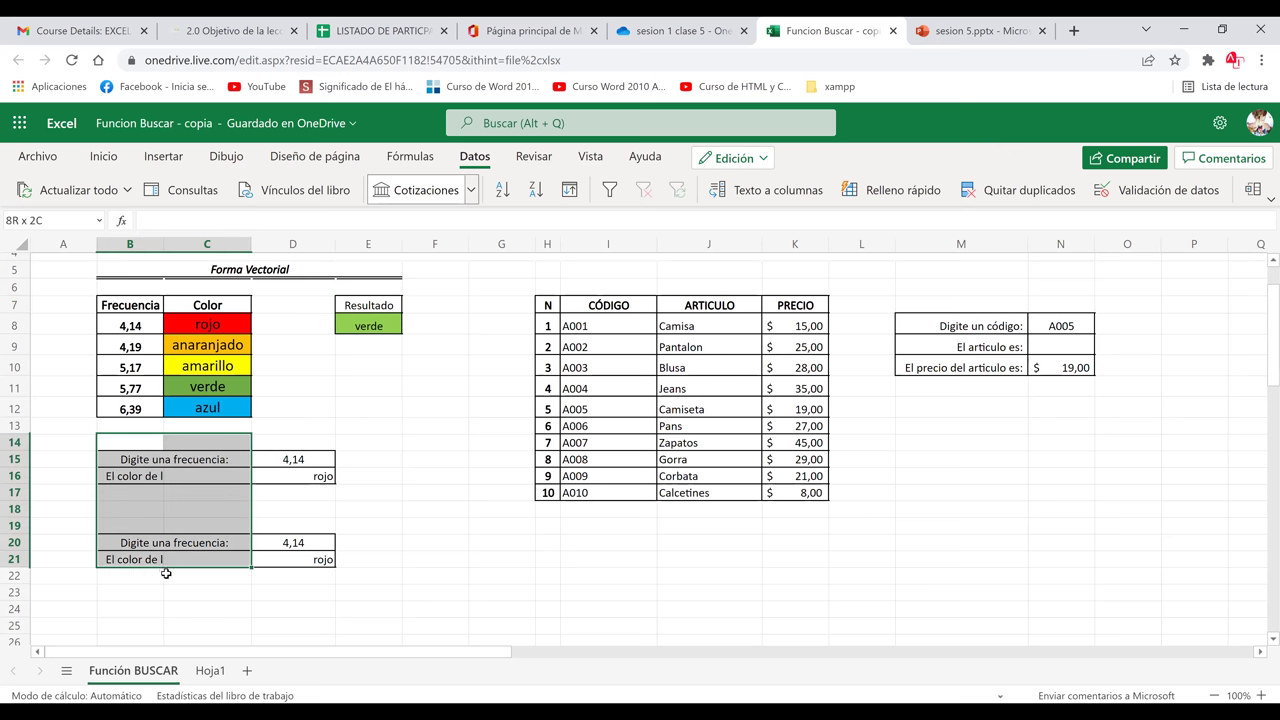
# - Compare the lookup value and array used by the BUSCAR formula in E8 with those in D16
pyautogui.click(307, 459)
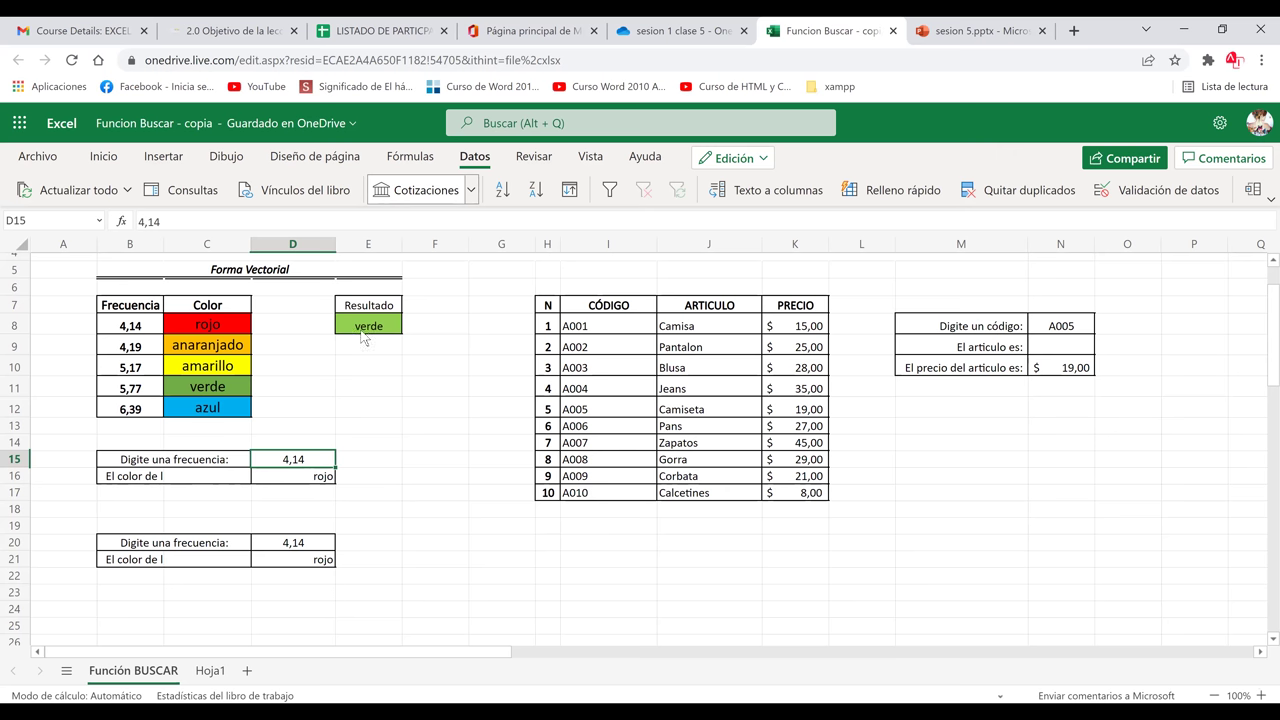
pyautogui.click(364, 318)
pyautogui.press('Return')
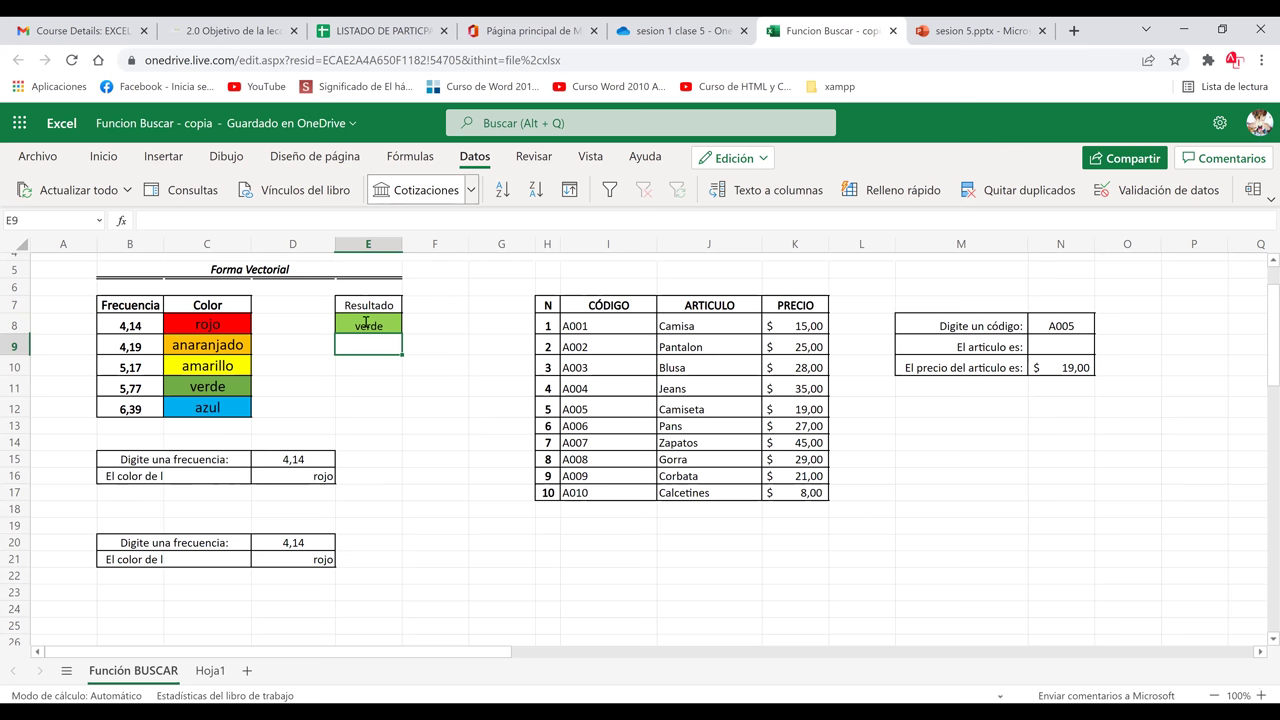
pyautogui.doubleClick(366, 321)
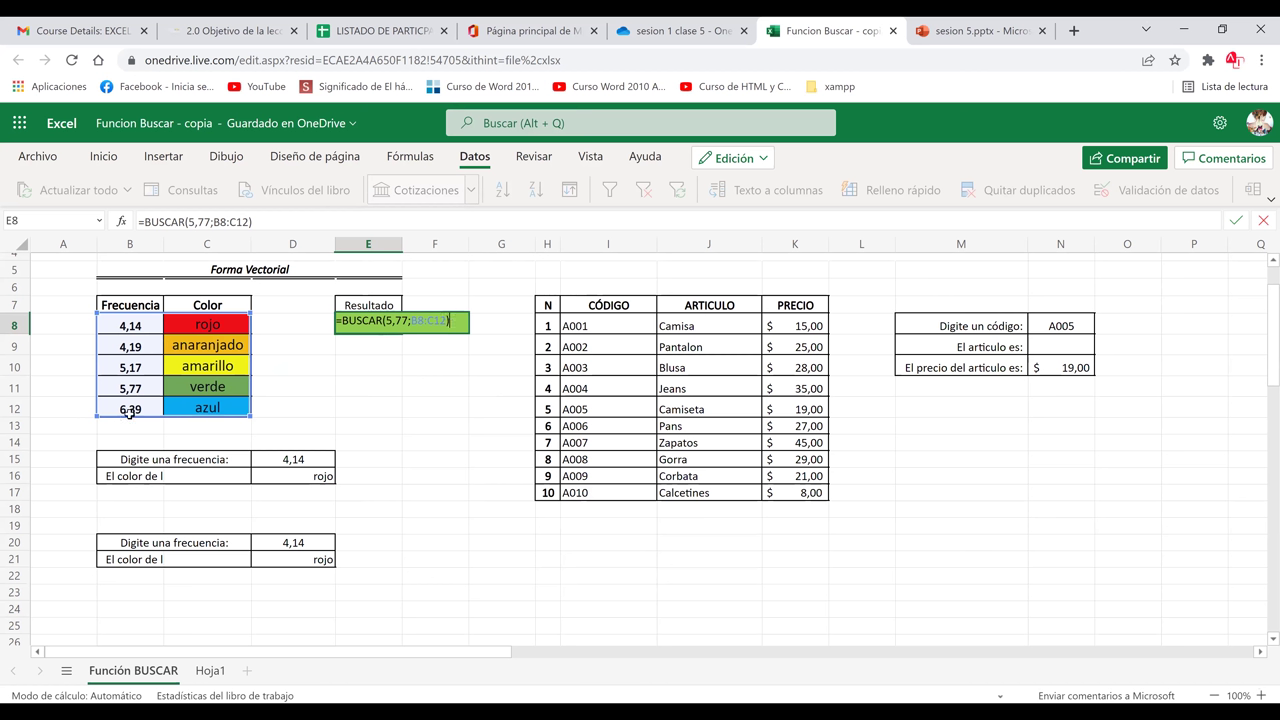
pyautogui.doubleClick(316, 476)
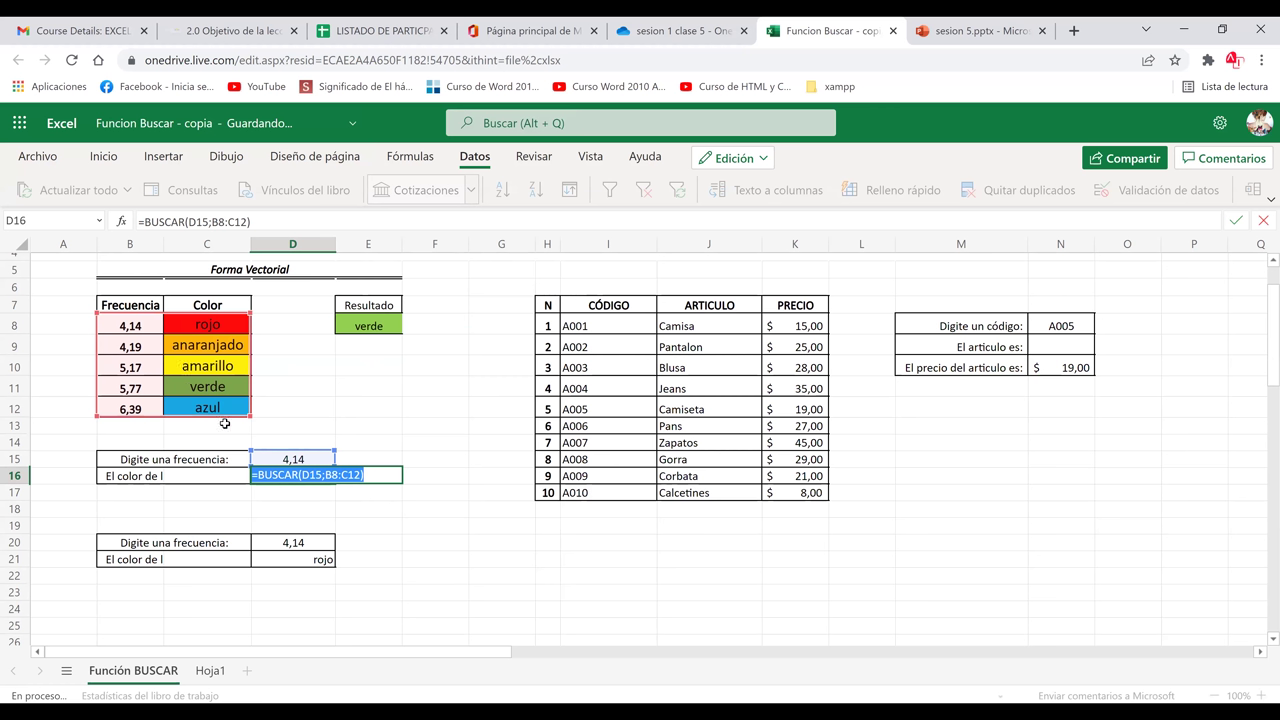
pyautogui.click(120, 372)
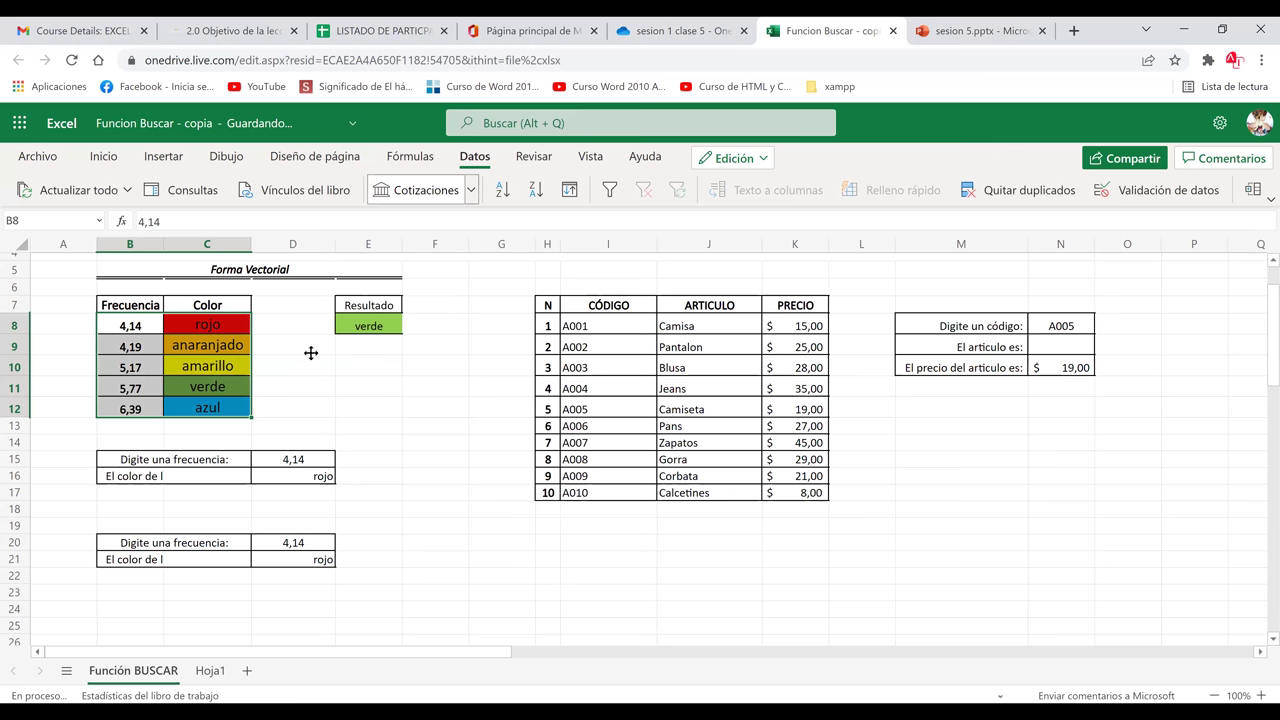
pyautogui.click(372, 362)
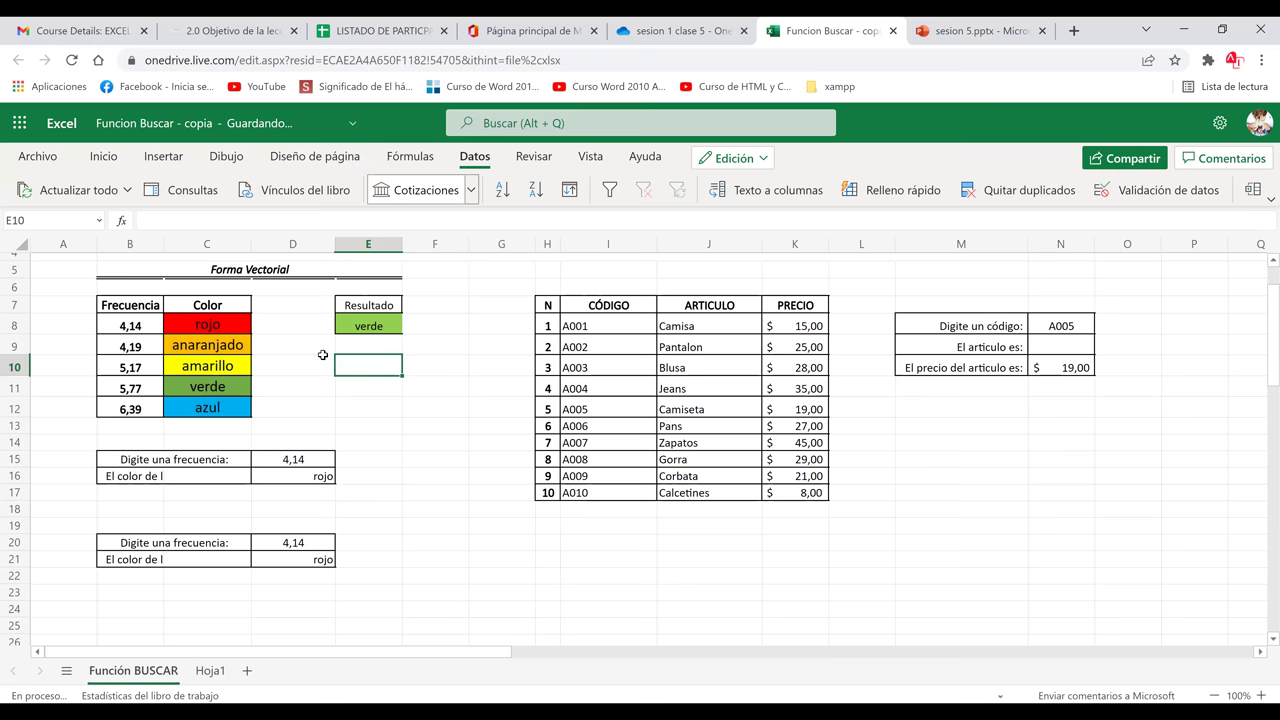
# - Start a BUSCAR formula in cell E10 with 6,39 as the lookup value
pyautogui.scroll(-5, 323, 357)
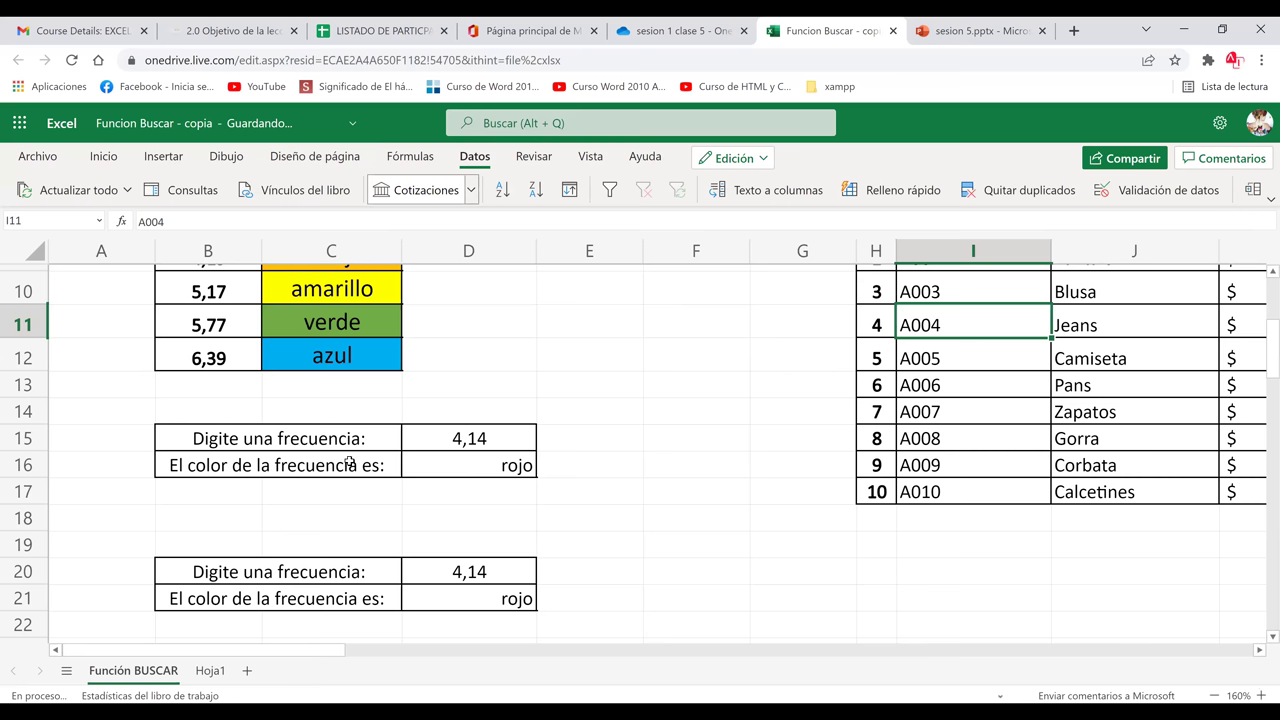
pyautogui.scroll(3, 607, 461)
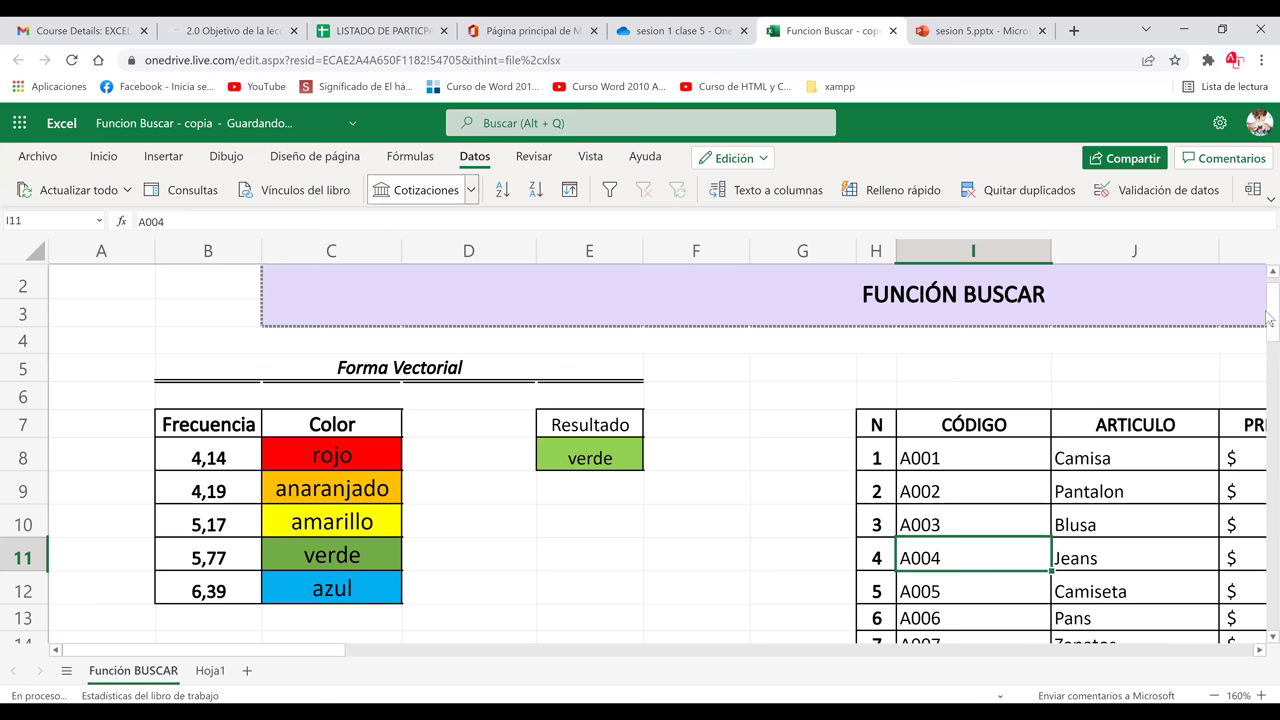
pyautogui.press('Left')
pyautogui.press('Left')
pyautogui.press('Left')
pyautogui.press('Left')
pyautogui.press('Up')
pyautogui.write('=')
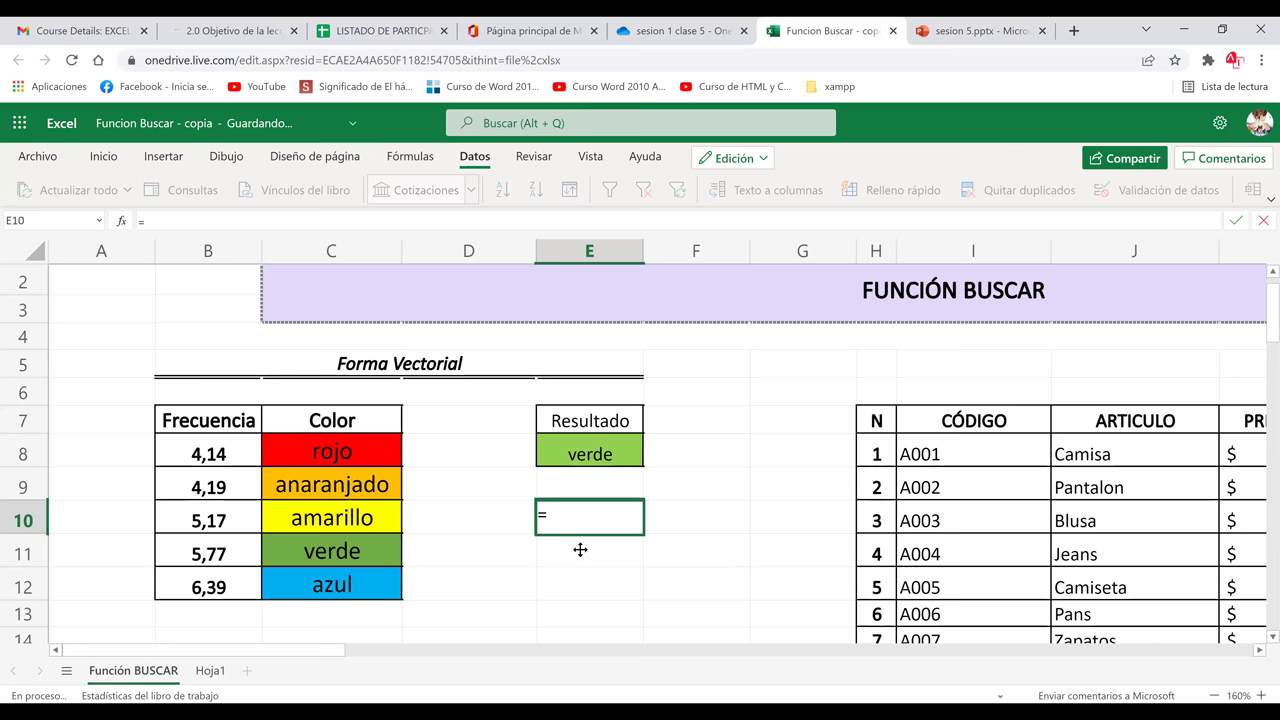
pyautogui.write('BUSCAR(')
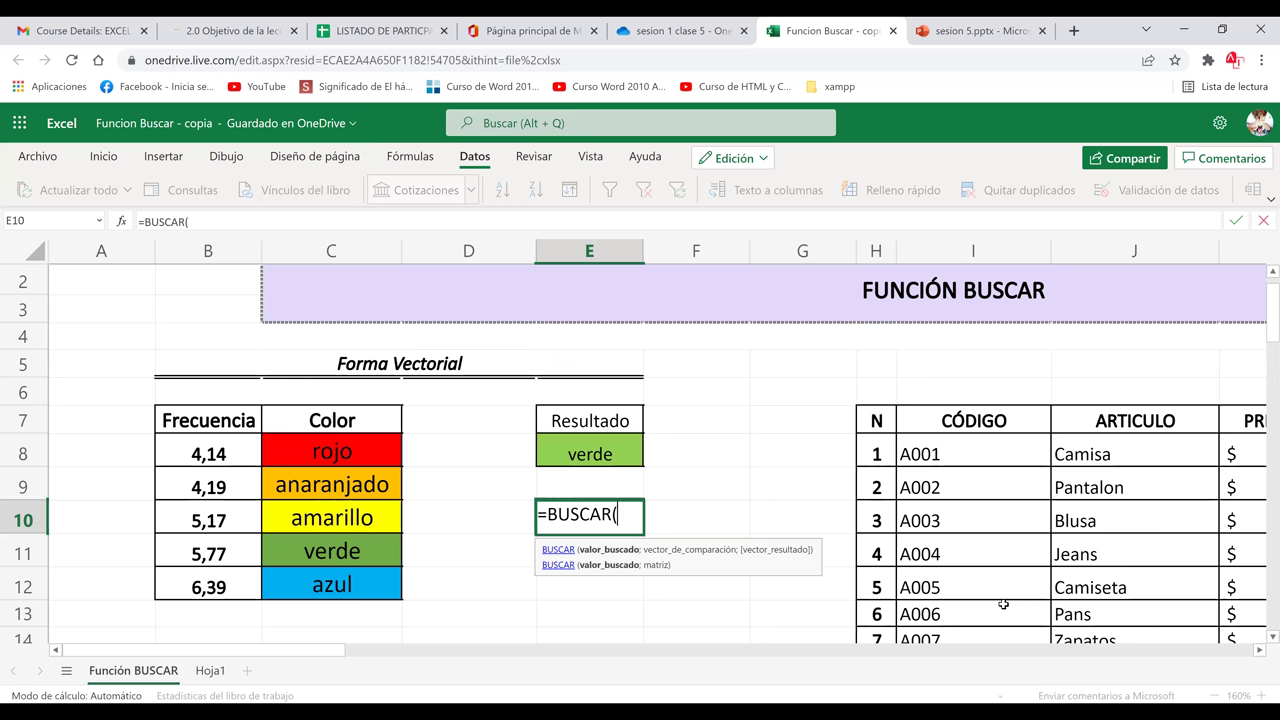
pyautogui.write('6,3')
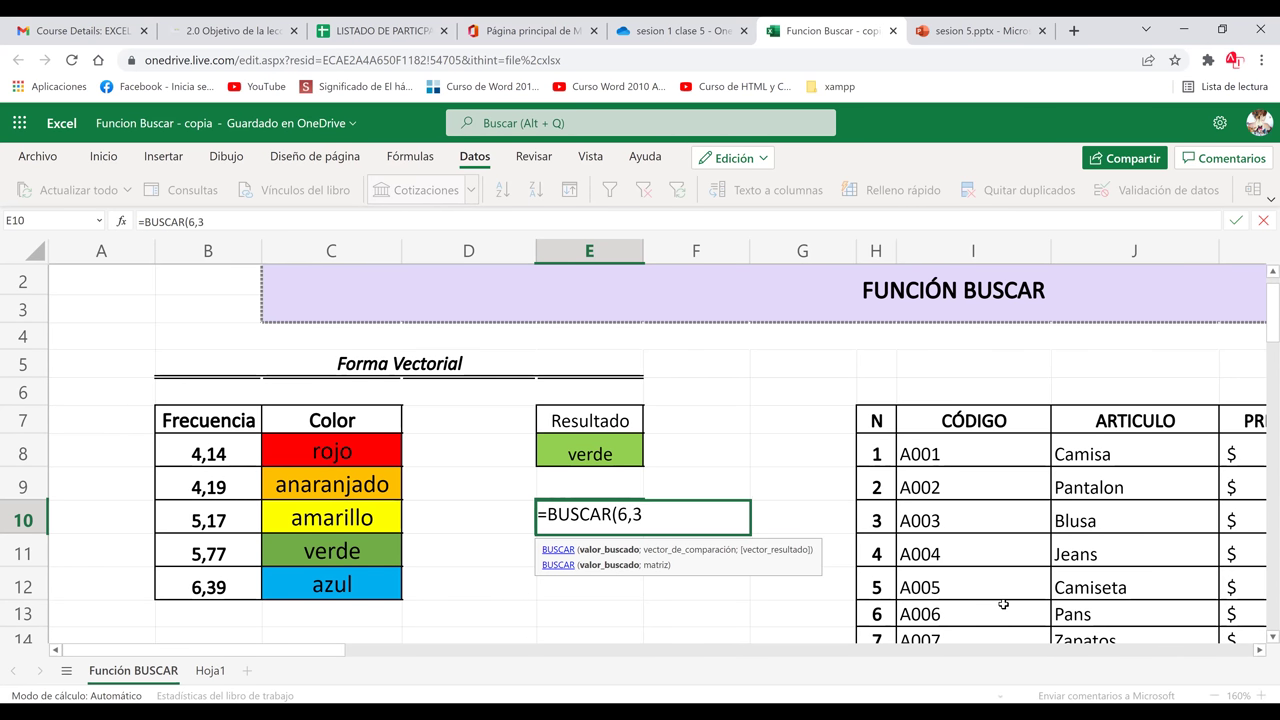
pyautogui.write('9')
pyautogui.write(';')
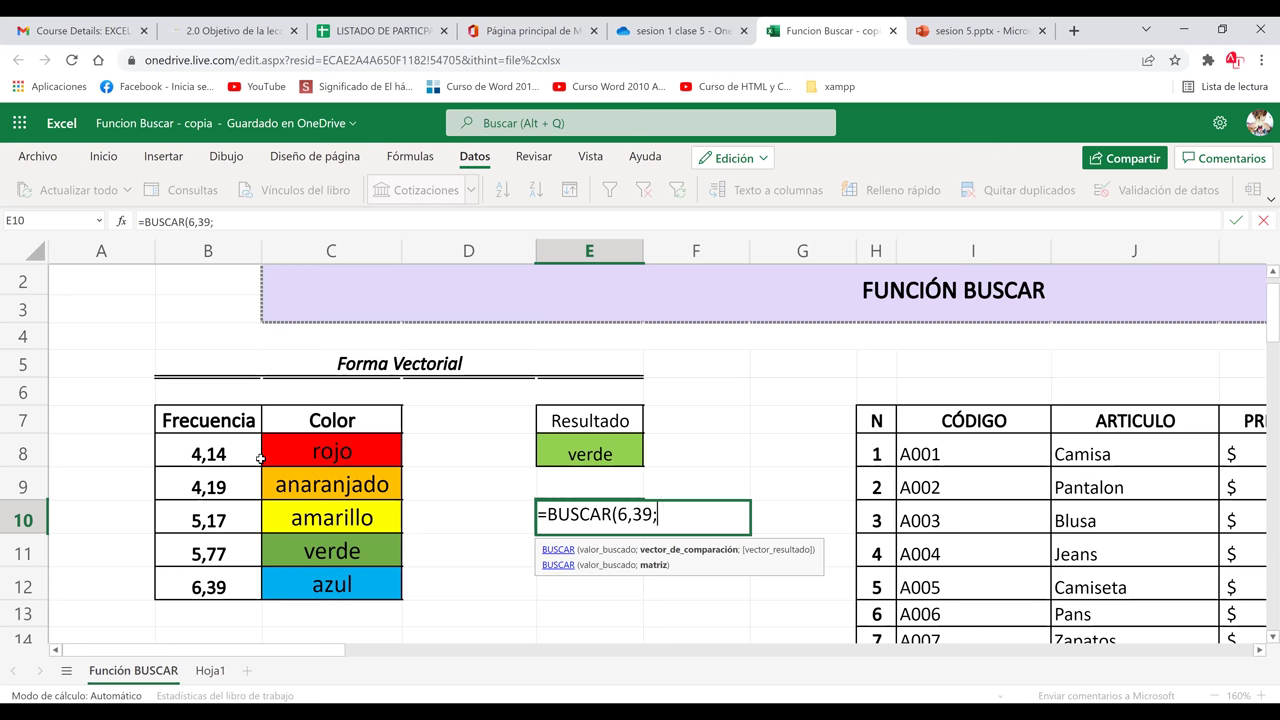
# - Complete the E10 formula with comparison vector B8:B12 and result vector C8:C12, and review its references
pyautogui.moveTo(221, 520); pyautogui.dragTo(225, 583)
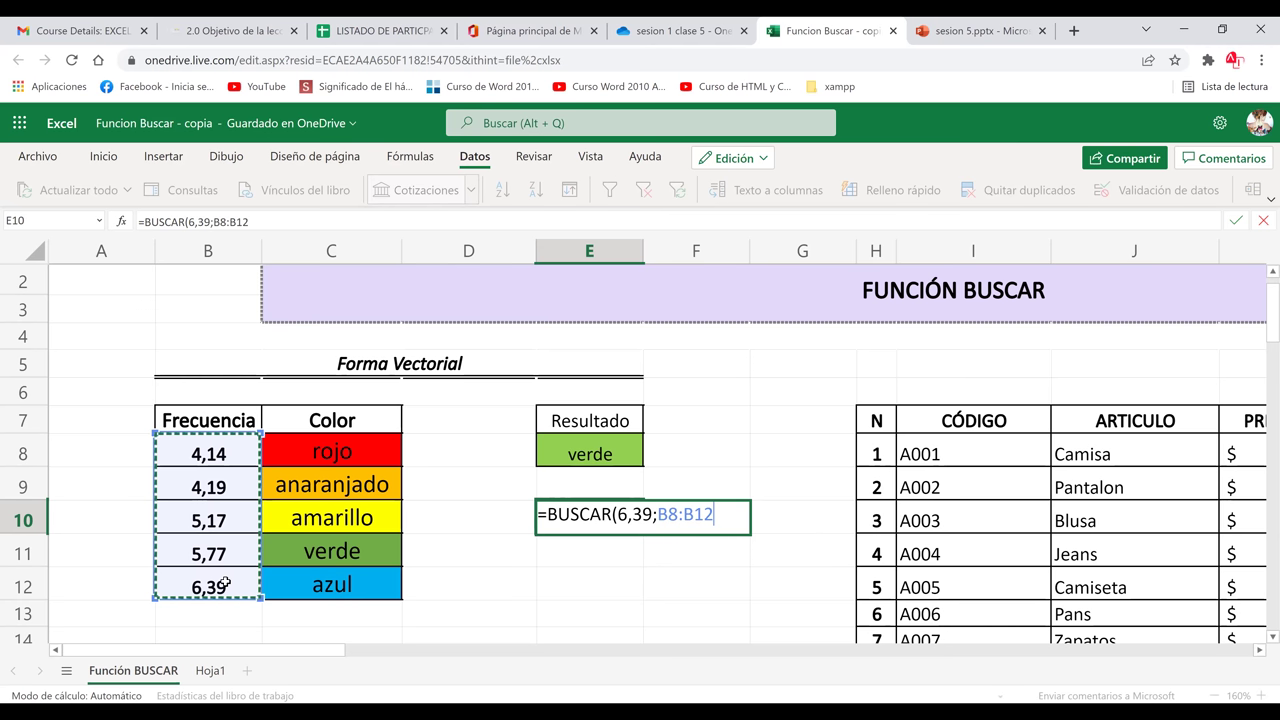
pyautogui.write(';')
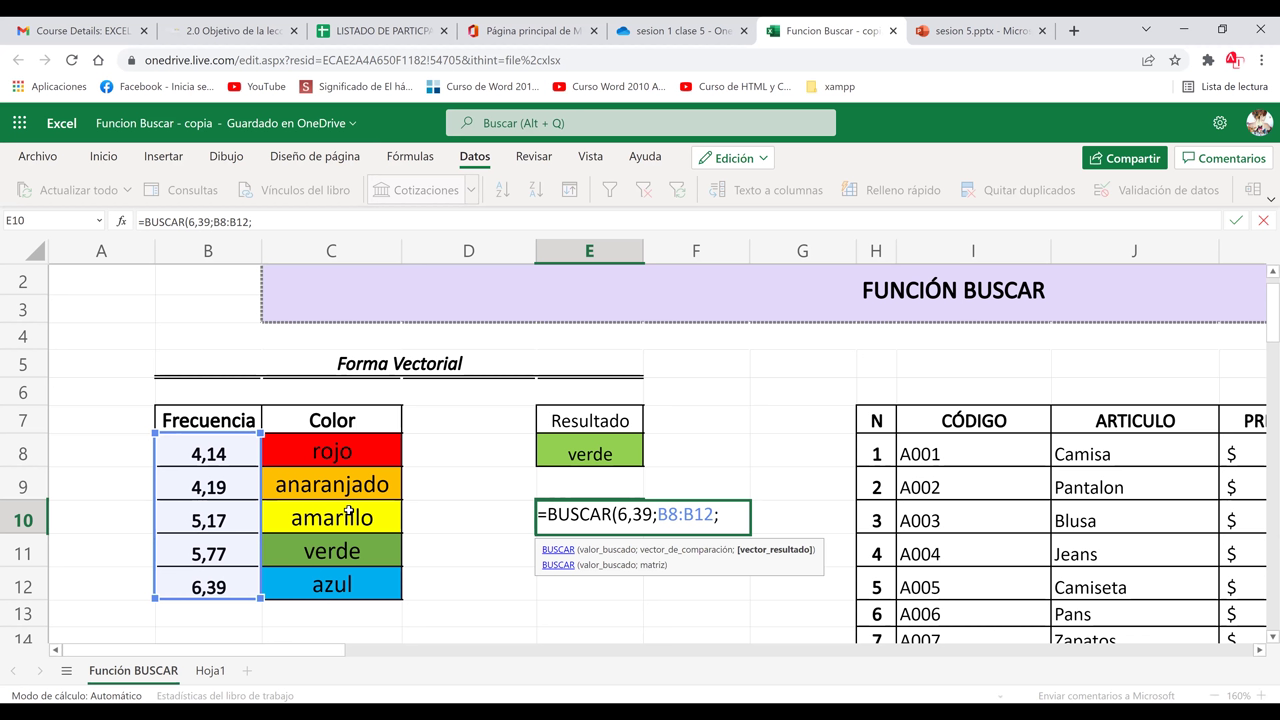
pyautogui.click(314, 443)
pyautogui.moveTo(319, 466); pyautogui.dragTo(318, 557)
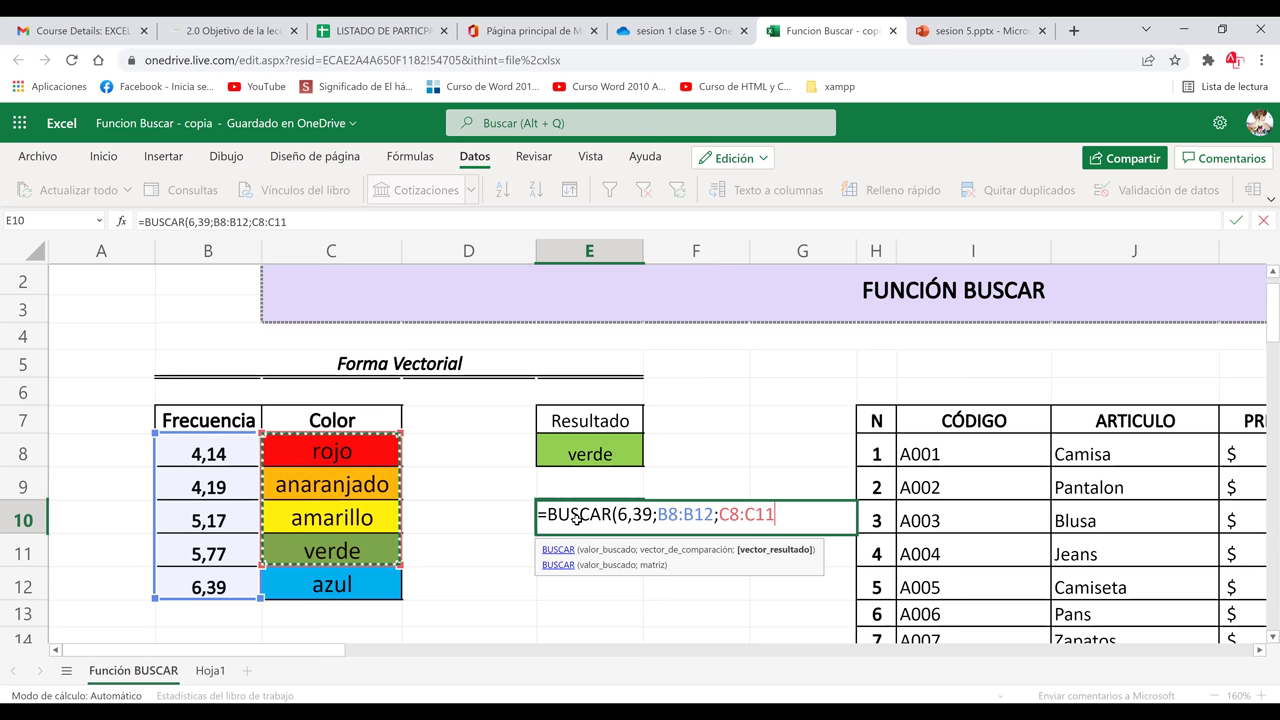
pyautogui.press('BackSpace')
pyautogui.write('2')
pyautogui.hotkey('ctrl', 'Return')
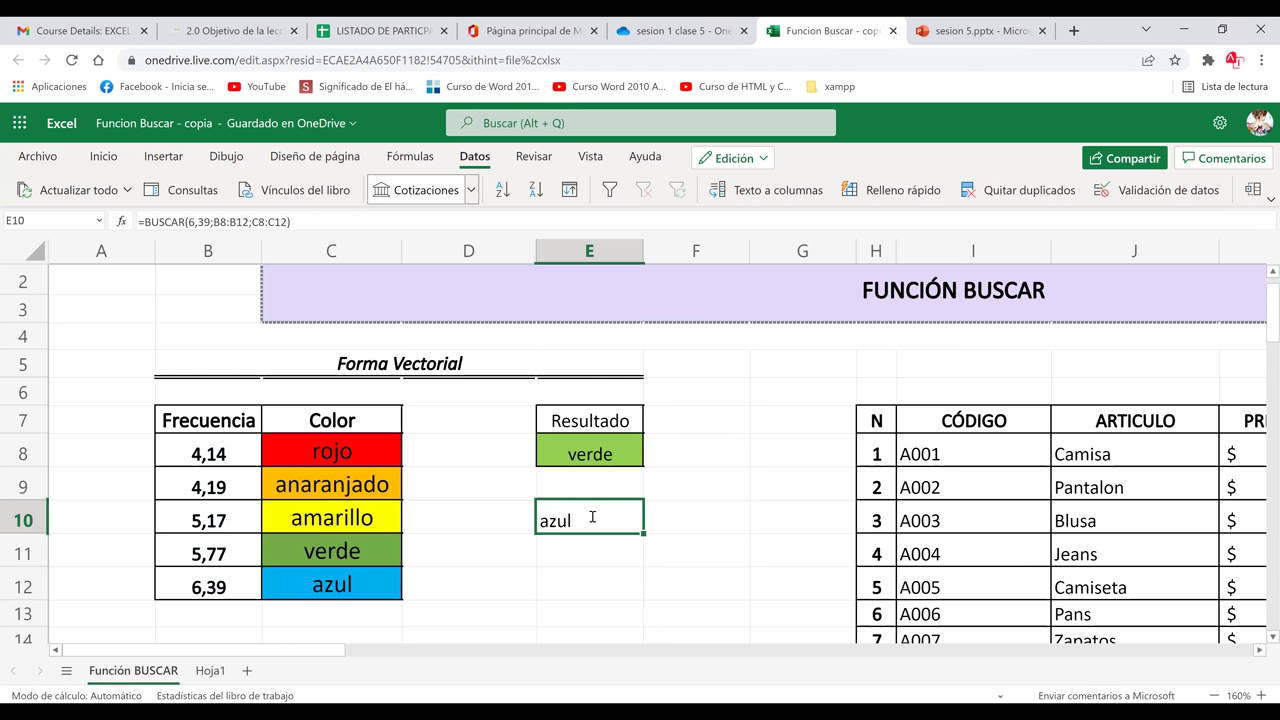
pyautogui.doubleClick(592, 517)
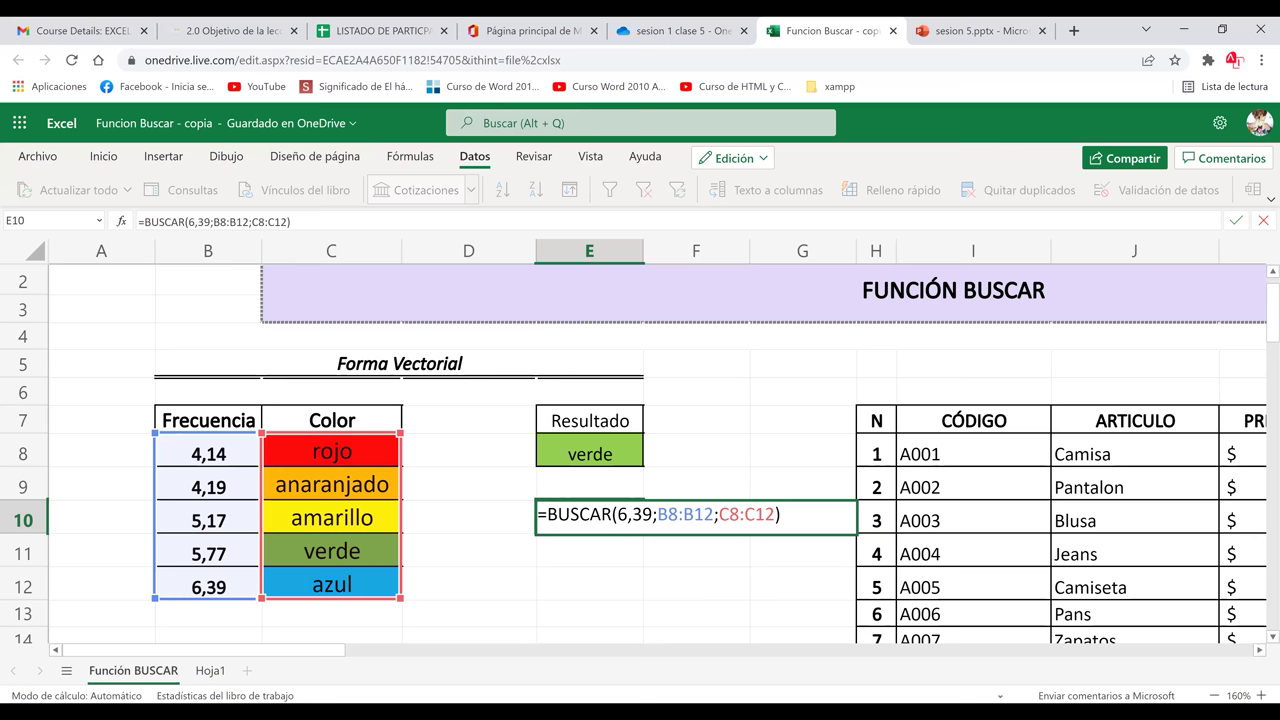
pyautogui.press('Return')
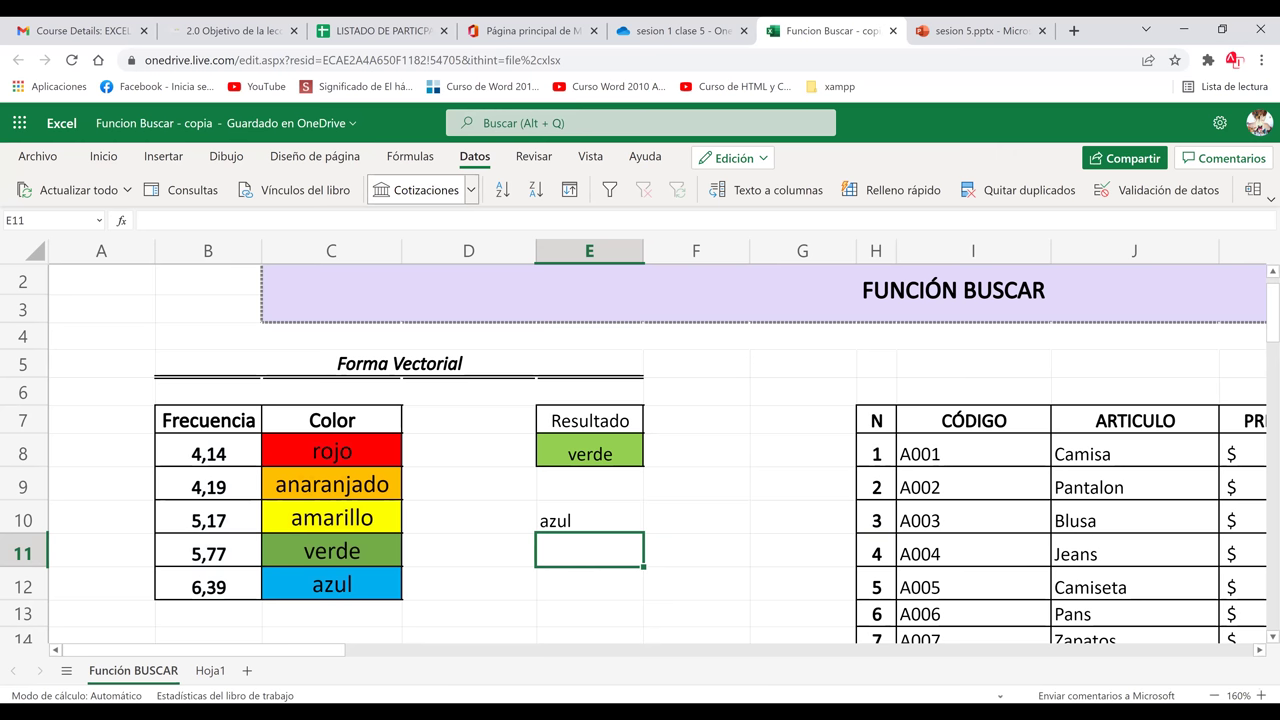
# - Start a BUSCAR formula in cell E11 with 6,39 as the lookup value
pyautogui.write('=')
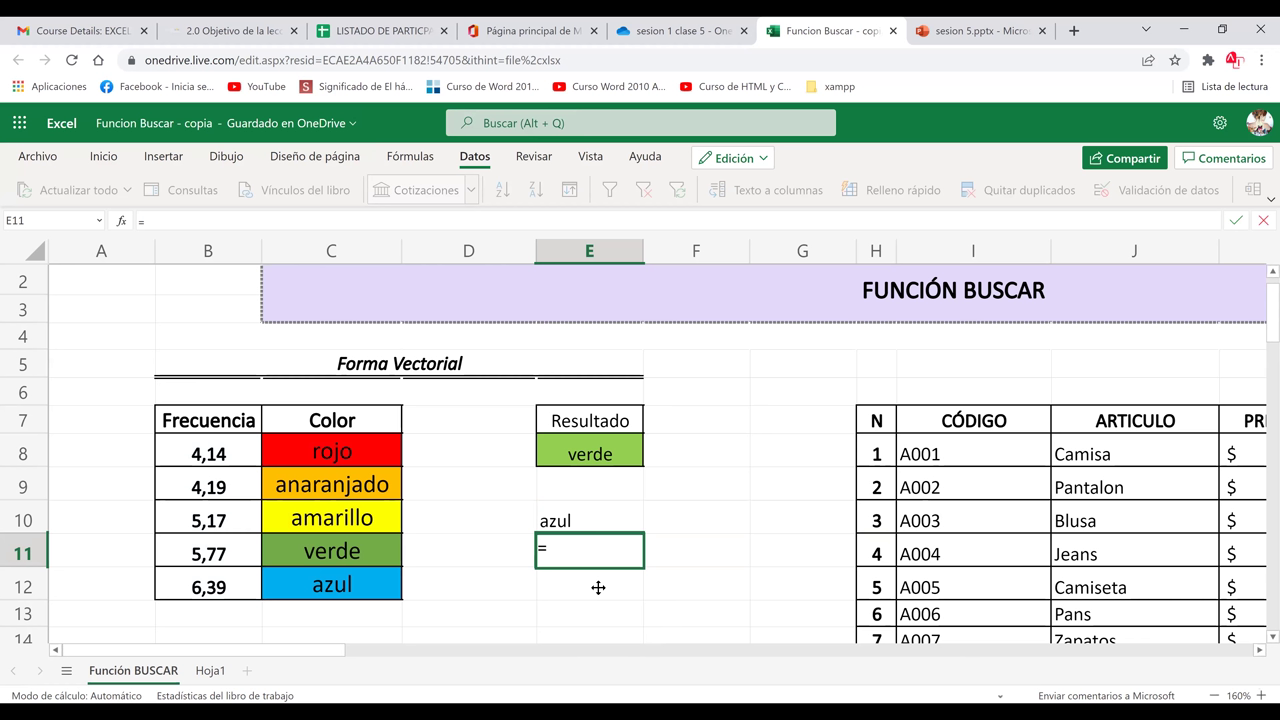
pyautogui.write('BUSCAR(')
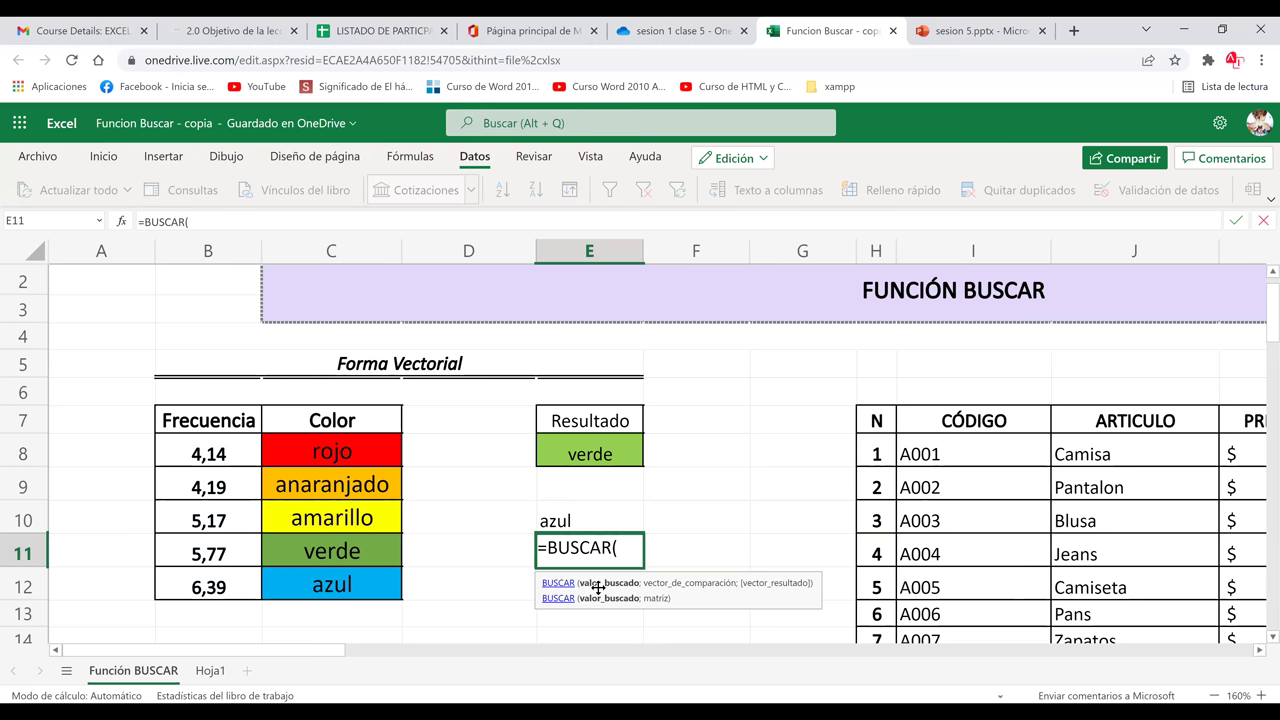
pyautogui.write('6,3')
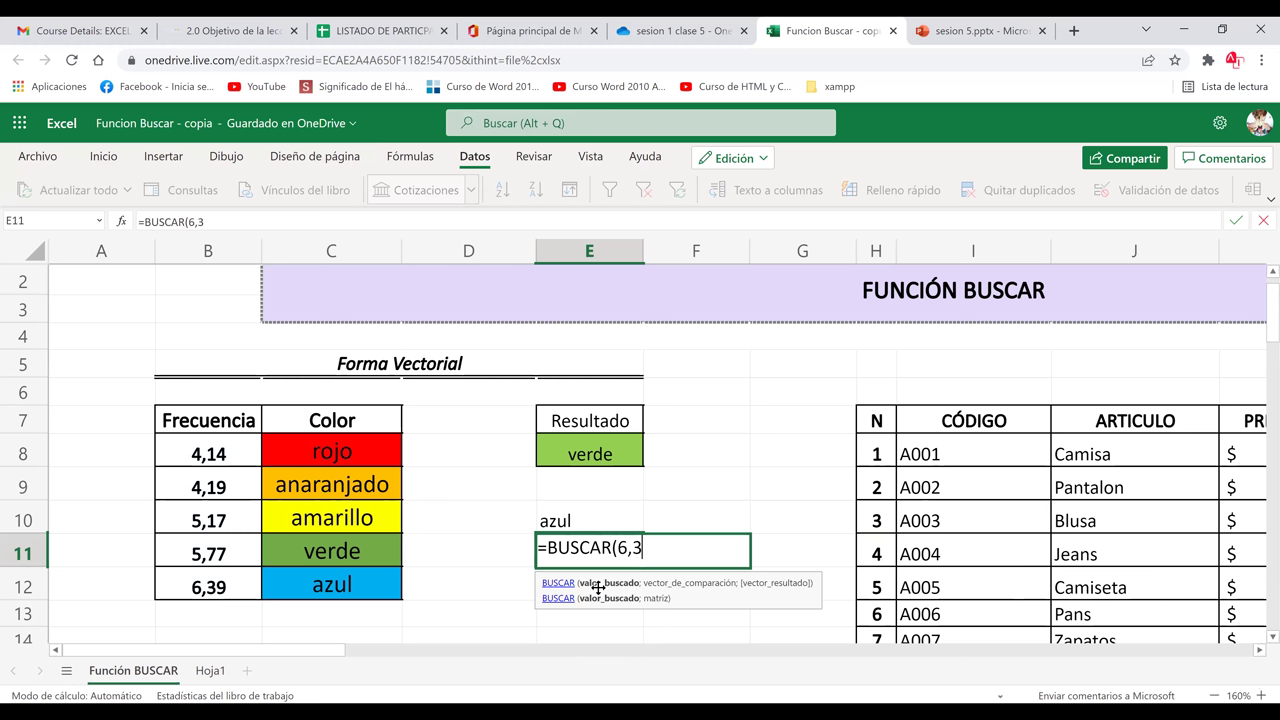
pyautogui.write('9;')
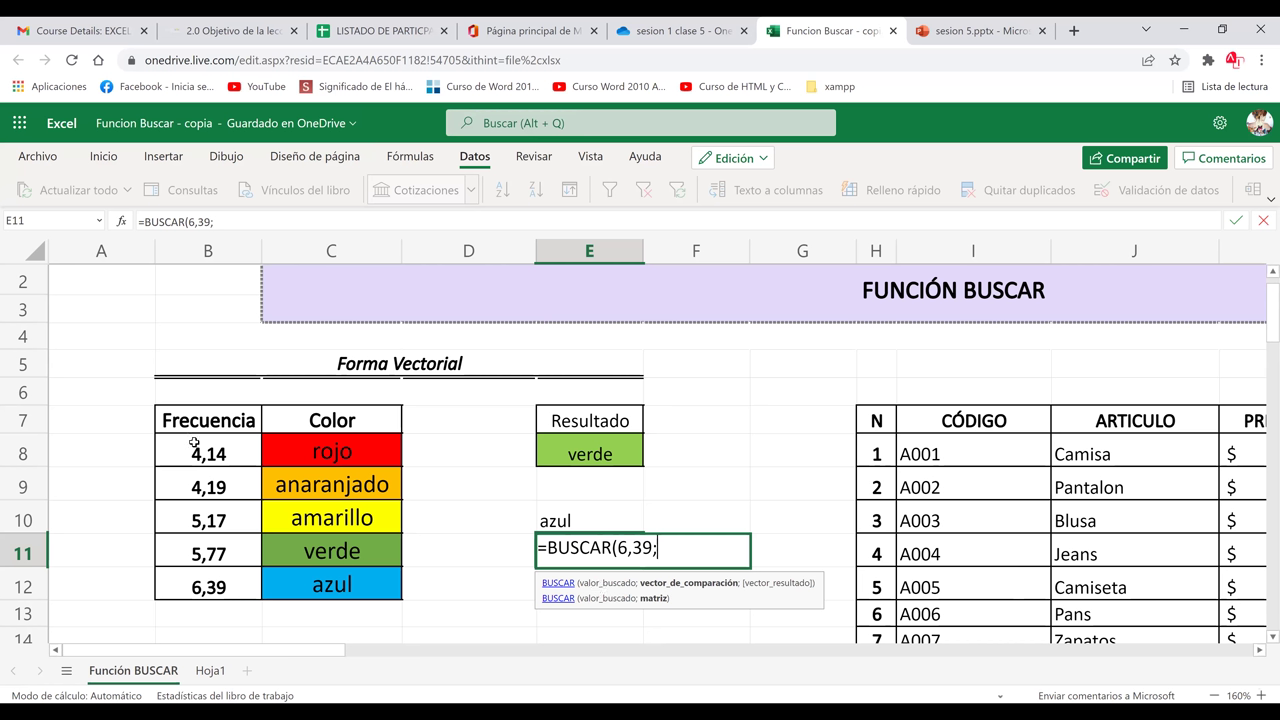
# - Complete the E11 formula in array form, using the frequency and color range B8:C12 as the array
pyautogui.moveTo(195, 444); pyautogui.dragTo(325, 548)
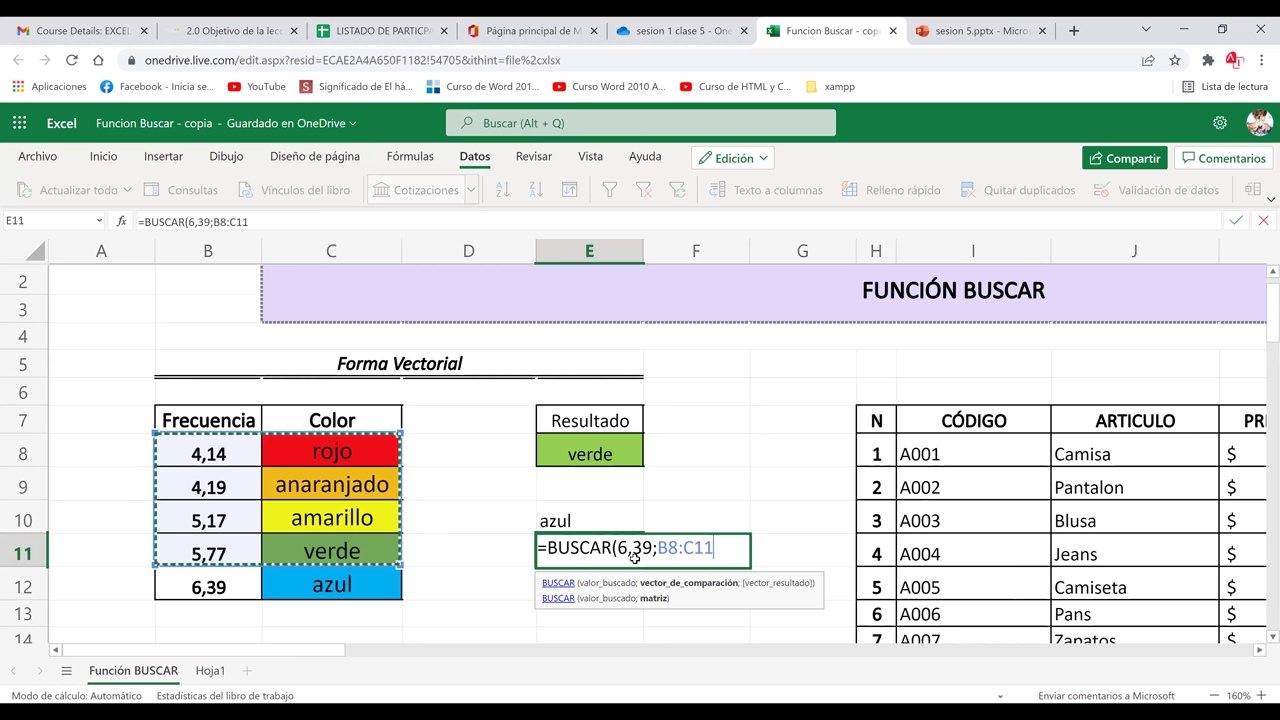
pyautogui.write('C12)')
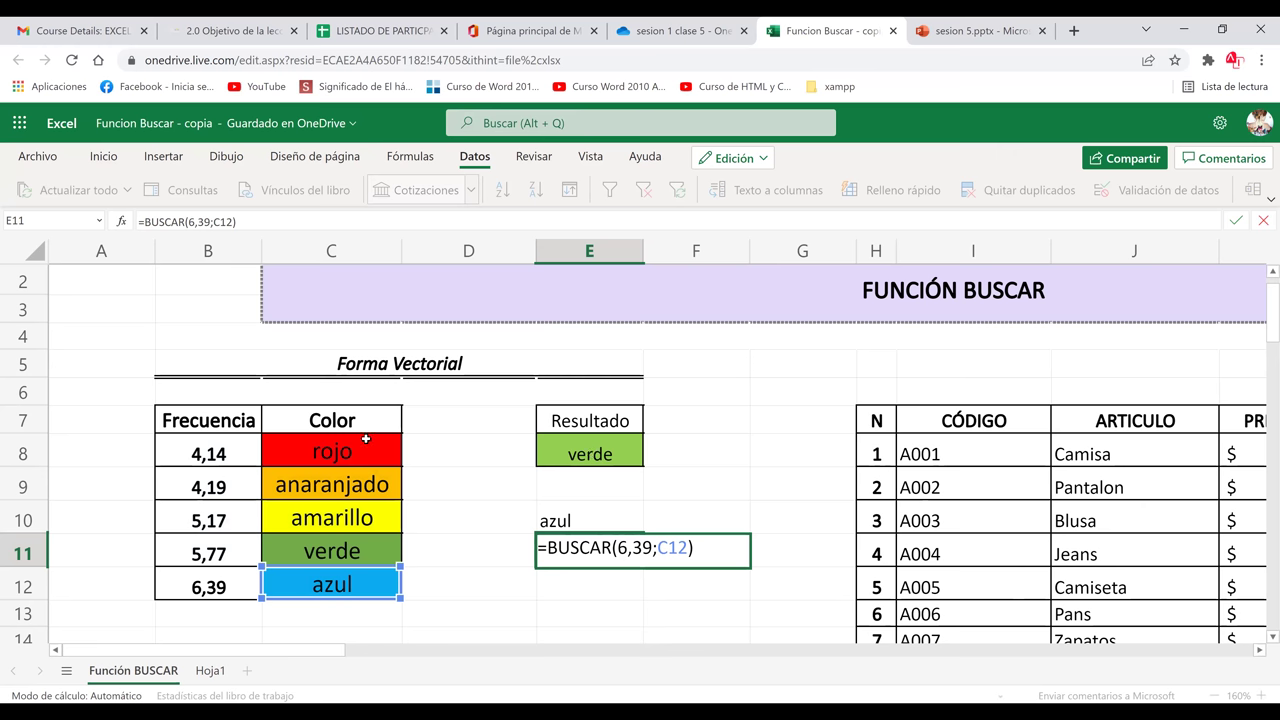
pyautogui.press('BackSpace')
pyautogui.press('BackSpace')
pyautogui.press('BackSpace')
pyautogui.press('BackSpace')
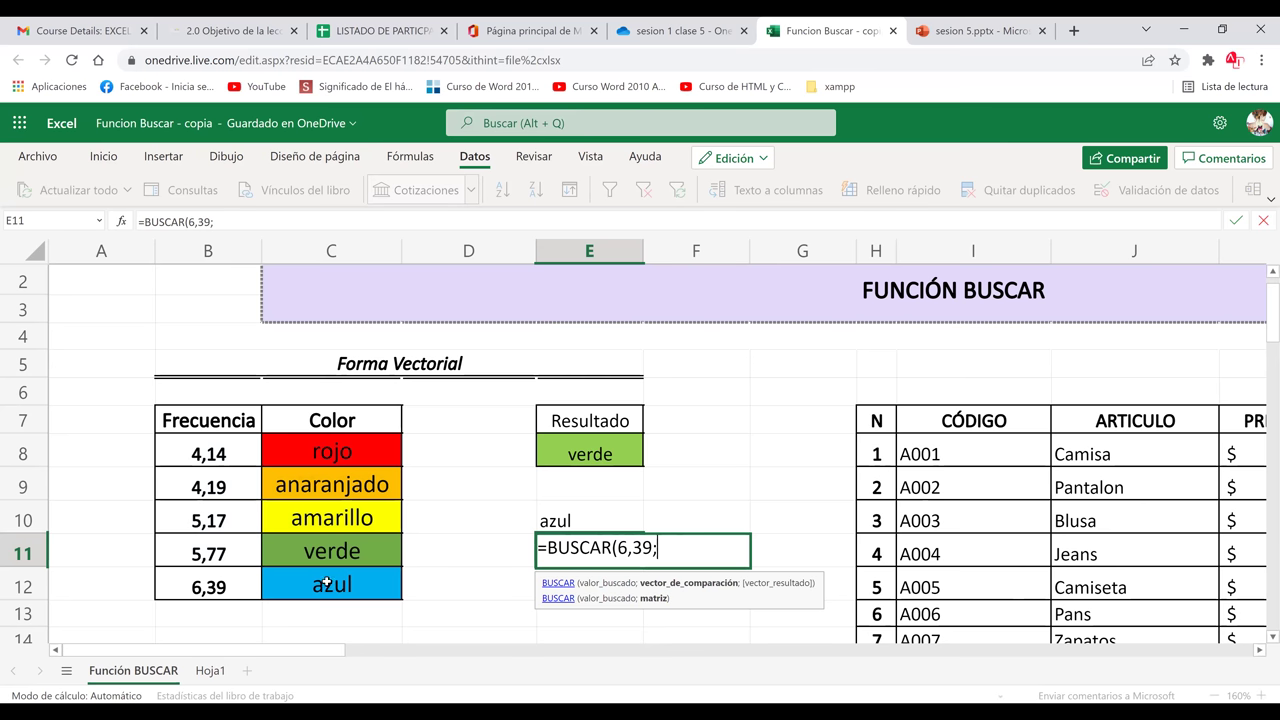
pyautogui.moveTo(208, 453); pyautogui.dragTo(326, 583)
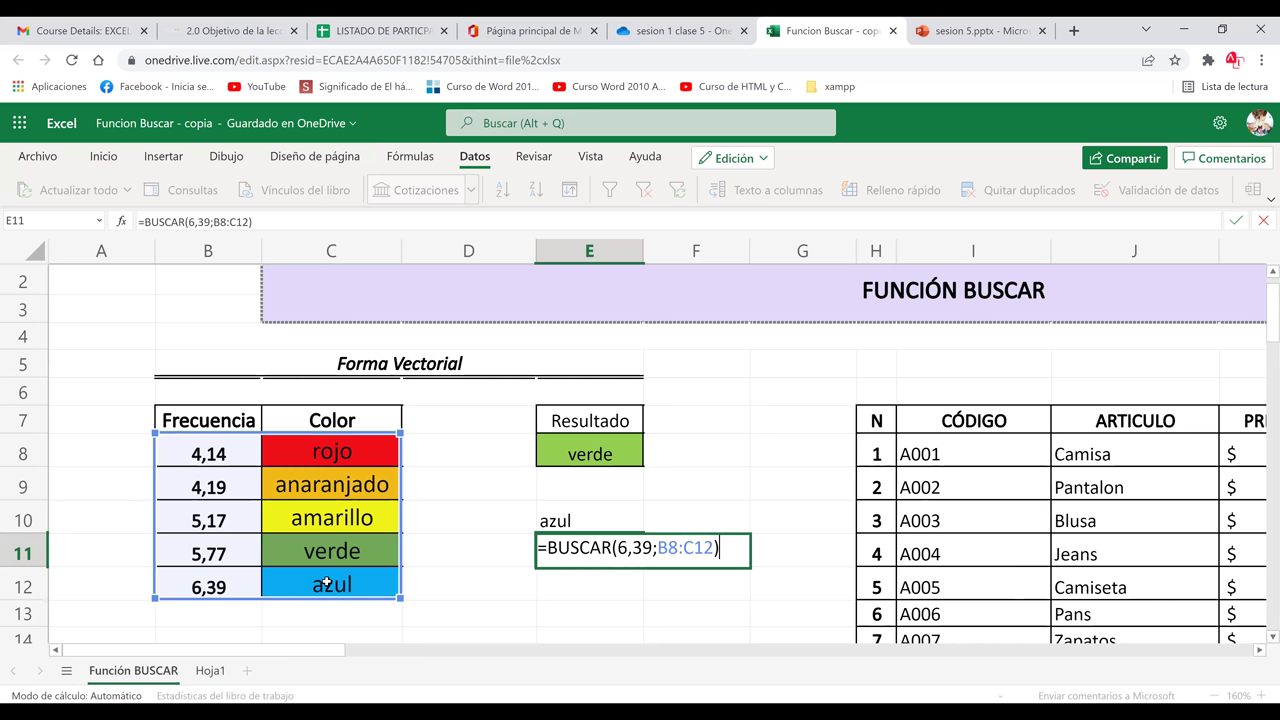
# - Compare the references of the vector-form BUSCAR formula in E10 with those of the array-form formula in E11
pyautogui.tripleClick(595, 523)
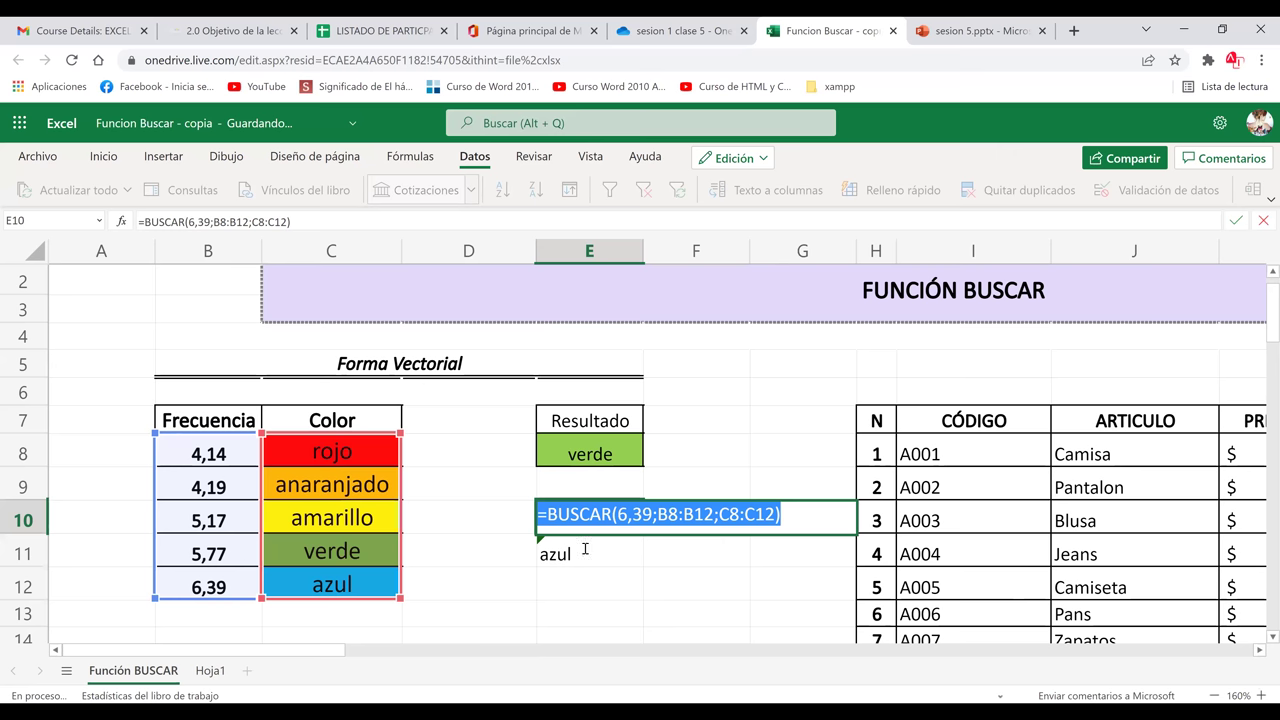
pyautogui.doubleClick(585, 549)
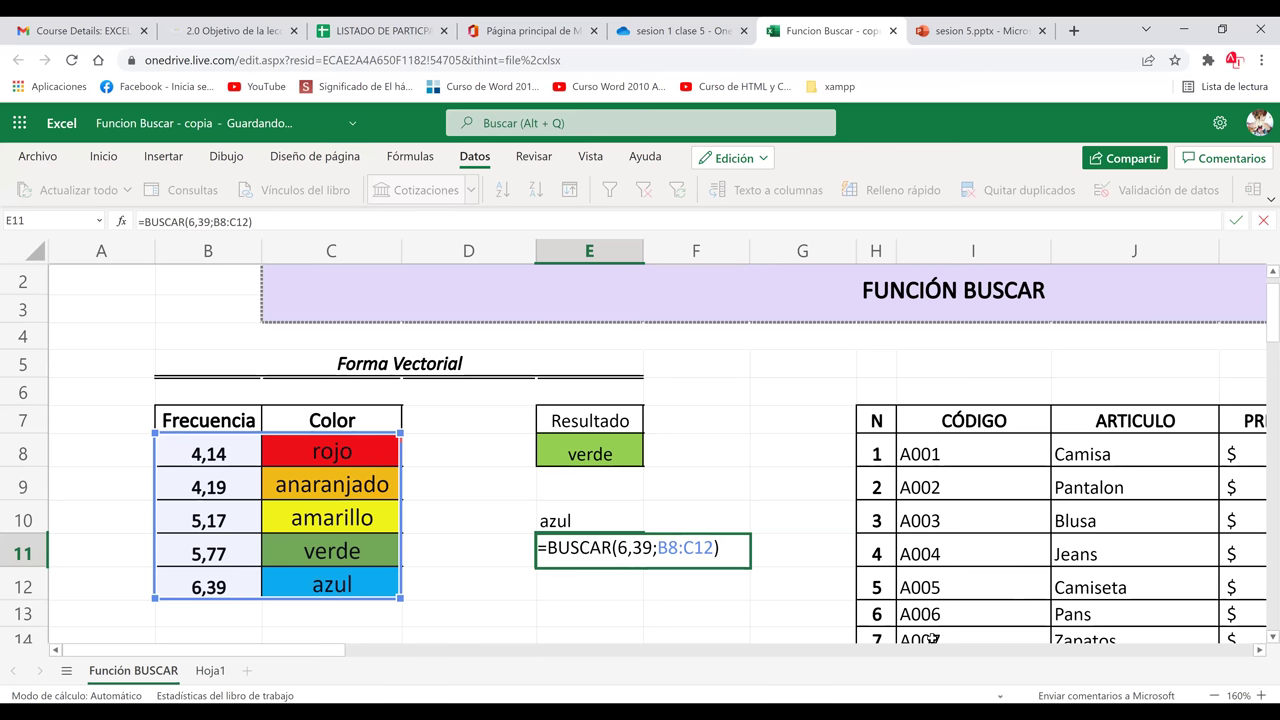
pyautogui.press('Return')
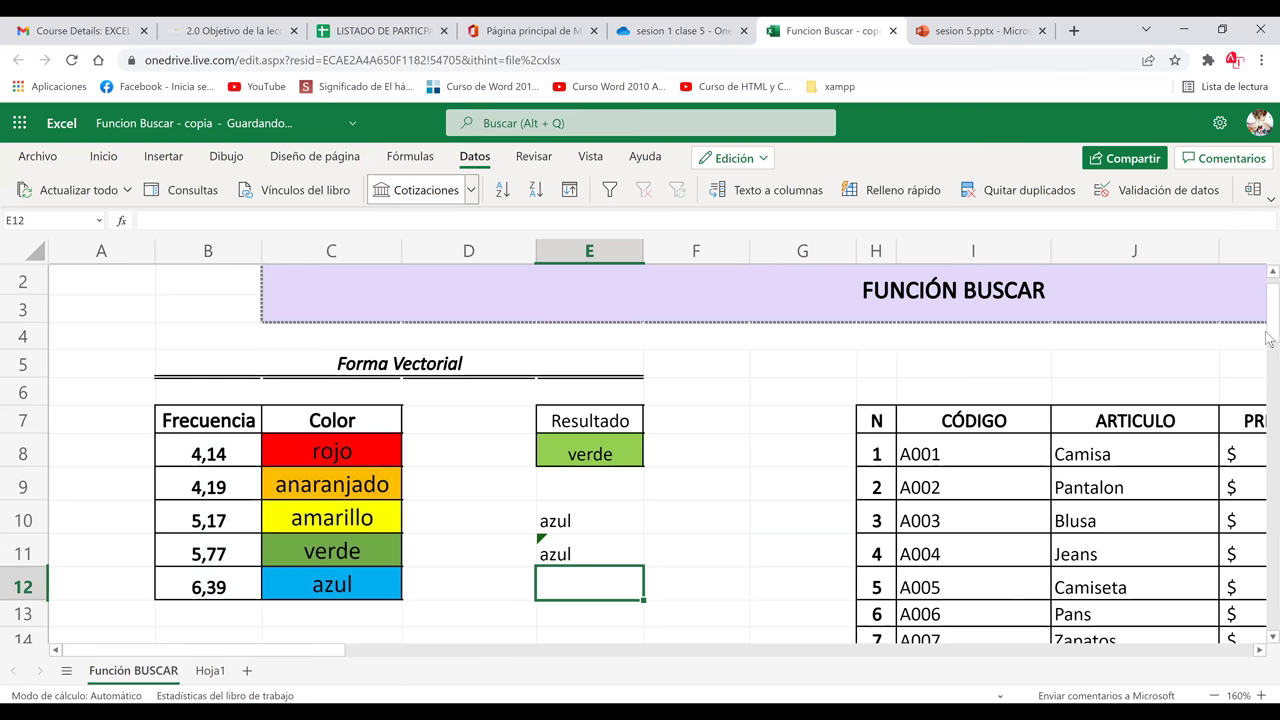
# - Clear the price result in N10 of the product query block and review its article and price cells
pyautogui.scroll(-2, 1020, 375)
pyautogui.hscroll(4, 1020, 375)
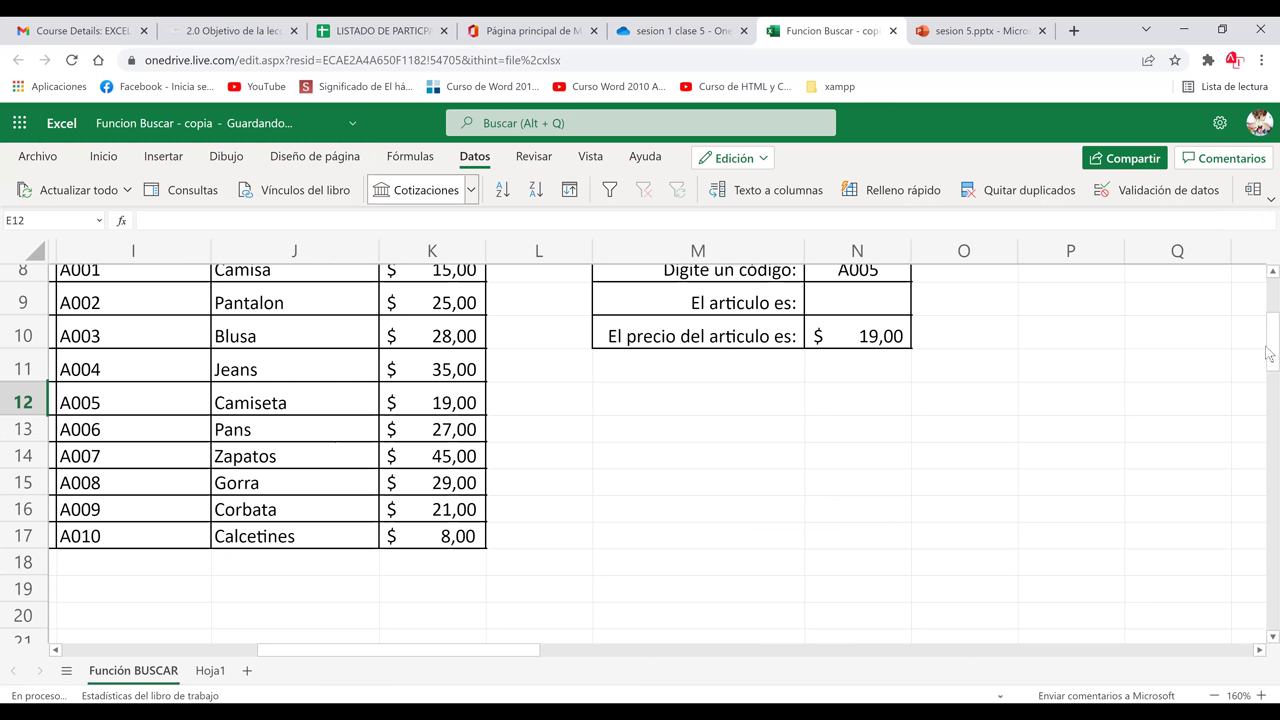
pyautogui.scroll(2, 1268, 328)
pyautogui.hscroll(-2, 1268, 328)
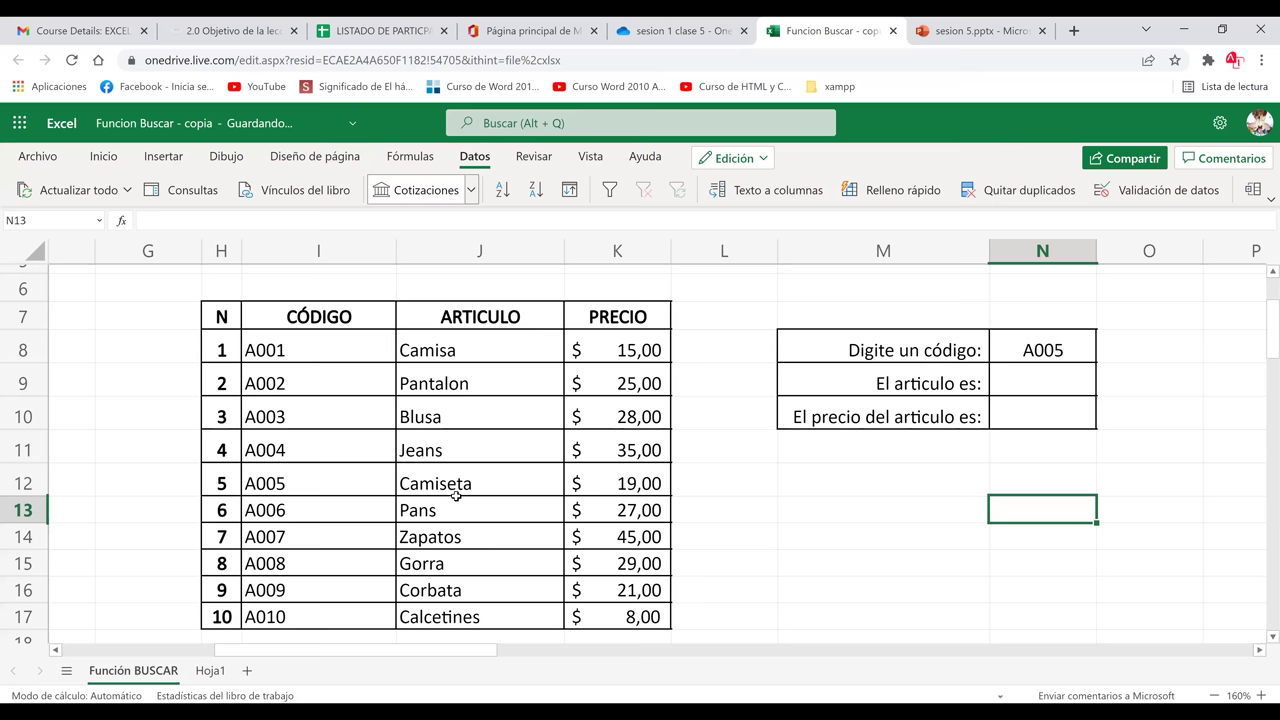
pyautogui.click(1040, 382)
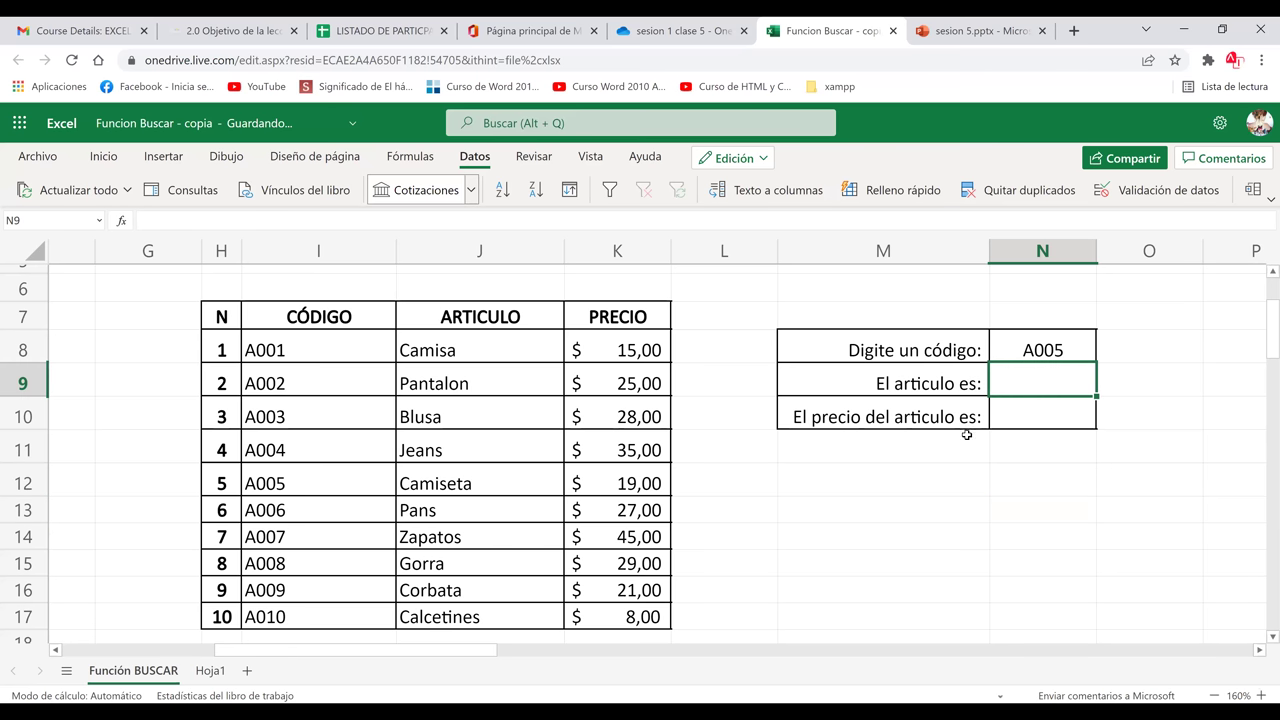
pyautogui.click(1069, 421)
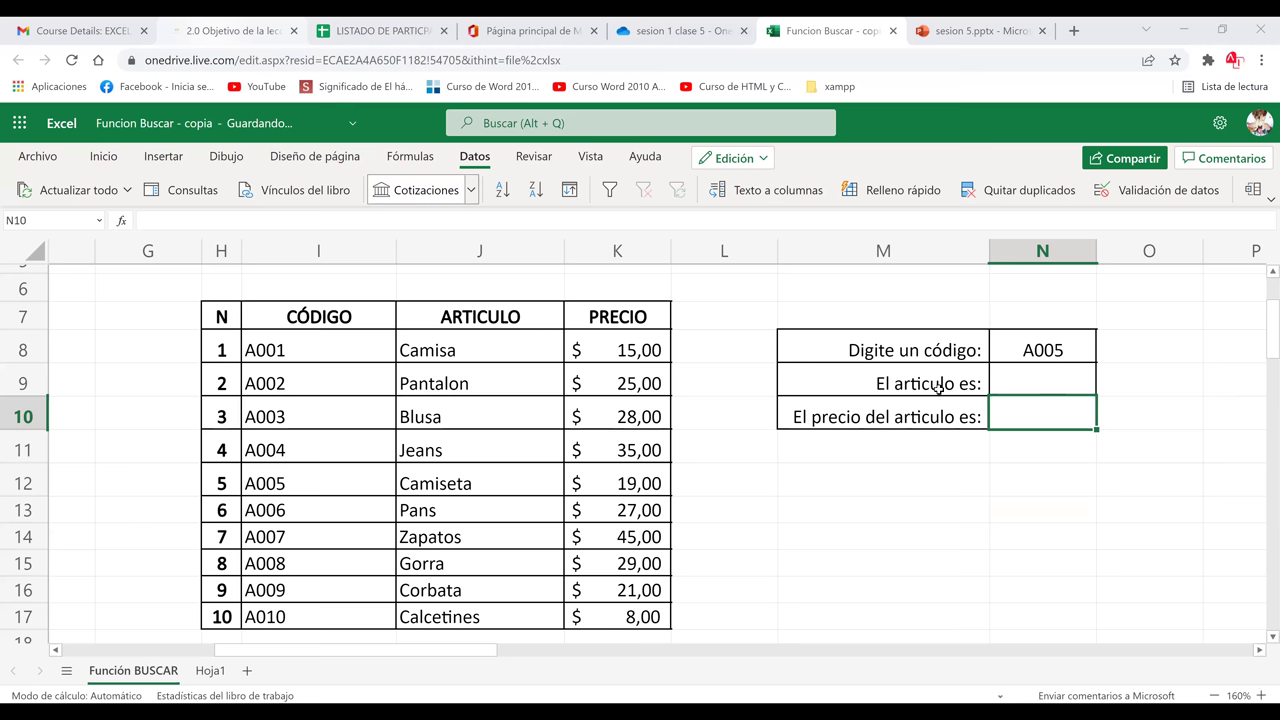
# - Start a BUSCAR formula in cell N9 with the code cell N8 as the lookup value
pyautogui.click(1051, 393)
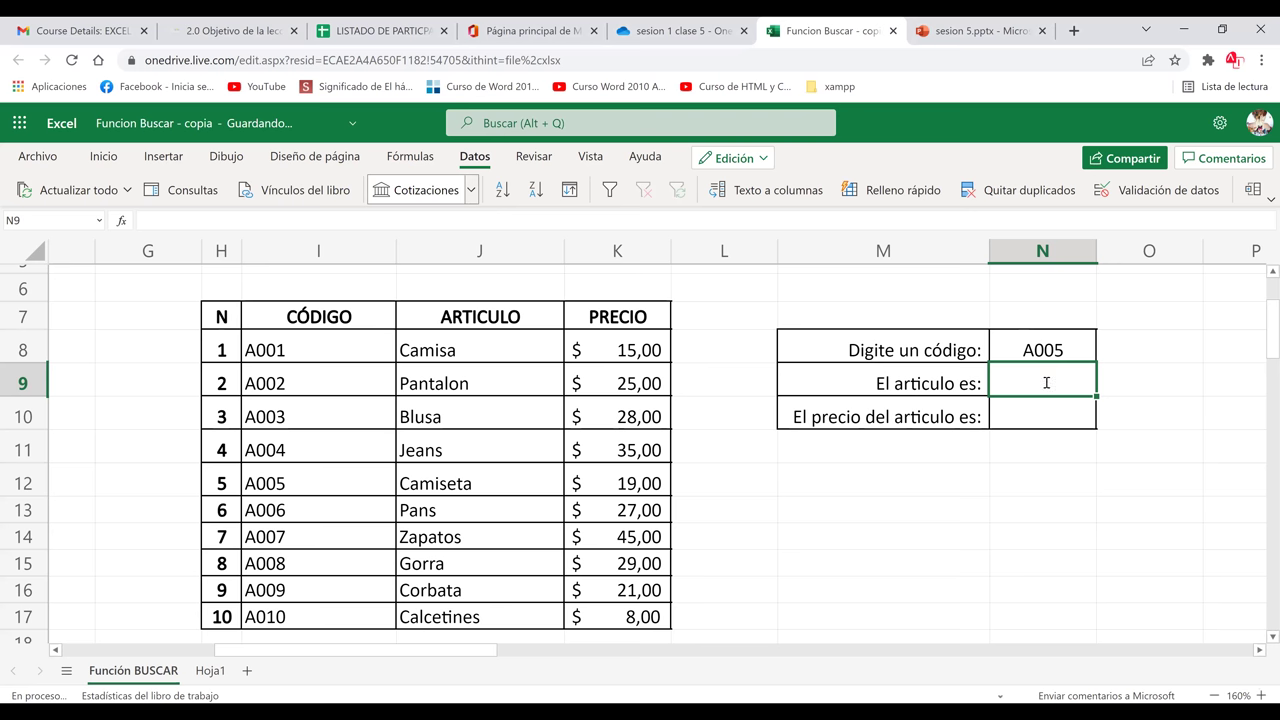
pyautogui.write('=busca')
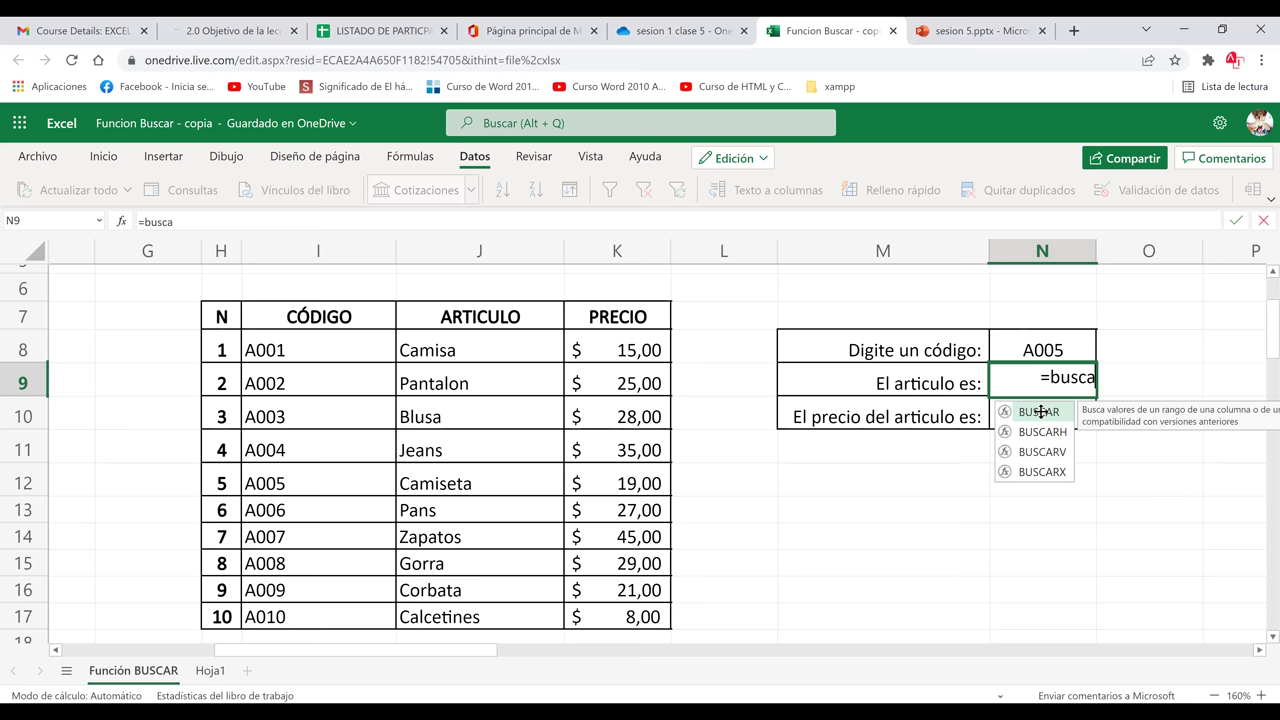
pyautogui.doubleClick(1041, 412)
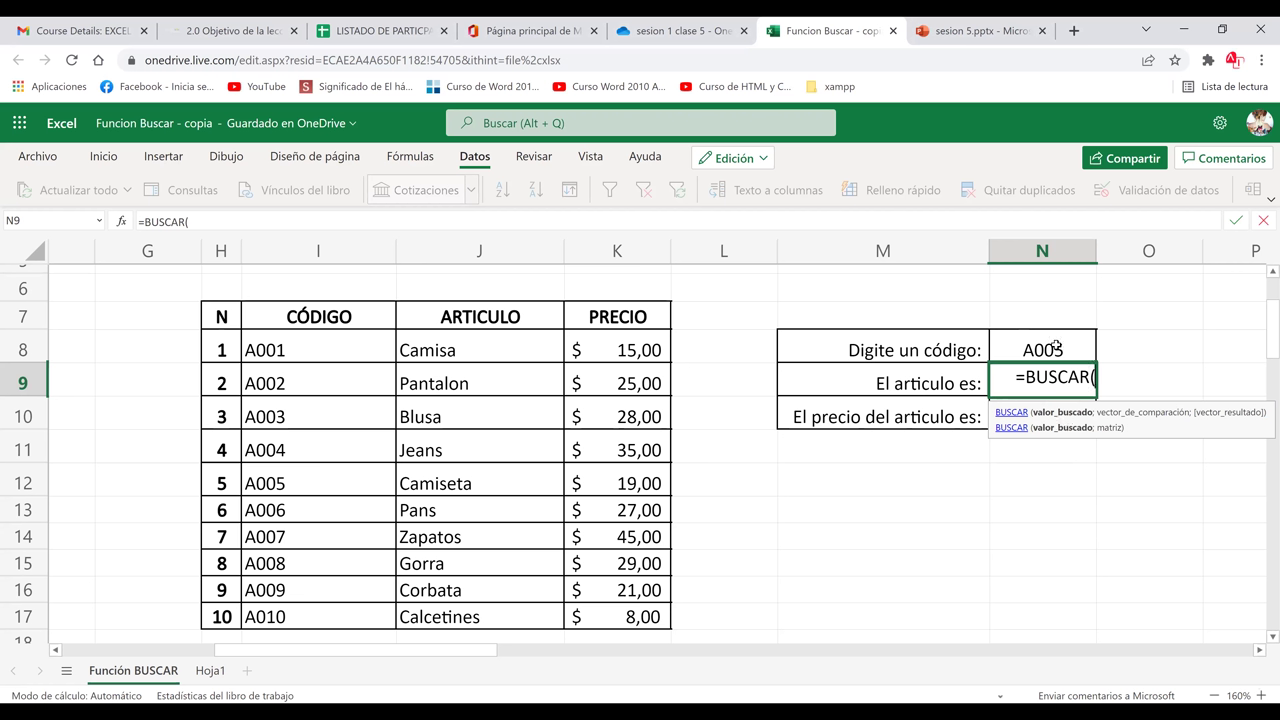
pyautogui.click(1056, 346)
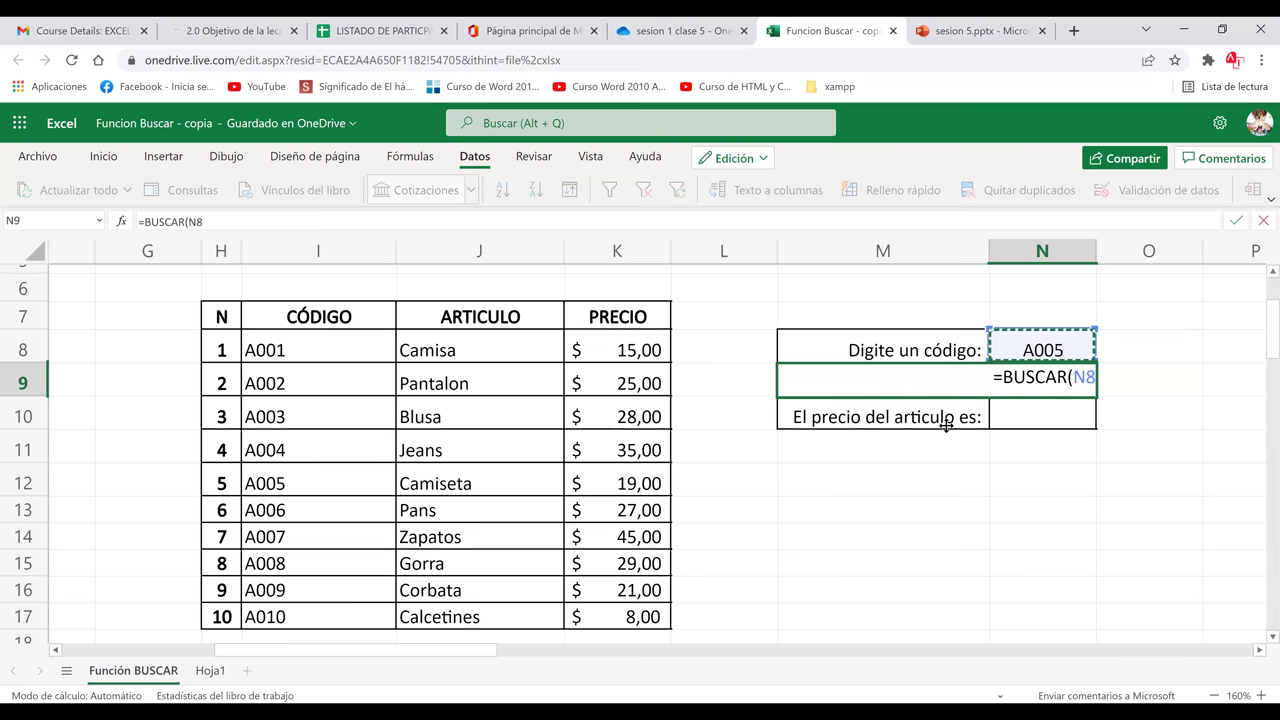
pyautogui.write(';')
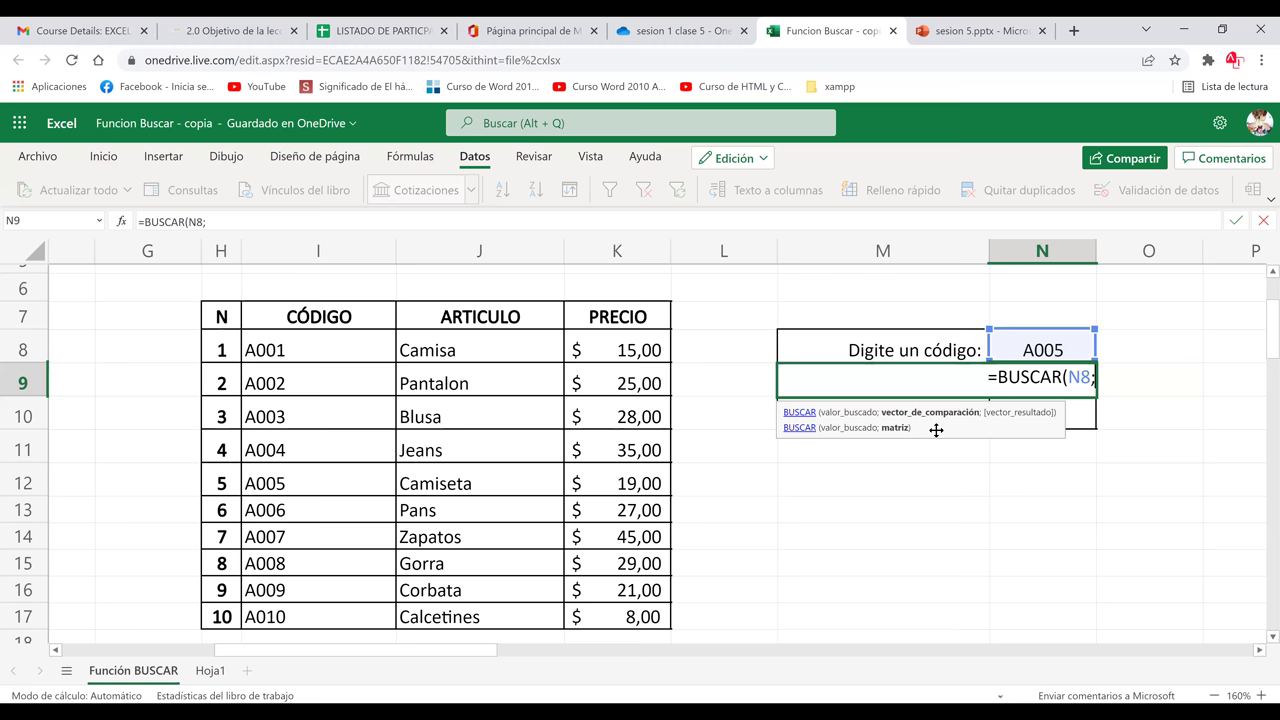
# - Complete the N9 formula with the codes I8:I17 as comparison vector and the articles J8:J17 as result vector
pyautogui.click(323, 343)
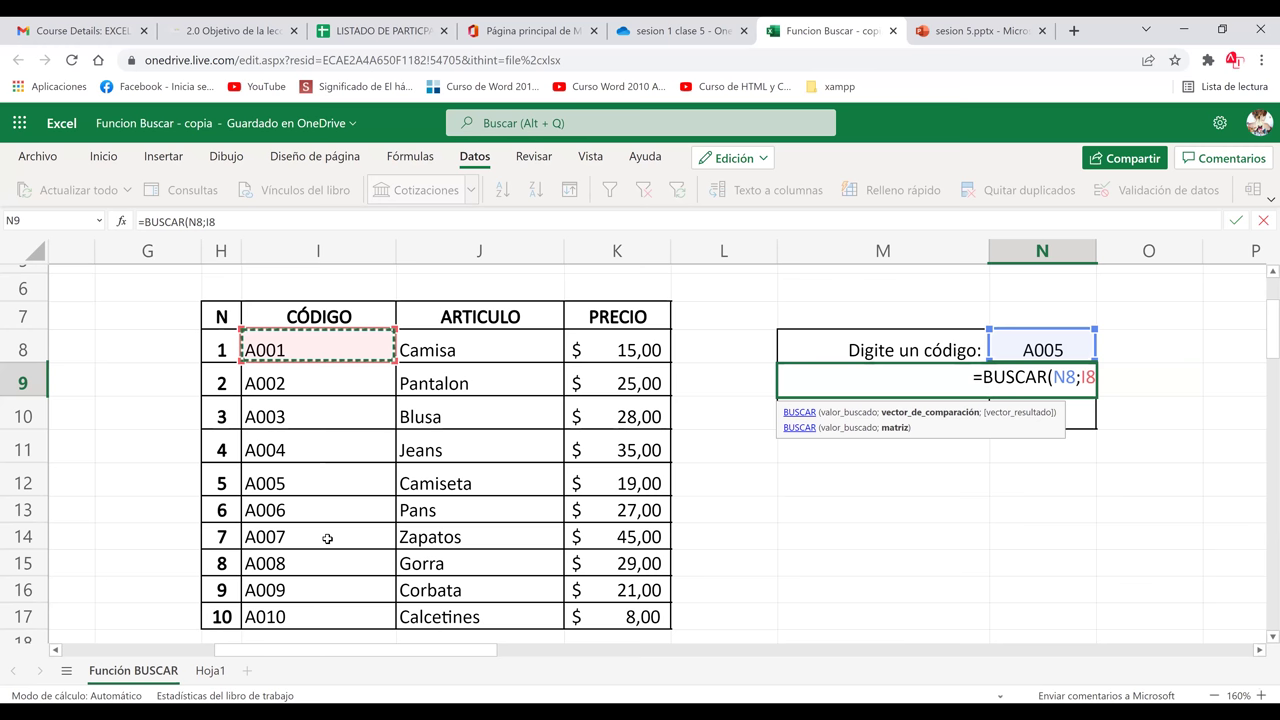
pyautogui.moveTo(328, 578); pyautogui.dragTo(326, 612)
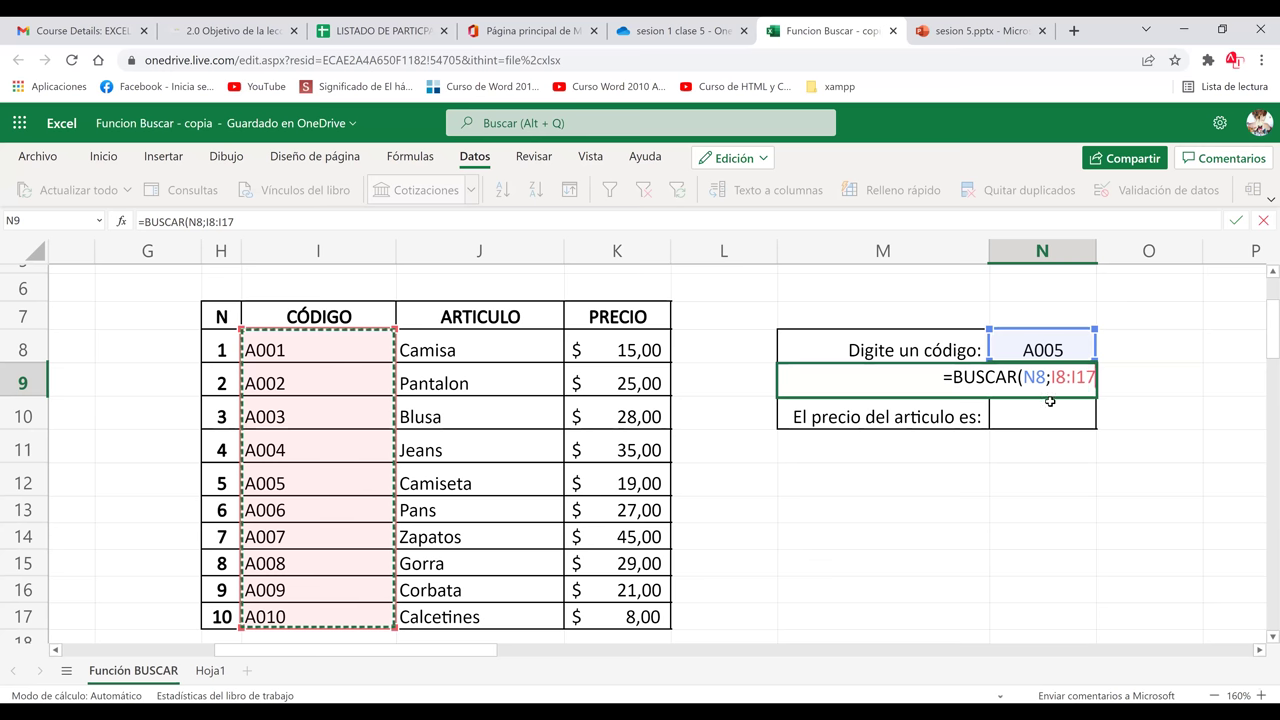
pyautogui.write(';')
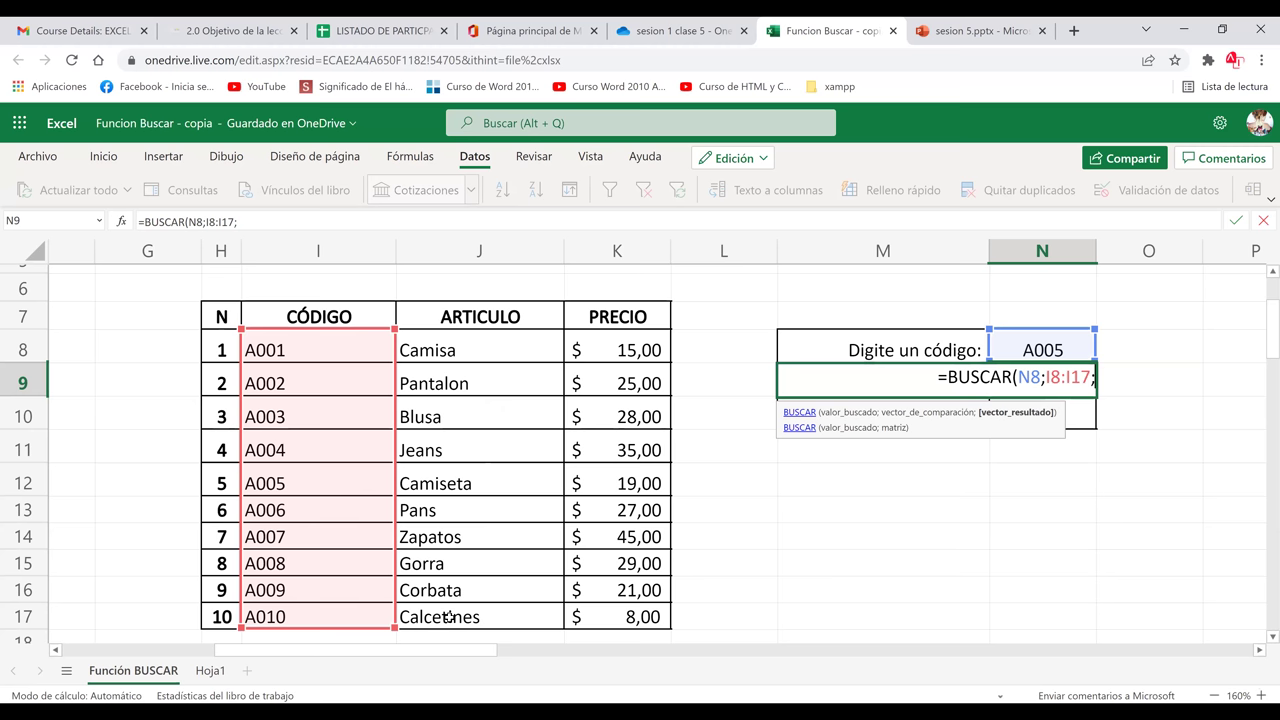
pyautogui.moveTo(430, 350); pyautogui.dragTo(448, 617)
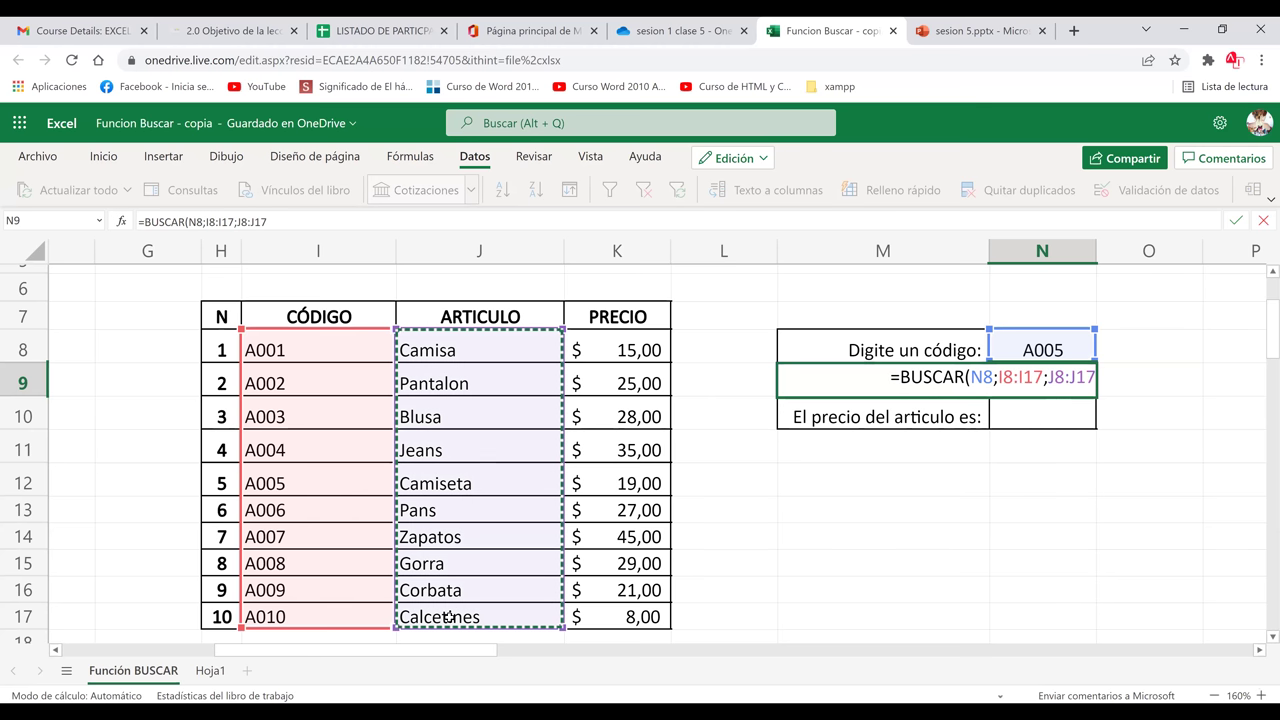
pyautogui.write(')')
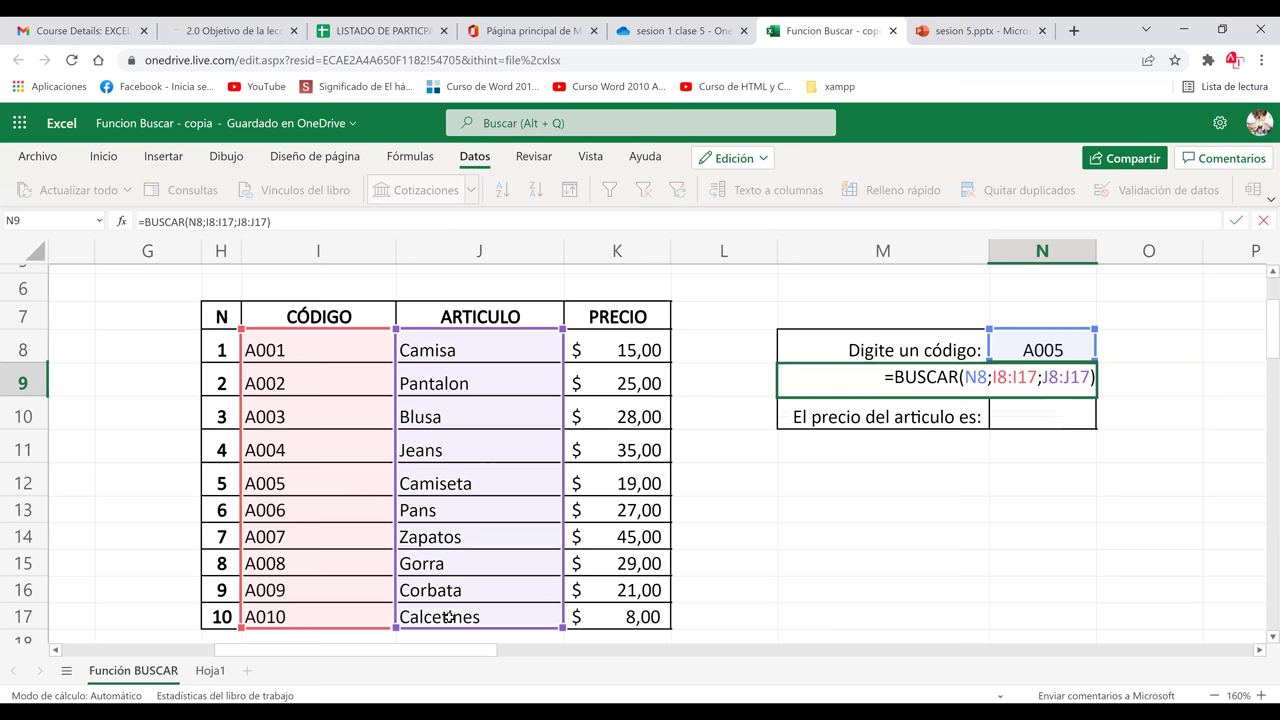
pyautogui.press('Return')
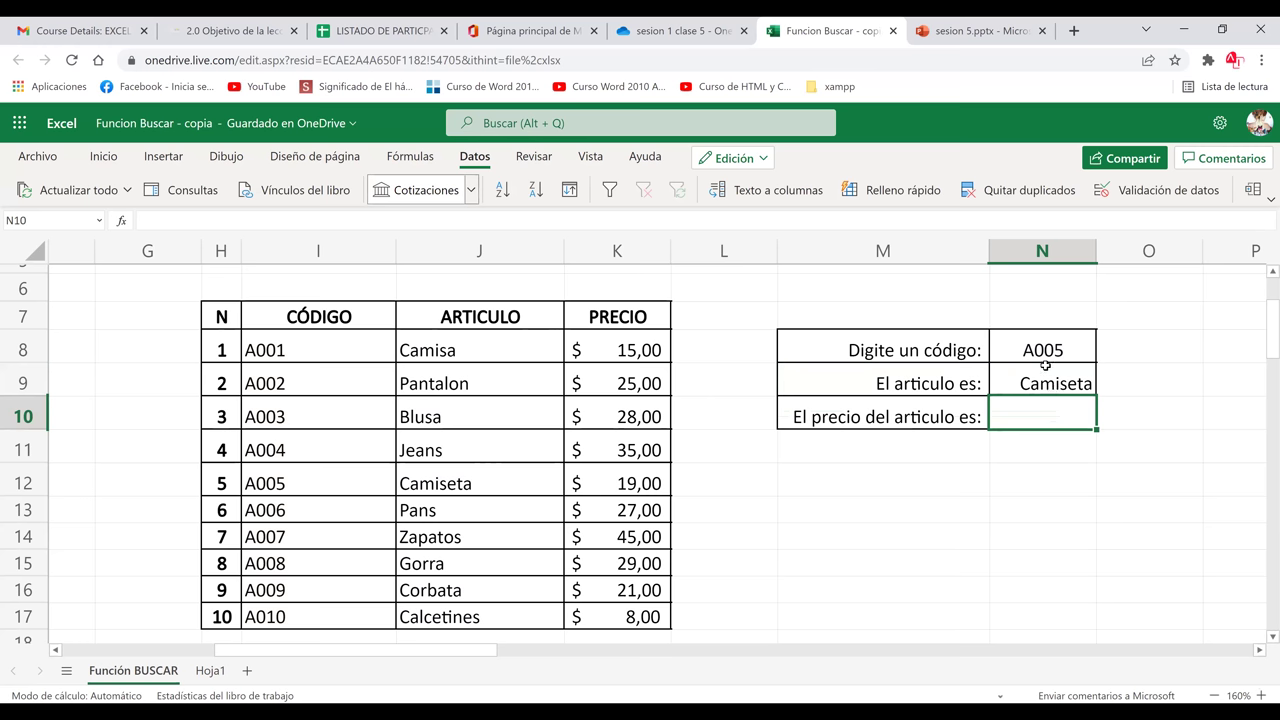
# - Set the query code in N8 to A010 to test the article lookup
pyautogui.click(1040, 349)
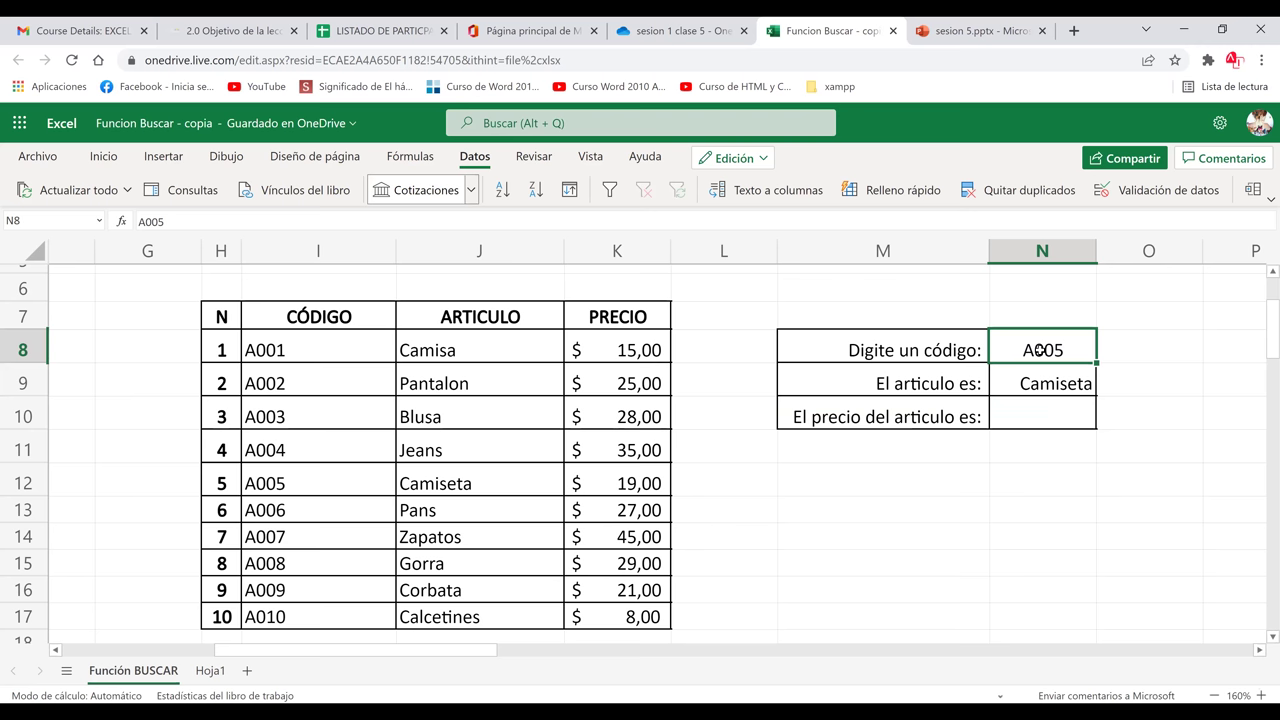
pyautogui.write('A')
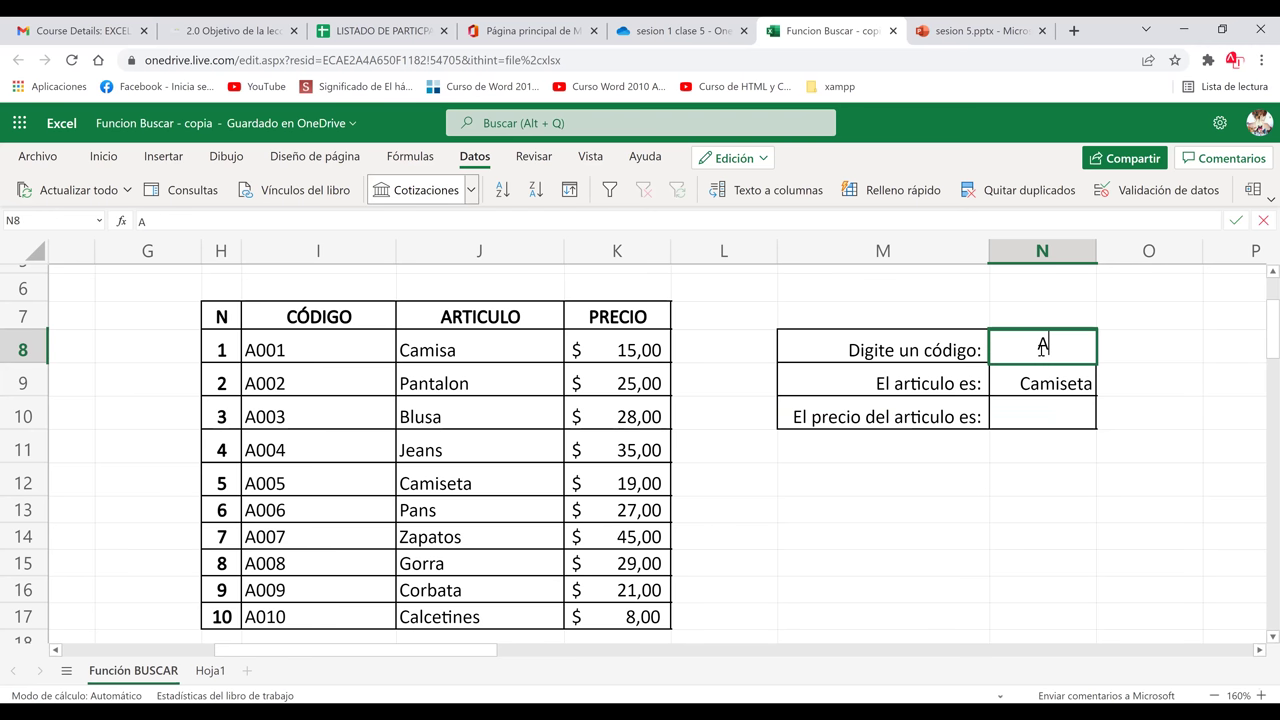
pyautogui.write('010')
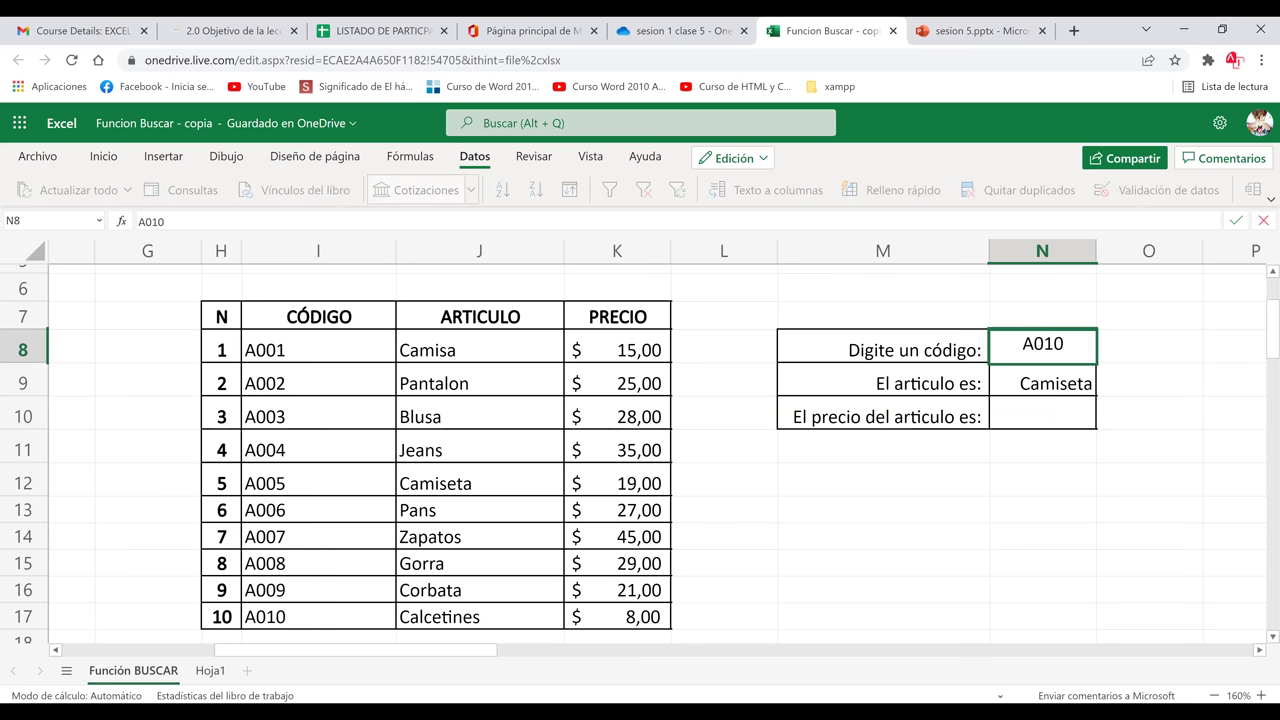
pyautogui.press('Return')
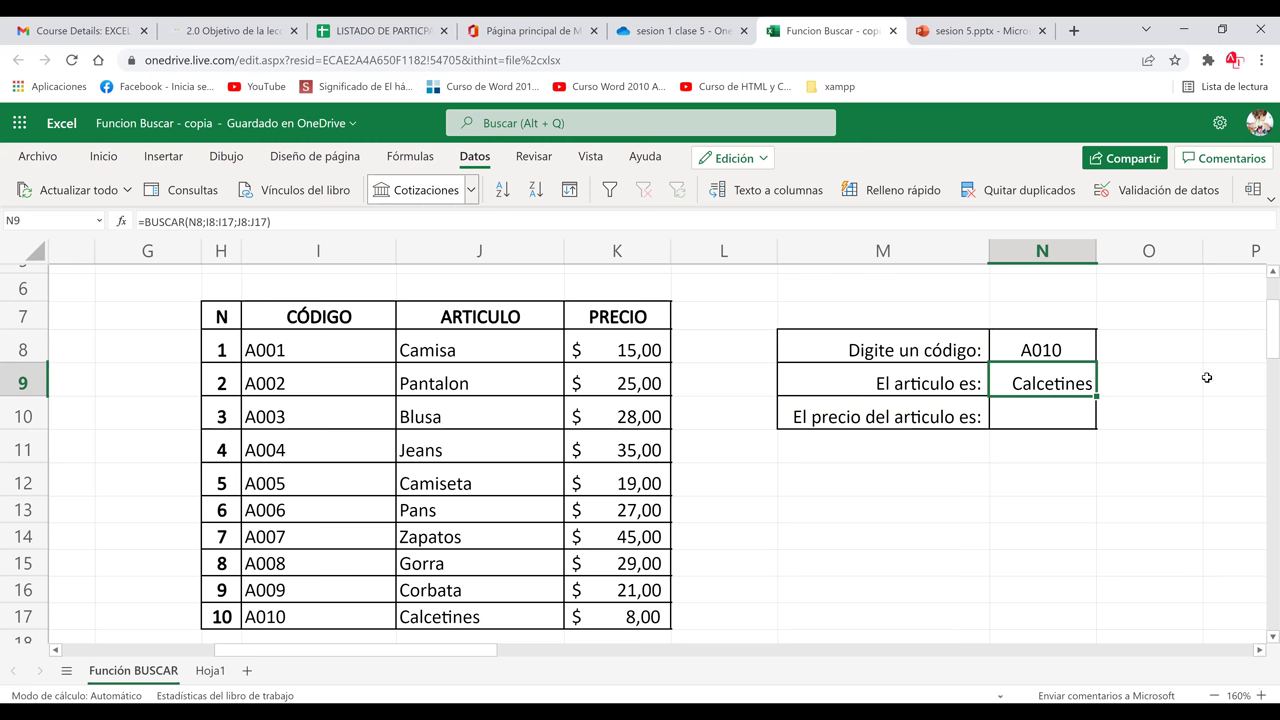
# - Remove the trailing space after the code A010 in N8
pyautogui.click(1050, 336)
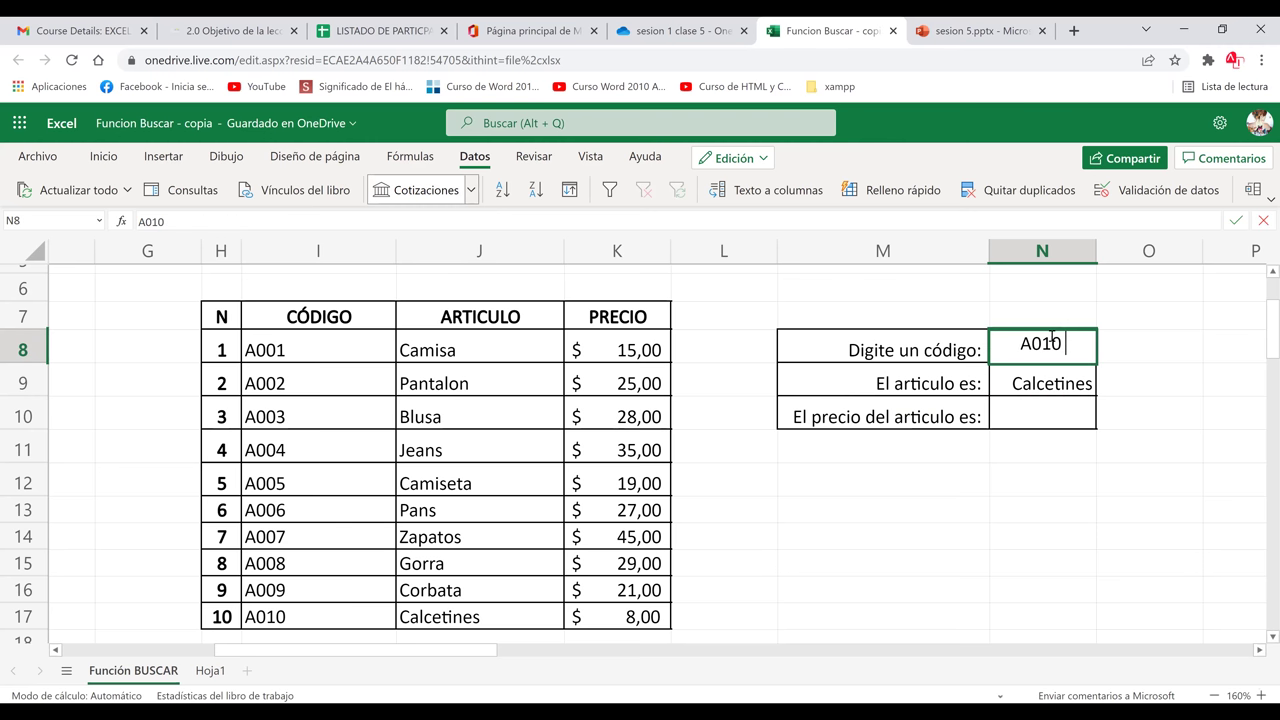
pyautogui.doubleClick(1066, 344)
pyautogui.press('Return')
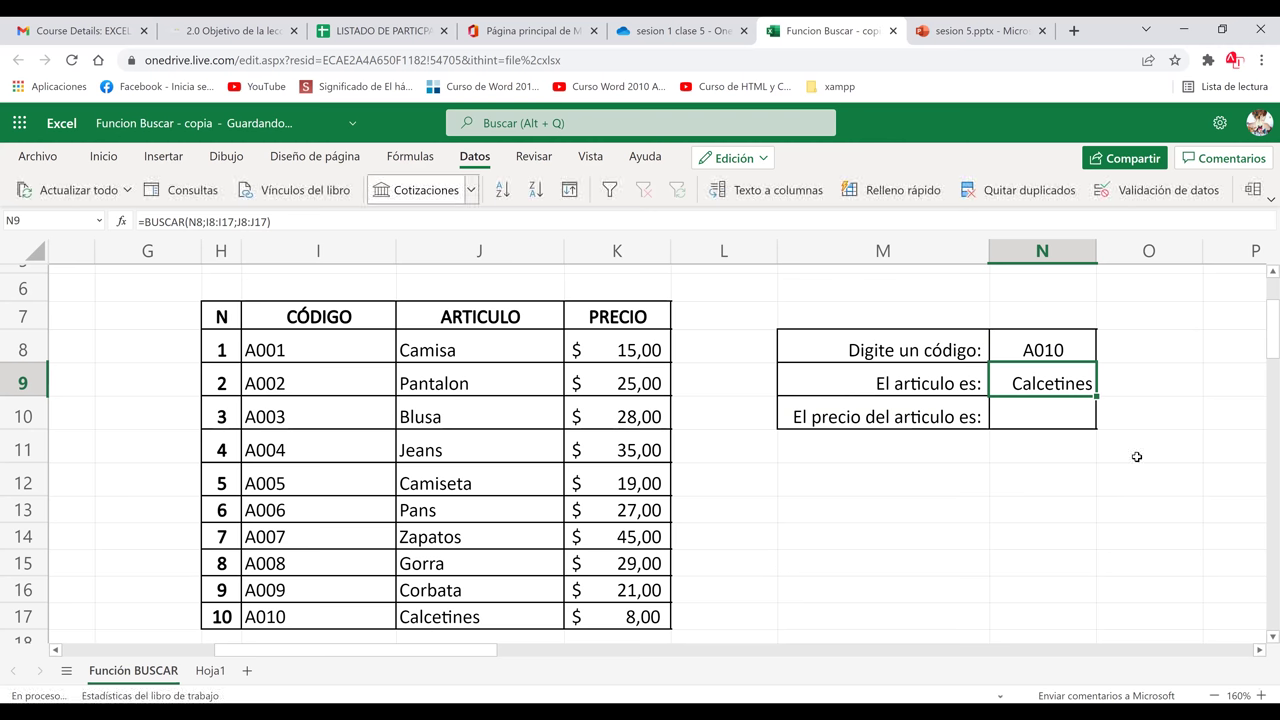
pyautogui.click(1137, 458)
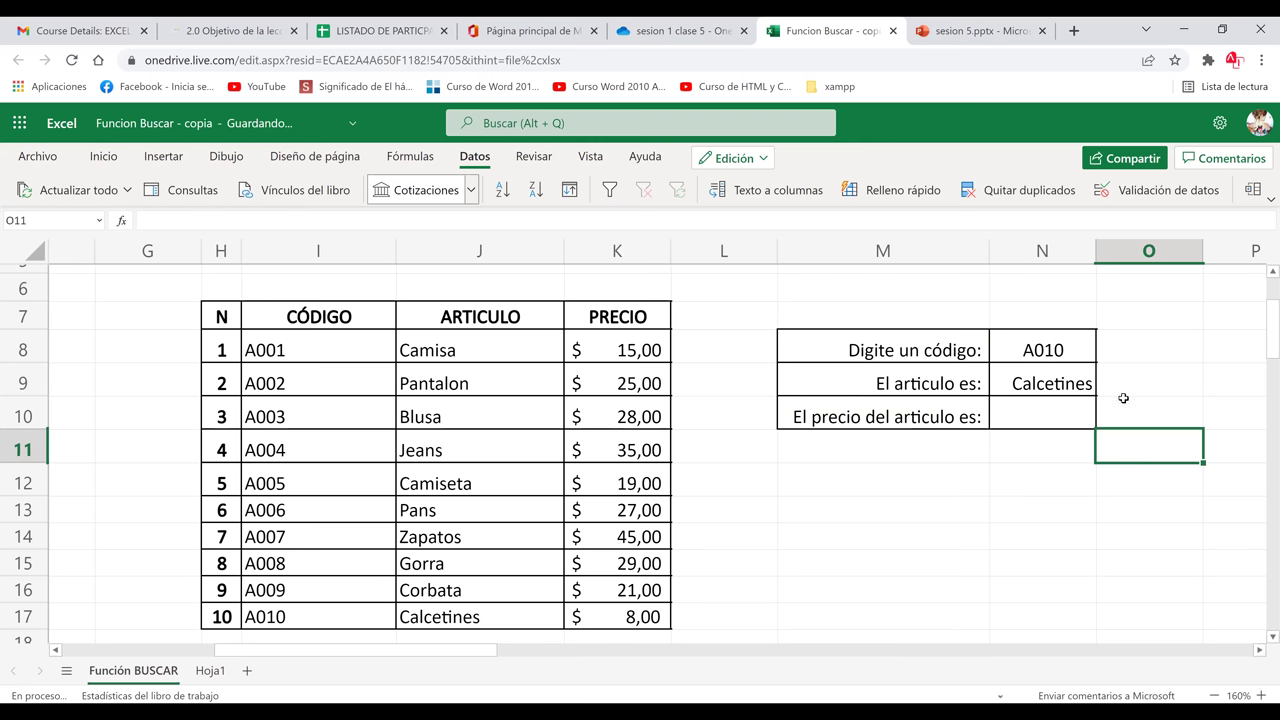
# - Re-enter the code A010 in N8 with a trailing space
pyautogui.click(1056, 347)
pyautogui.doubleClick(1063, 348)
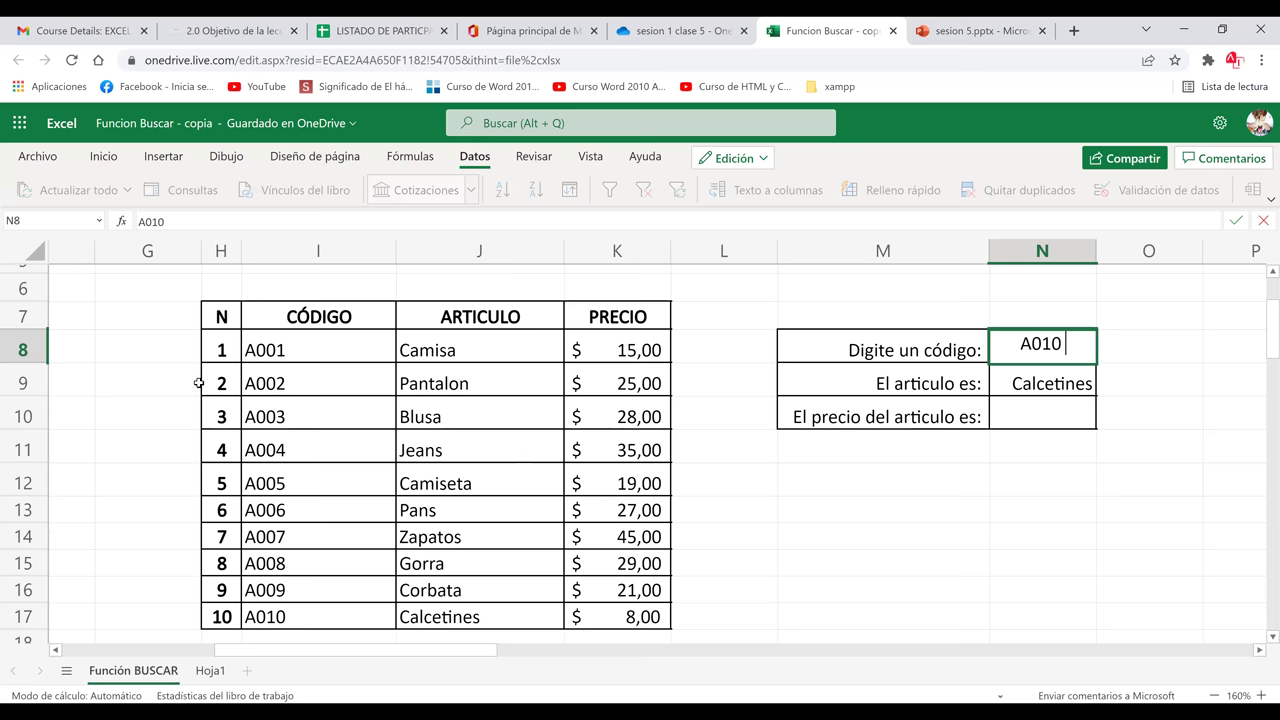
pyautogui.press('Return')
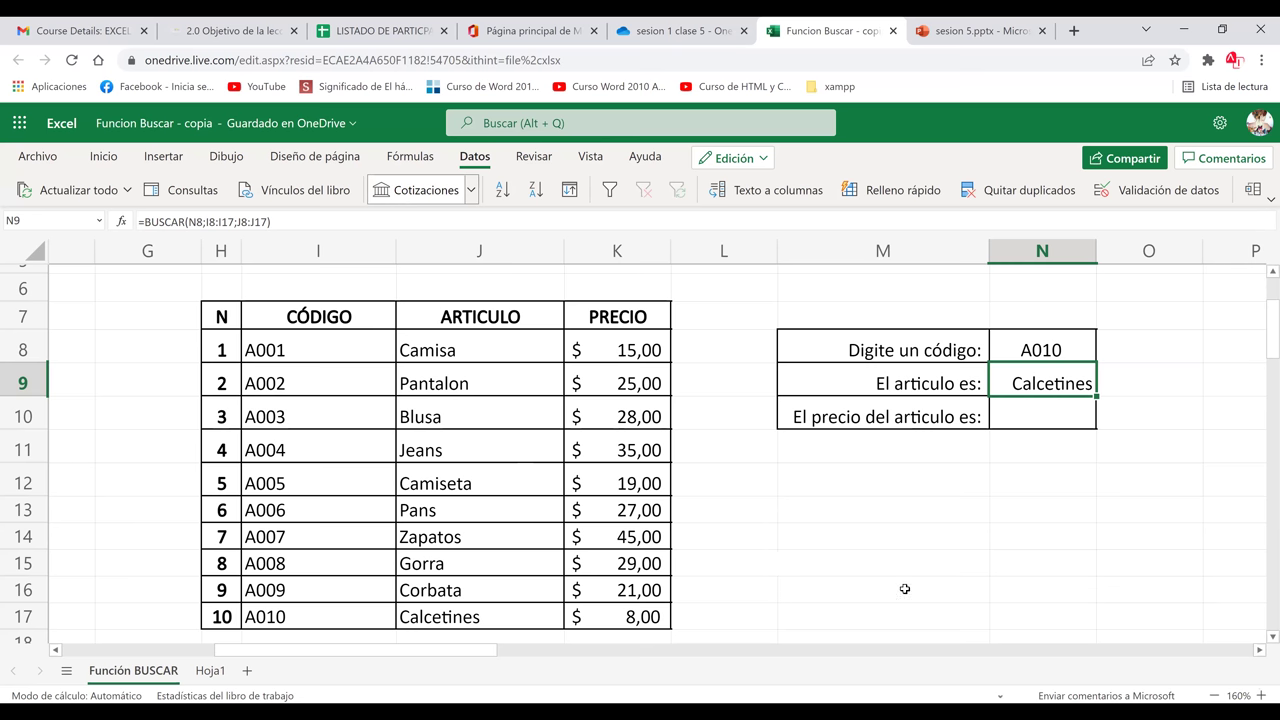
# - Clear the typed code in N8 and replace it with a reference to code A003 in I10
pyautogui.click(1055, 349)
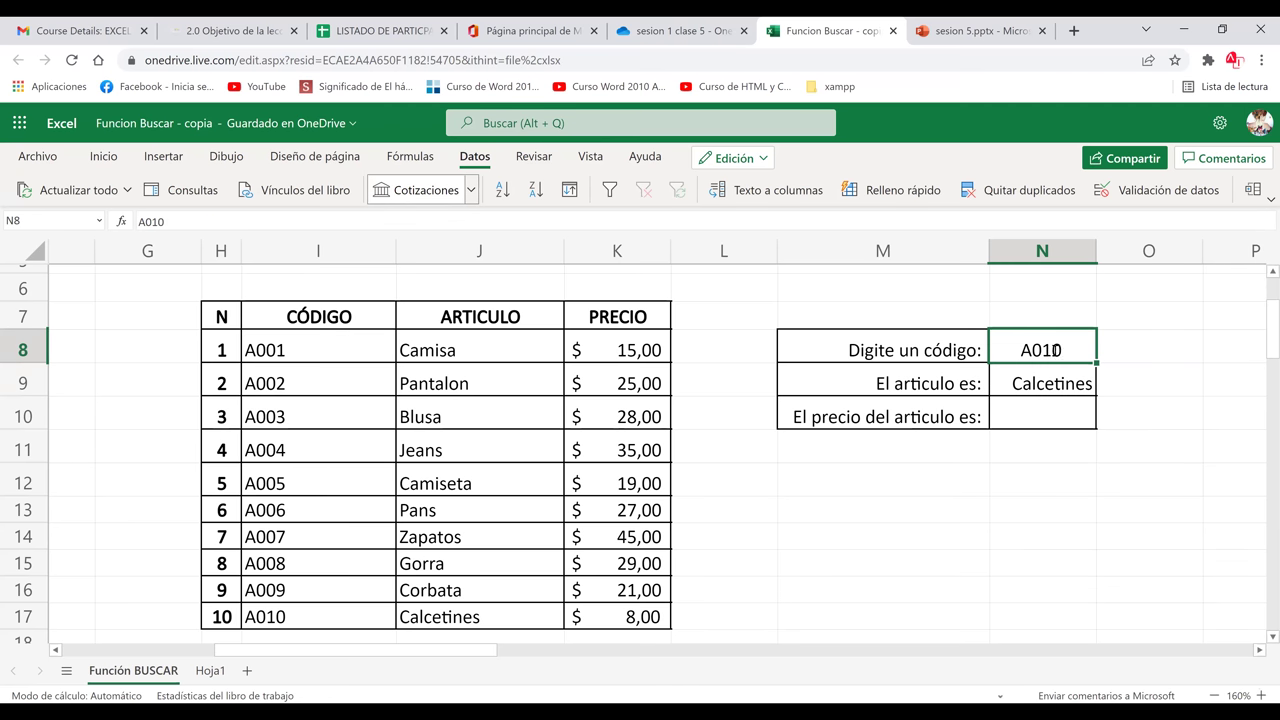
pyautogui.press('BackSpace')
pyautogui.click(1052, 485)
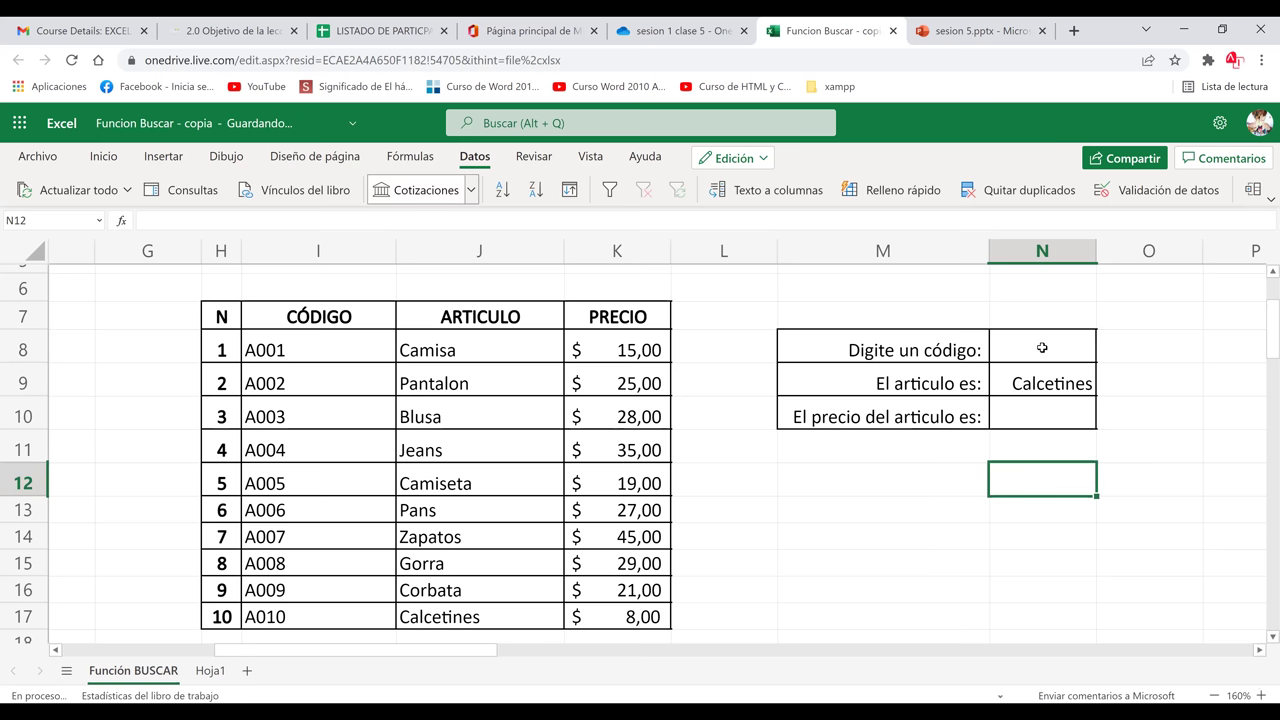
pyautogui.click(1042, 348)
pyautogui.write('=')
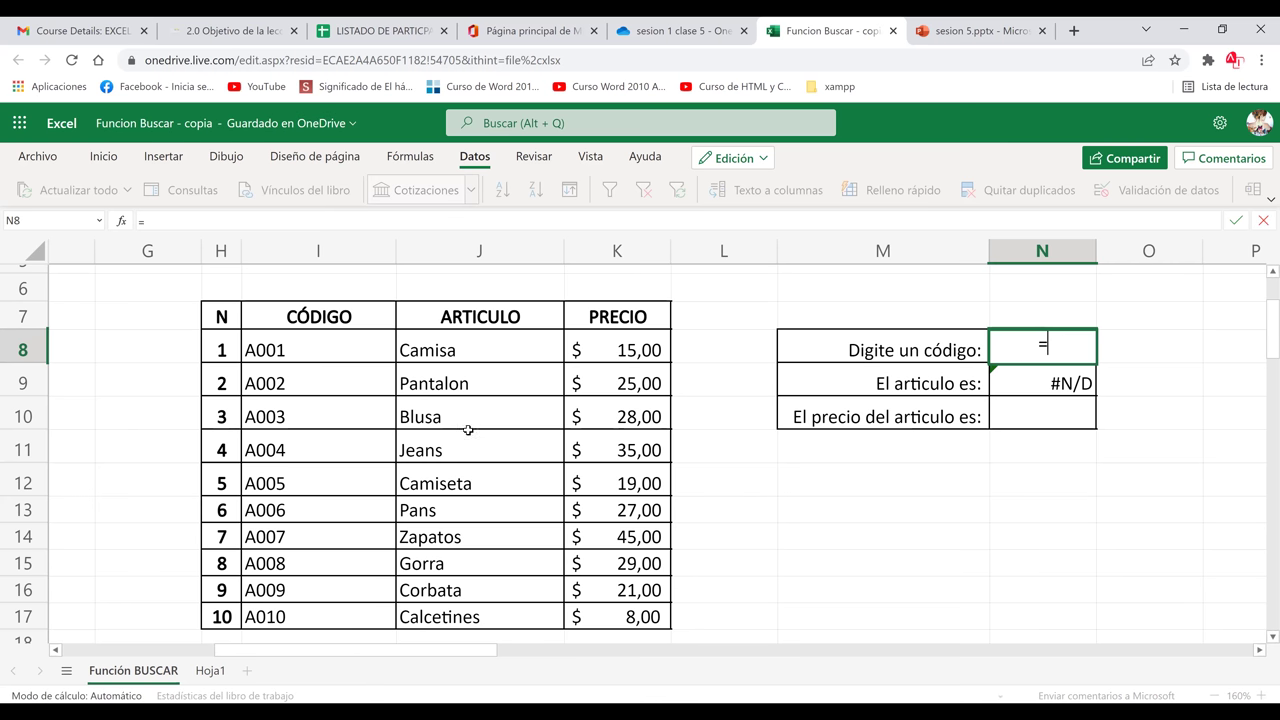
pyautogui.click(288, 414)
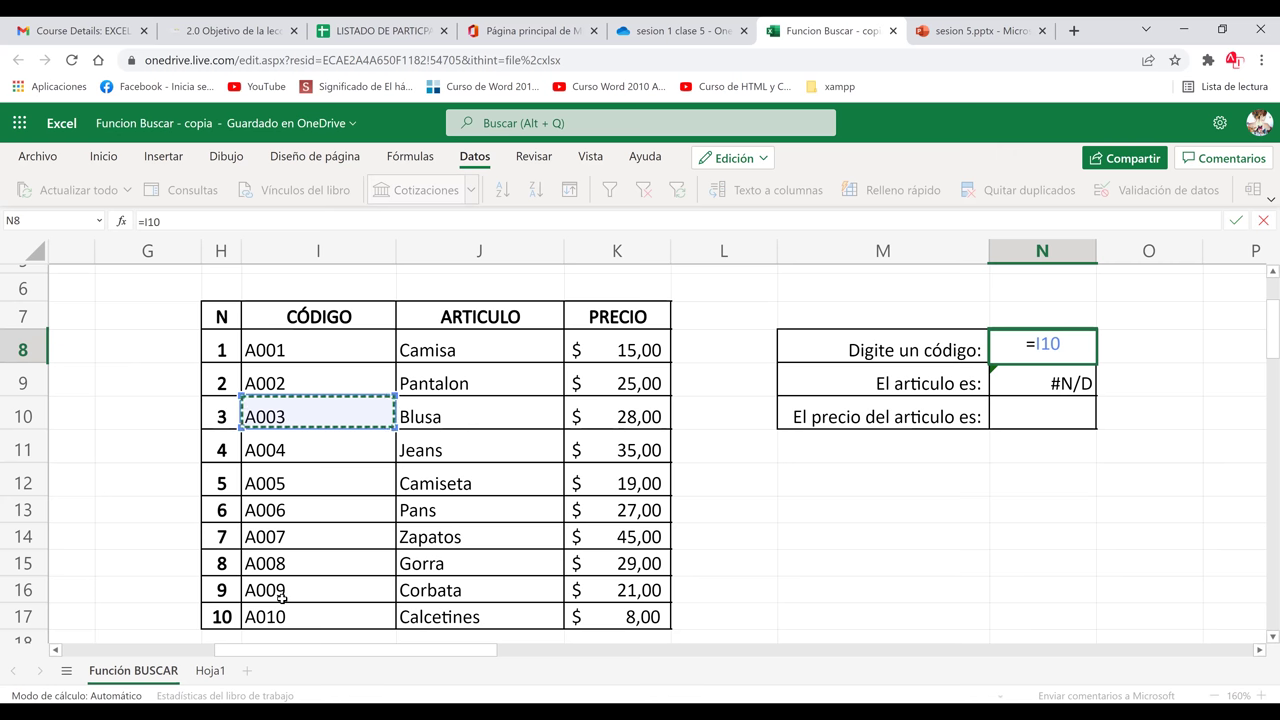
pyautogui.press('Return')
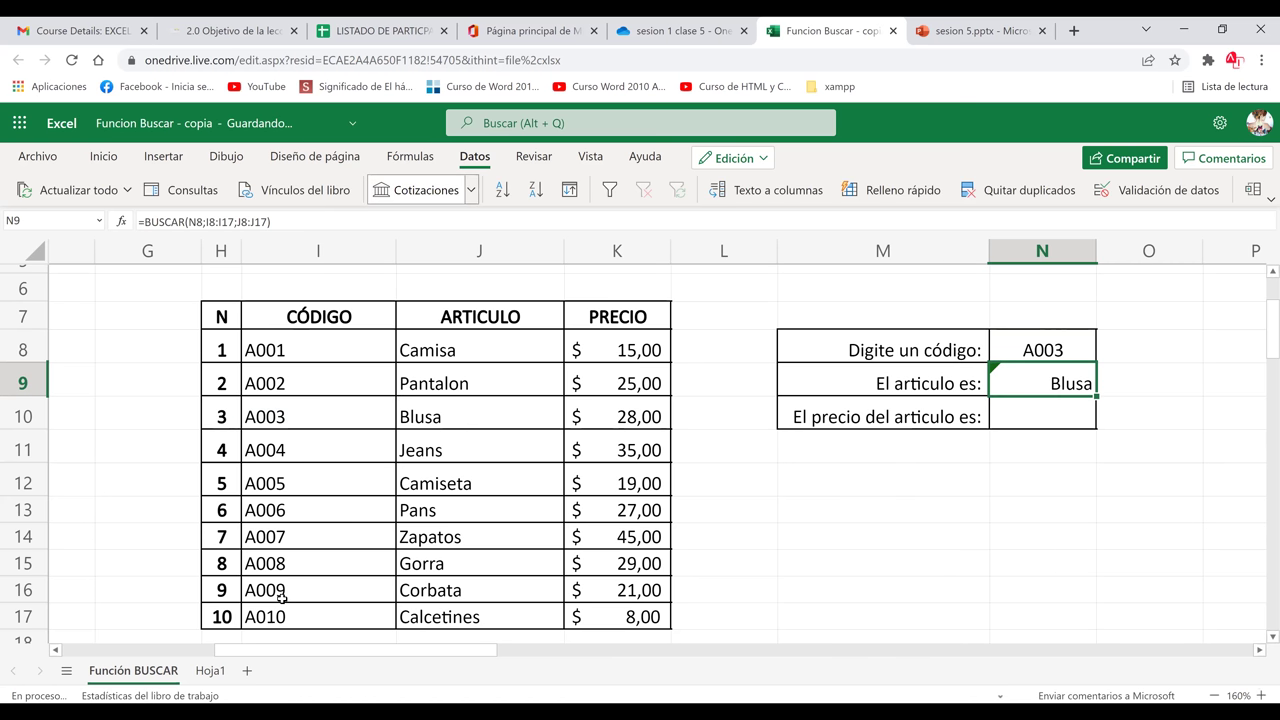
# - Inspect the cell reference behind the query code in N8 and leave the cell without changing it
pyautogui.click(1062, 351)
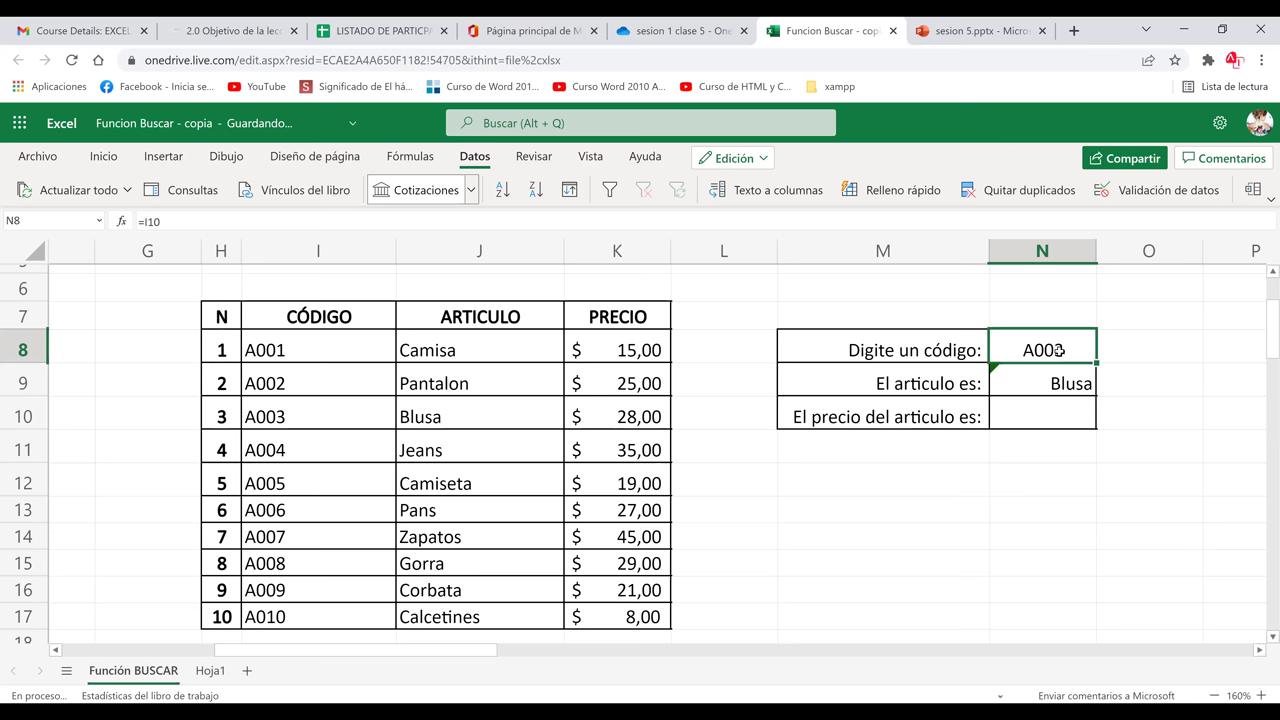
pyautogui.doubleClick(1057, 350)
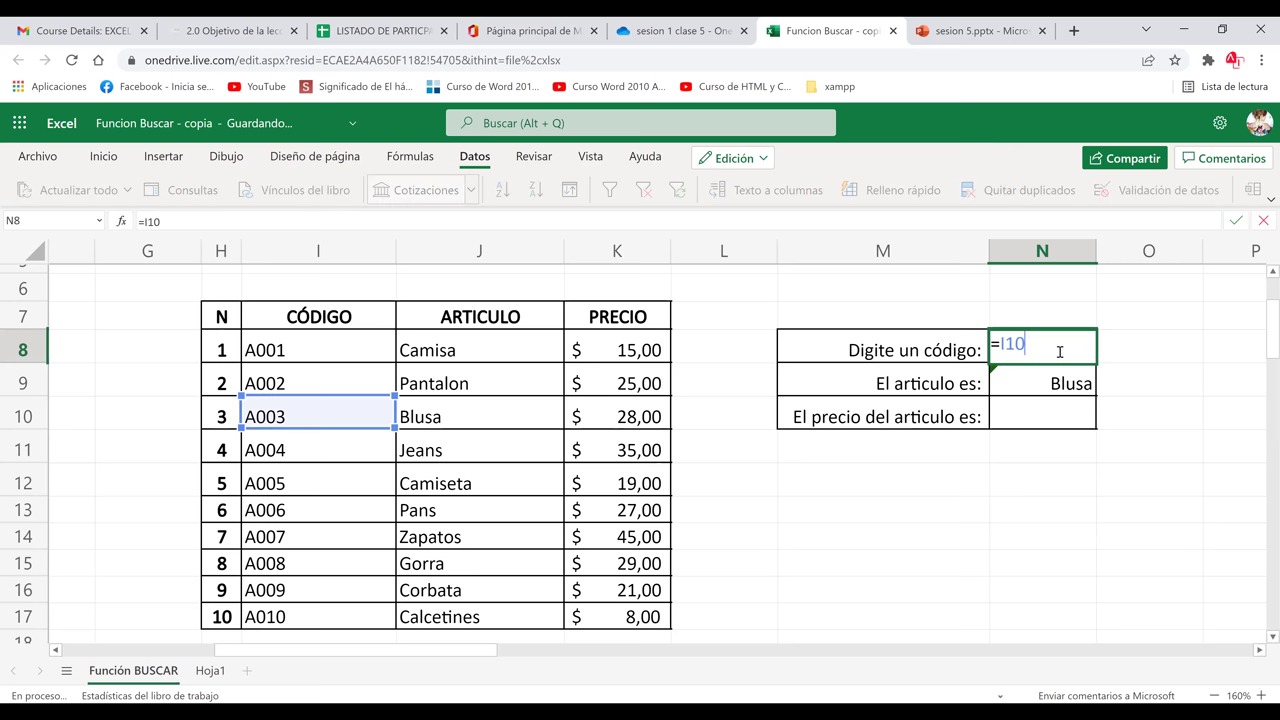
pyautogui.click(1035, 469)
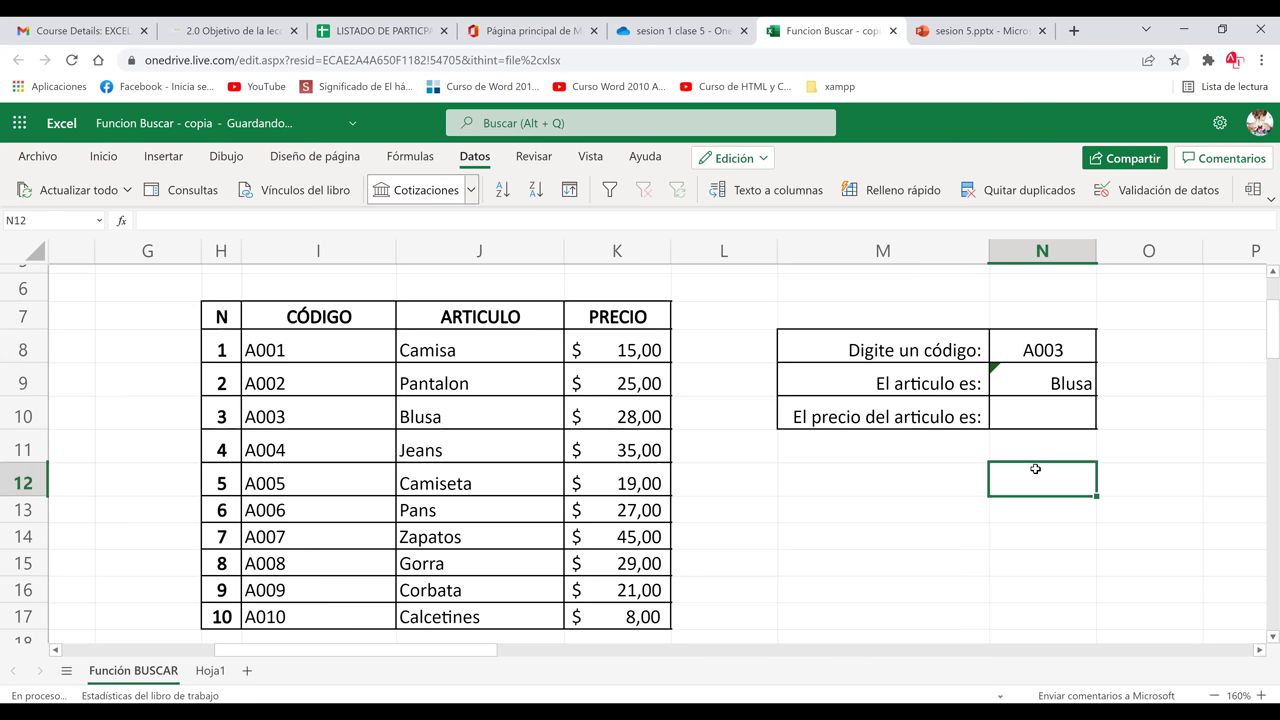
# - Enter a formula in the empty cell N12 that references the PRECIO header in K7
pyautogui.doubleClick(1035, 469)
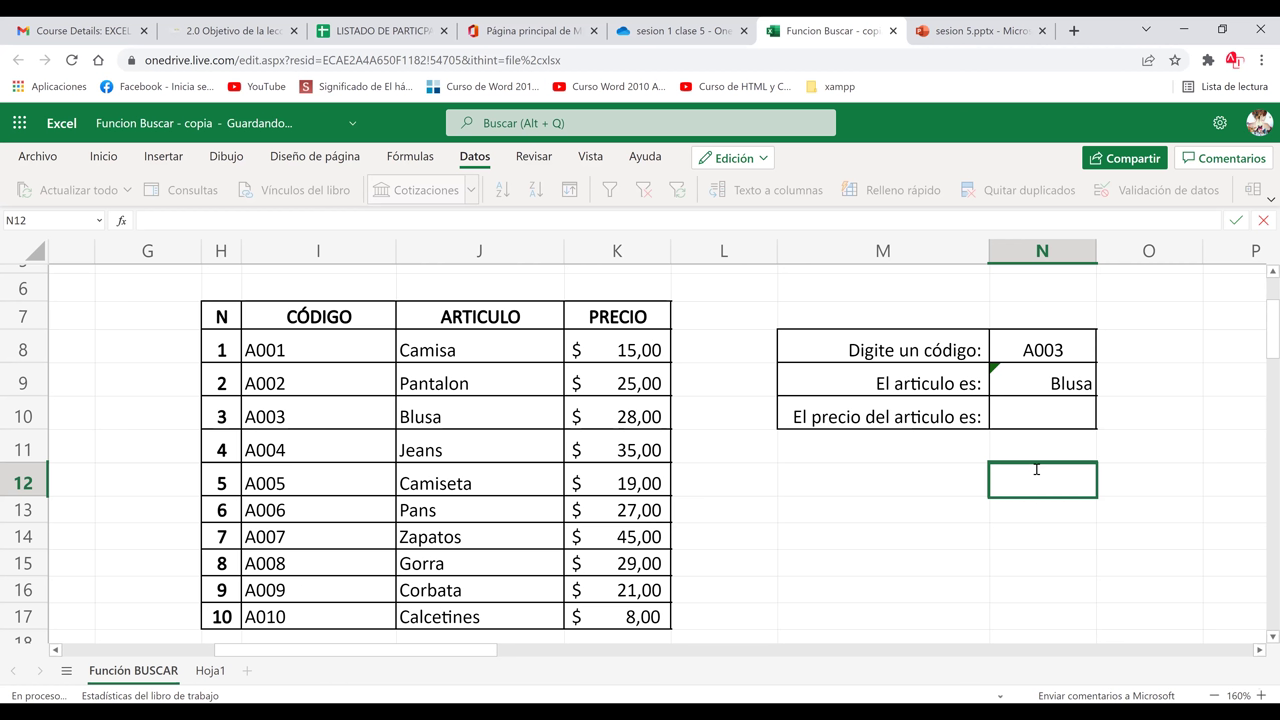
pyautogui.write('Ll')
pyautogui.press('BackSpace')
pyautogui.press('BackSpace')
pyautogui.write('+')
pyautogui.press('BackSpace')
pyautogui.write('=')
pyautogui.click(626, 316)
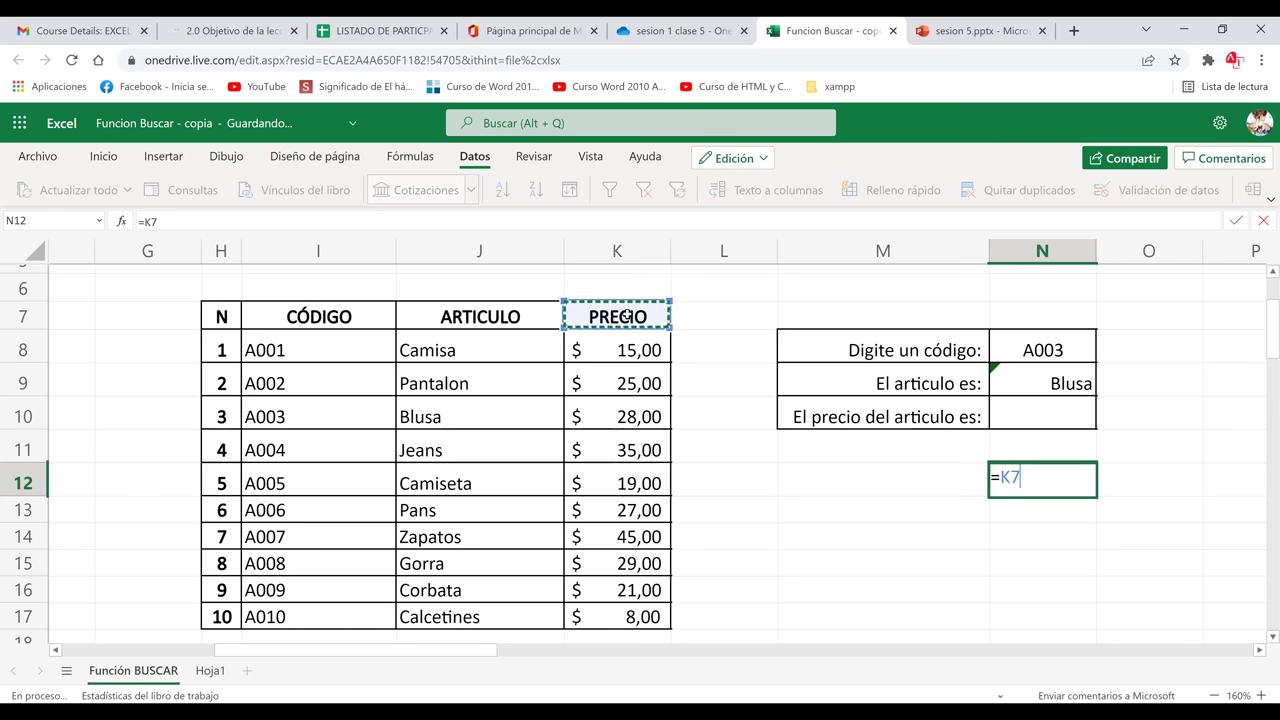
pyautogui.press('Return')
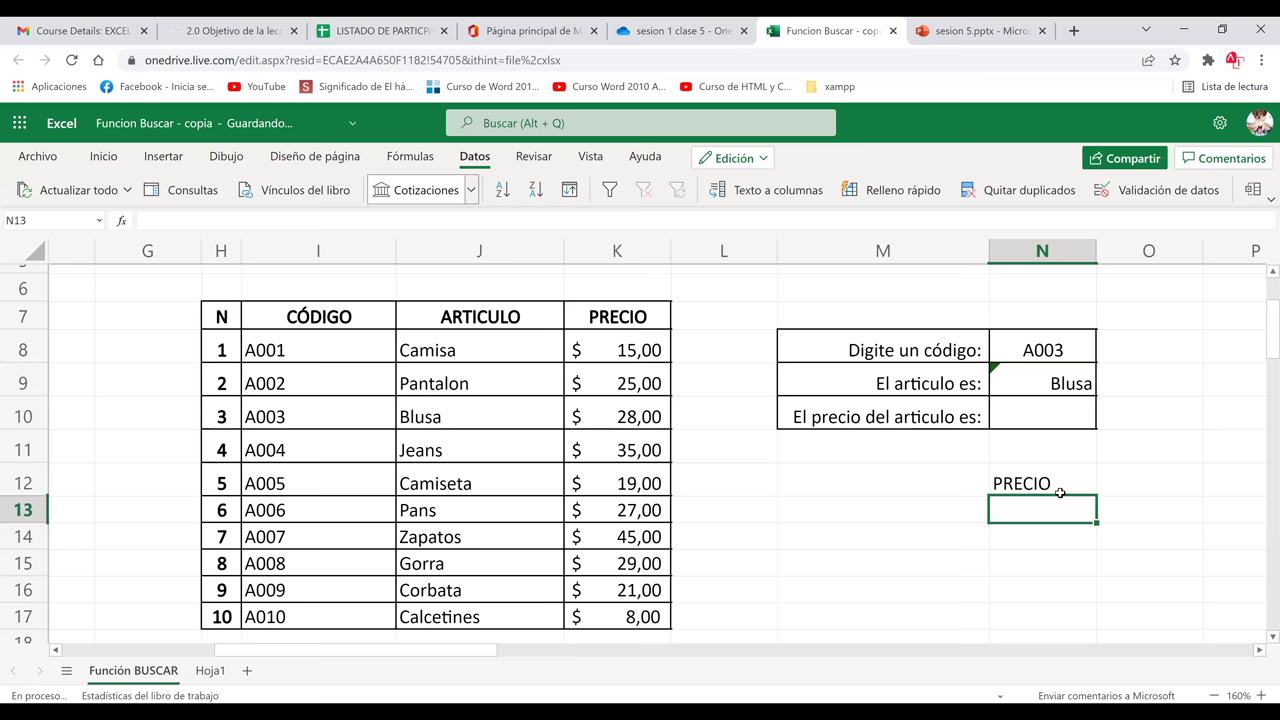
# - Compare the contents of N12 with the header in K7, and clear the reference from N12
pyautogui.press('Up')
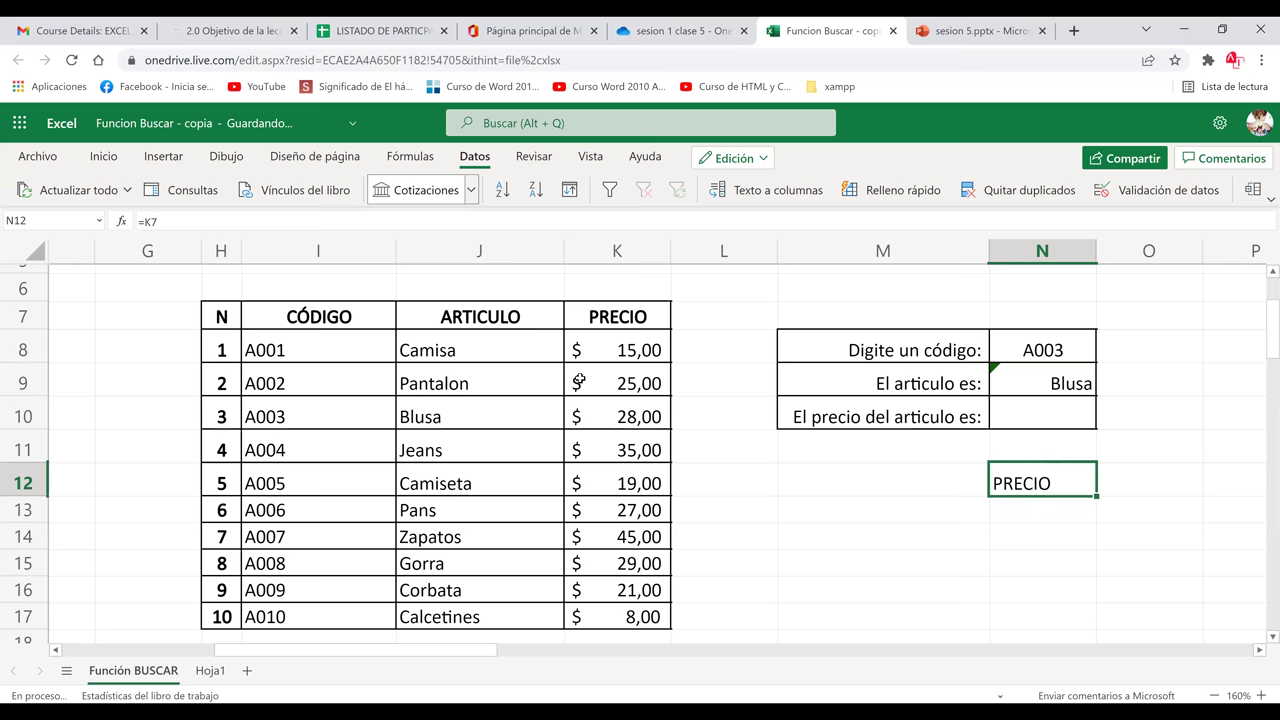
pyautogui.click(612, 318)
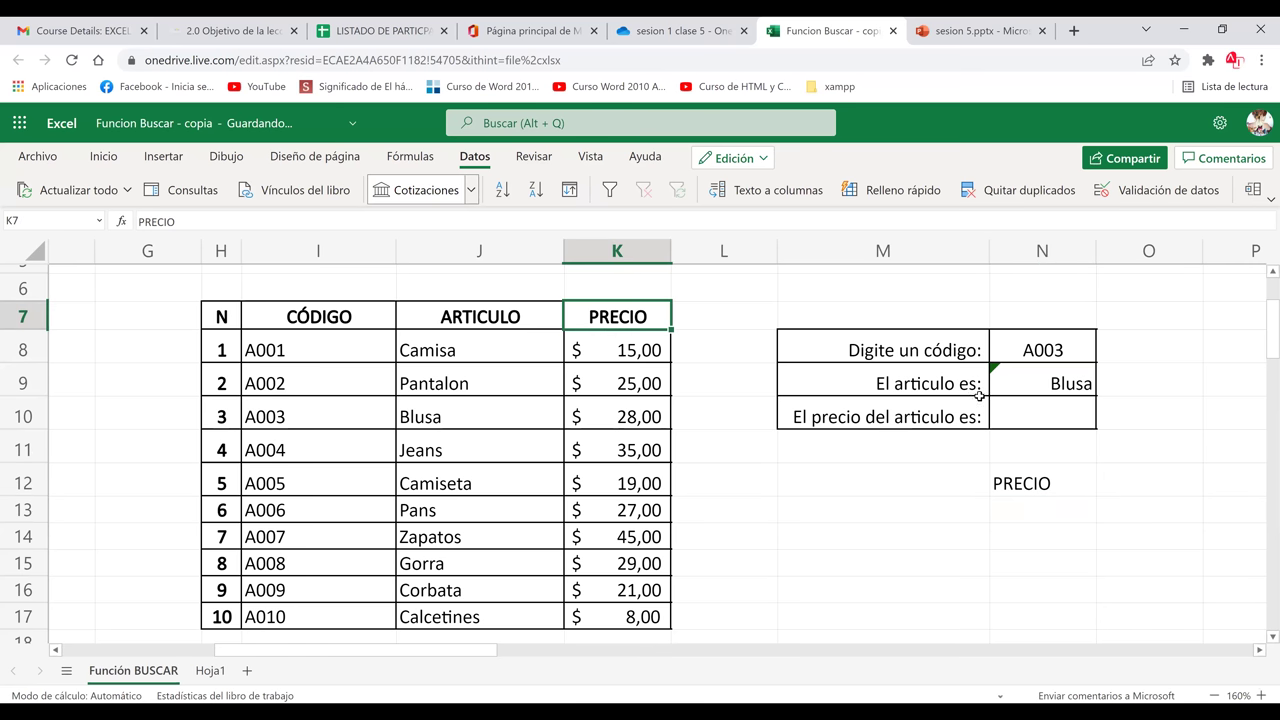
pyautogui.click(1047, 480)
pyautogui.press('BackSpace')
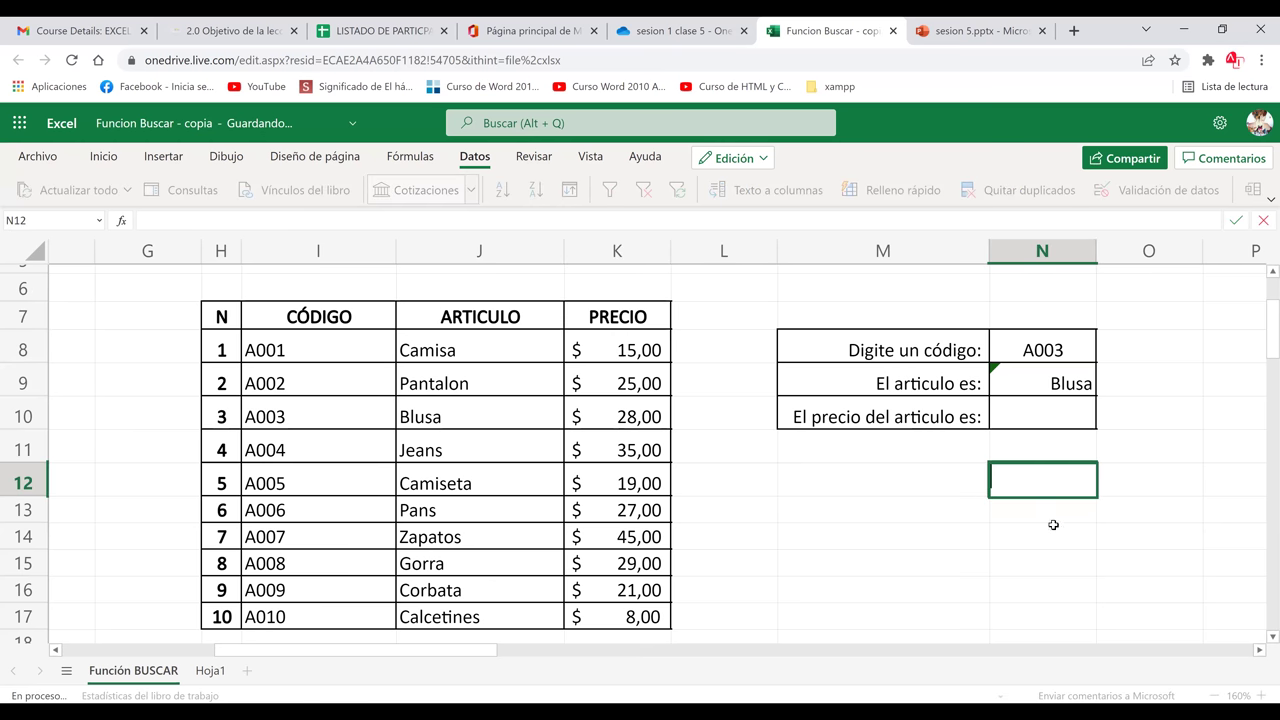
pyautogui.click(1052, 525)
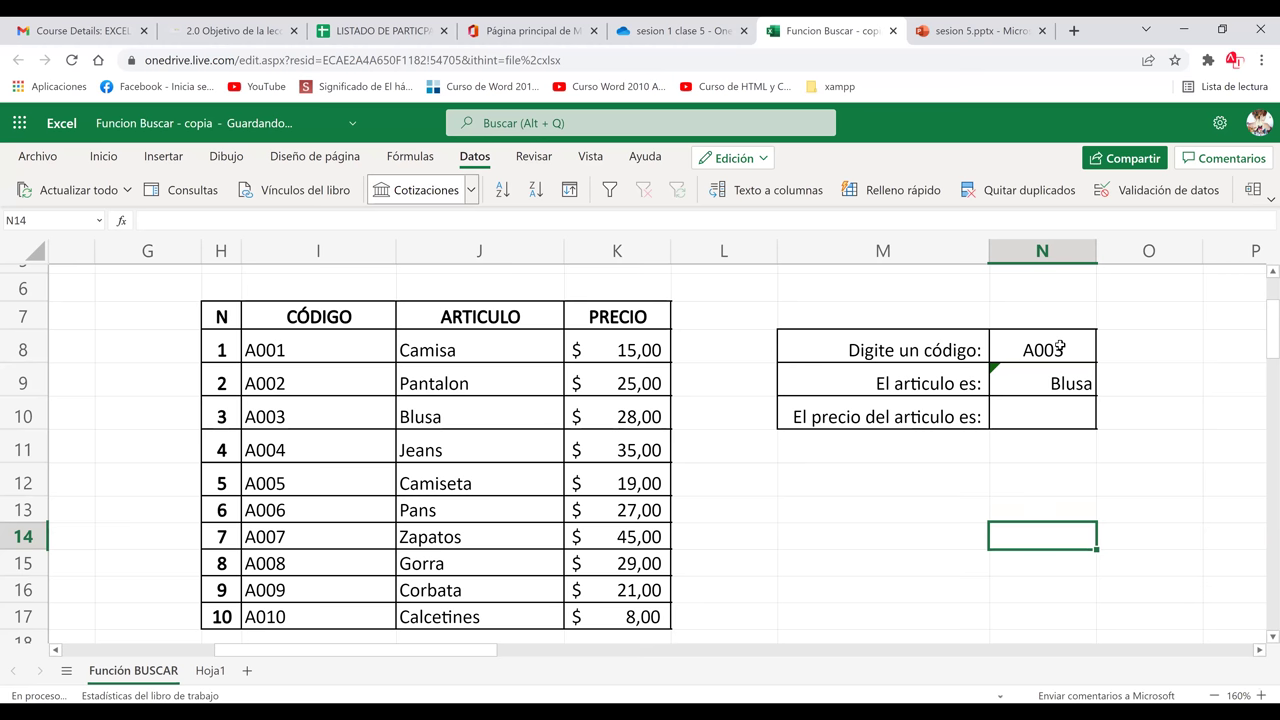
# - Replace the reference in N8 with one to code A005 in I12 to test the article lookup
pyautogui.click(1061, 346)
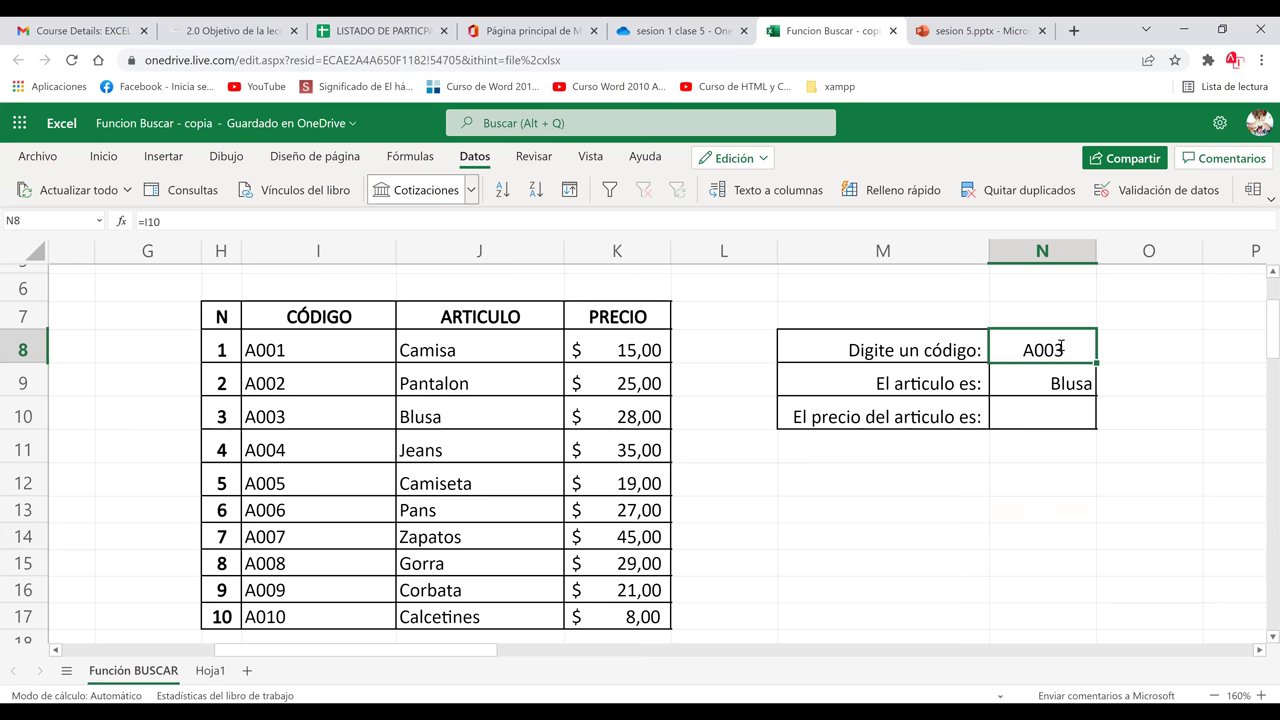
pyautogui.press('BackSpace')
pyautogui.write('=')
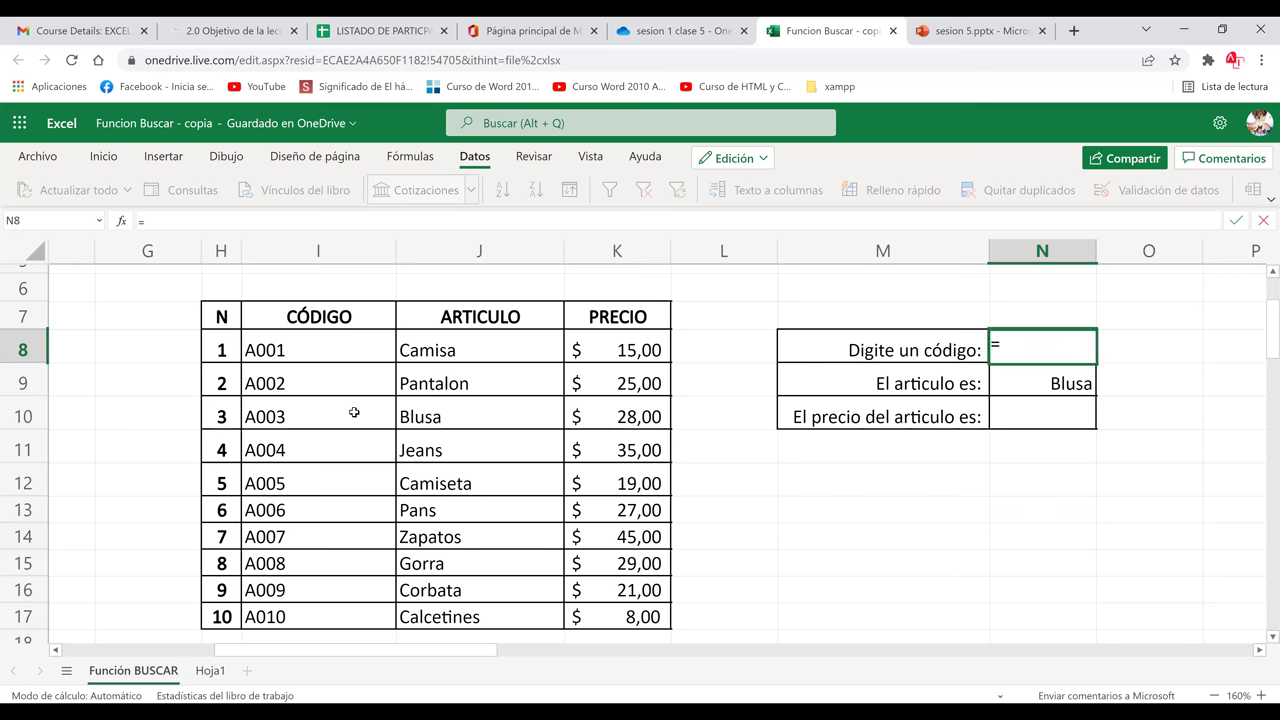
pyautogui.click(290, 483)
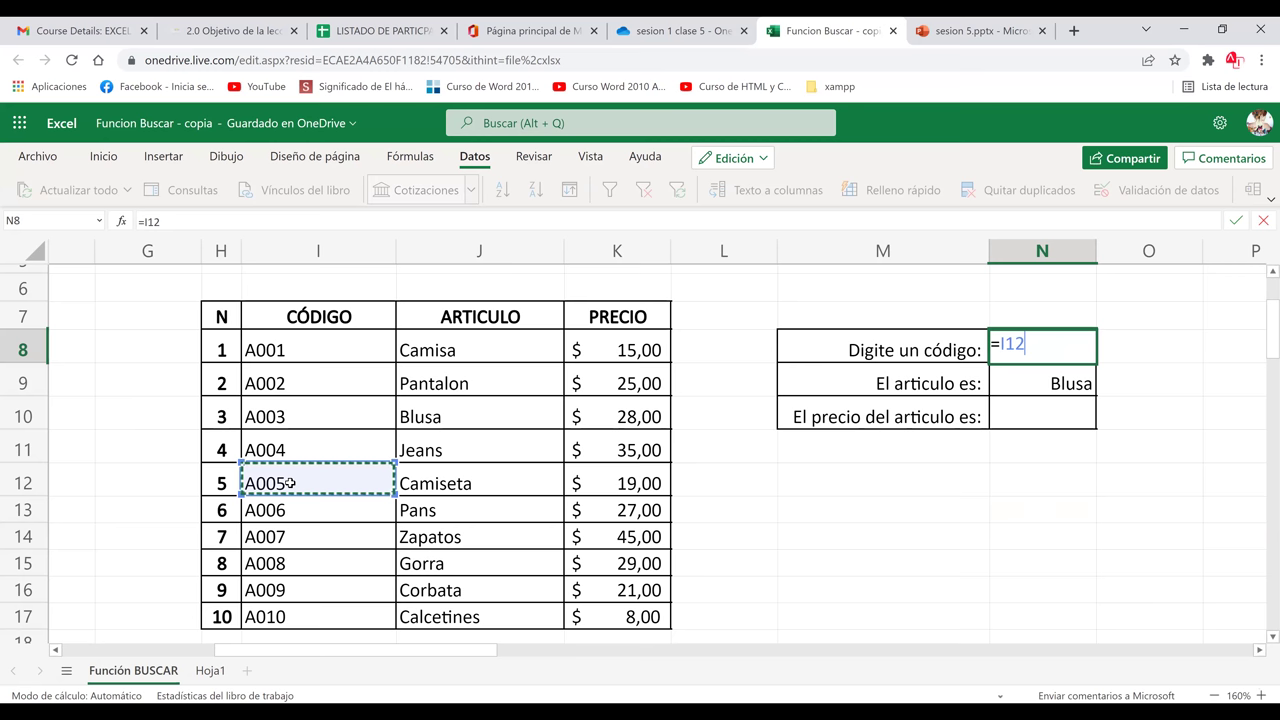
pyautogui.press('Return')
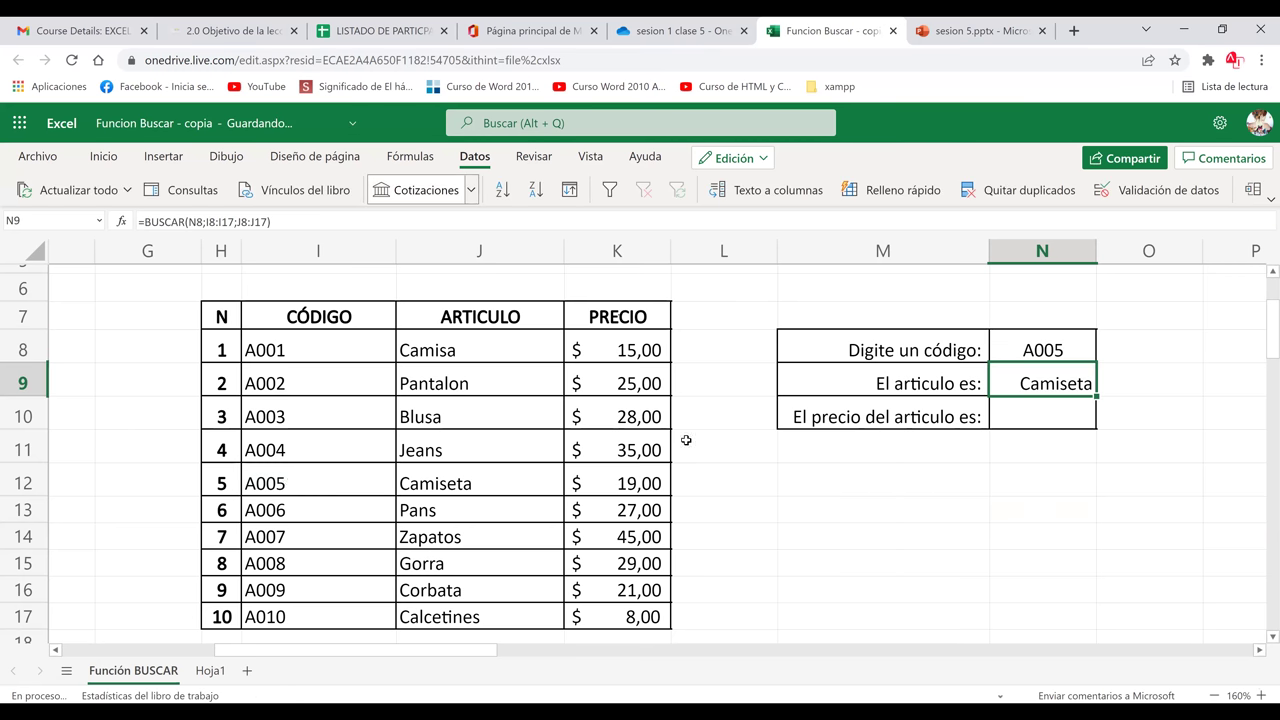
# - Set N8 to reference code A009 in I16 and check the cell's formula
pyautogui.click(1035, 354)
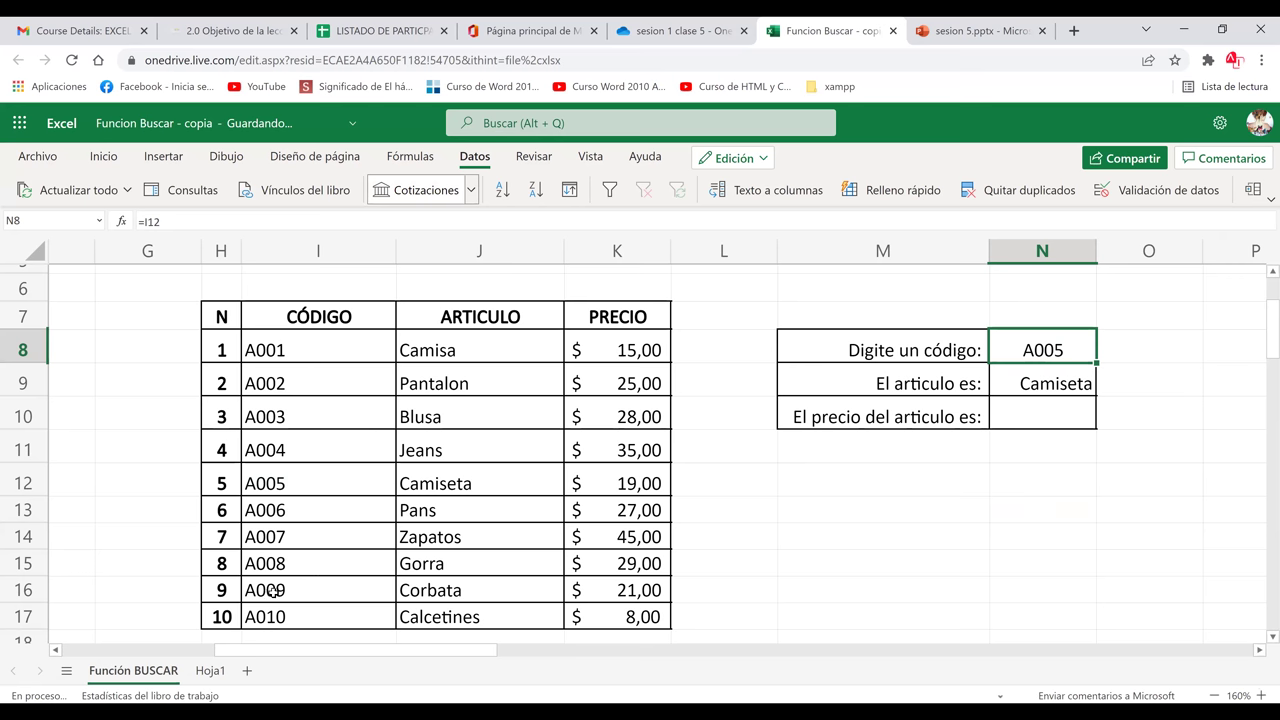
pyautogui.write('A009')
pyautogui.press('Return')
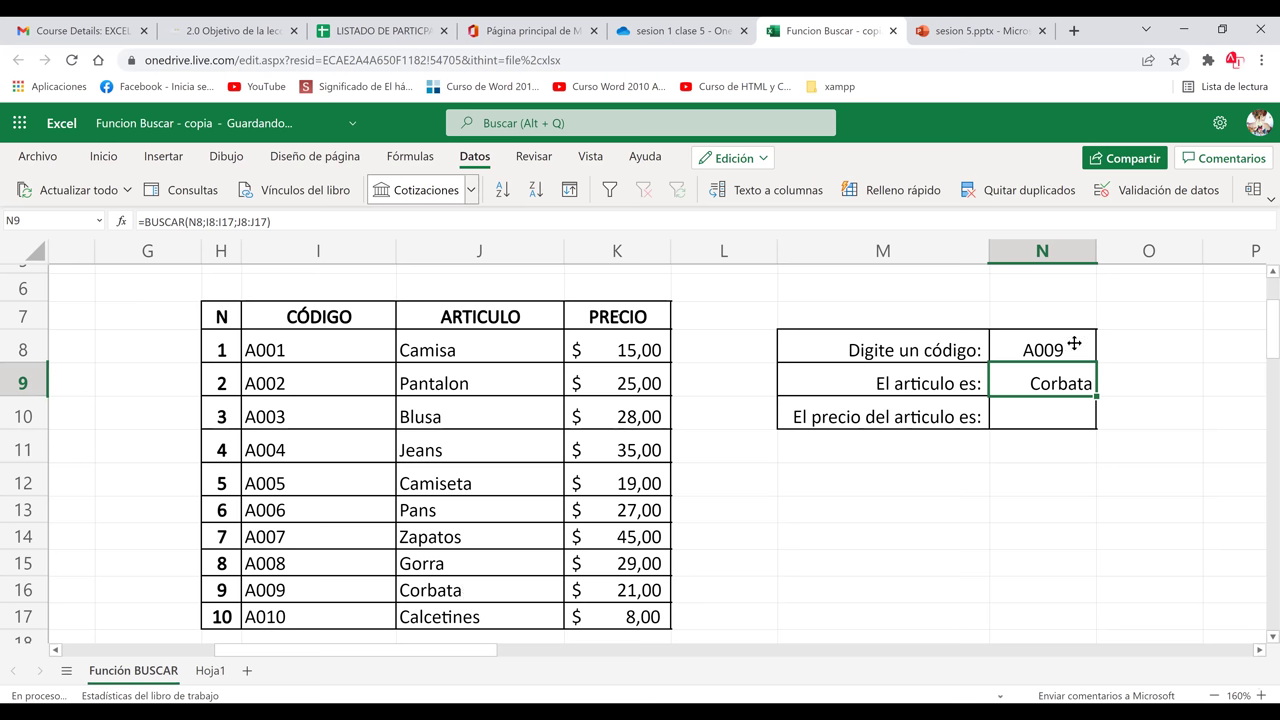
pyautogui.click(1035, 347)
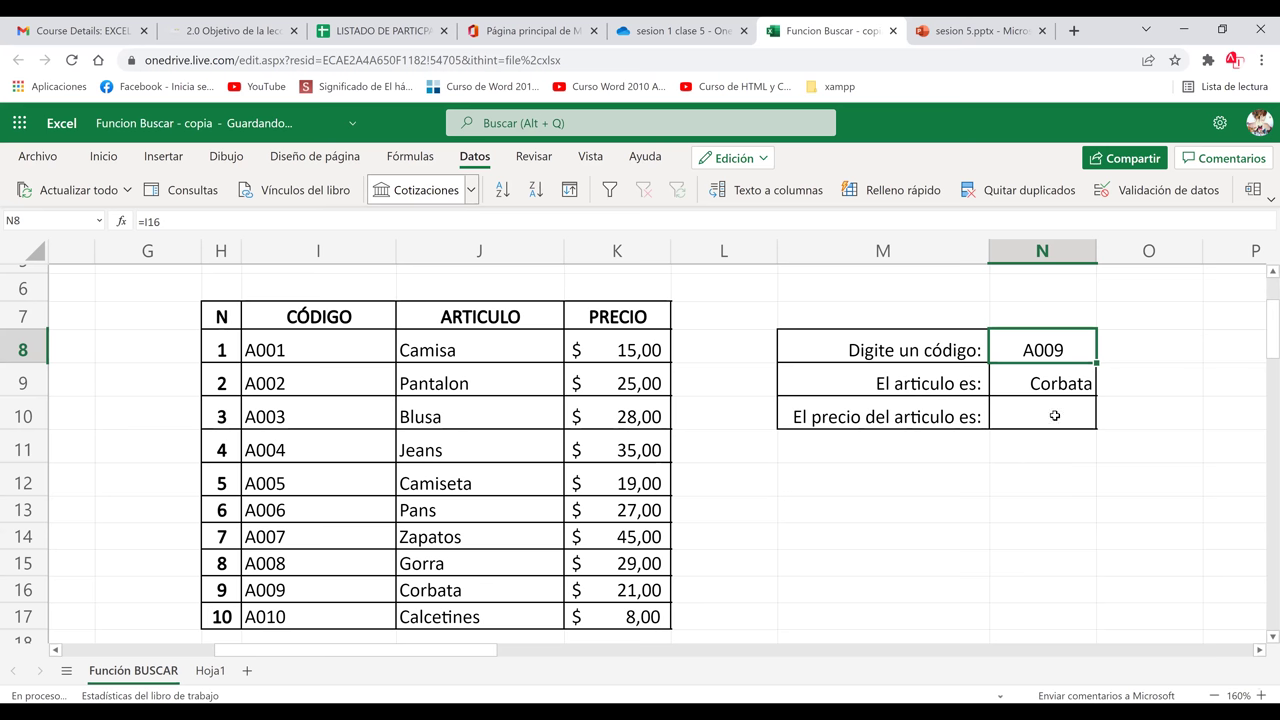
# - Start a BUSCAR formula in the article price cell N10 with the code in N8 as lookup value
pyautogui.click(1006, 426)
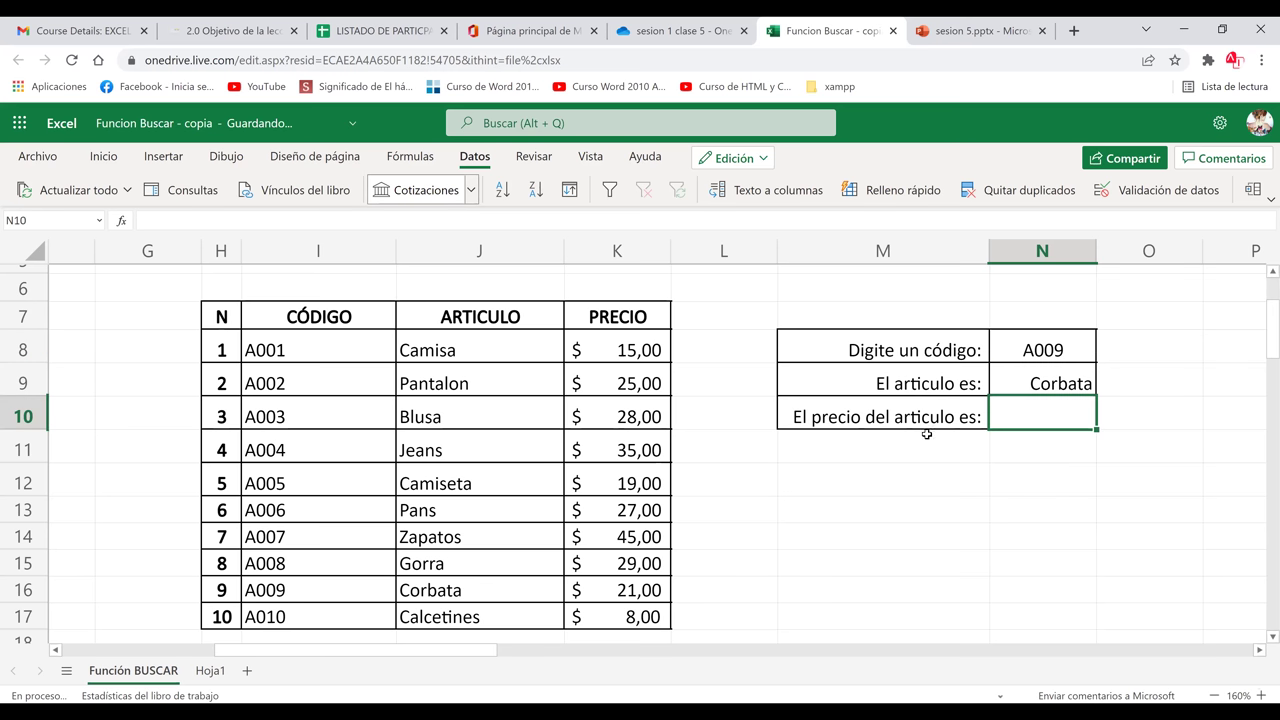
pyautogui.click(1085, 483)
pyautogui.click(1066, 405)
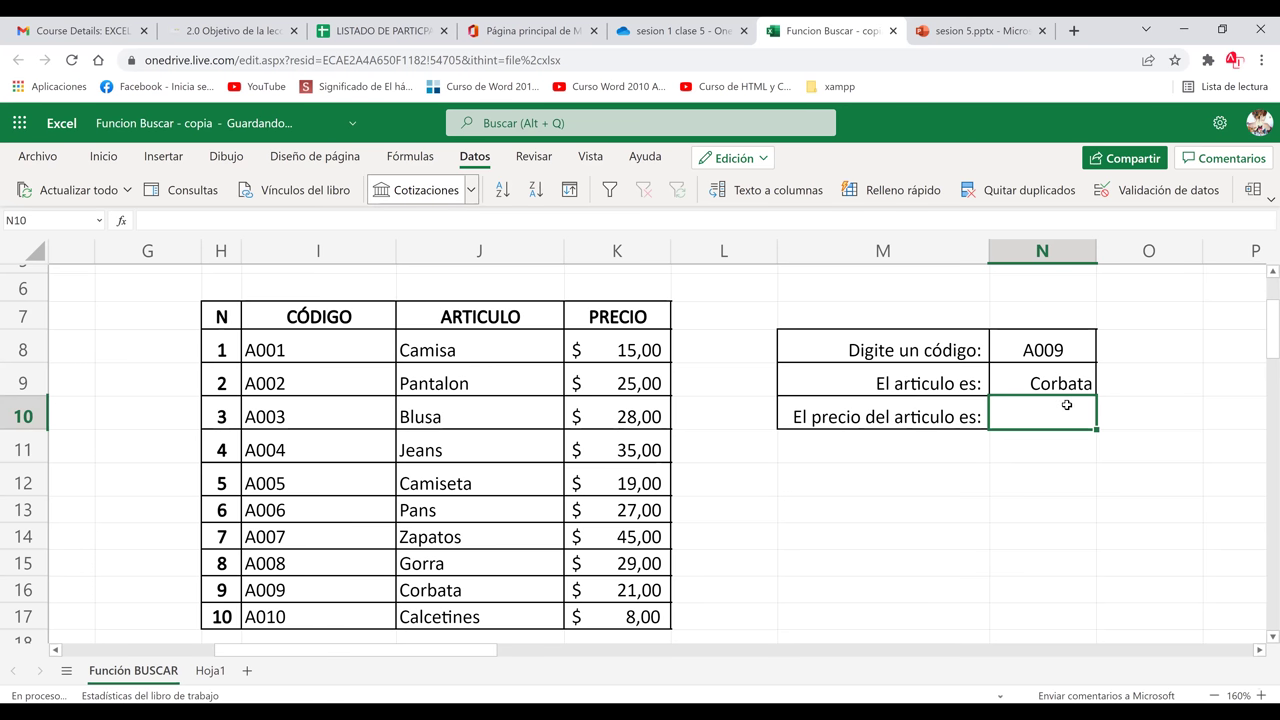
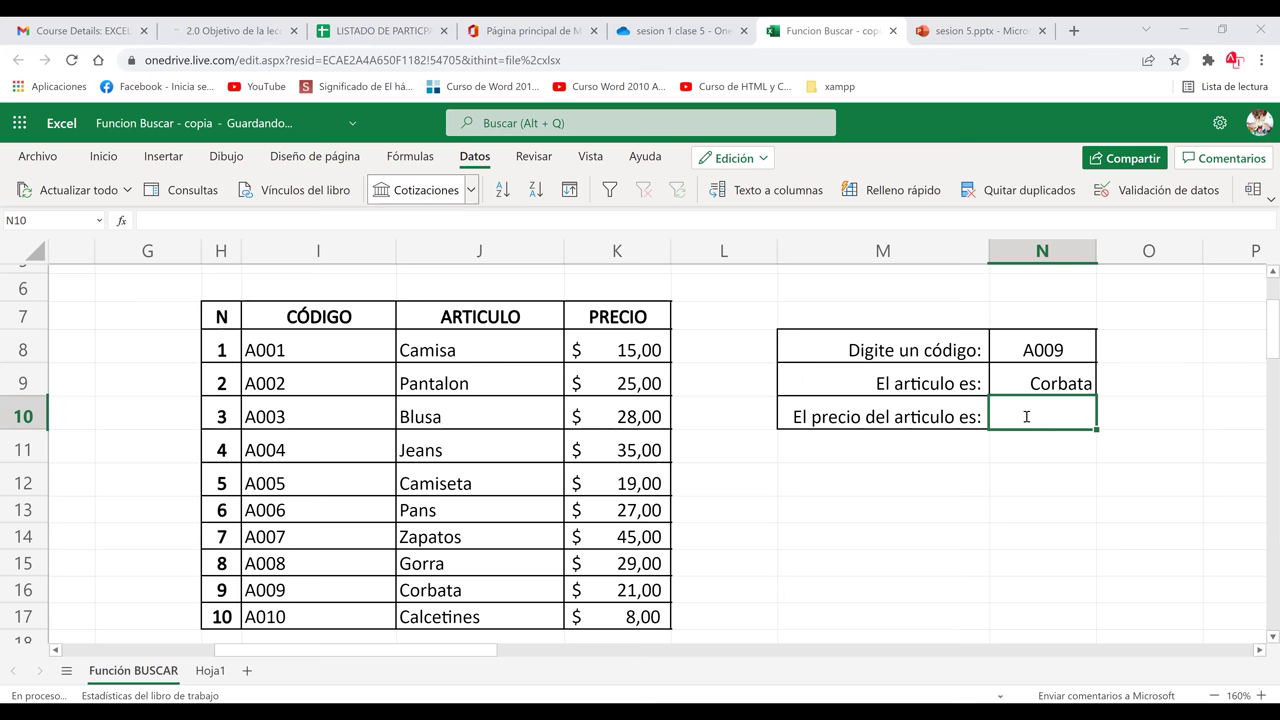
pyautogui.write('=')
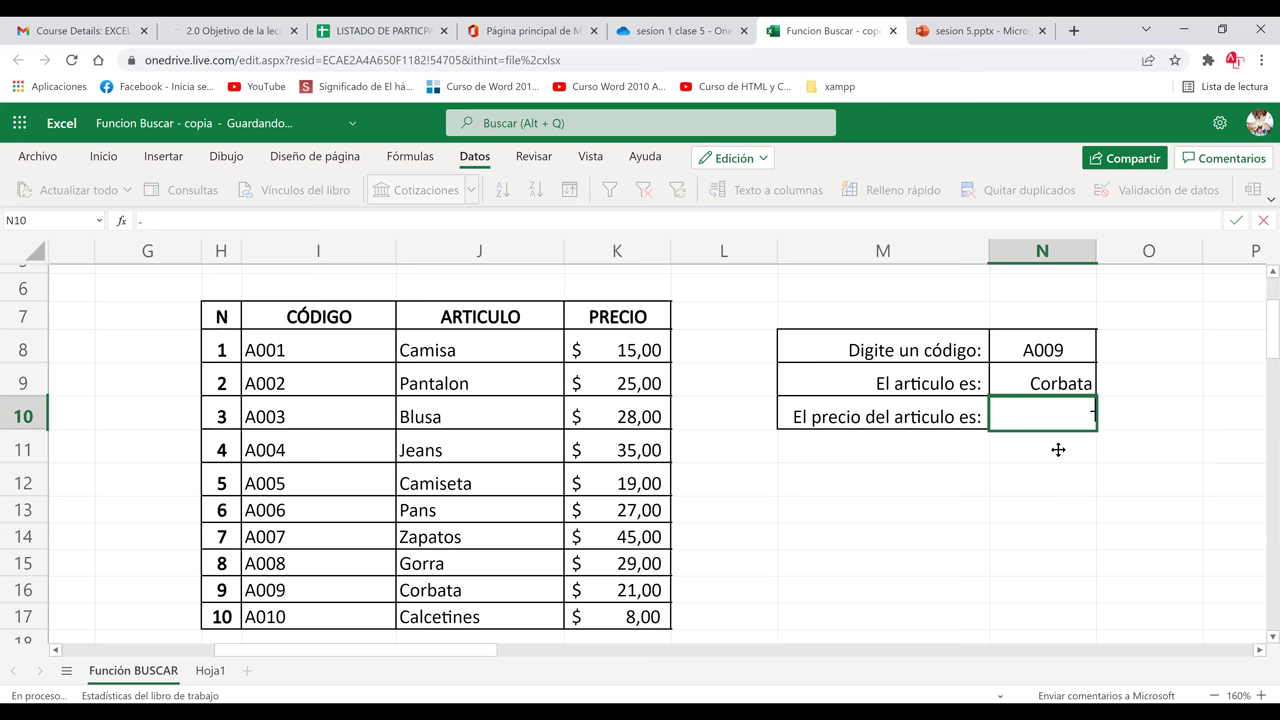
pyautogui.write('BUSCAR(')
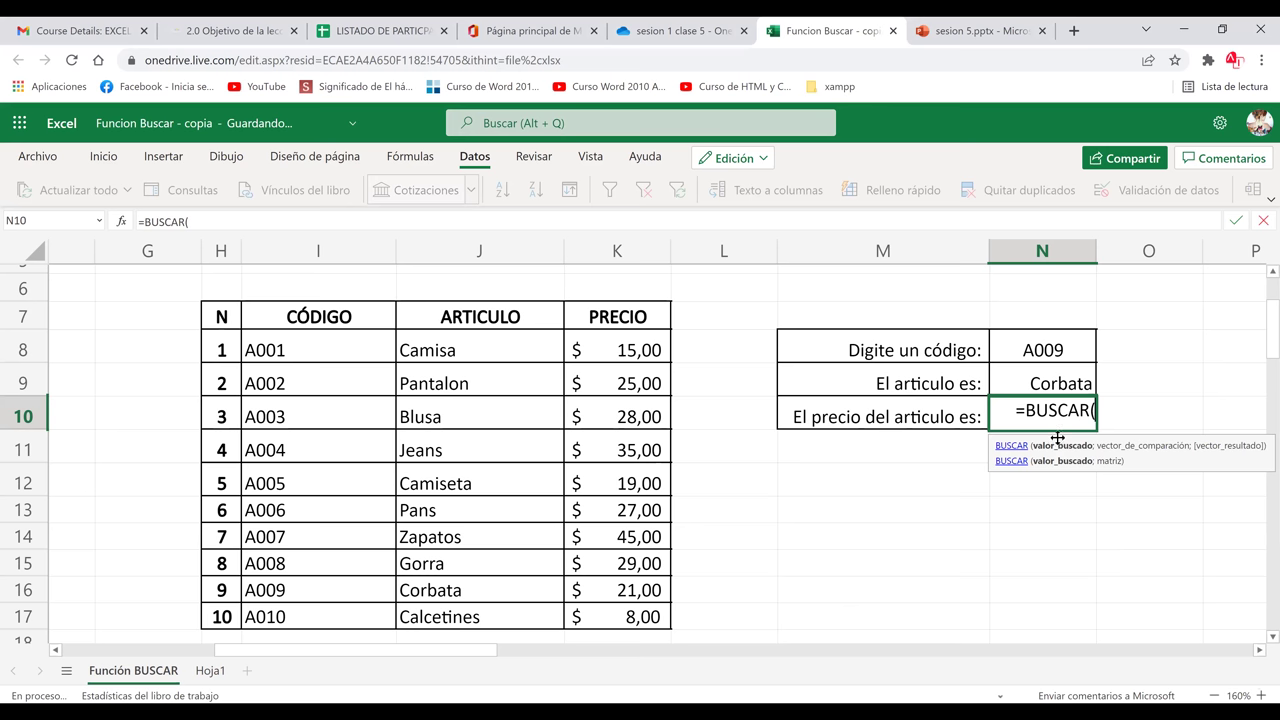
pyautogui.click(1055, 349)
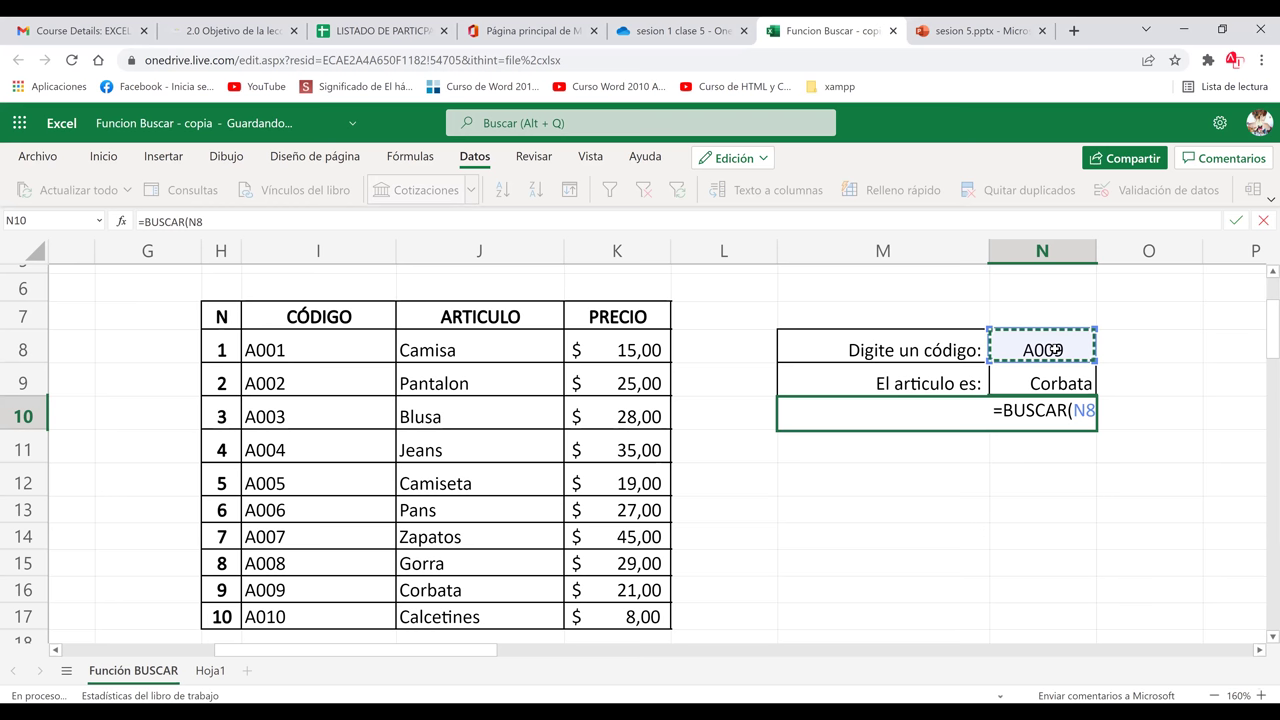
pyautogui.write(';')
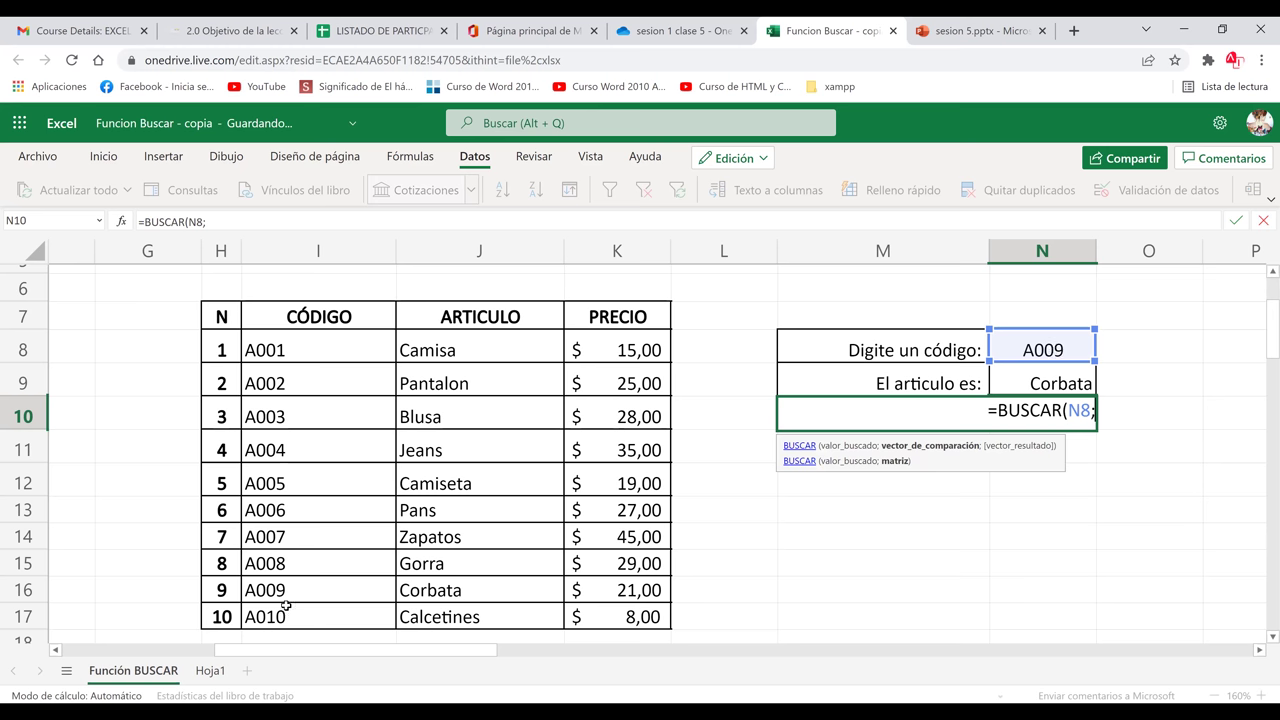
# - Complete the N10 formula with the codes I8:I17 as comparison vector and the prices K8:K17 as result vector
pyautogui.moveTo(287, 350); pyautogui.dragTo(287, 608)
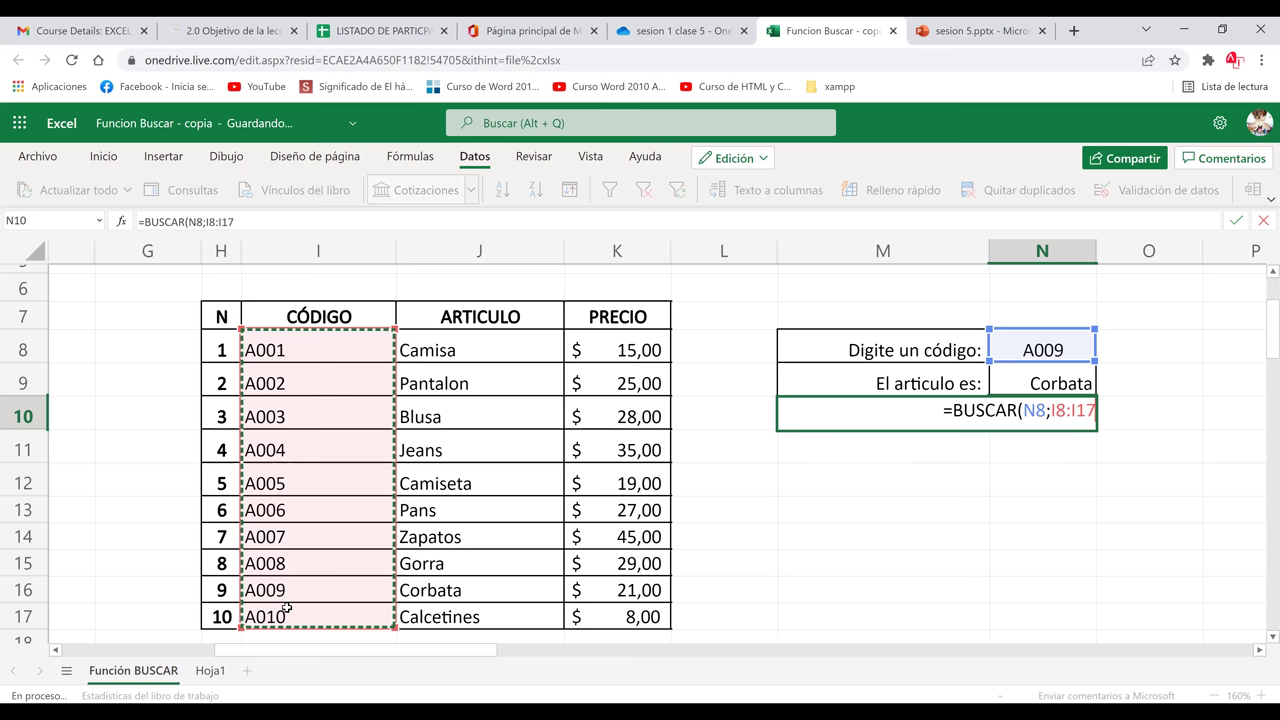
pyautogui.write(';')
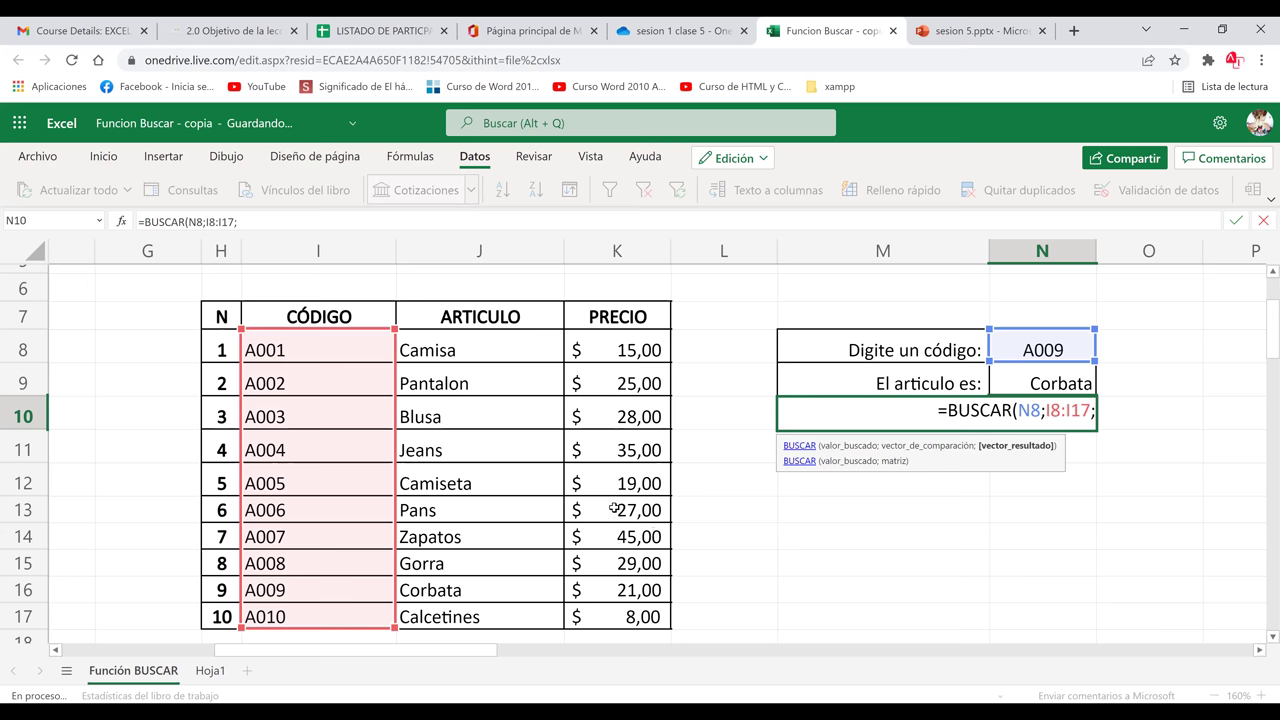
pyautogui.moveTo(617, 350); pyautogui.dragTo(626, 613)
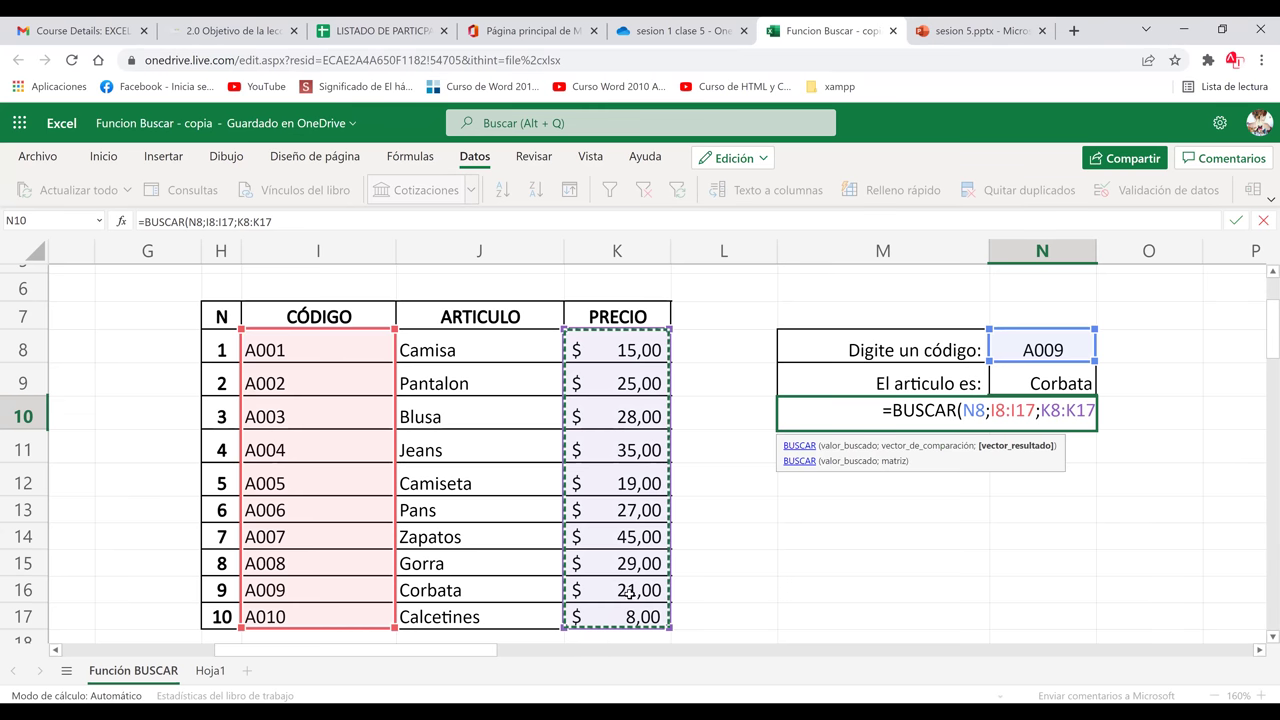
pyautogui.press('Return')
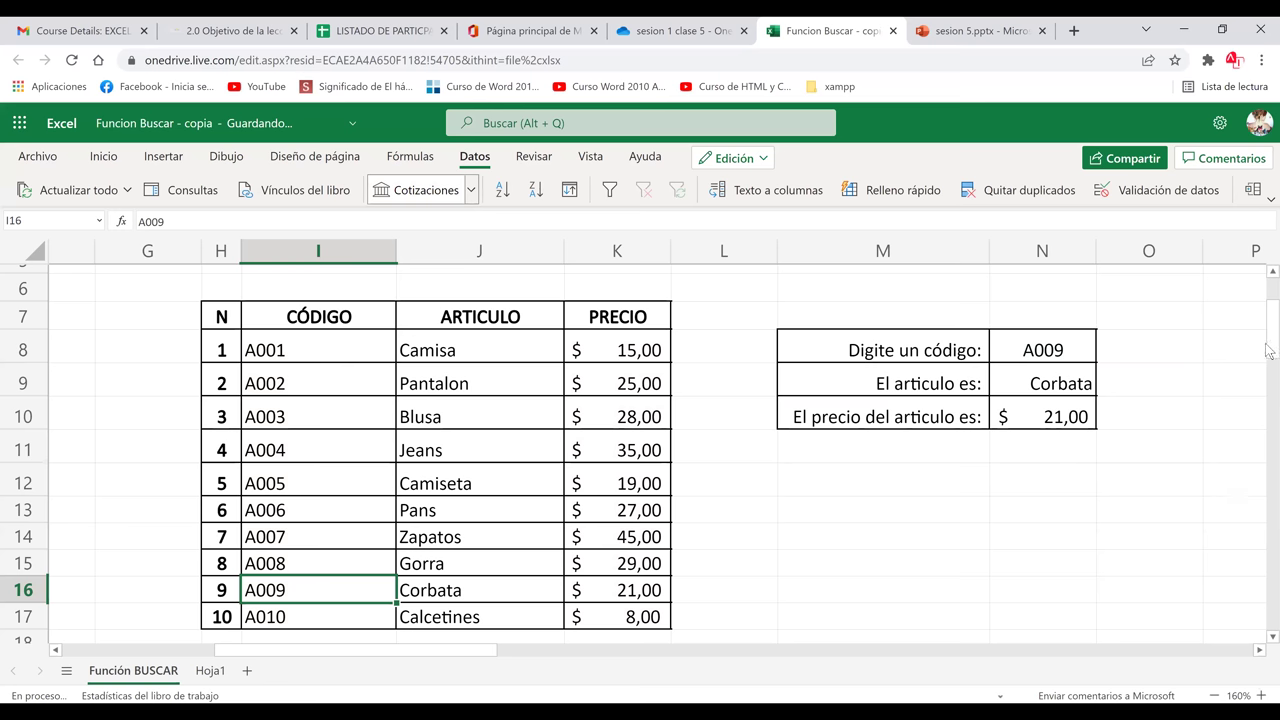
pyautogui.scroll(-1, 1268, 350)
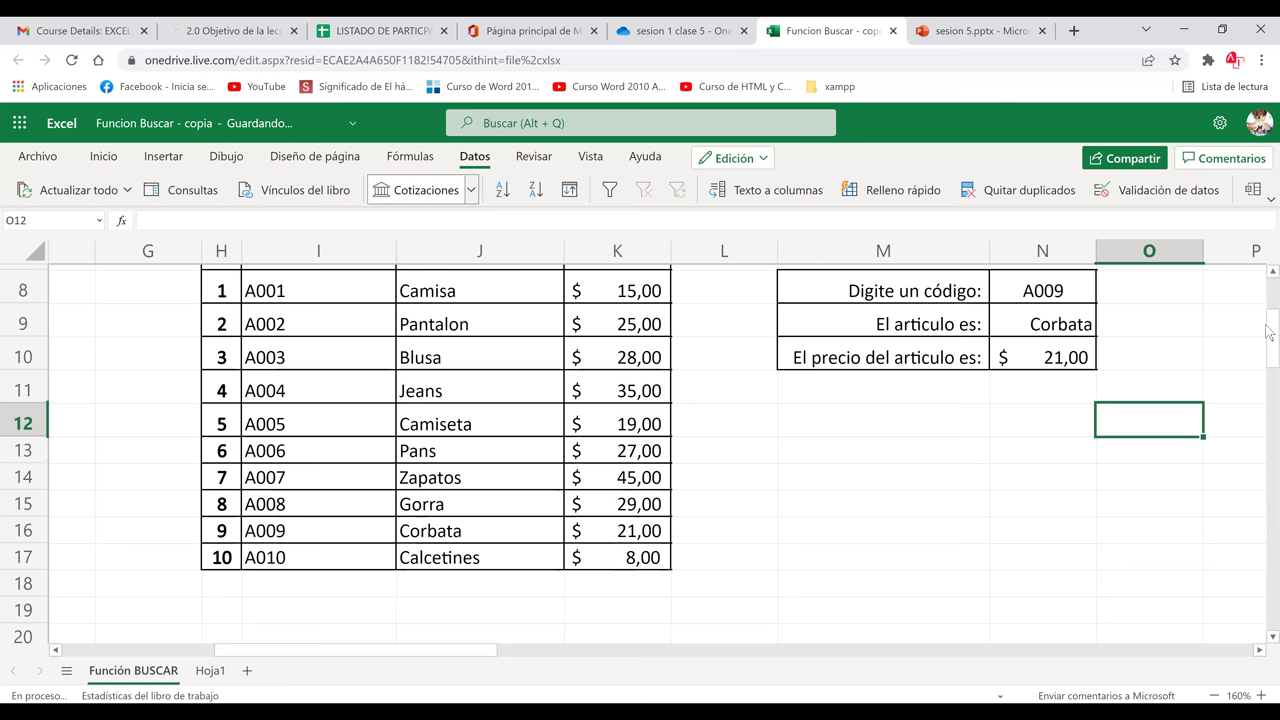
pyautogui.scroll(1, 1268, 340)
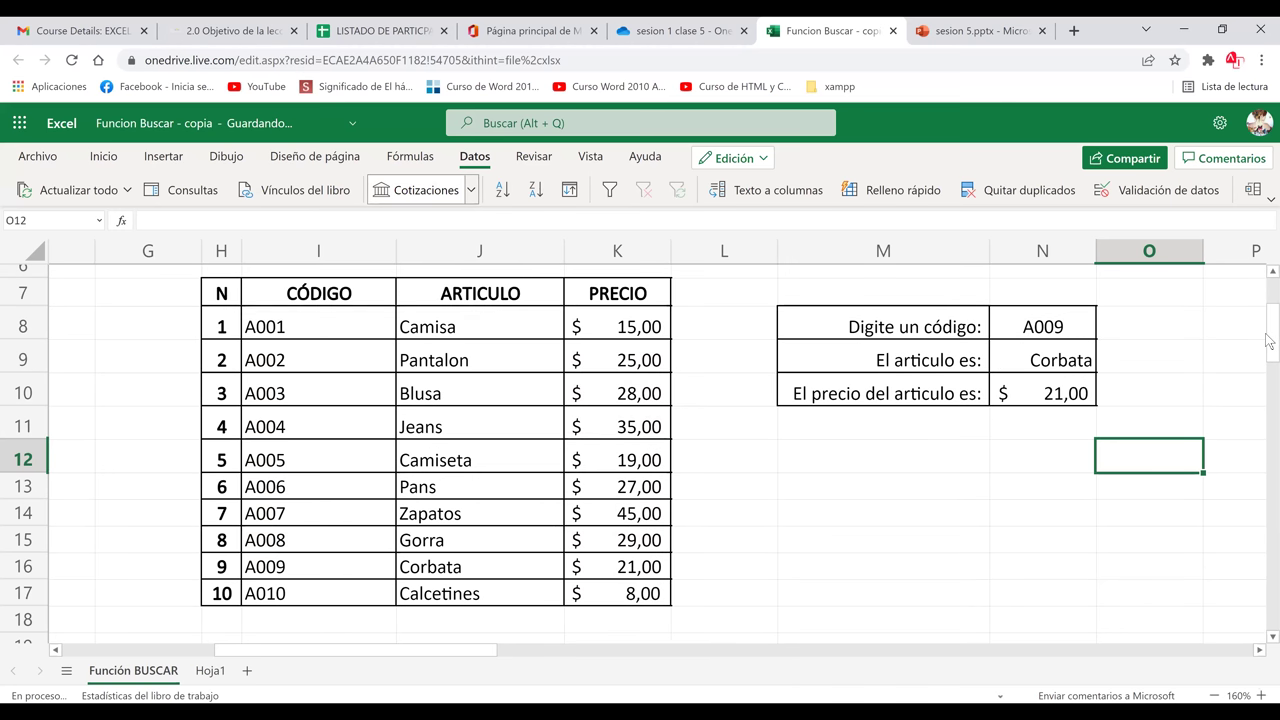
pyautogui.scroll(-1, 1268, 340)
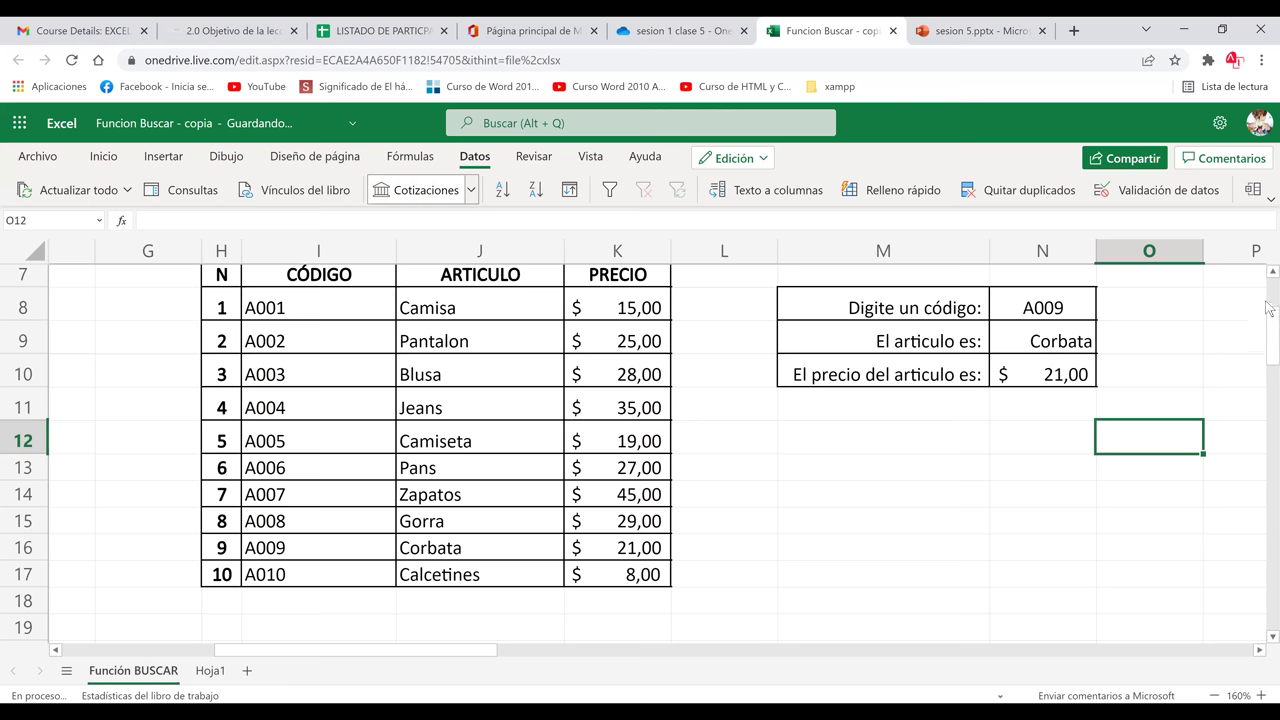
pyautogui.scroll(2, 1268, 308)
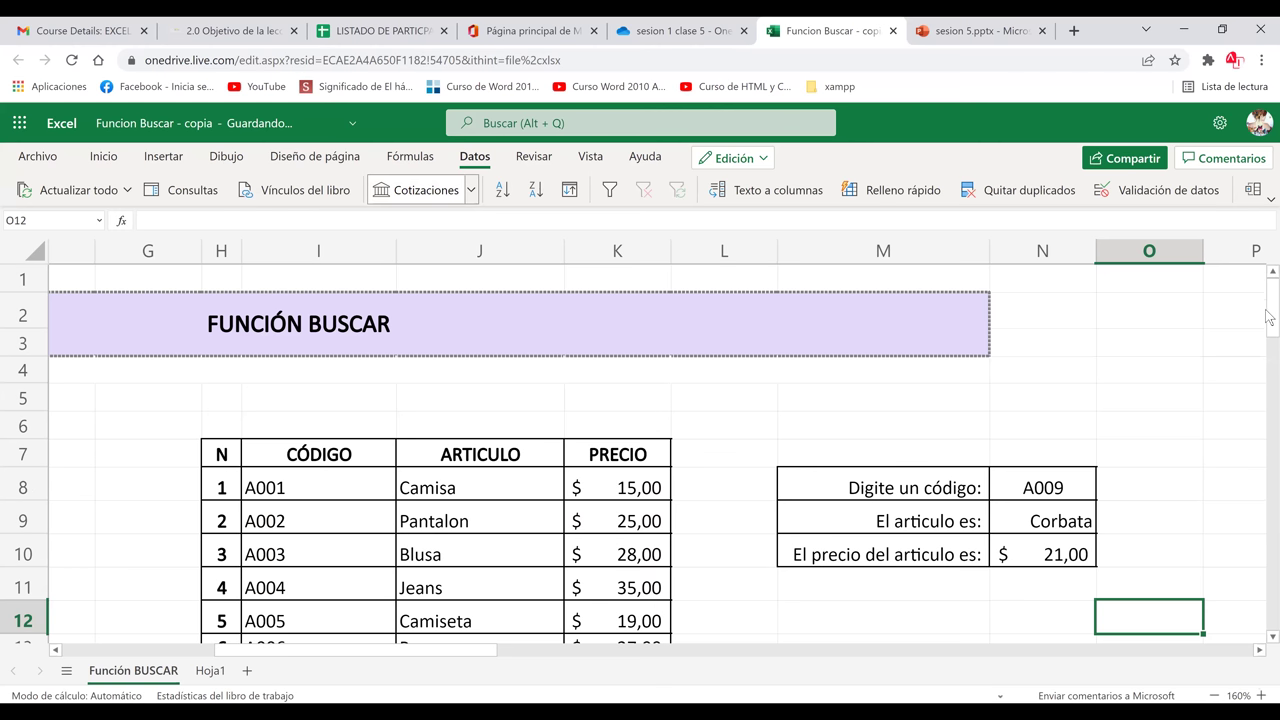
pyautogui.scroll(-1, 1268, 316)
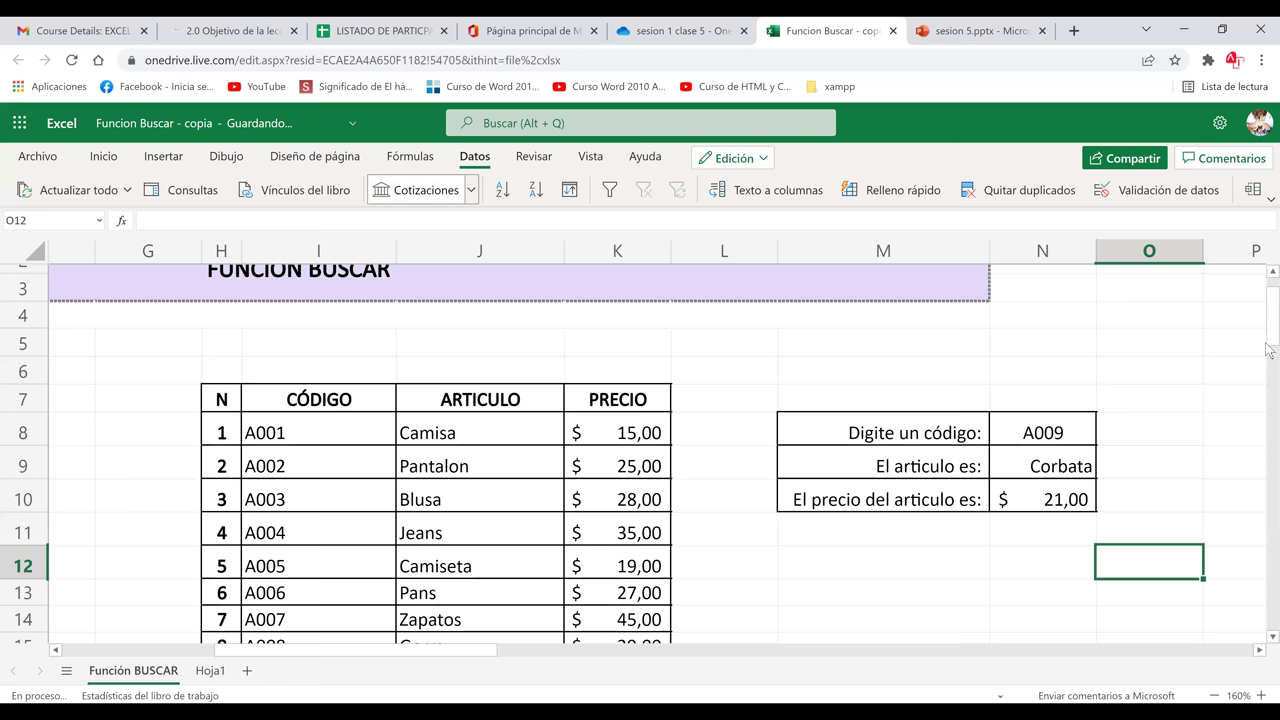
pyautogui.scroll(-1, 1268, 328)
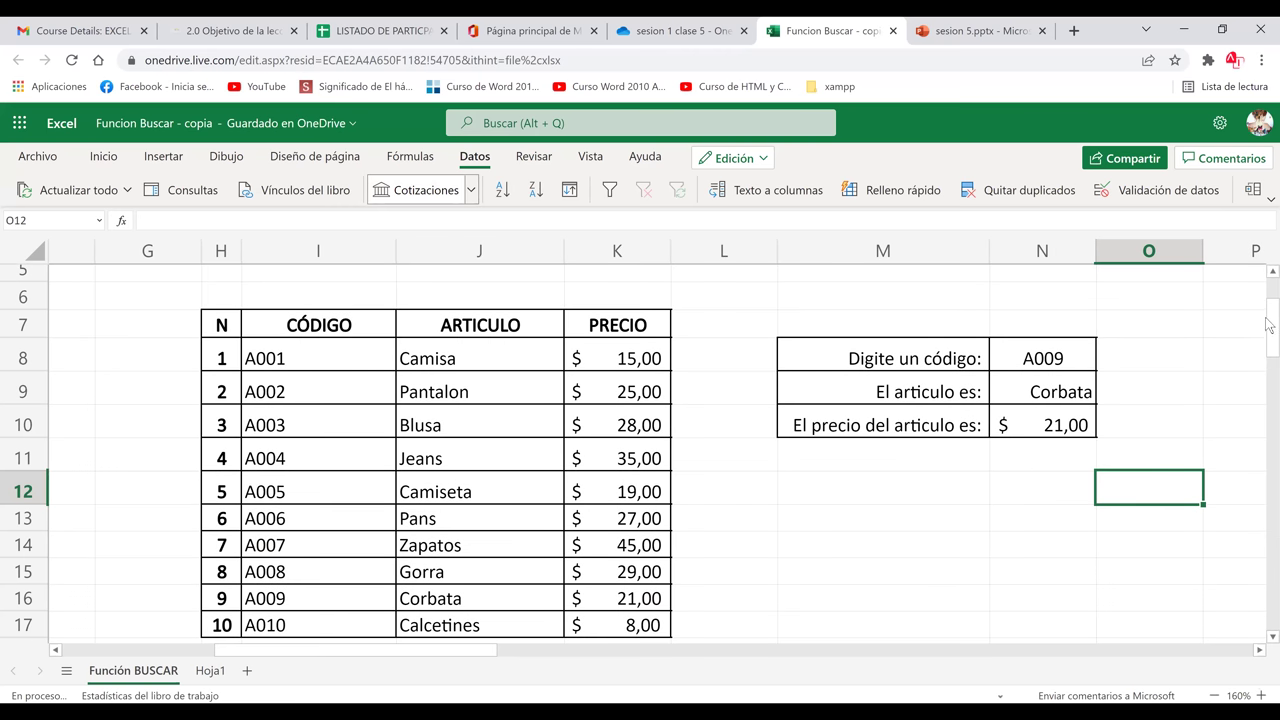
pyautogui.scroll(1, 1268, 318)
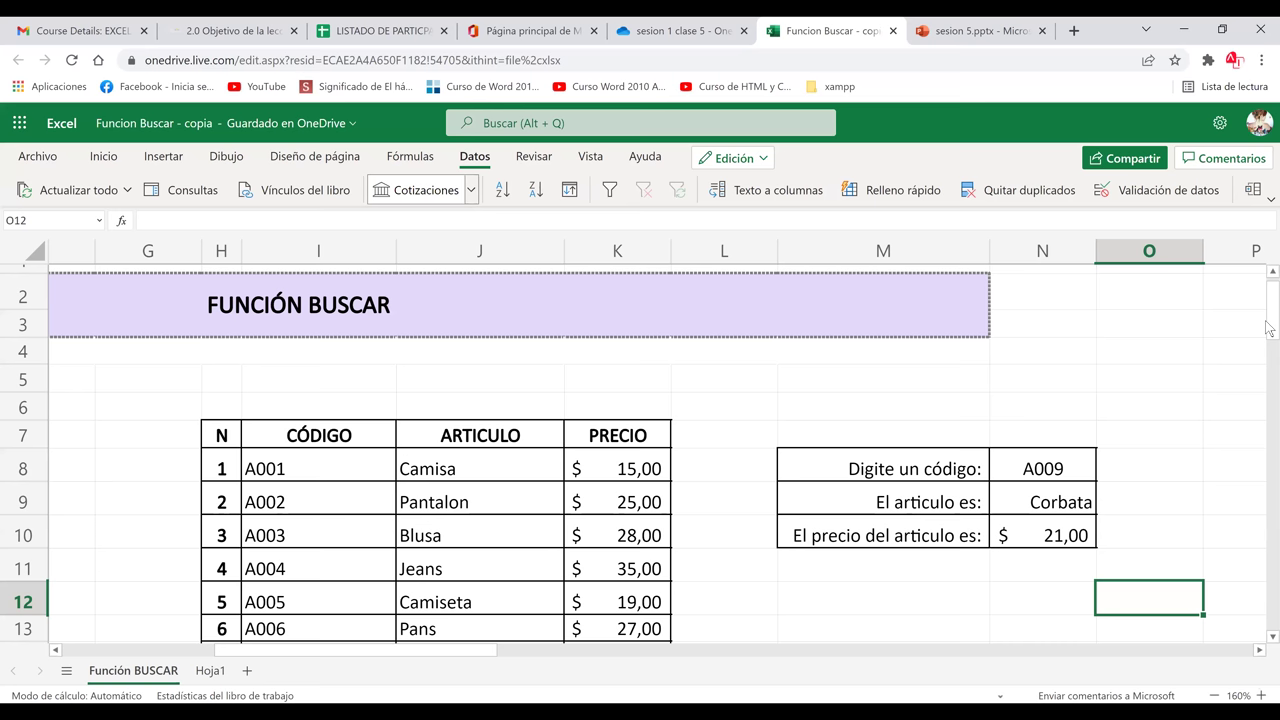
pyautogui.scroll(-1, 851, 514)
pyautogui.click(851, 514)
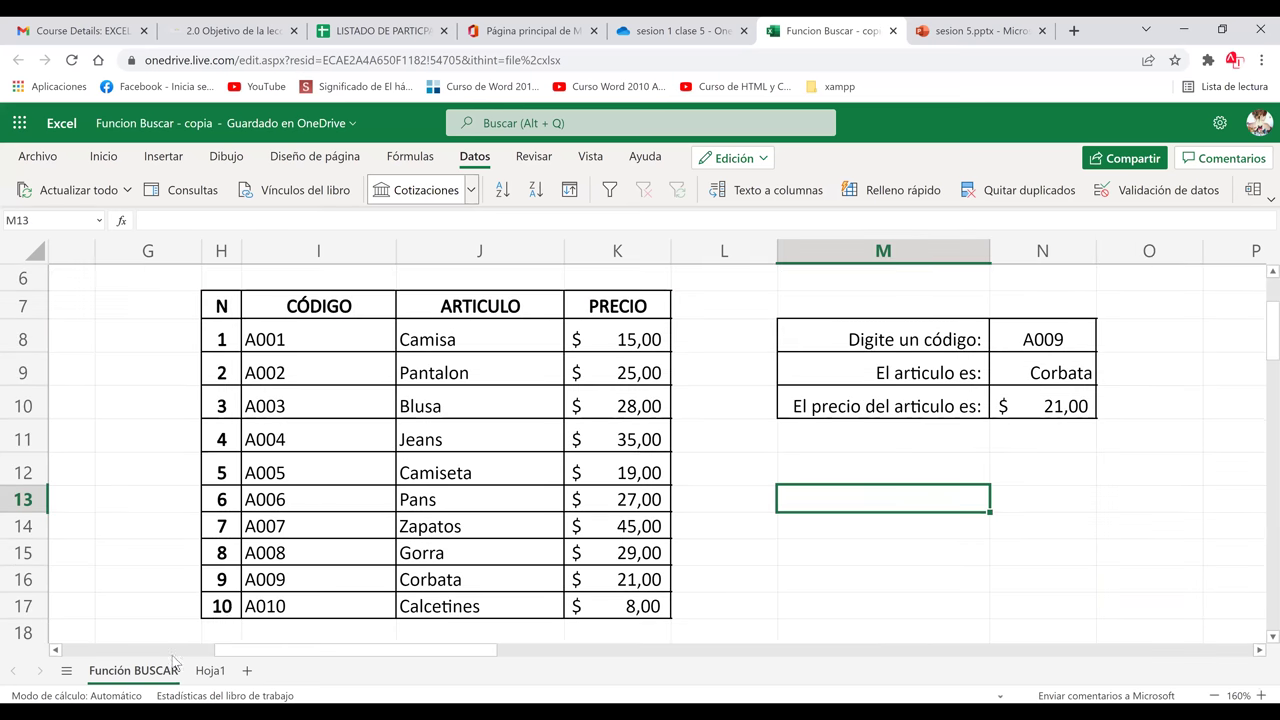
# - On sheet Hoja1, widen the NIVEL column to fit its text and apply all borders to the table A1:G12
pyautogui.click(207, 677)
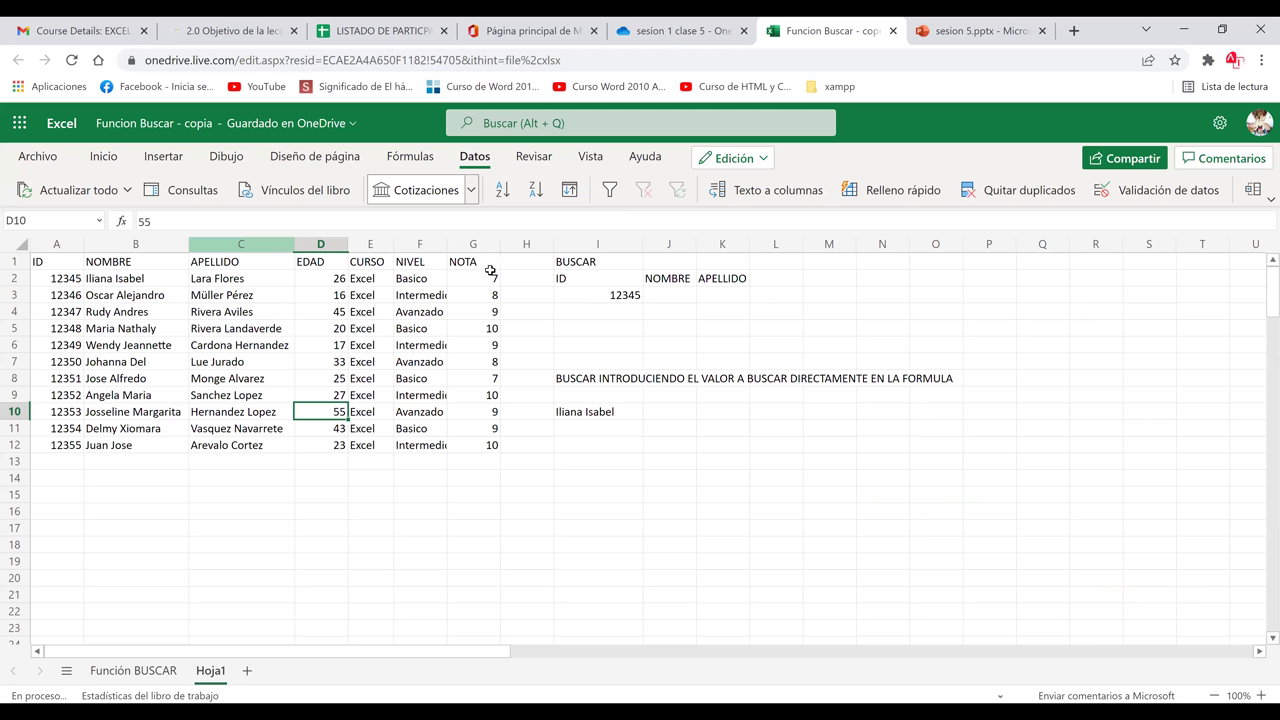
pyautogui.moveTo(61, 259); pyautogui.dragTo(494, 363)
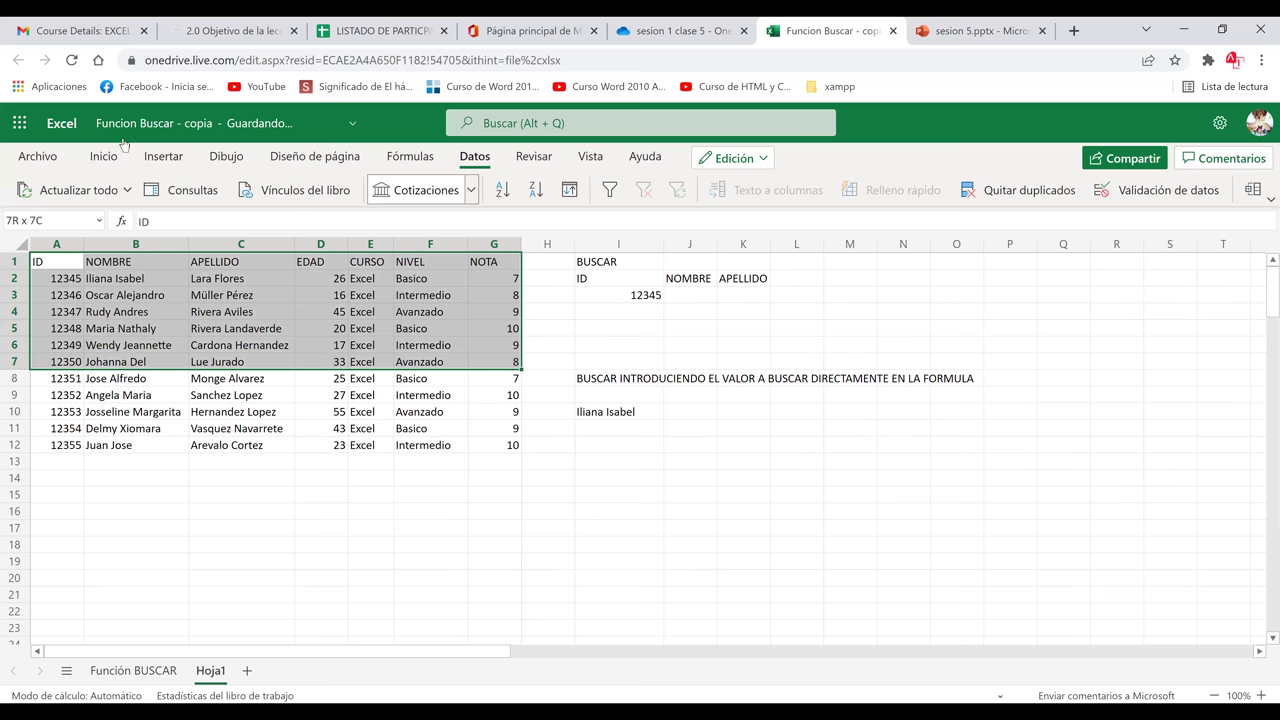
pyautogui.hotkey('ctrl', 'a')
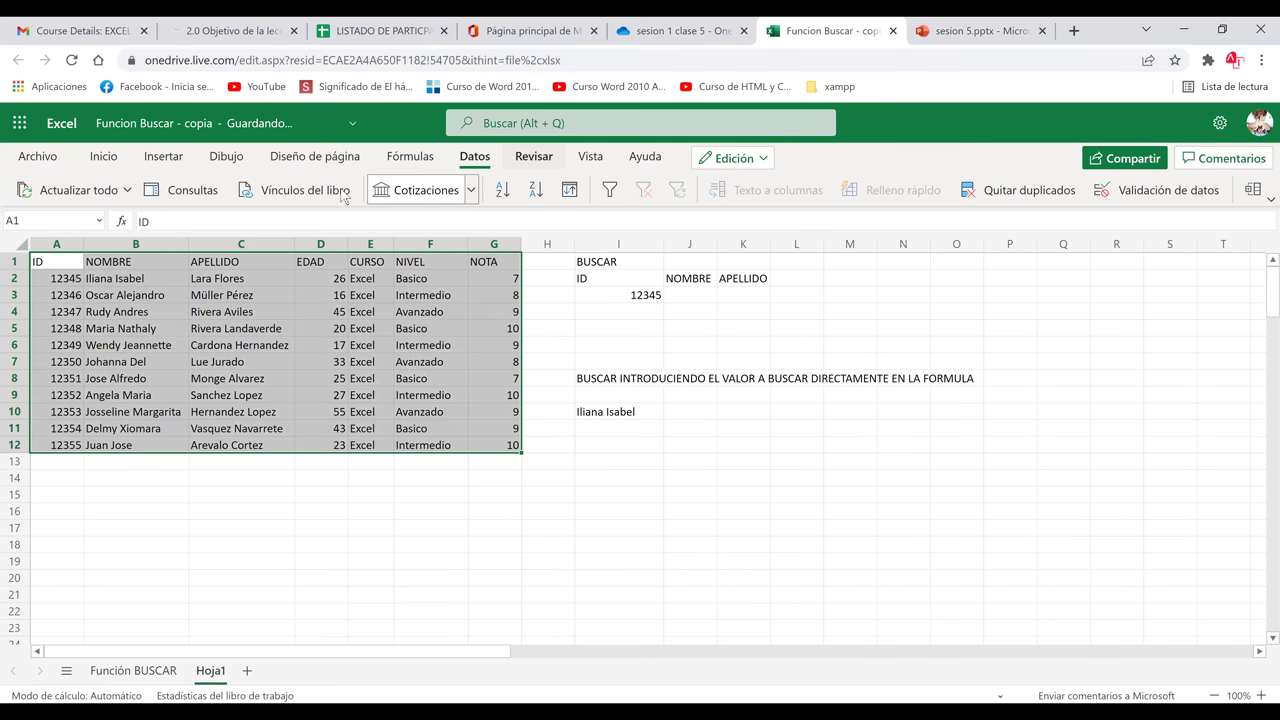
pyautogui.hotkey('alt', 'h')
pyautogui.press('b')
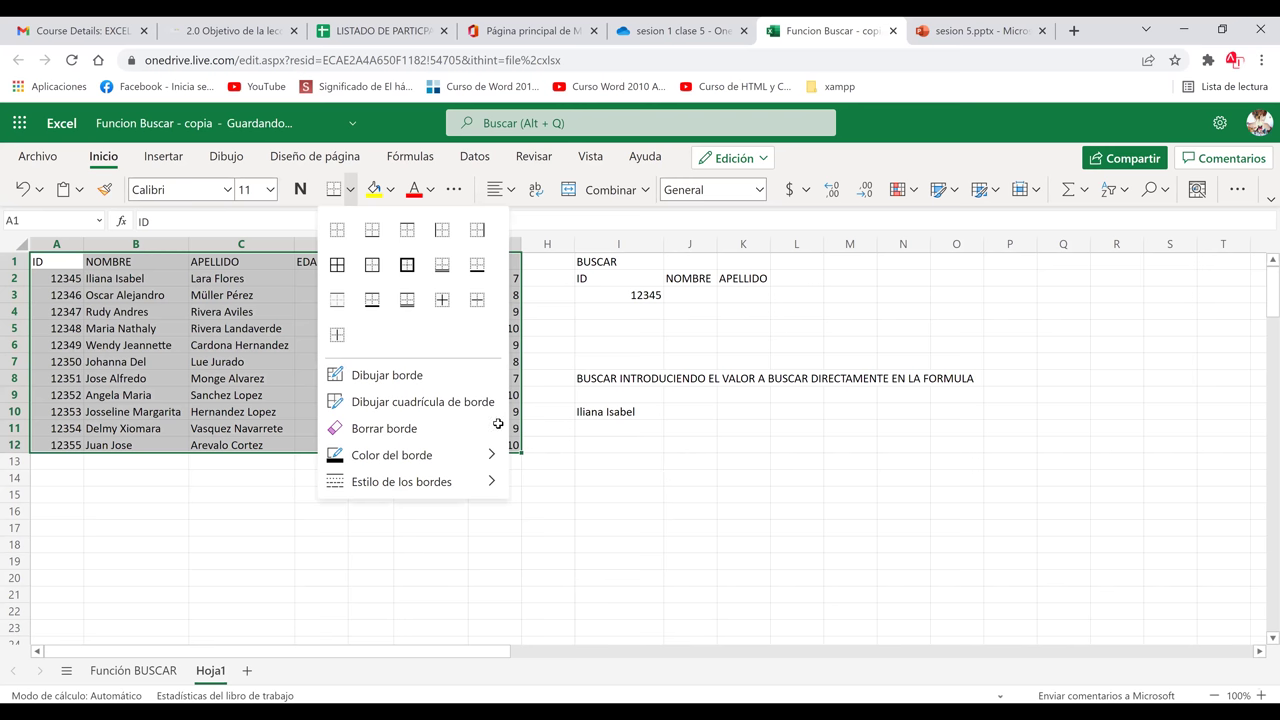
# - Apply all borders to the lookup block I2:K3 and fill its header cells I2:K2 with yellow
pyautogui.click(611, 260)
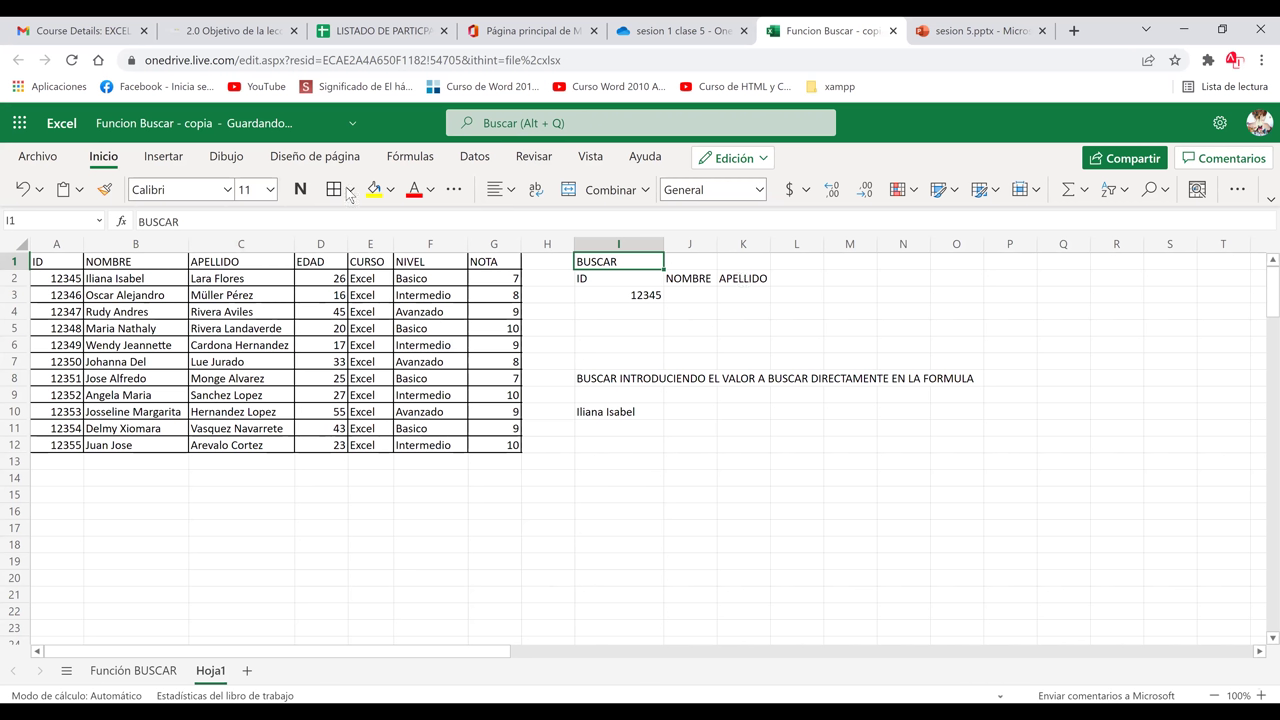
pyautogui.moveTo(605, 278); pyautogui.dragTo(743, 278)
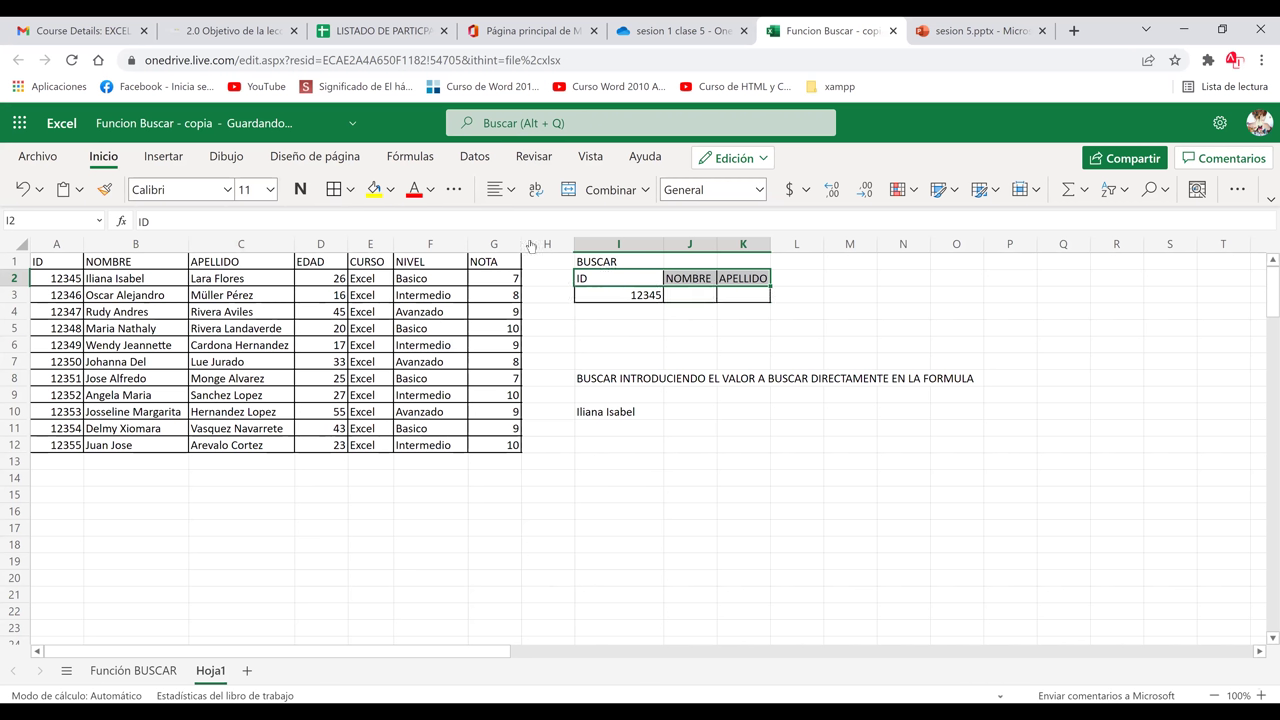
pyautogui.click(849, 395)
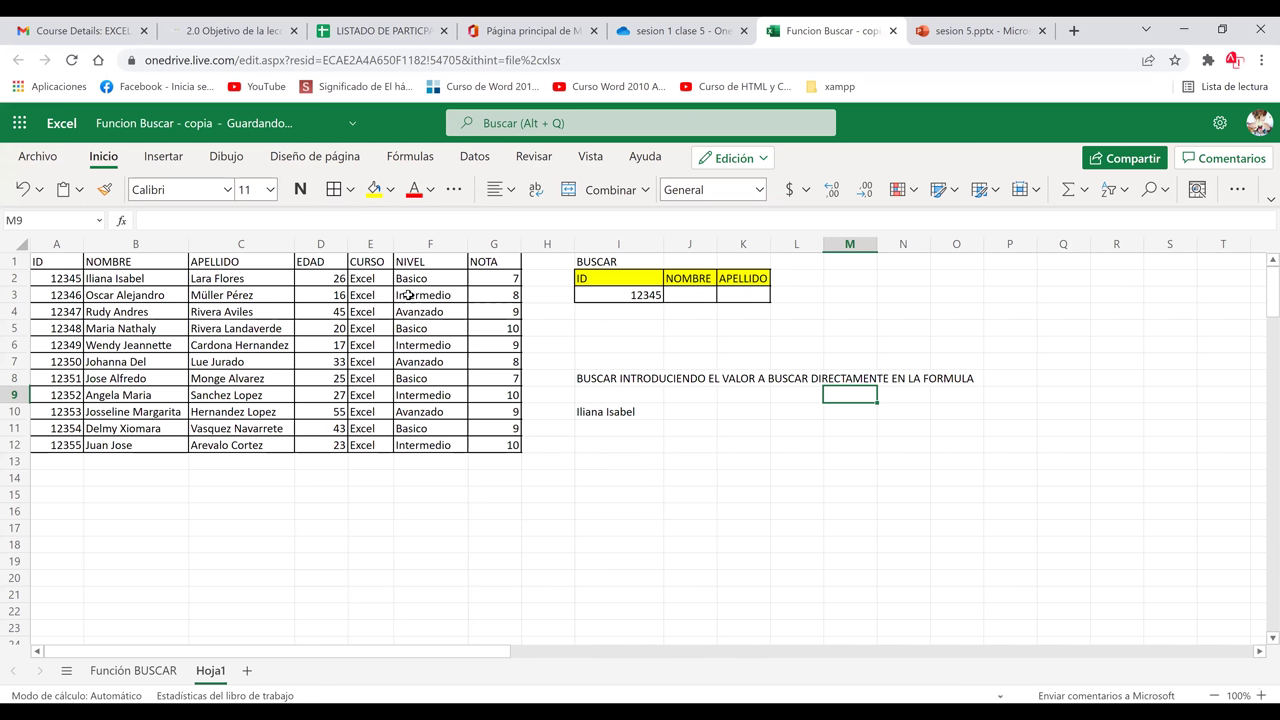
pyautogui.click(486, 292)
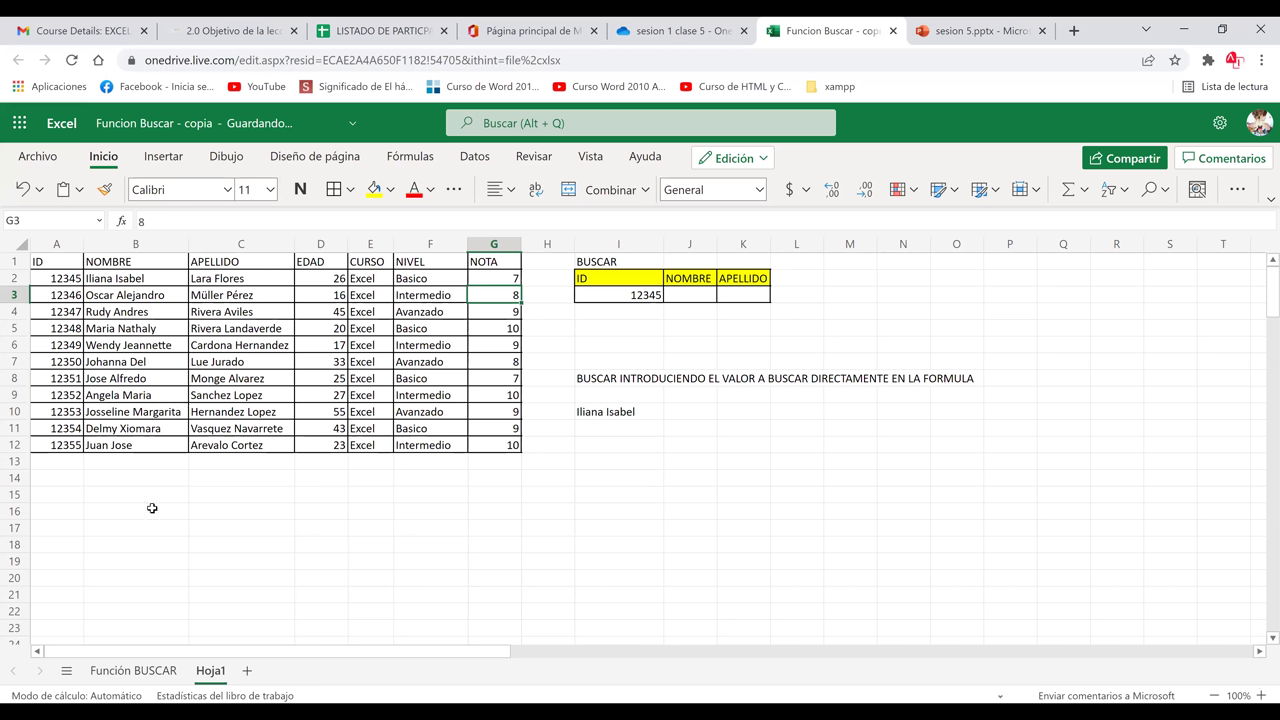
# - Start a BUSCAR formula in the NOMBRE cell J3 with the ID in I3 as lookup value
pyautogui.click(616, 298)
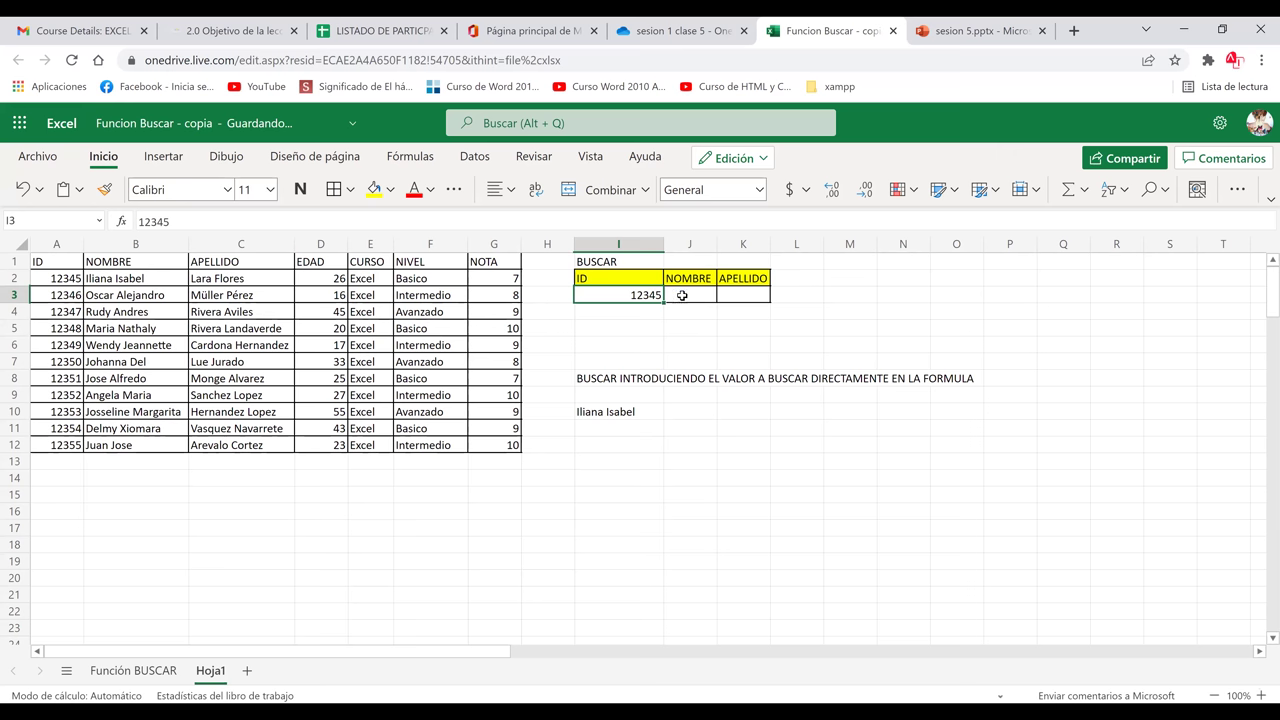
pyautogui.click(714, 296)
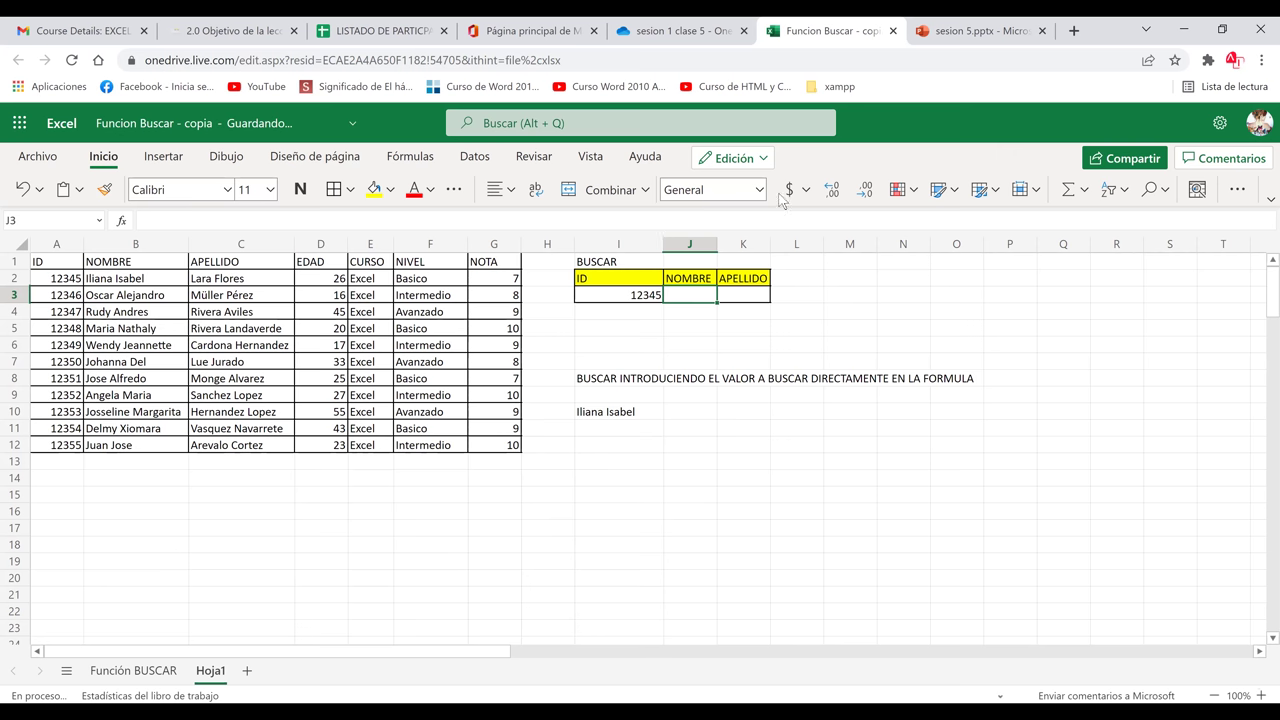
pyautogui.write('=buscar')
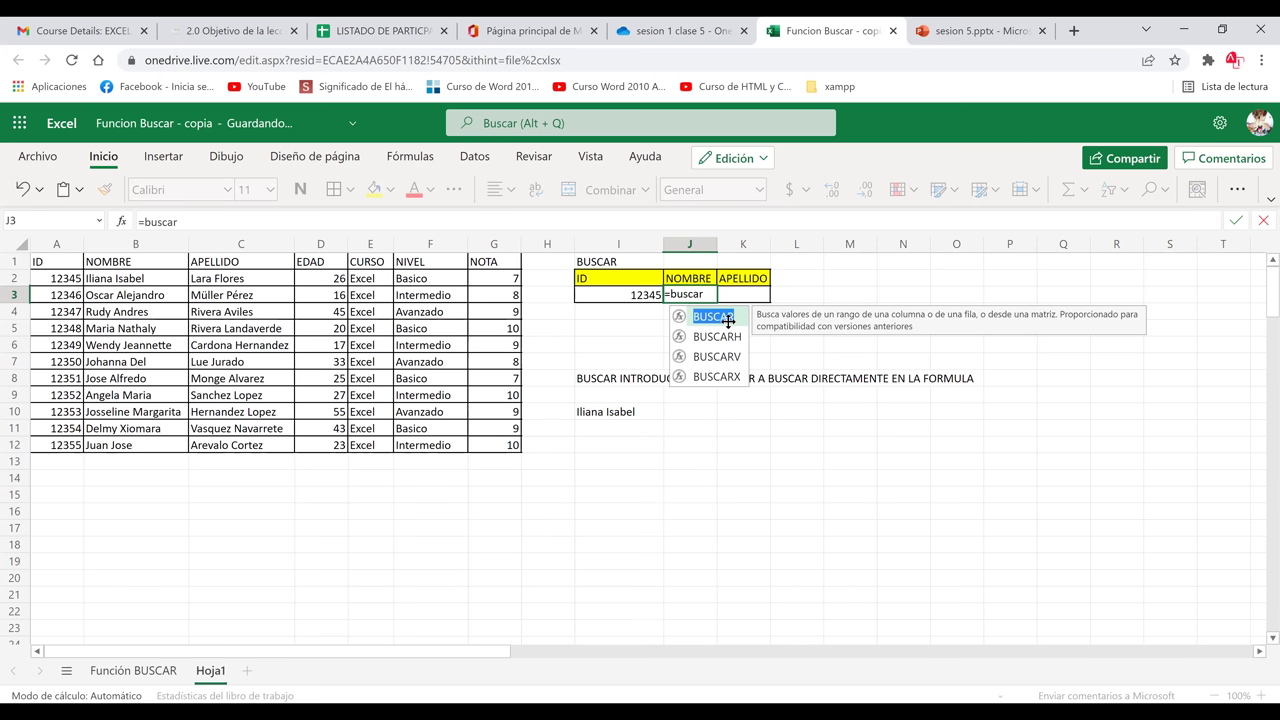
pyautogui.doubleClick(728, 320)
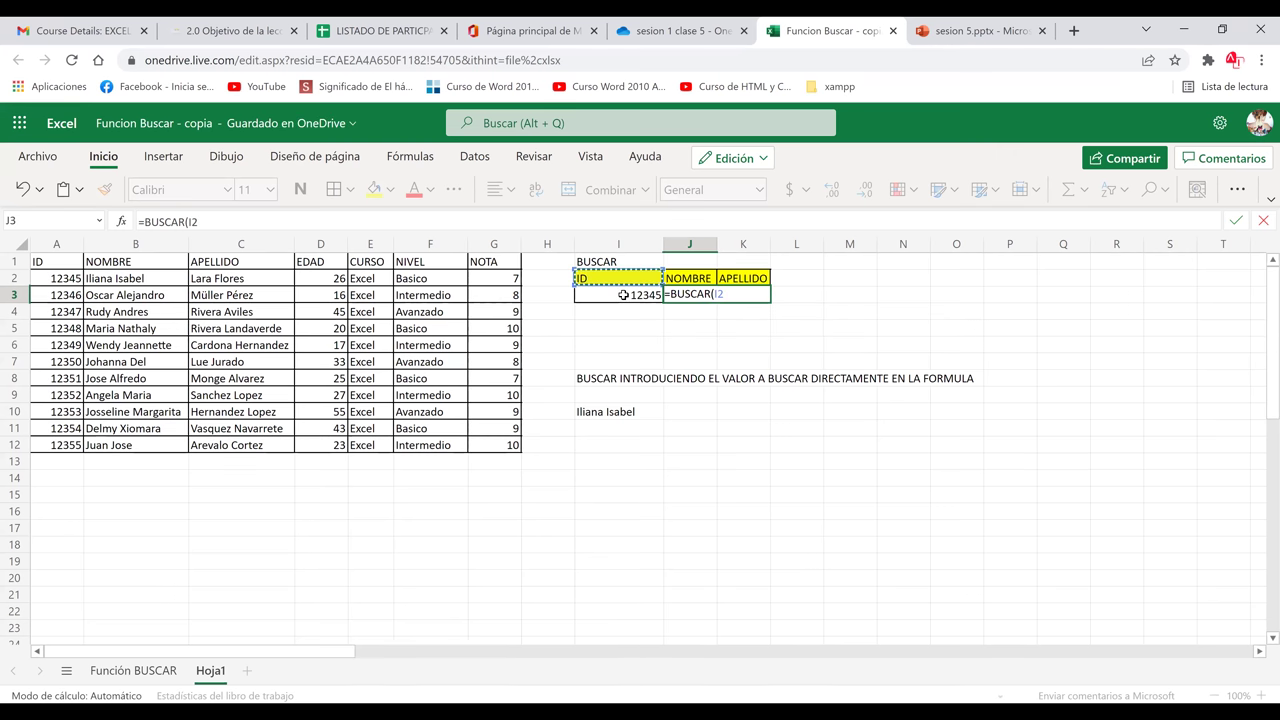
pyautogui.click(623, 295)
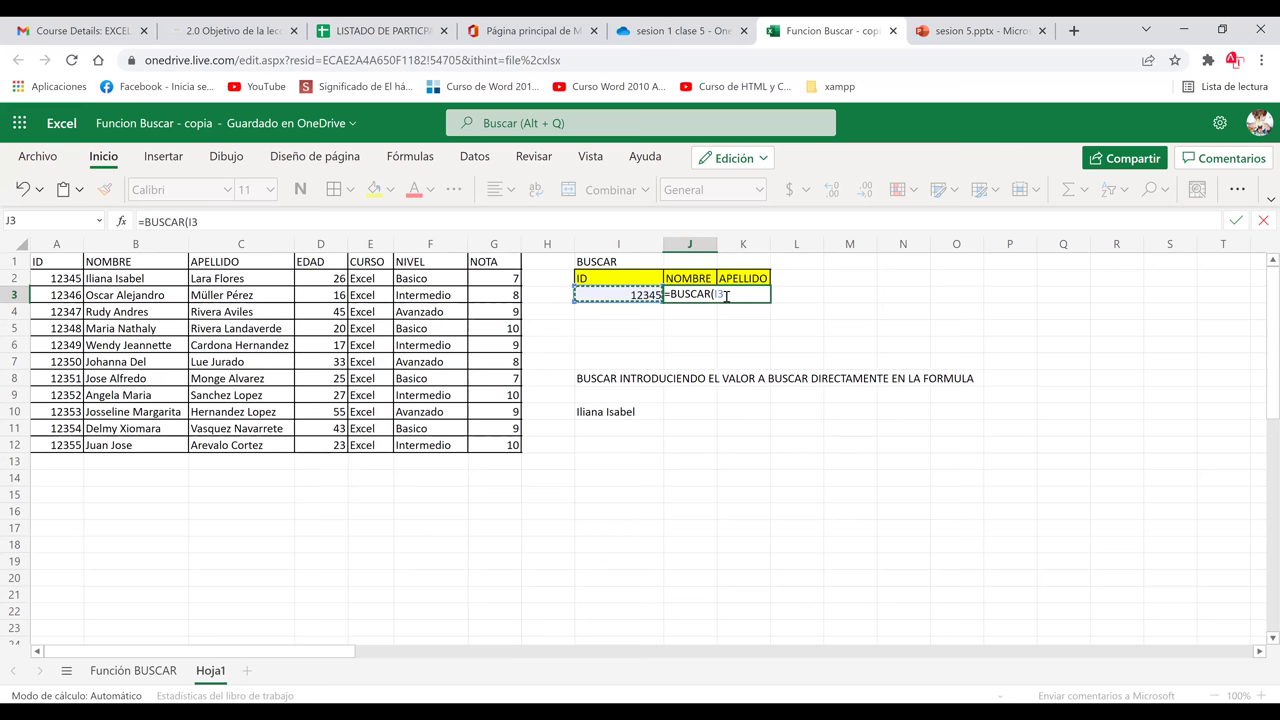
pyautogui.write(';')
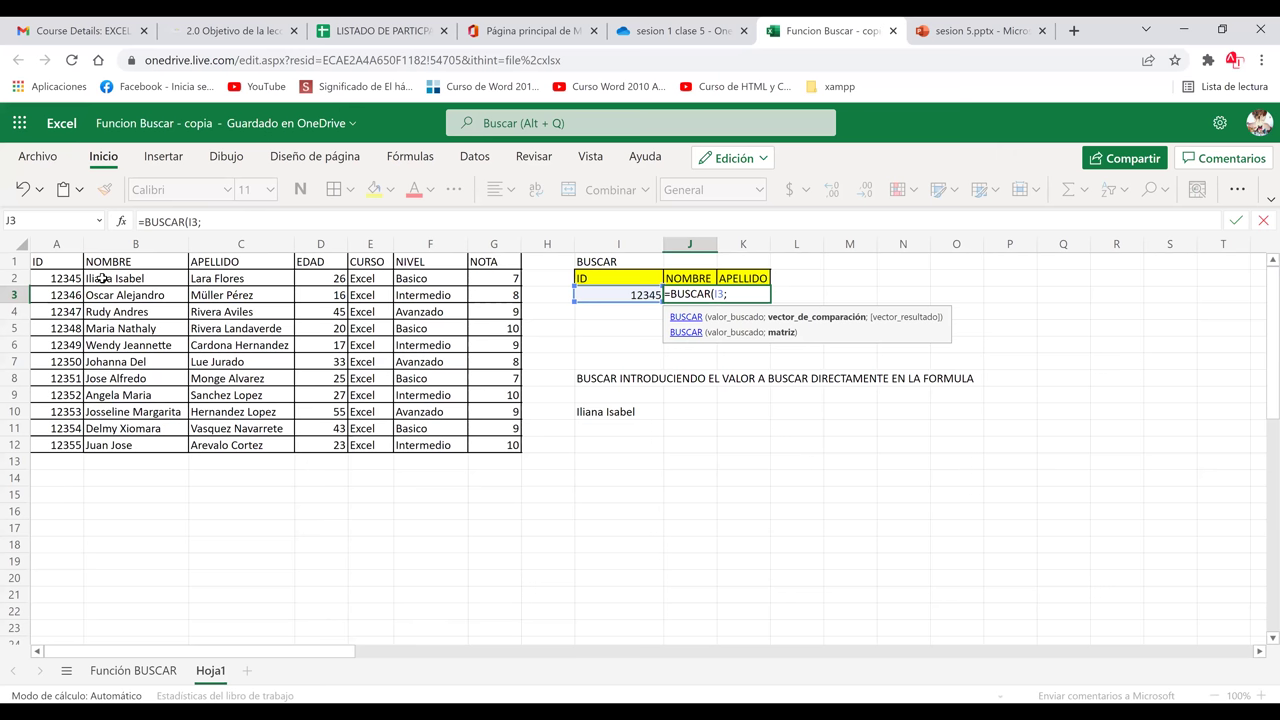
pyautogui.moveTo(135, 278); pyautogui.dragTo(135, 345)
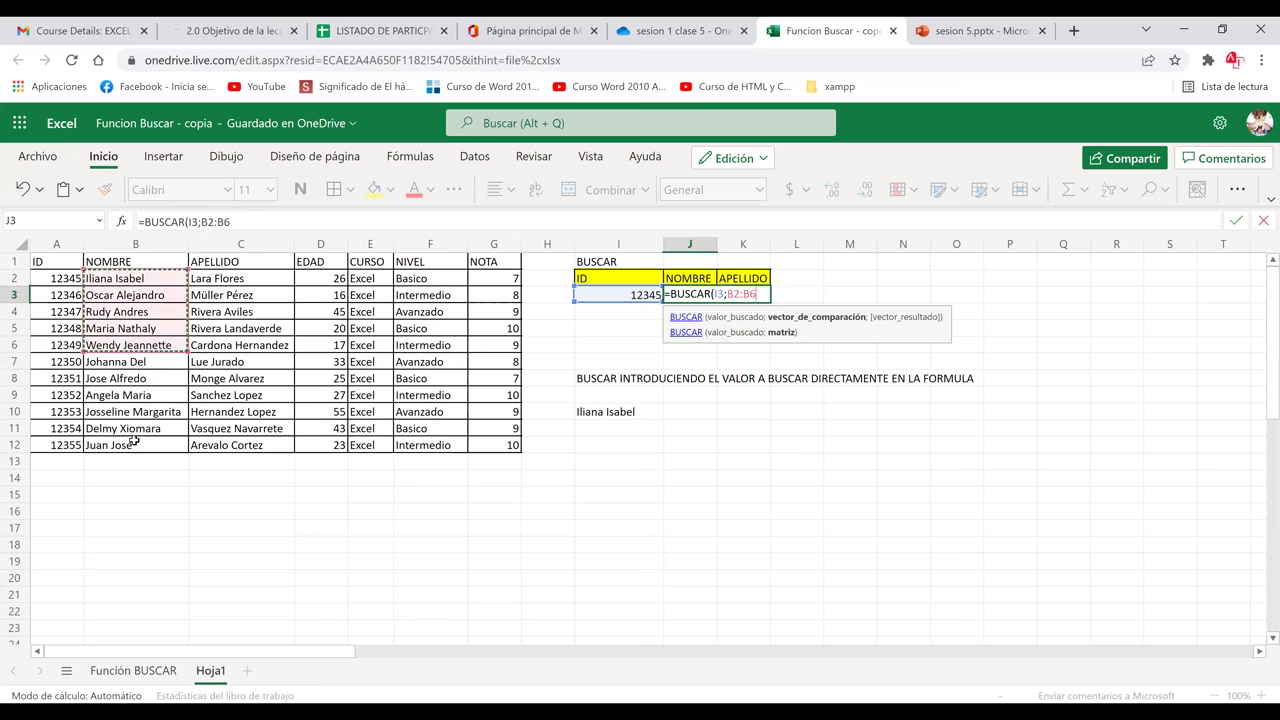
pyautogui.moveTo(133, 441); pyautogui.dragTo(133, 441)
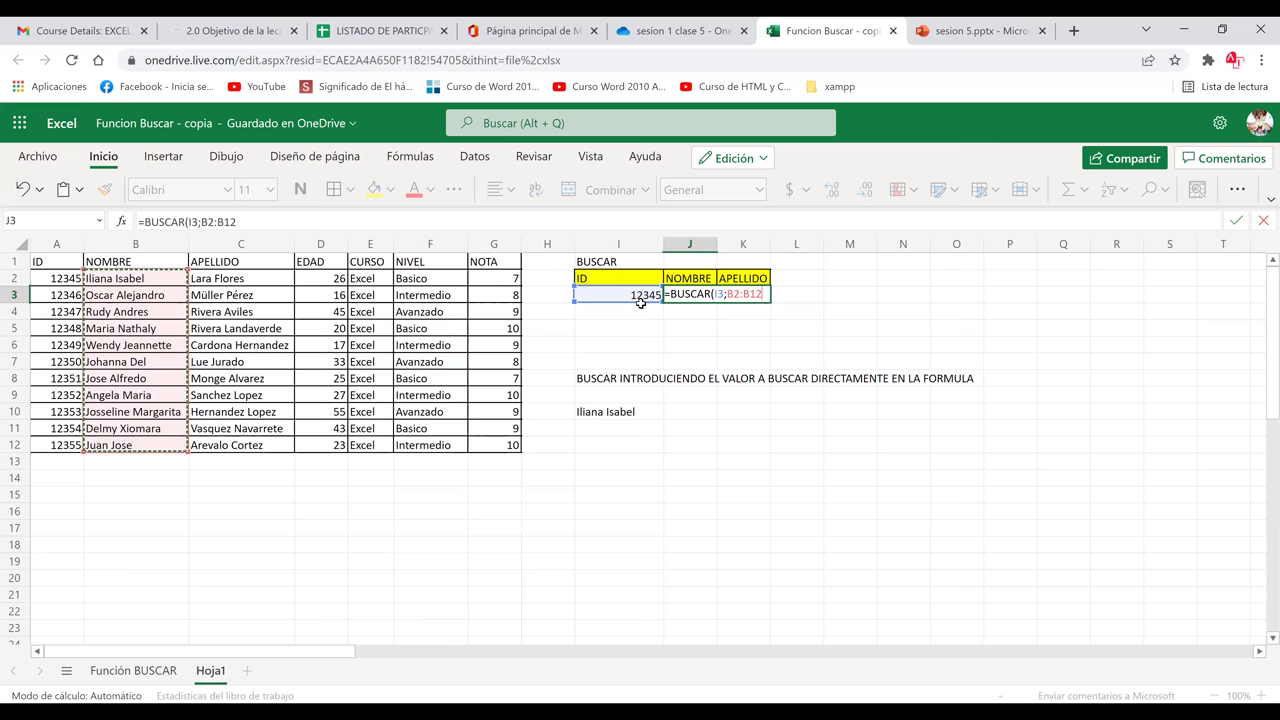
pyautogui.press('BackSpace')
pyautogui.press('BackSpace')
pyautogui.press('BackSpace')
pyautogui.press('BackSpace')
pyautogui.press('BackSpace')
pyautogui.press('BackSpace')
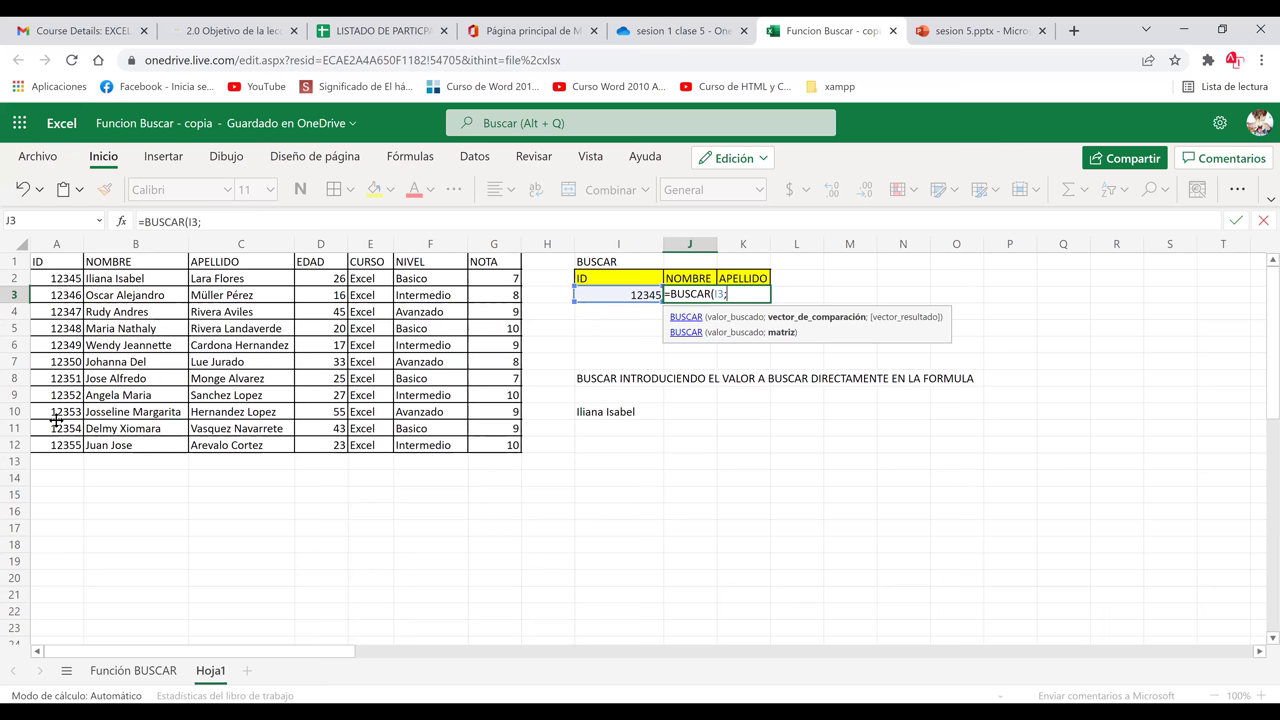
# - Complete the J3 formula with comparison vector A2:A12 and result vector B2:B12, and widen column J to fit the name
pyautogui.moveTo(57, 441); pyautogui.dragTo(57, 440)
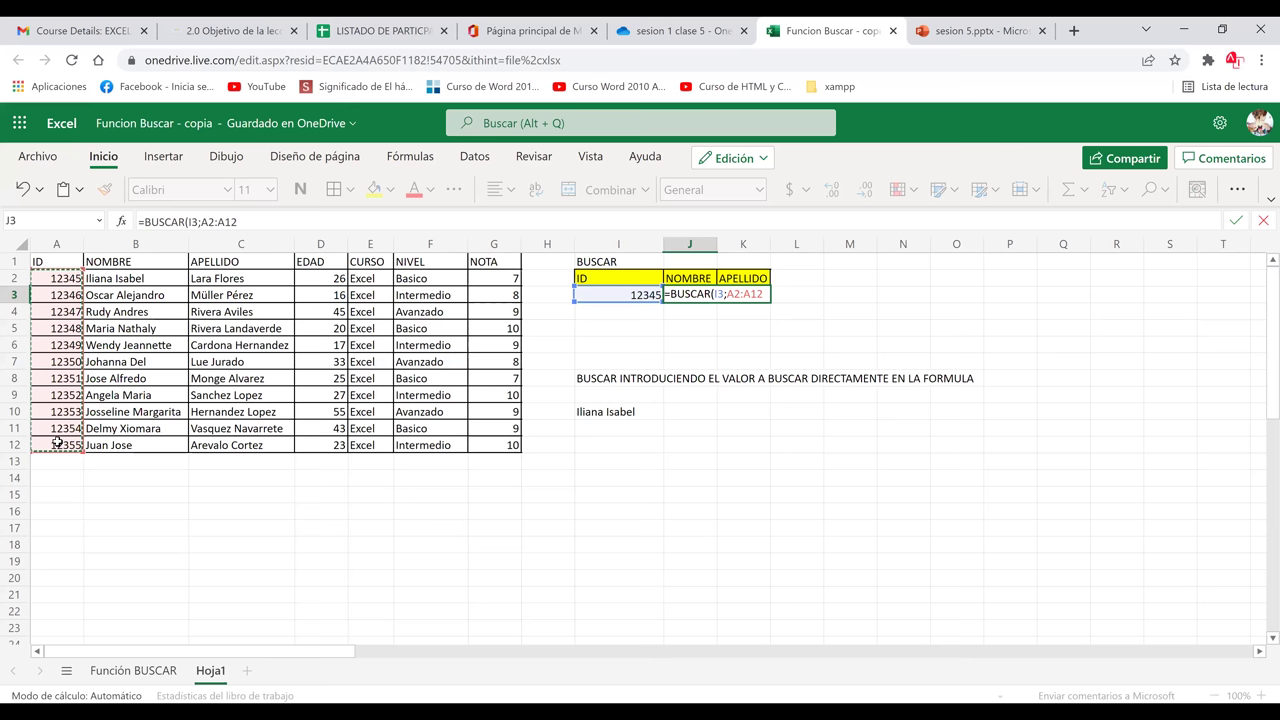
pyautogui.write(';')
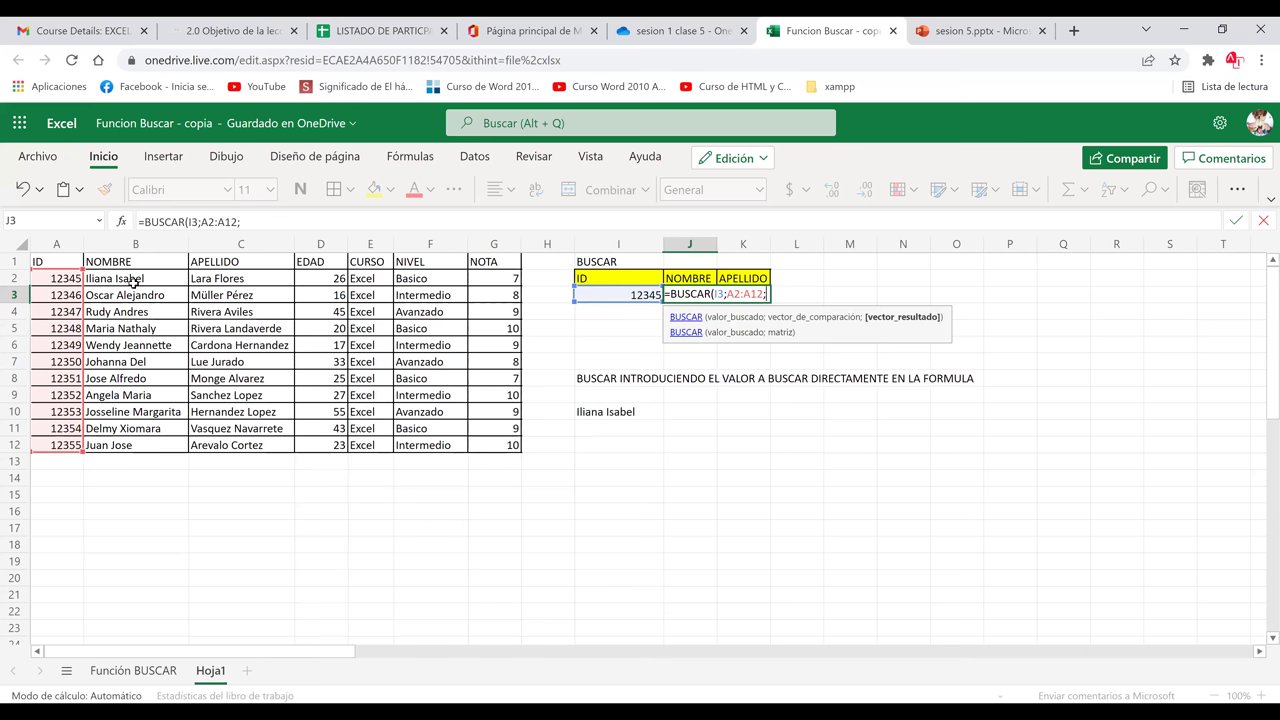
pyautogui.moveTo(133, 278); pyautogui.dragTo(148, 444)
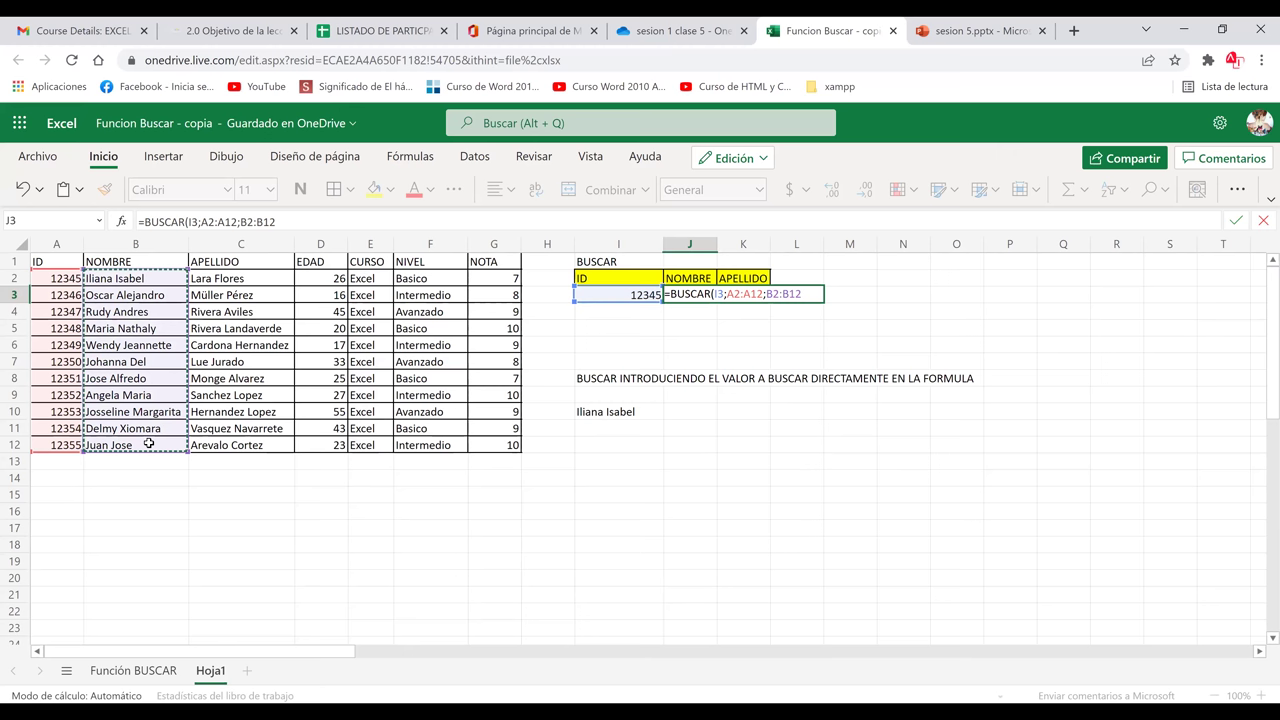
pyautogui.press('Return')
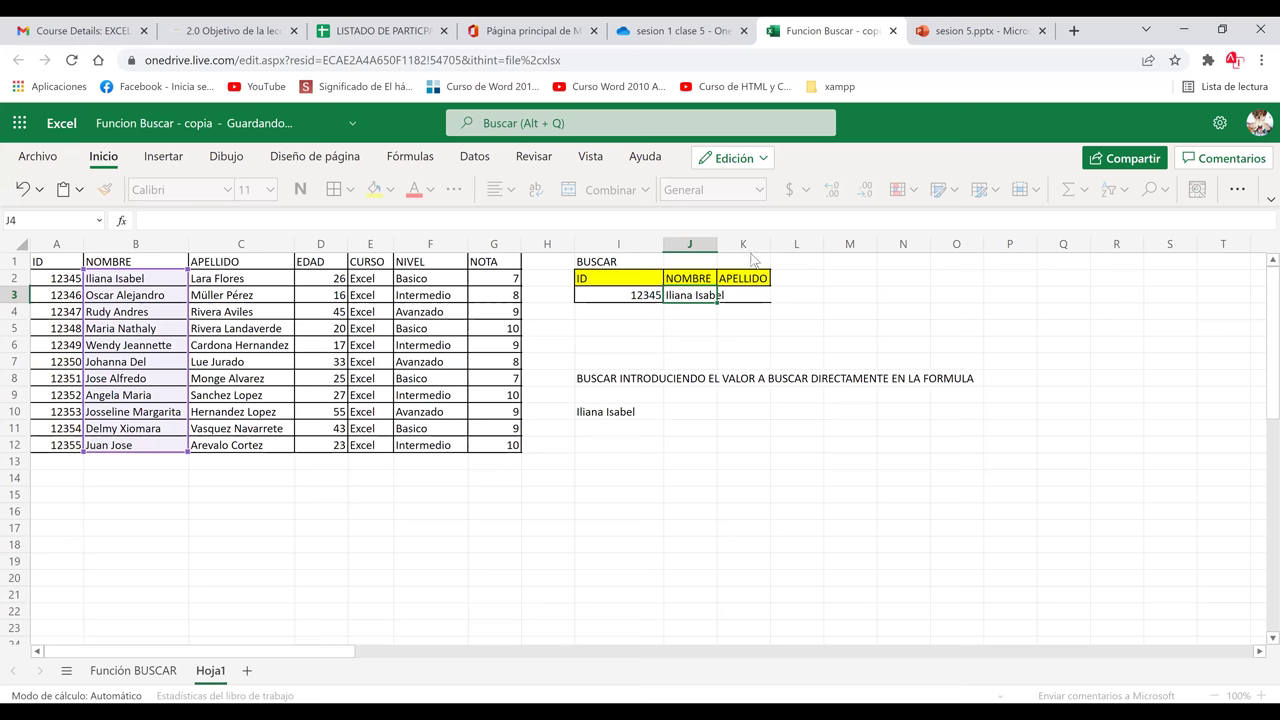
pyautogui.moveTo(750, 253); pyautogui.dragTo(751, 253)
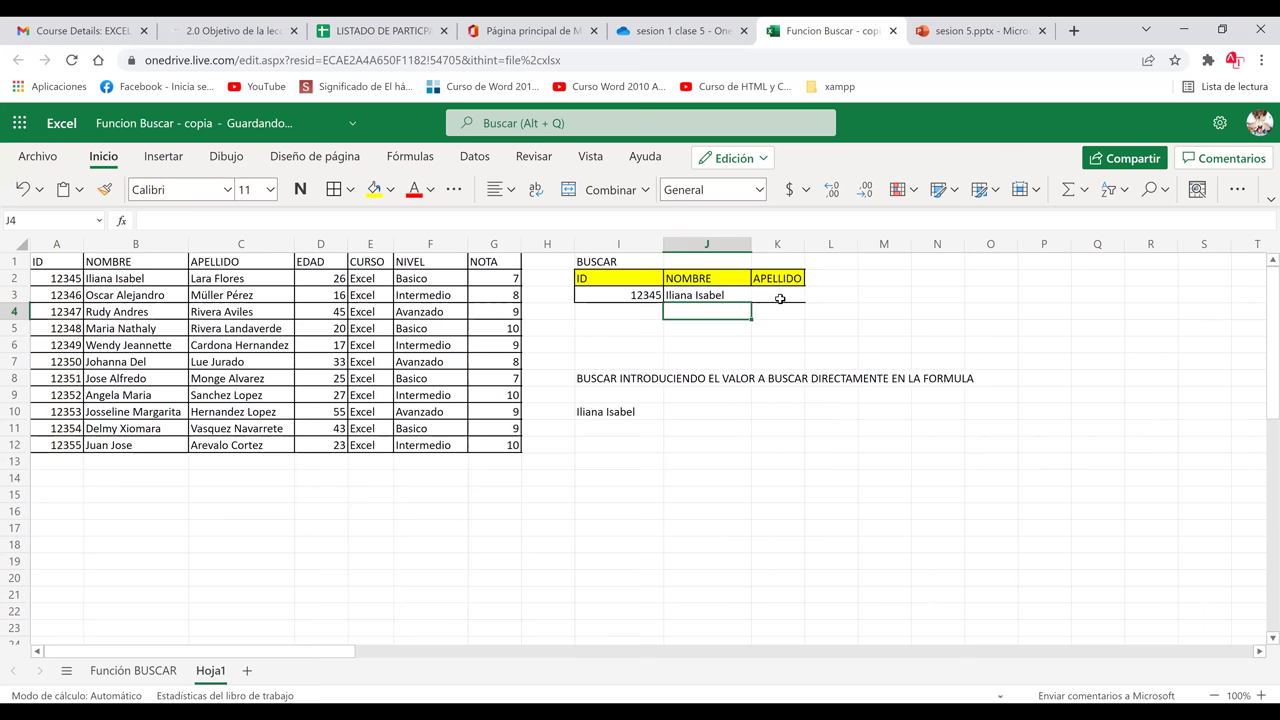
pyautogui.press('Return')
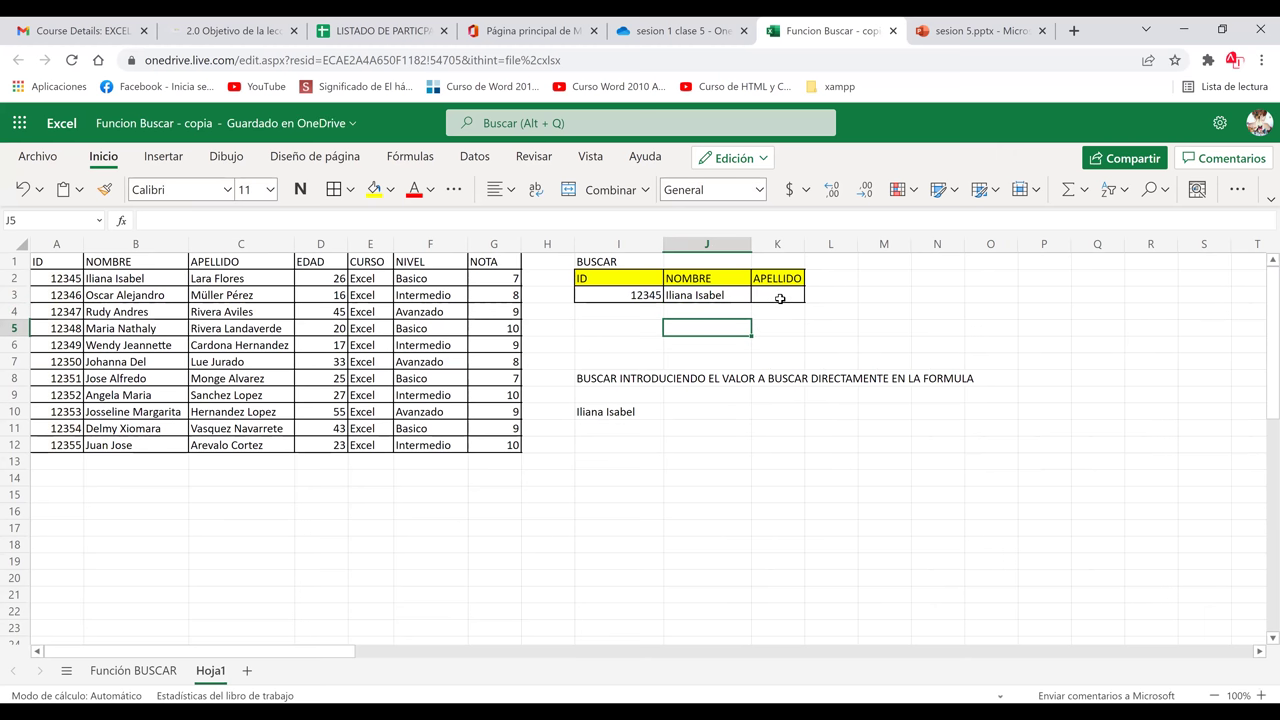
# - Enter a BUSCAR formula in the APELLIDO cell K3 with lookup value I3, comparison vector A2:A12 and the surname column as result vector
pyautogui.click(779, 298)
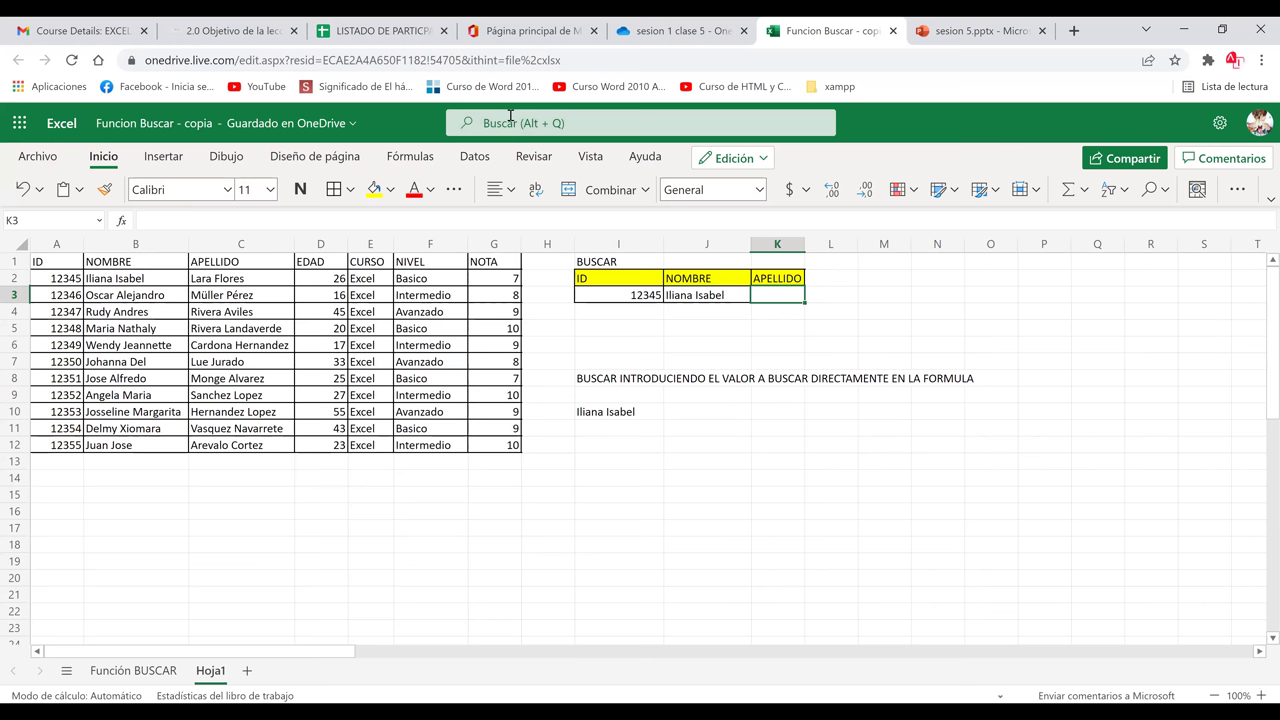
pyautogui.write('=')
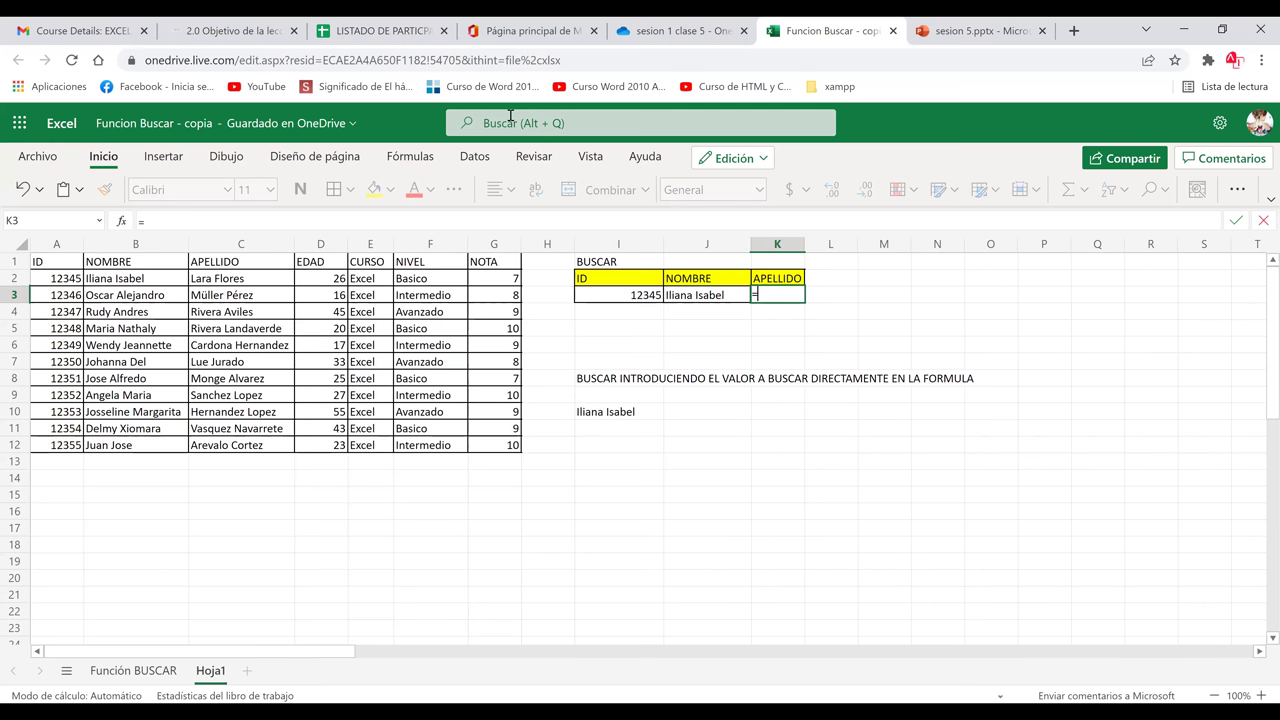
pyautogui.write('buscar')
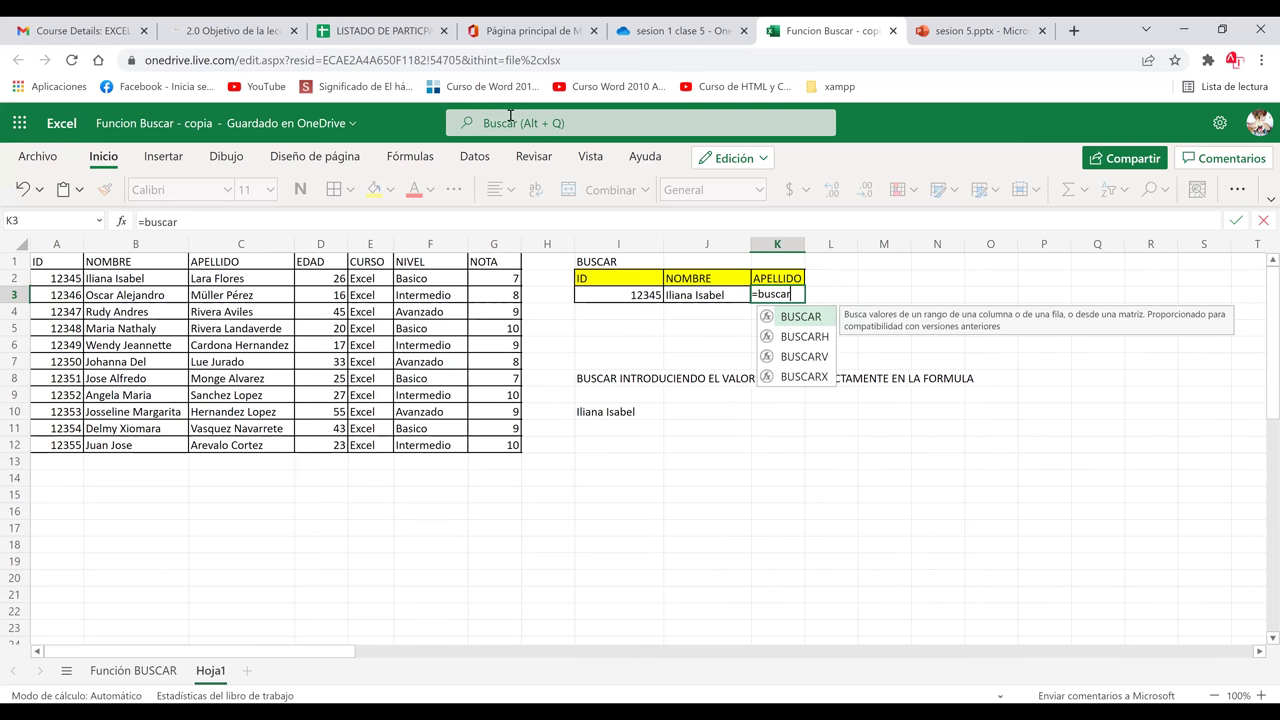
pyautogui.doubleClick(808, 317)
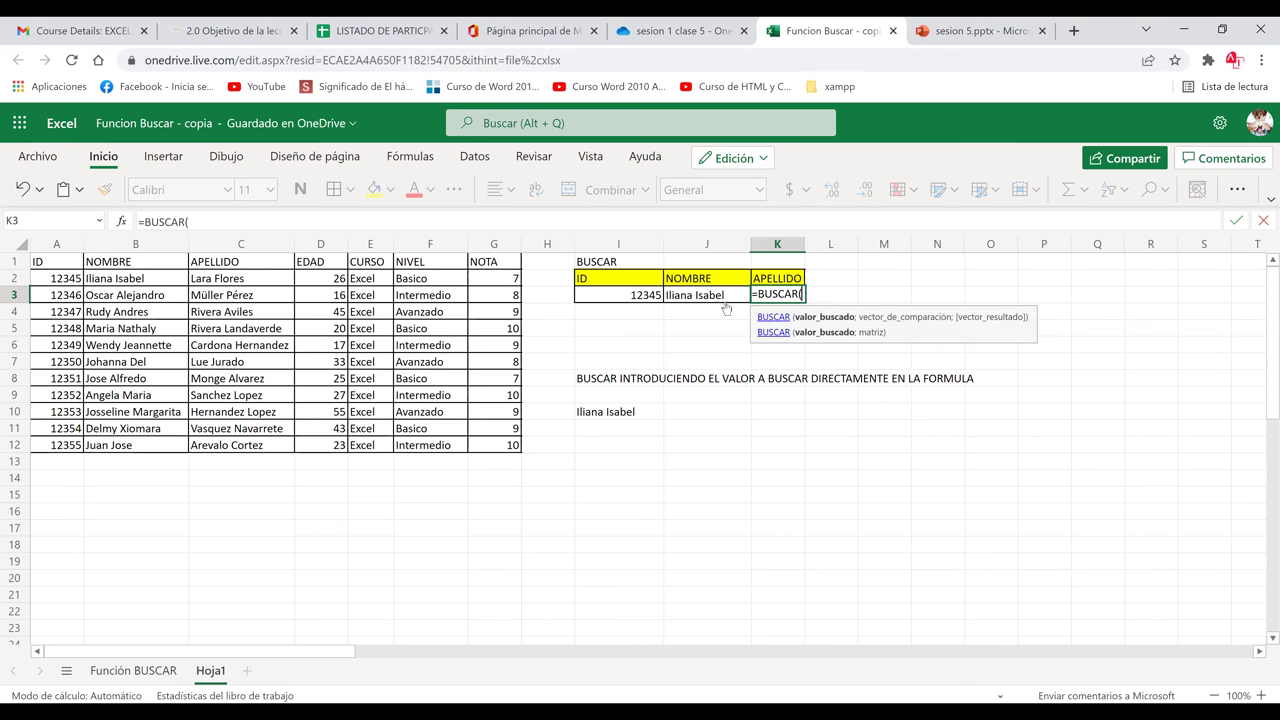
pyautogui.click(627, 294)
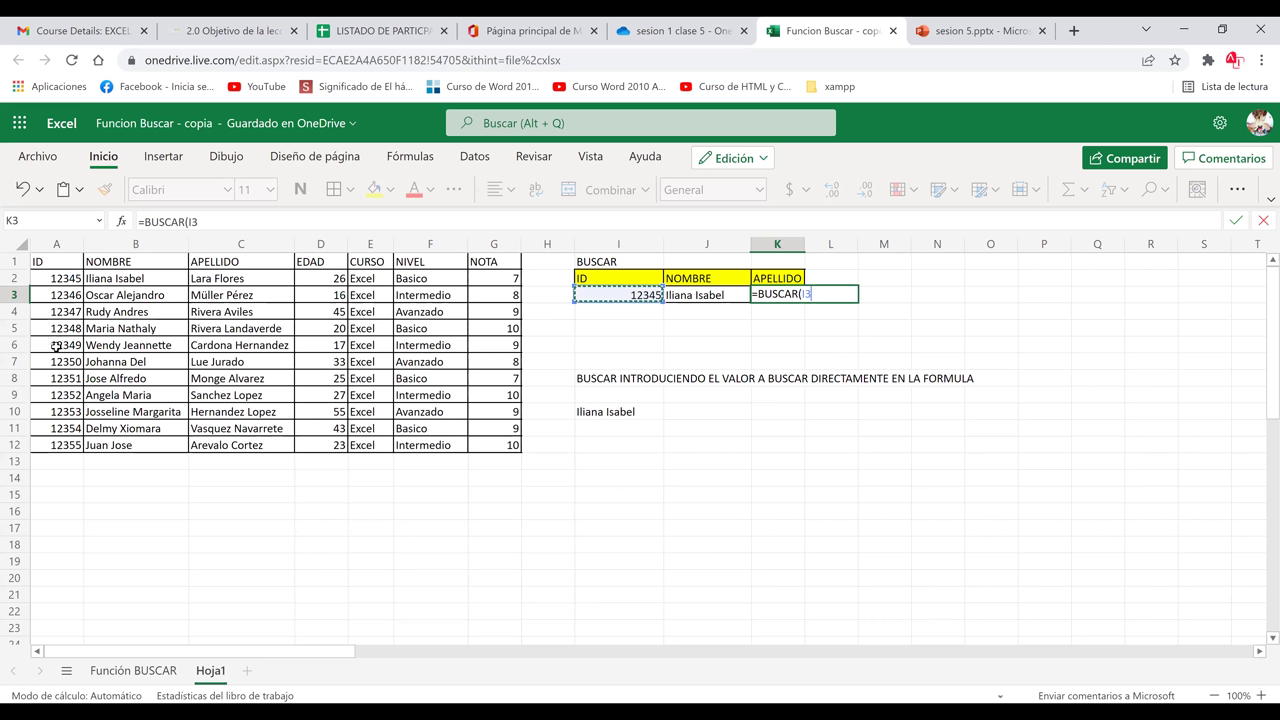
pyautogui.write(';')
pyautogui.moveTo(59, 445); pyautogui.dragTo(59, 445)
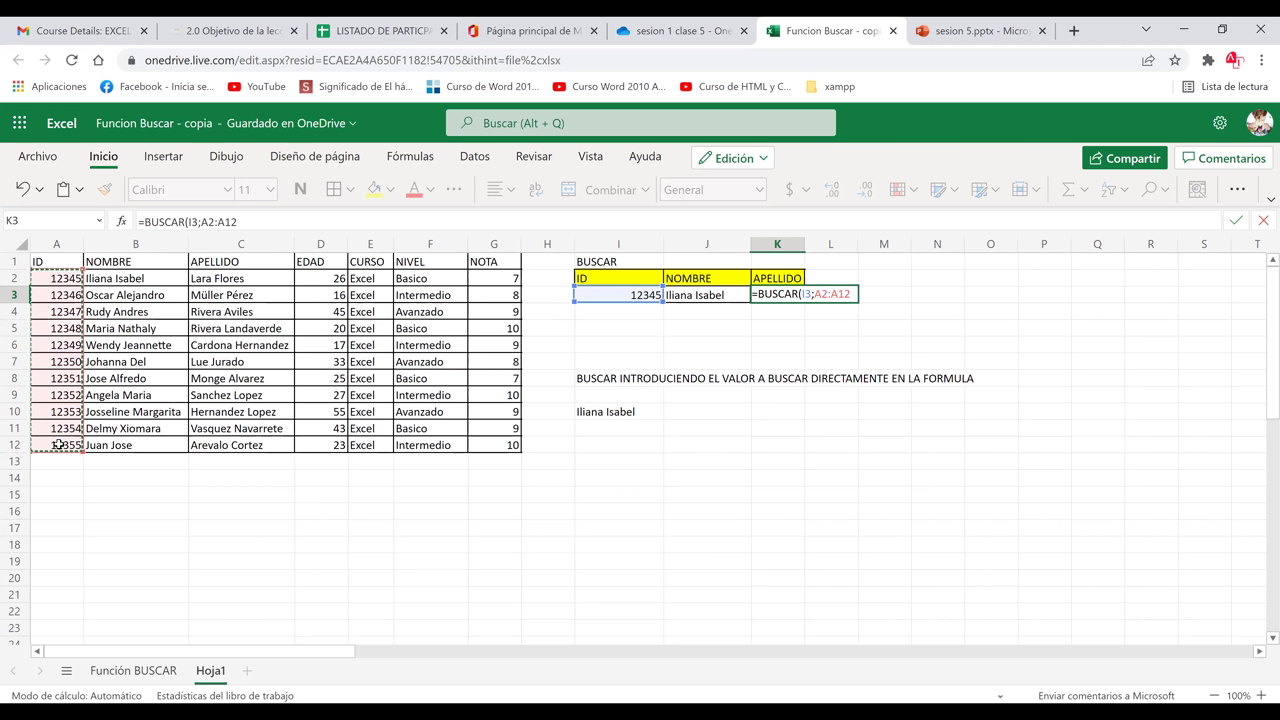
pyautogui.write(';')
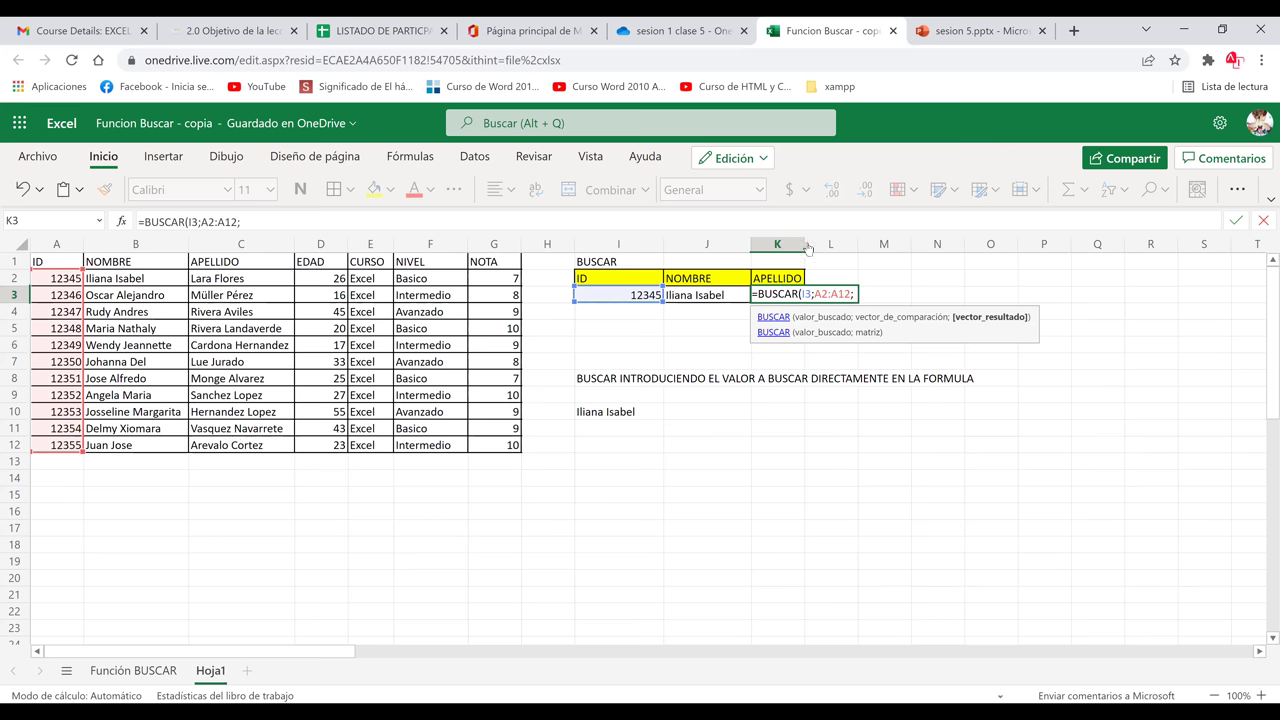
pyautogui.press('Return')
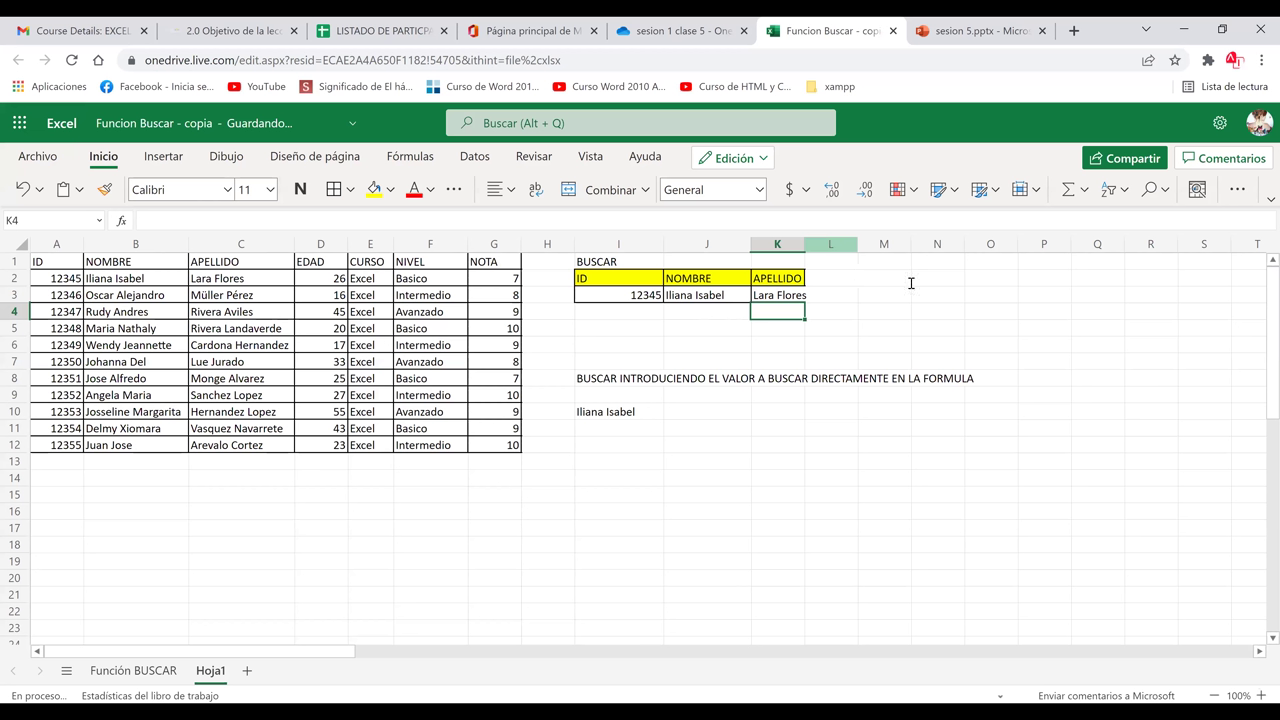
# - Copy the headers CURSO, NIVEL and NOTA from E1:G1 into M2:O2 of the lookup block
pyautogui.moveTo(376, 260); pyautogui.dragTo(487, 262)
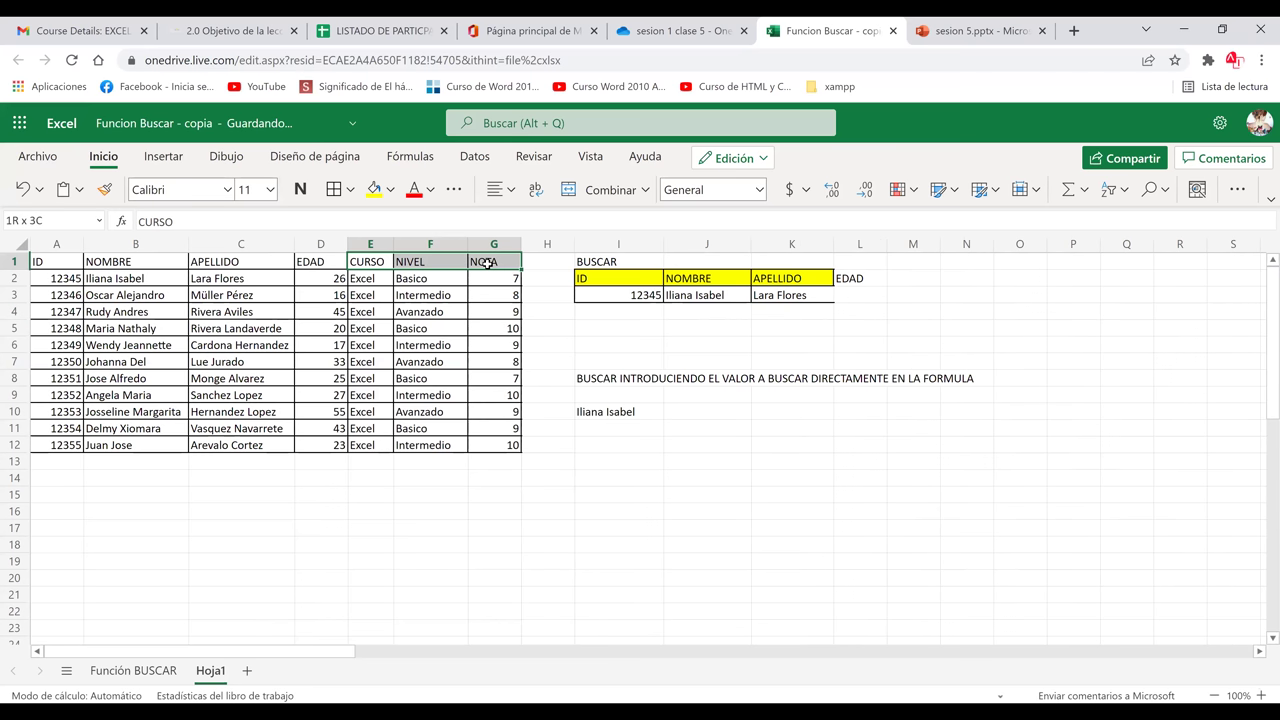
pyautogui.hotkey('ctrl', 'c')
pyautogui.click(905, 273)
pyautogui.hotkey('ctrl', 'v')
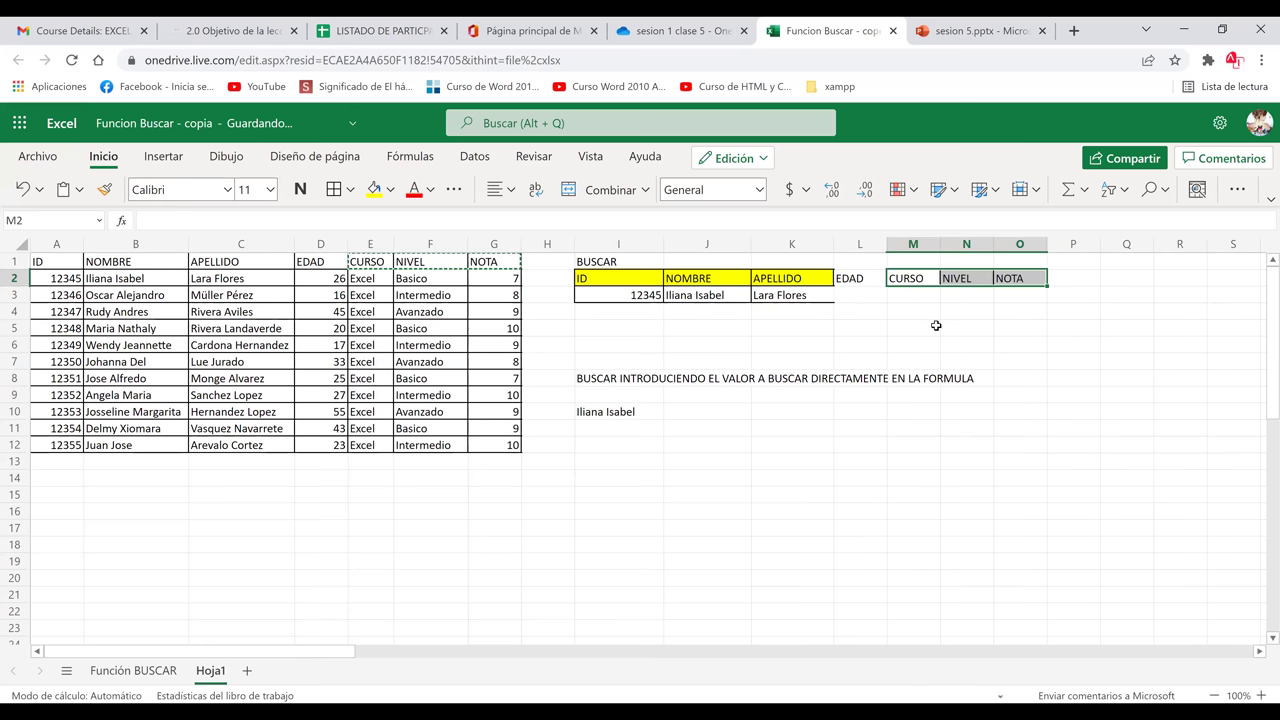
# - Apply all borders to L2:O3 and fill the header cells L2:O2 with yellow
pyautogui.click(815, 278)
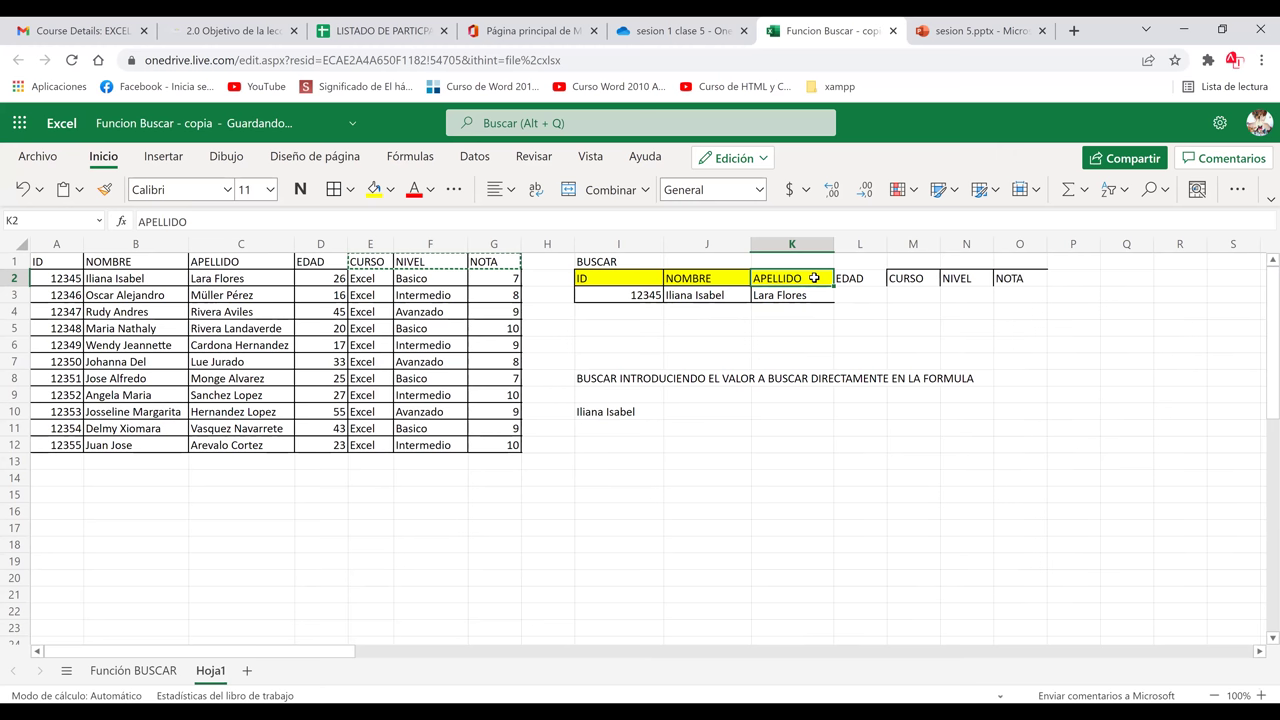
pyautogui.moveTo(876, 278); pyautogui.dragTo(988, 284)
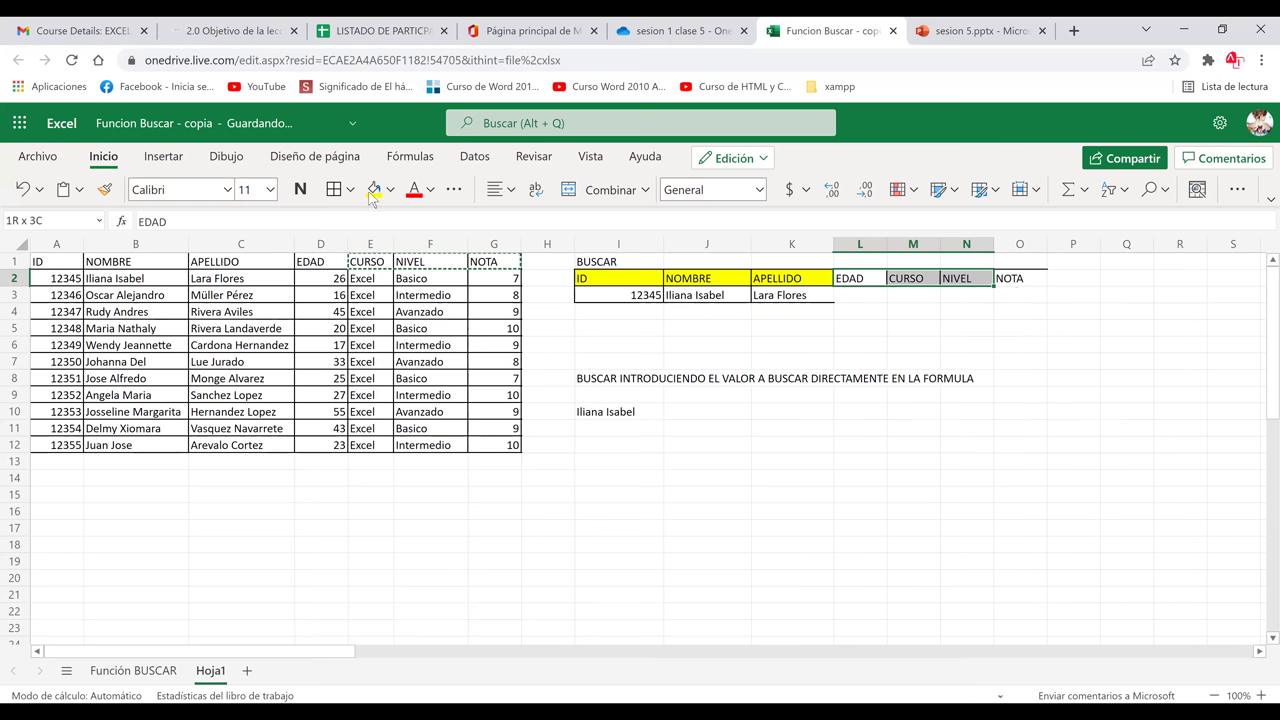
pyautogui.hotkey('shift', 'Right')
pyautogui.hotkey('shift', 'Down')
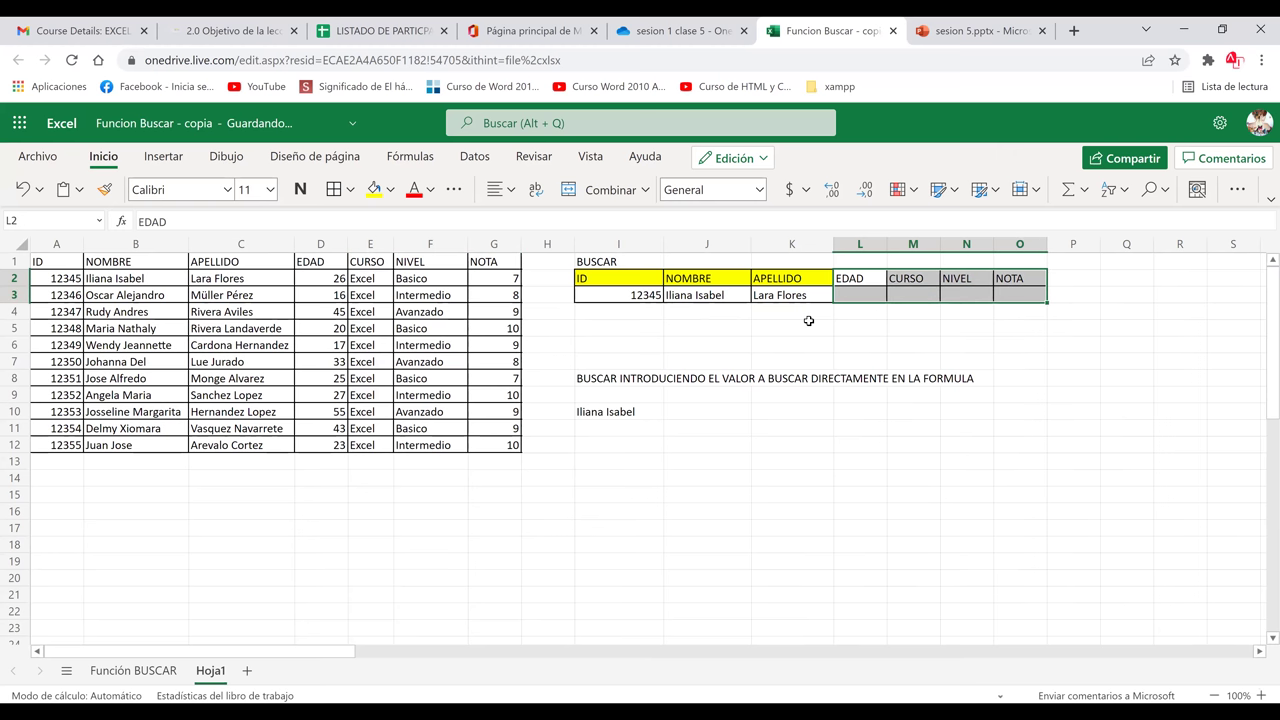
pyautogui.hotkey('shift', 'Up')
pyautogui.click(374, 190)
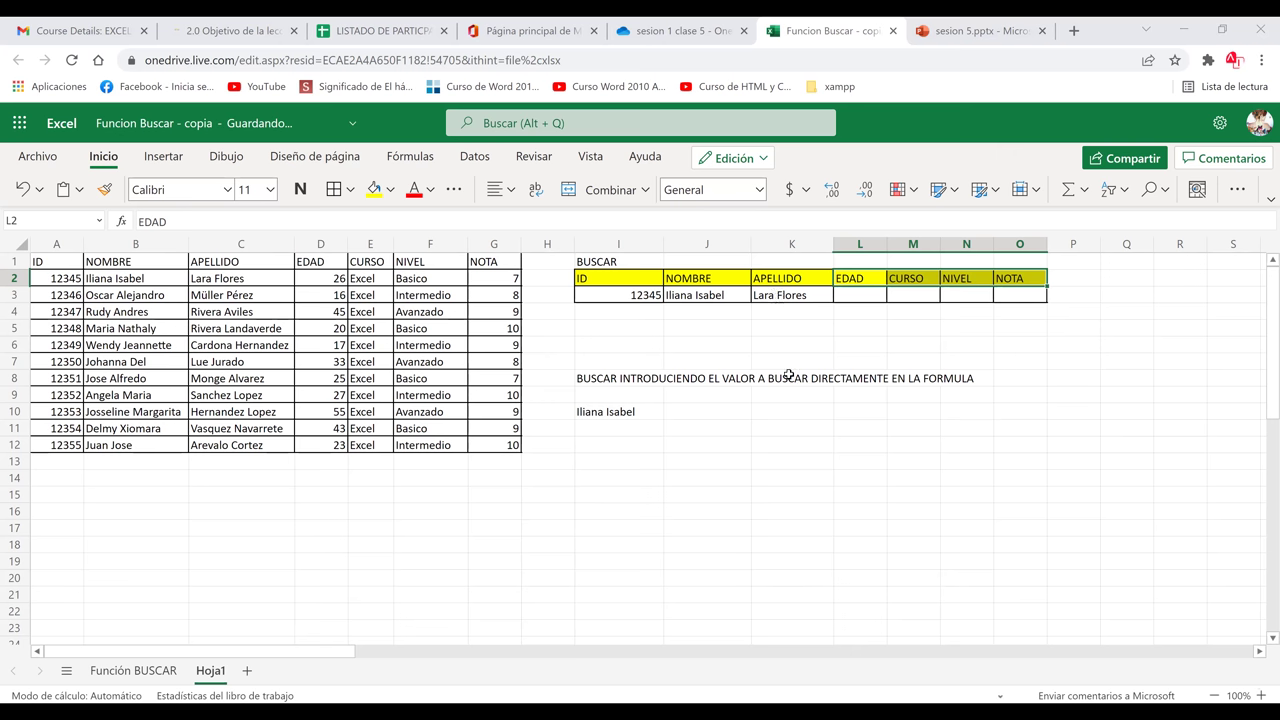
pyautogui.click(1177, 410)
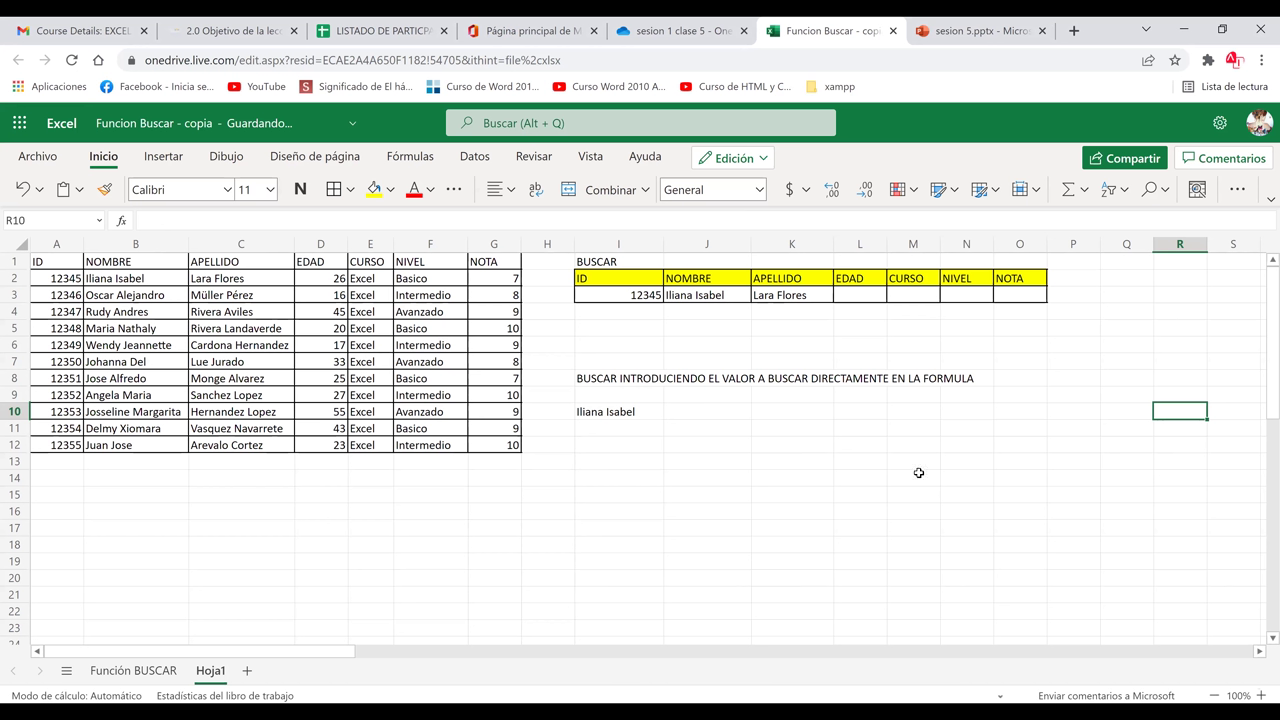
# - Enter a BUSCAR formula in the EDAD cell L3 with lookup value I3, comparison vector A2:A12 and result vector D2:D12
pyautogui.click(855, 293)
pyautogui.write('=')
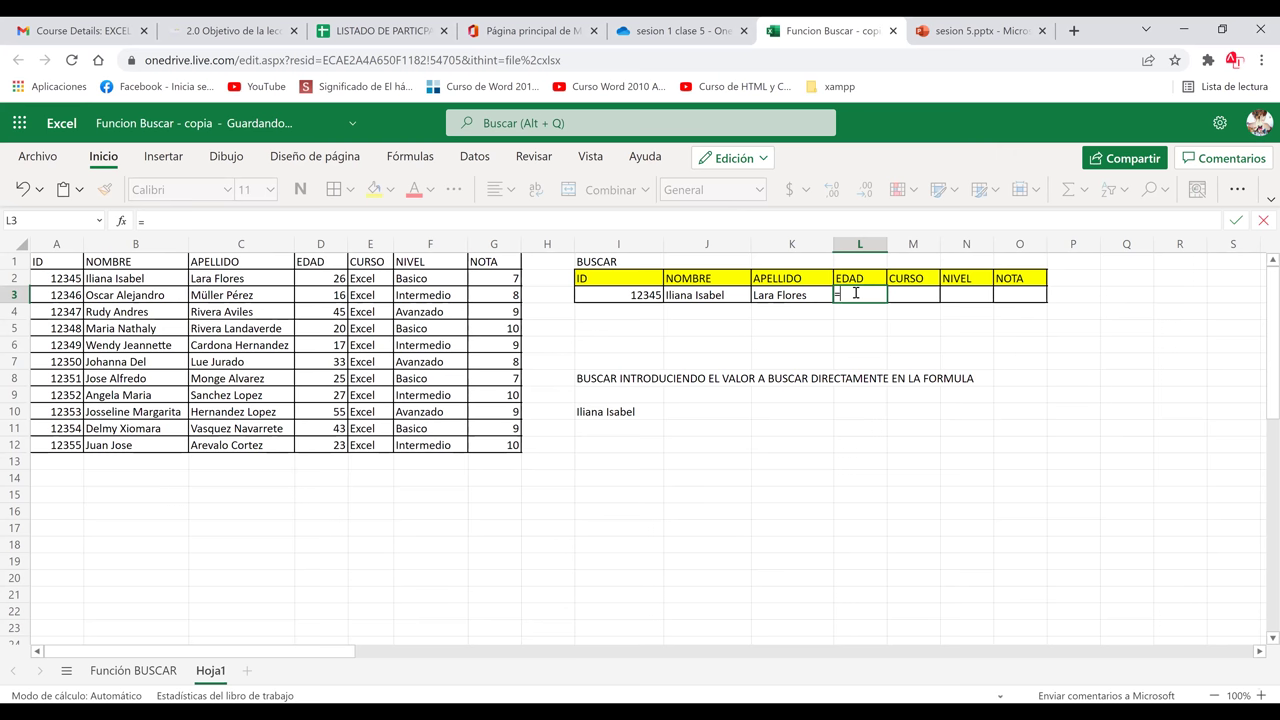
pyautogui.write('BUSCA')
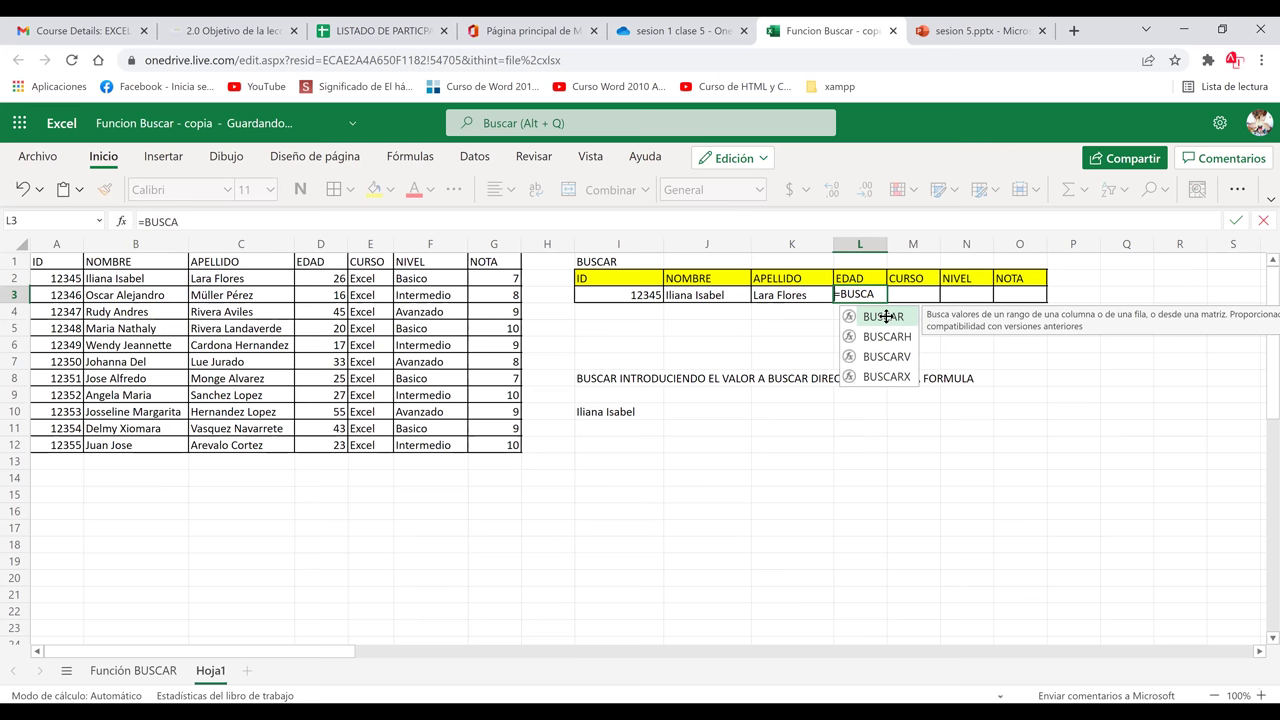
pyautogui.doubleClick(885, 316)
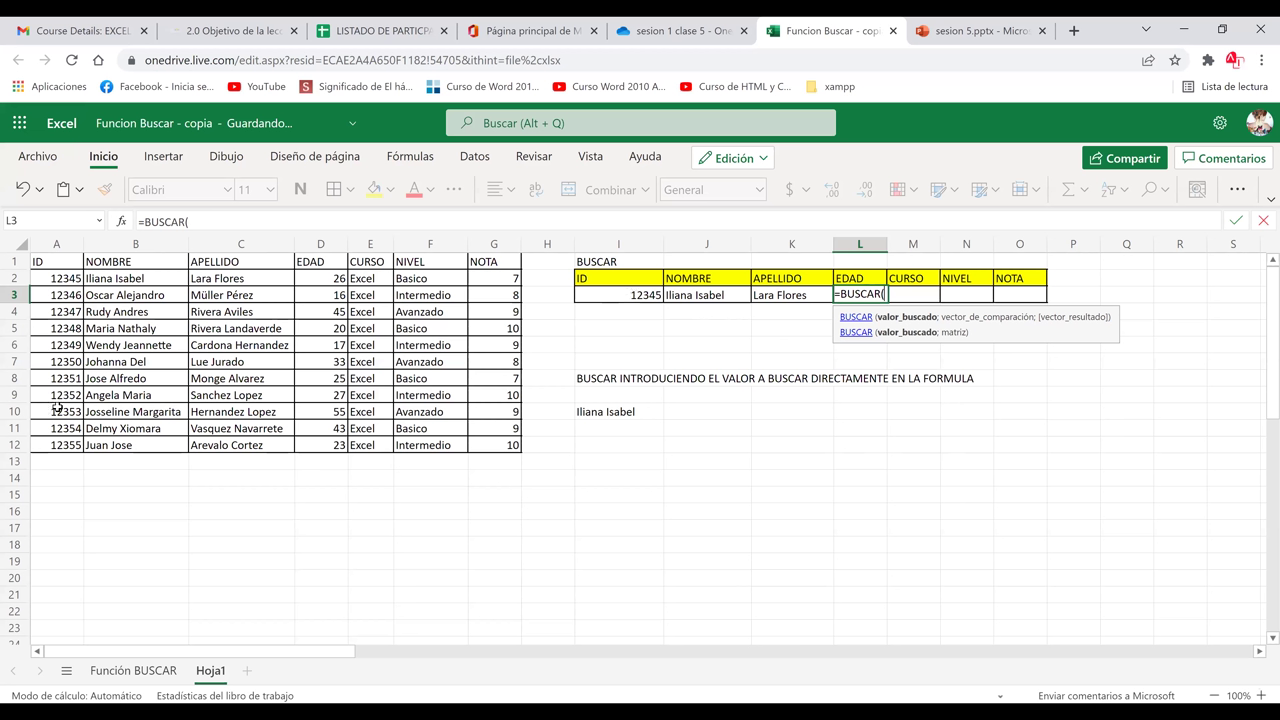
pyautogui.moveTo(56, 278); pyautogui.dragTo(53, 441)
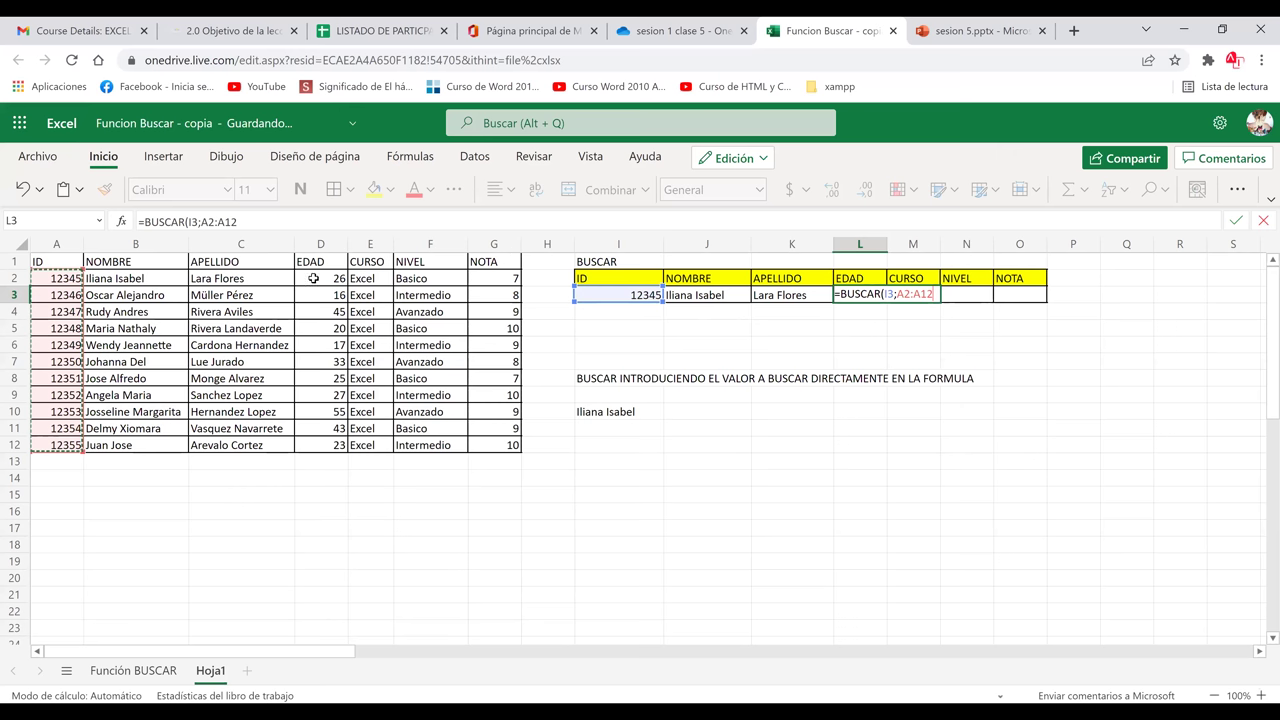
pyautogui.write(';')
pyautogui.moveTo(313, 278); pyautogui.dragTo(335, 439)
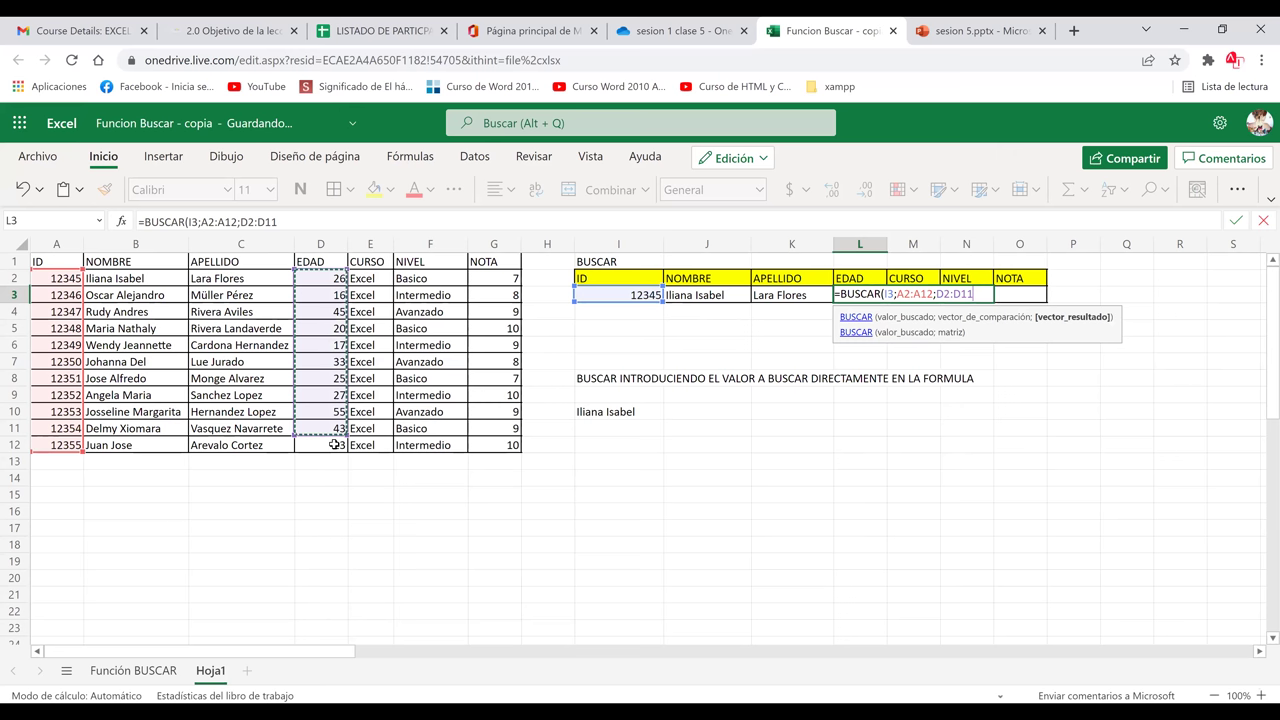
pyautogui.moveTo(334, 444); pyautogui.dragTo(334, 444)
pyautogui.write(')')
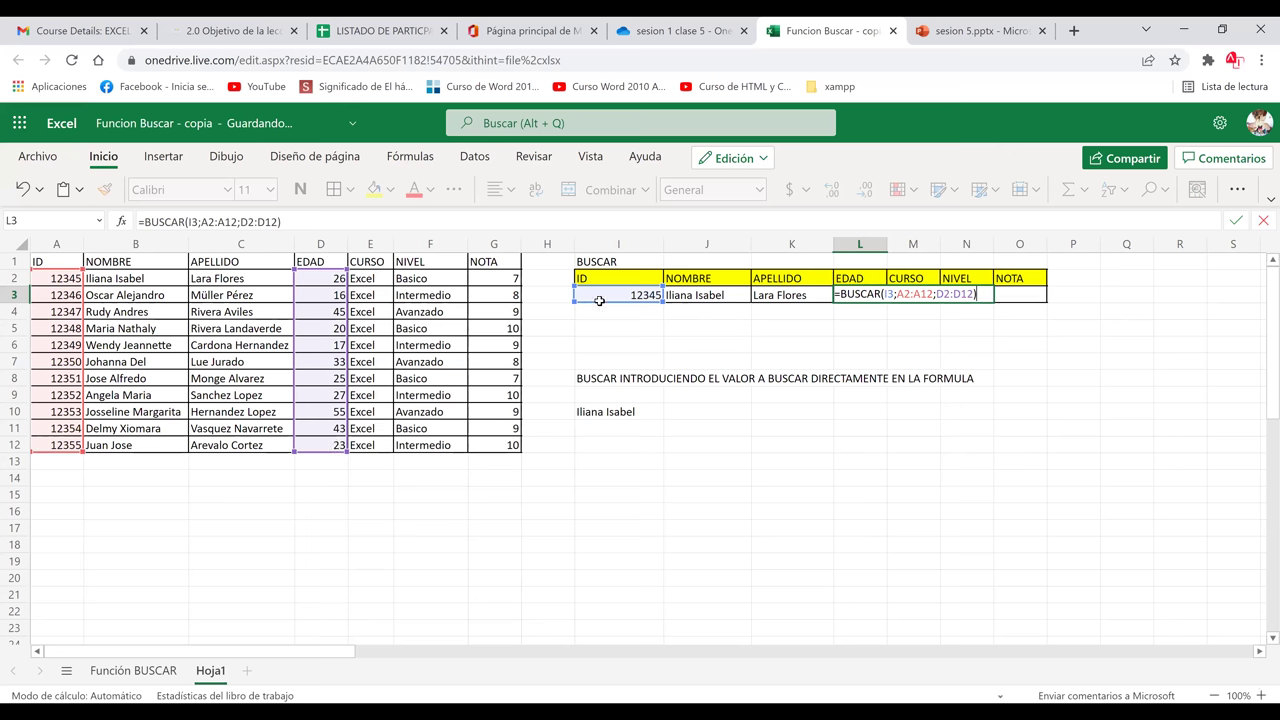
pyautogui.press('Return')
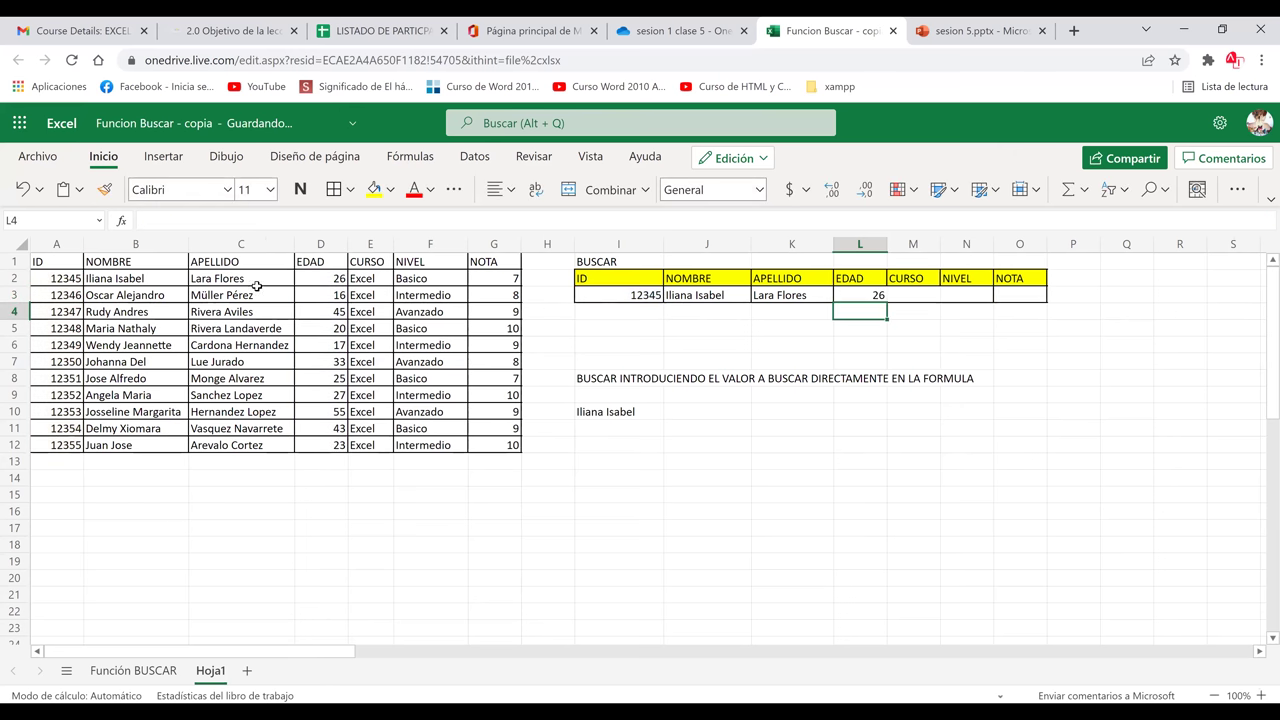
pyautogui.click(312, 280)
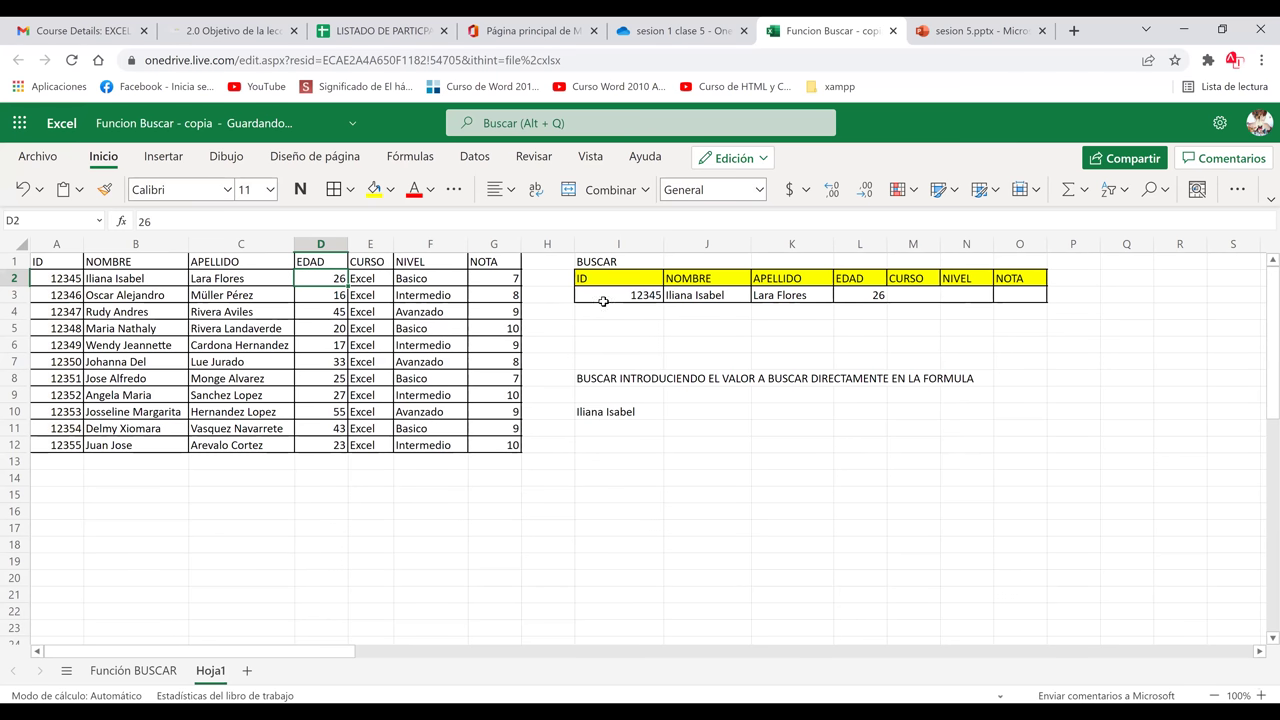
# - Enter a BUSCAR formula in the CURSO cell M3 with lookup value I3, comparison vector A2:A12 and result vector E2:E12
pyautogui.click(904, 293)
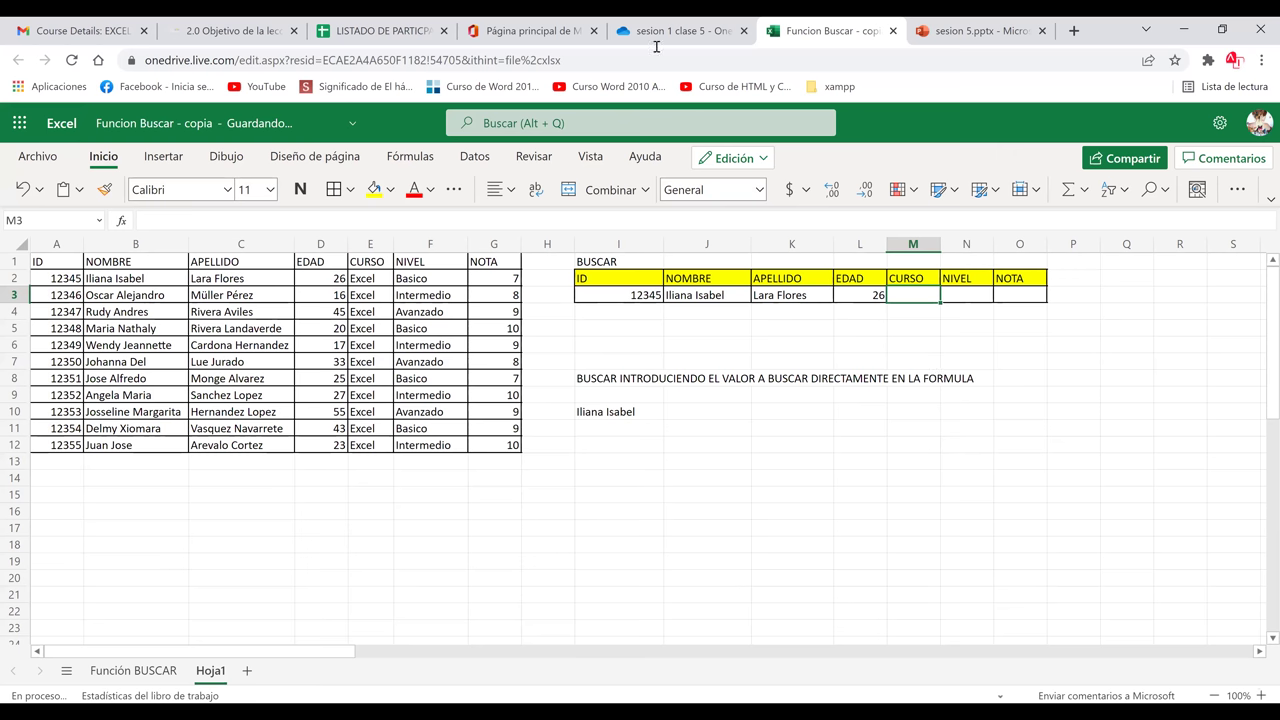
pyautogui.write('=B')
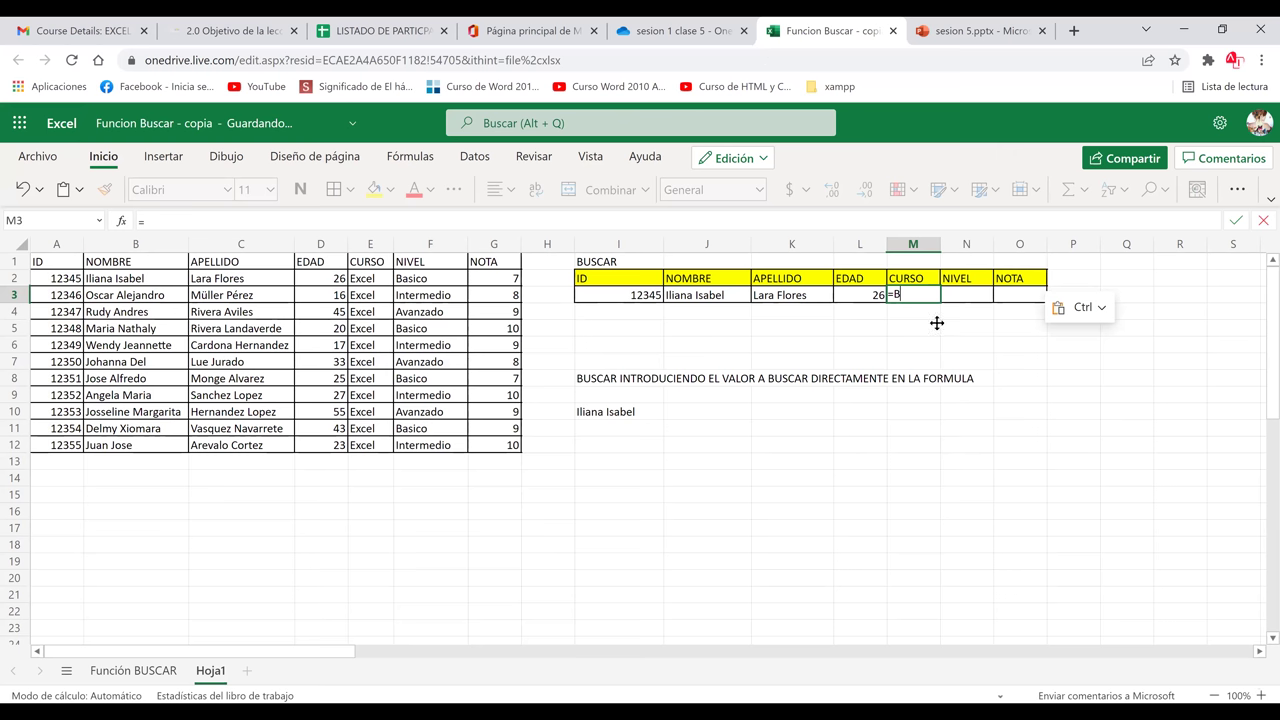
pyautogui.write('USCAR(')
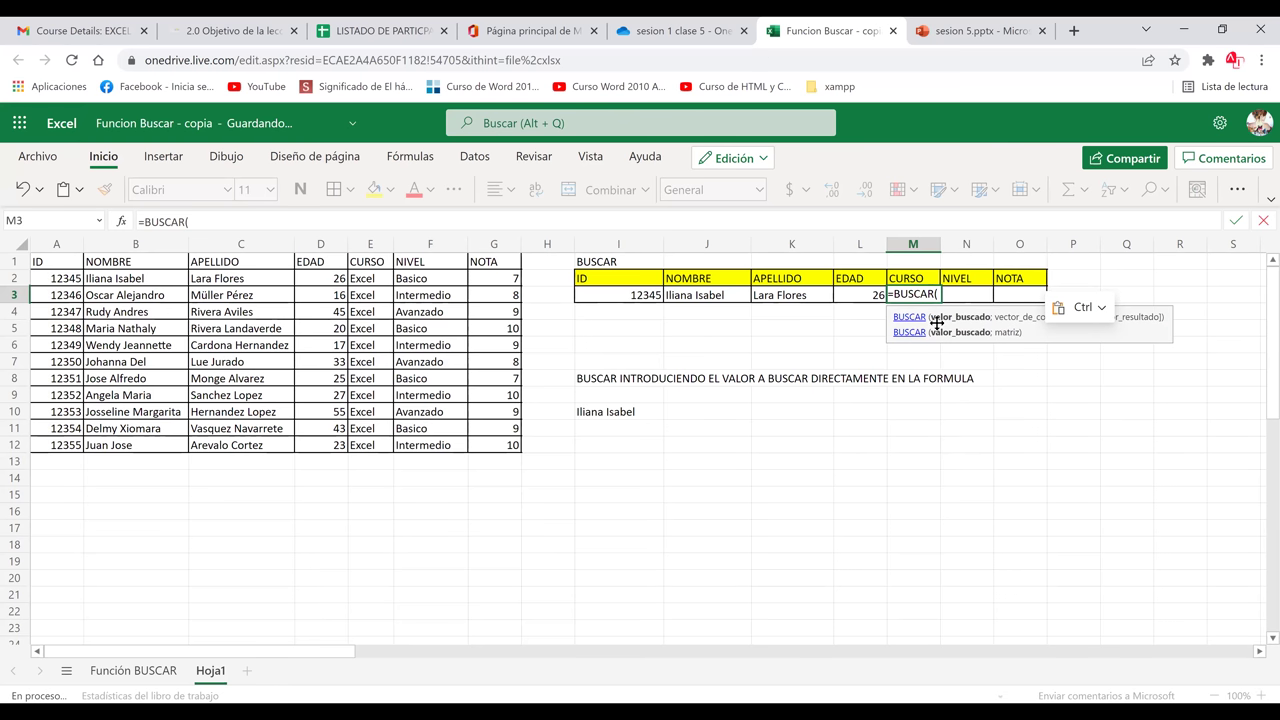
pyautogui.click(629, 295)
pyautogui.write(';')
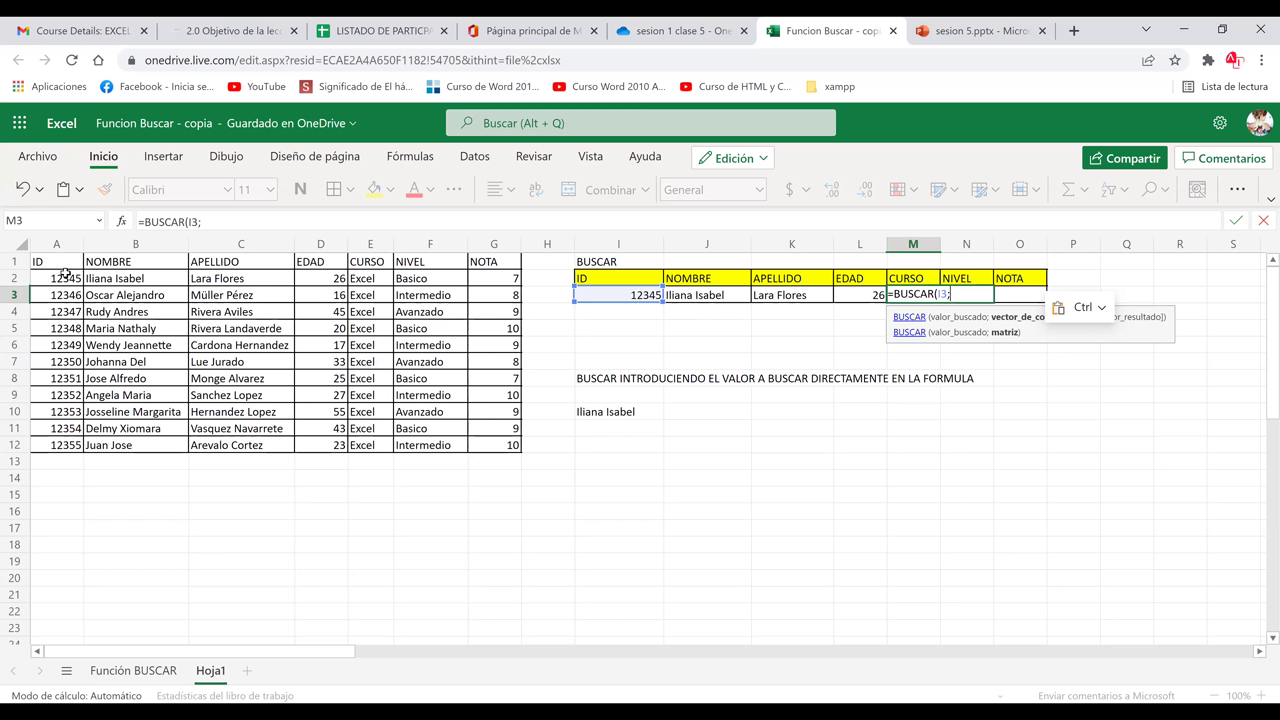
pyautogui.moveTo(57, 280); pyautogui.dragTo(60, 443)
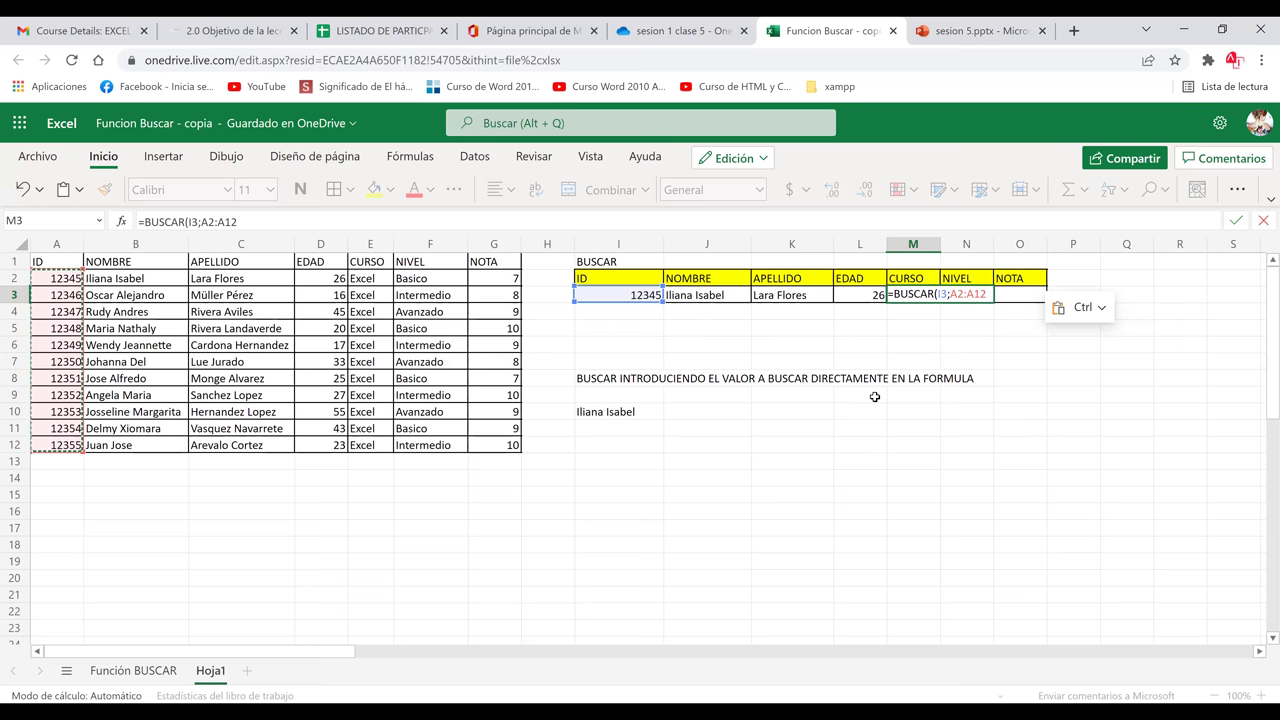
pyautogui.write(';')
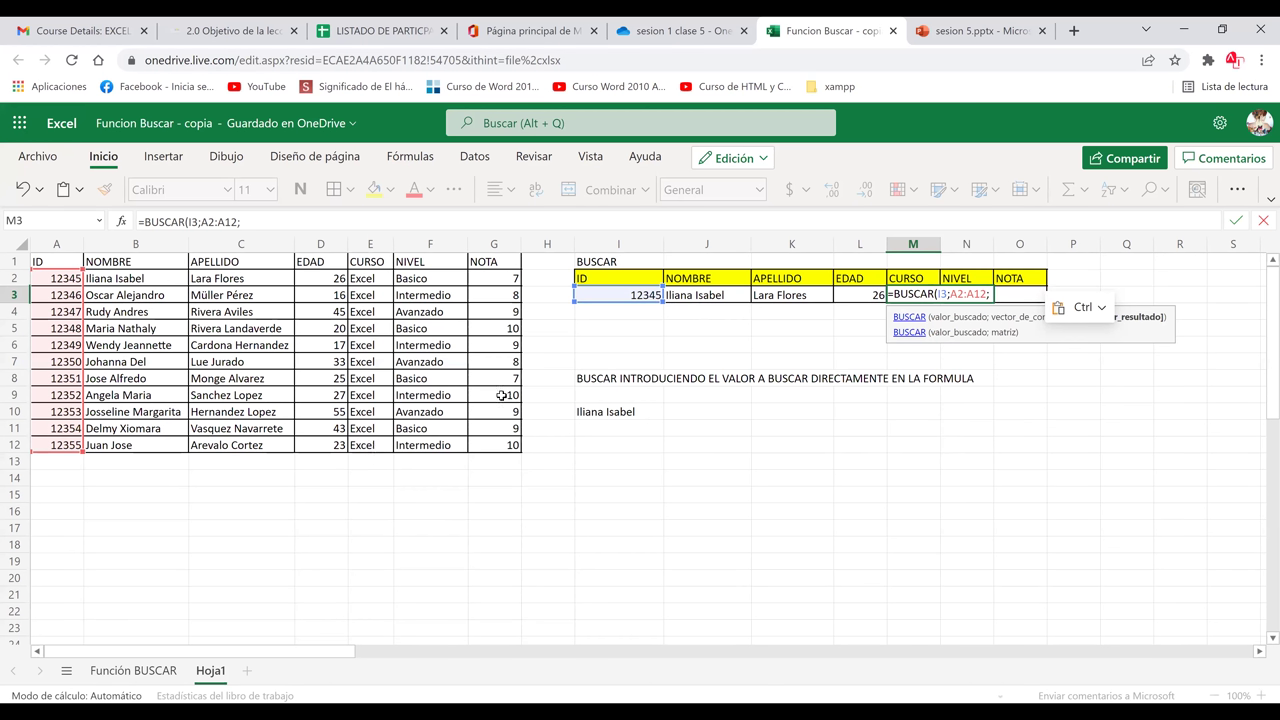
pyautogui.write('E2:E12')
pyautogui.press('Return')
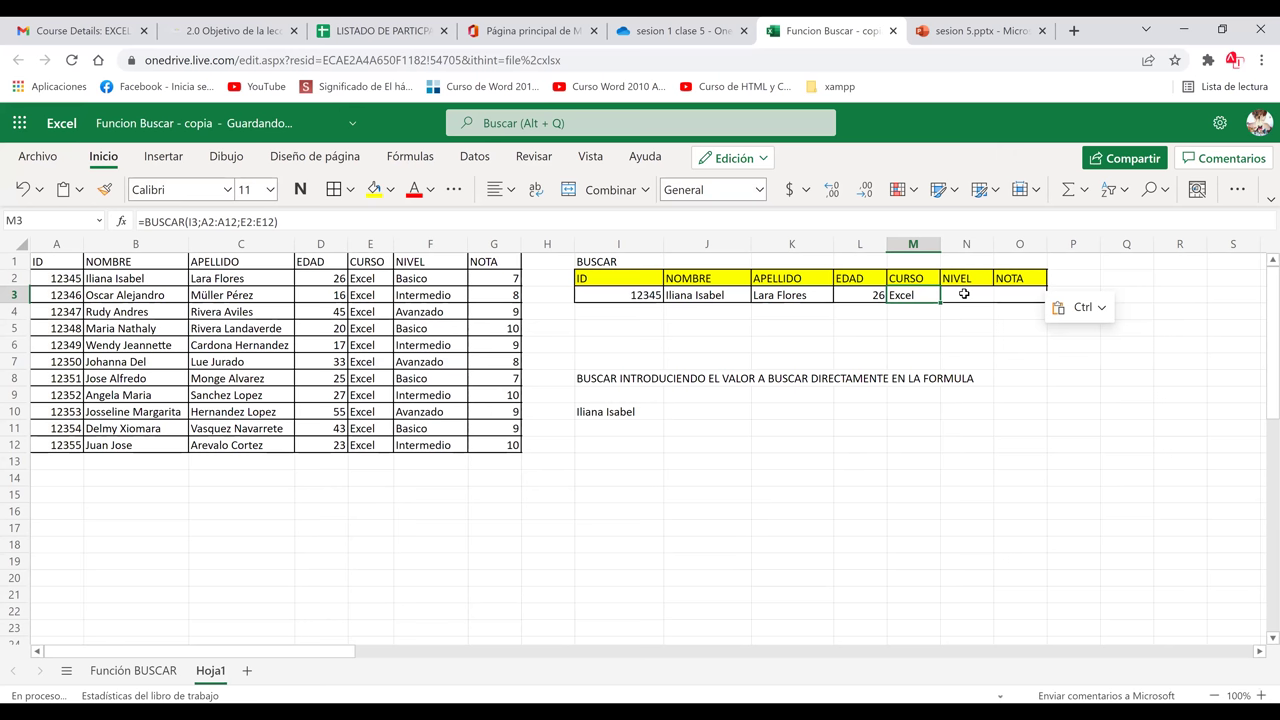
# - Enter a BUSCAR formula in the NIVEL cell N3 with lookup value I3, comparison vector A2:A12 and result vector F2:F12
pyautogui.click(964, 294)
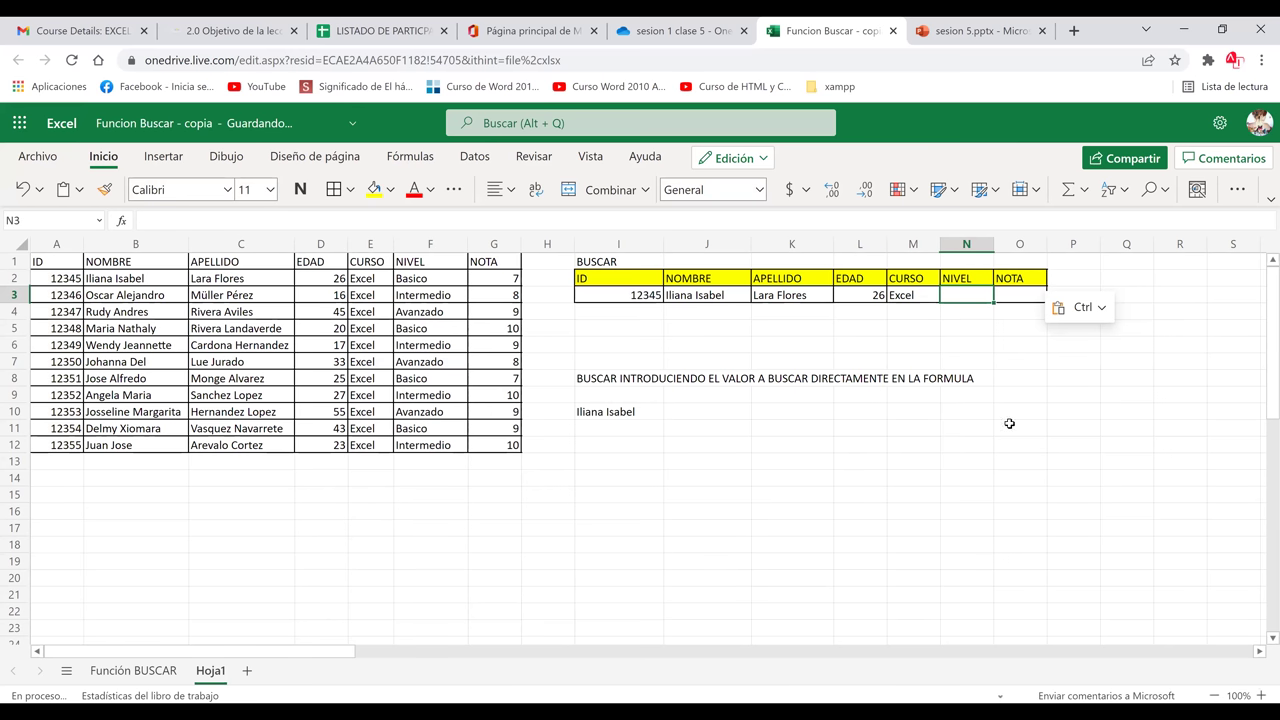
pyautogui.click(1135, 439)
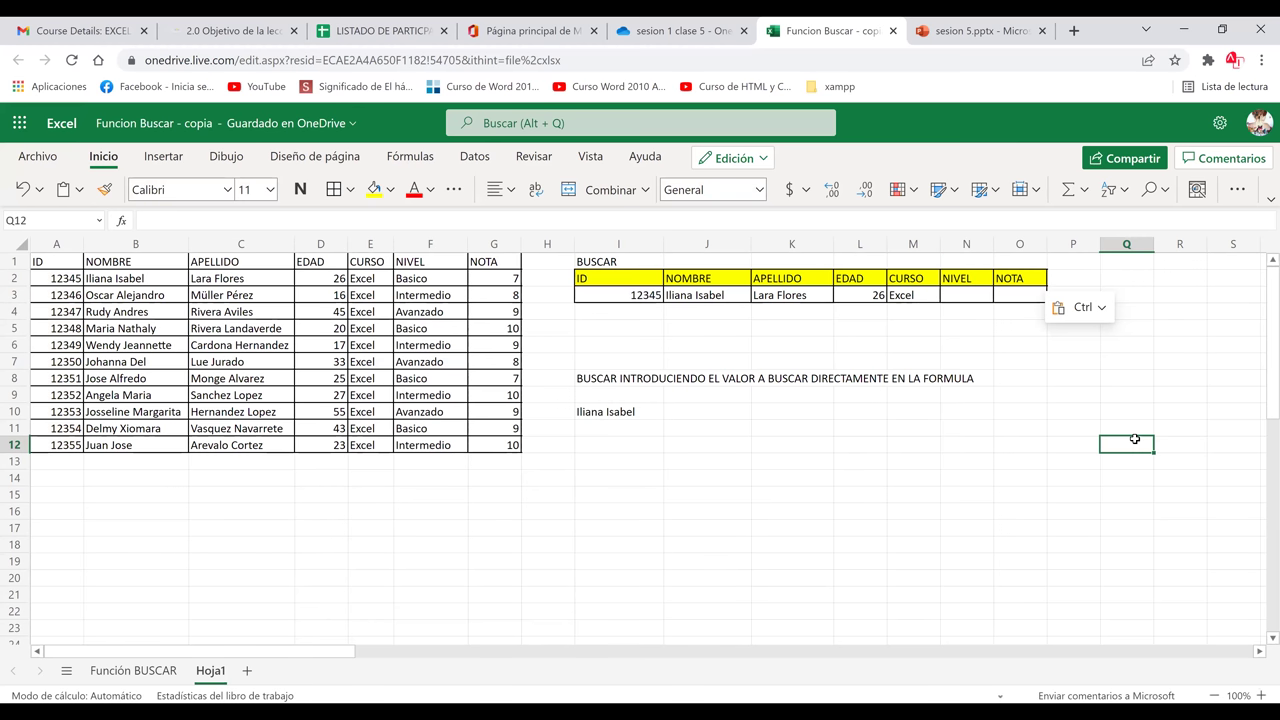
pyautogui.click(968, 300)
pyautogui.write('=-BUSC')
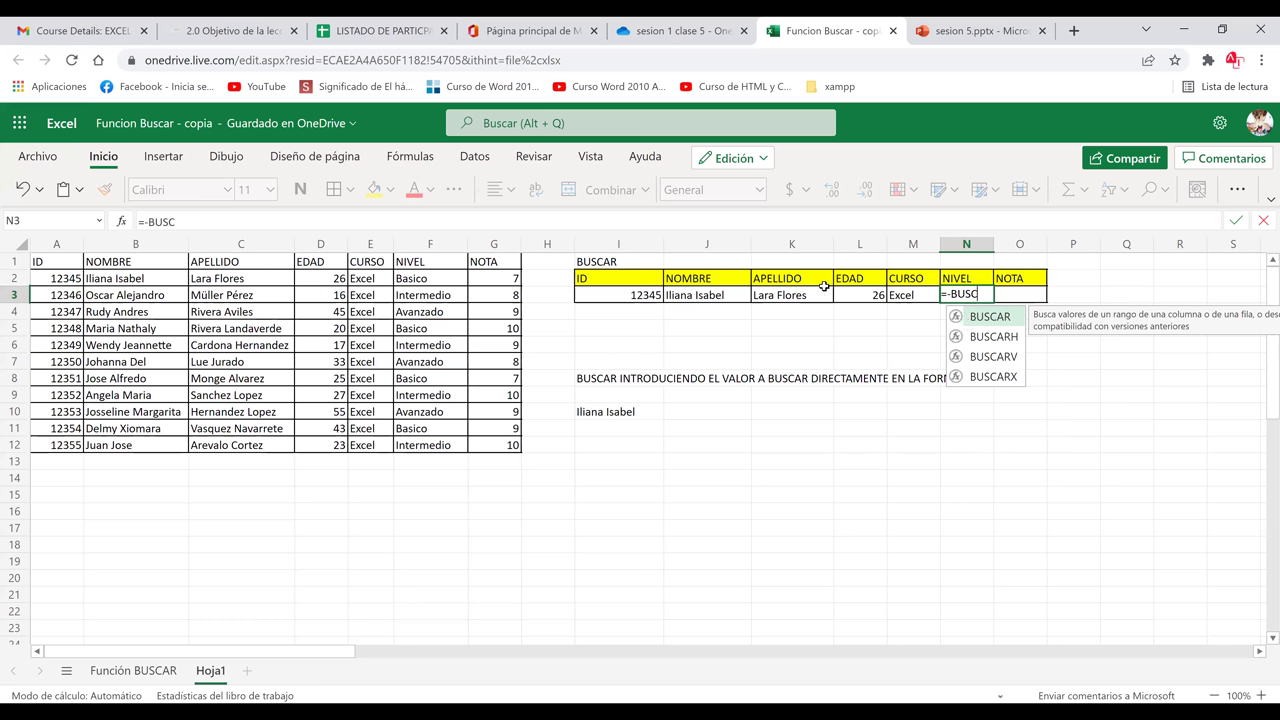
pyautogui.press('Tab')
pyautogui.click(633, 298)
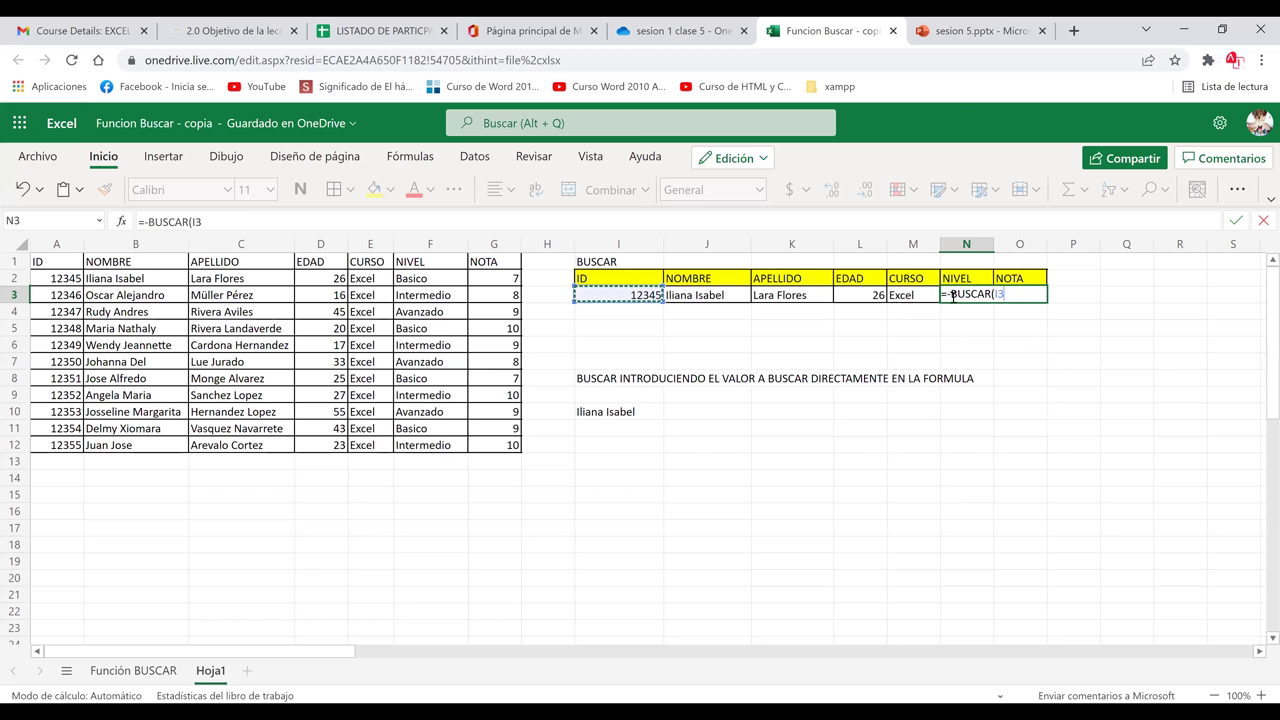
pyautogui.write(';')
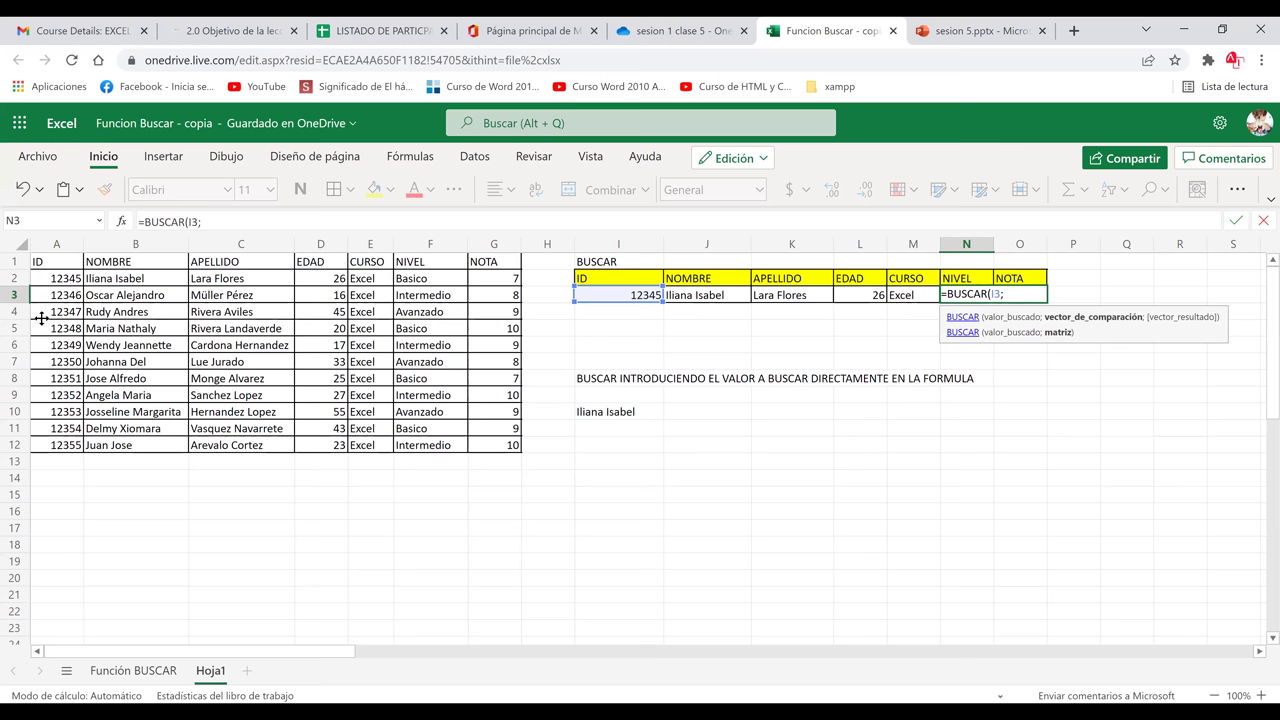
pyautogui.moveTo(53, 395); pyautogui.dragTo(53, 445)
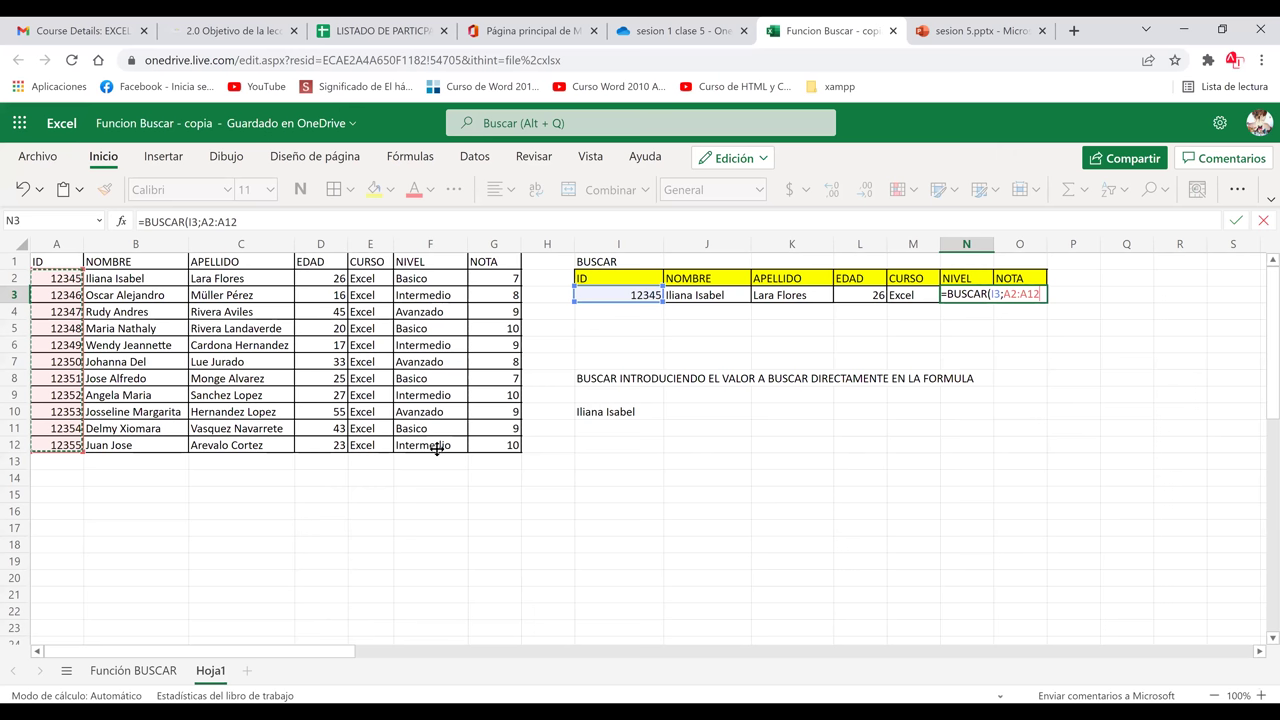
pyautogui.write(';')
pyautogui.moveTo(436, 449); pyautogui.dragTo(436, 449)
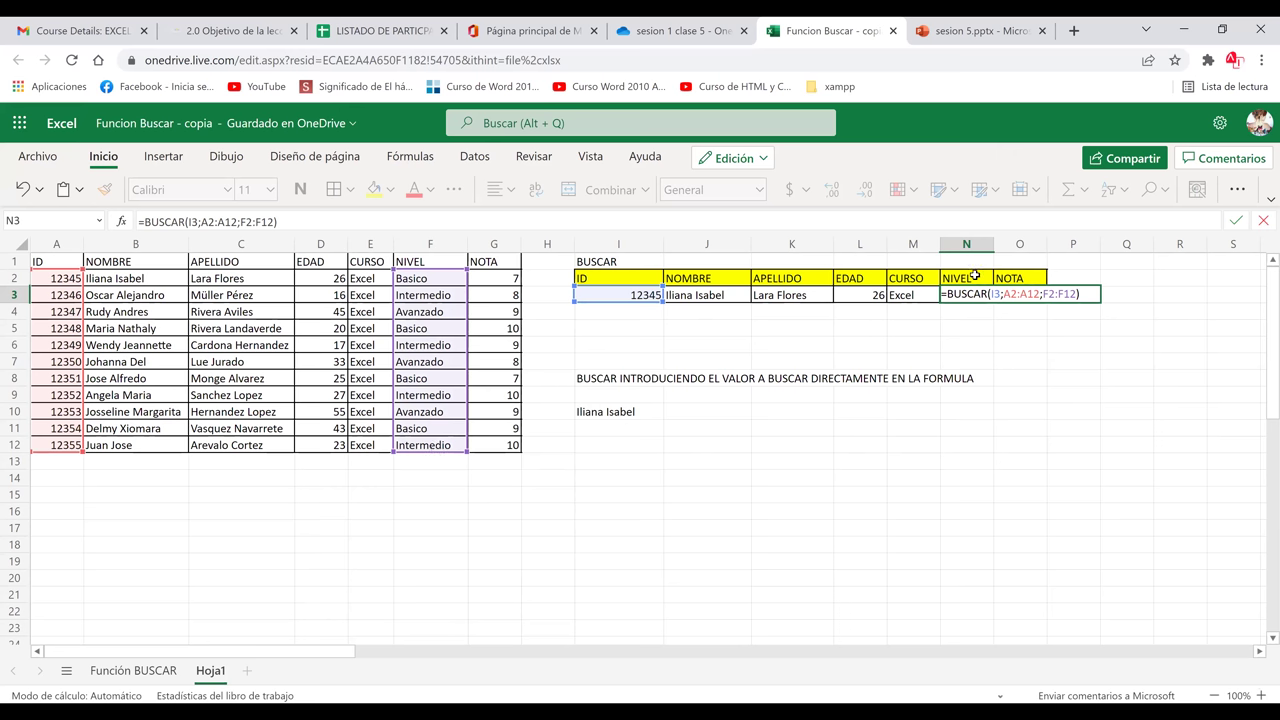
pyautogui.press('Return')
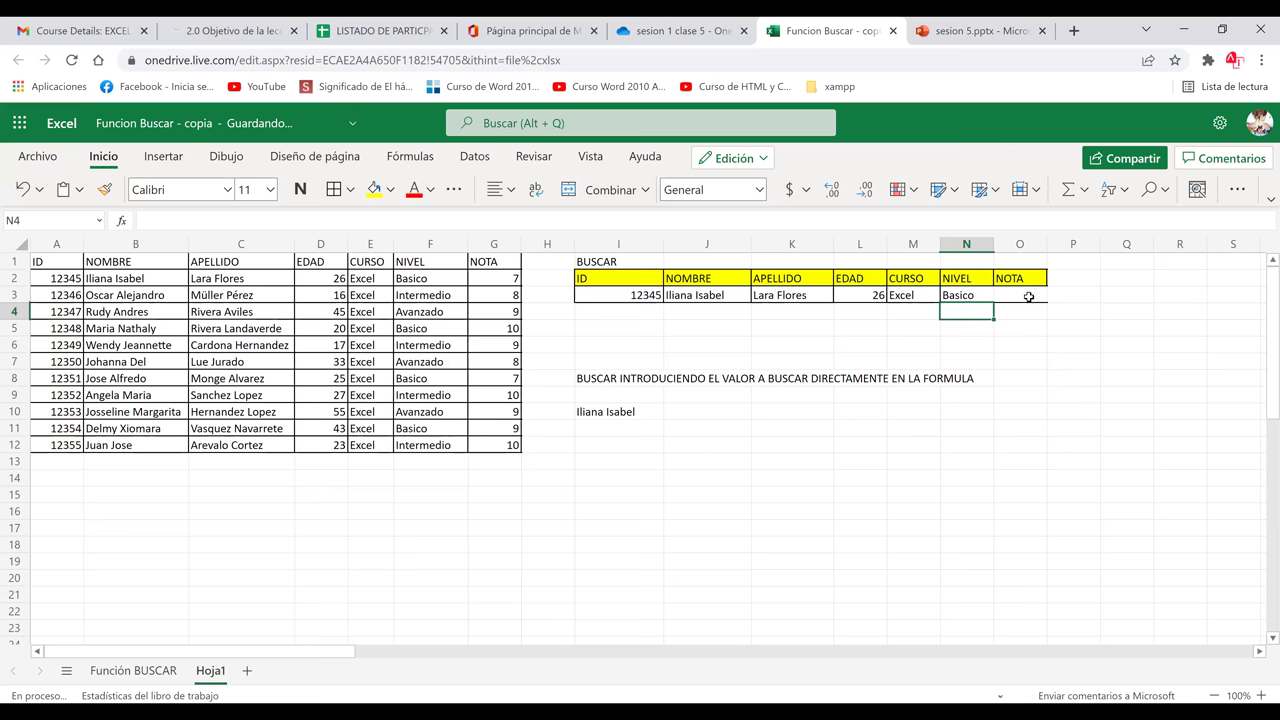
pyautogui.click(982, 293)
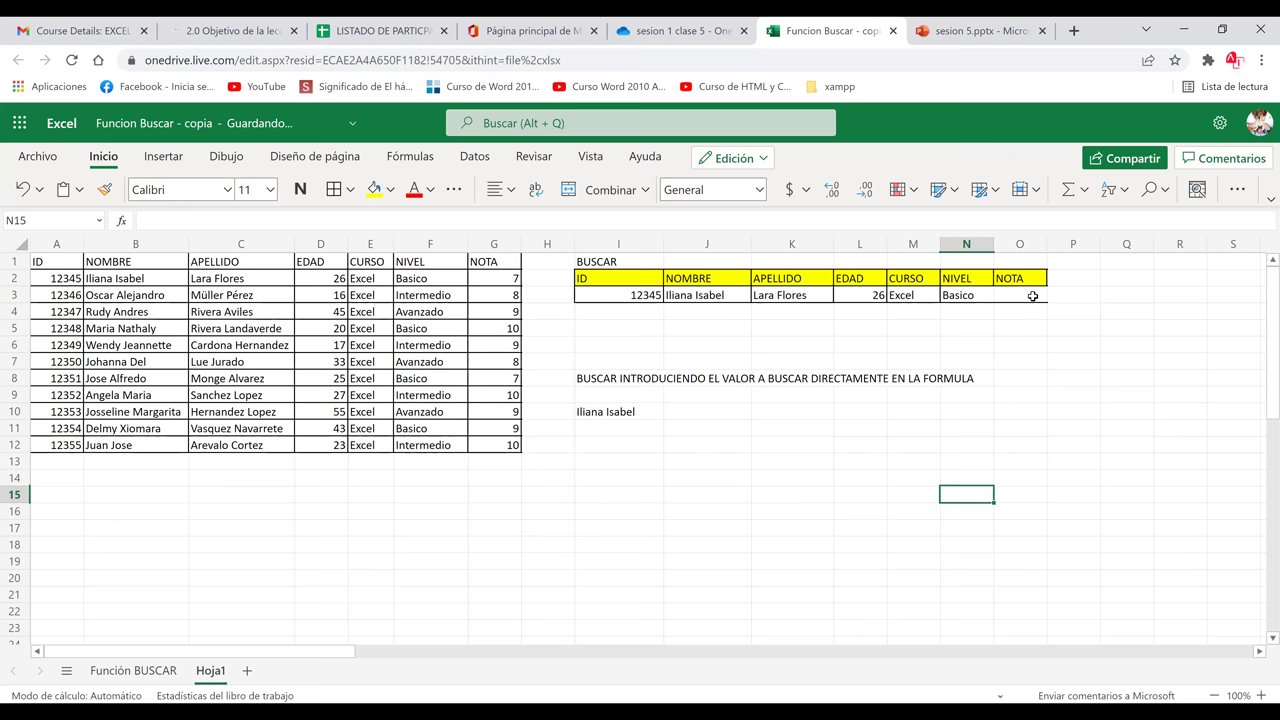
# - Enter a BUSCAR formula in the NOTA cell O3 with lookup value I3, comparison vector A2:A12 and result vector G2:G12
pyautogui.click(1032, 296)
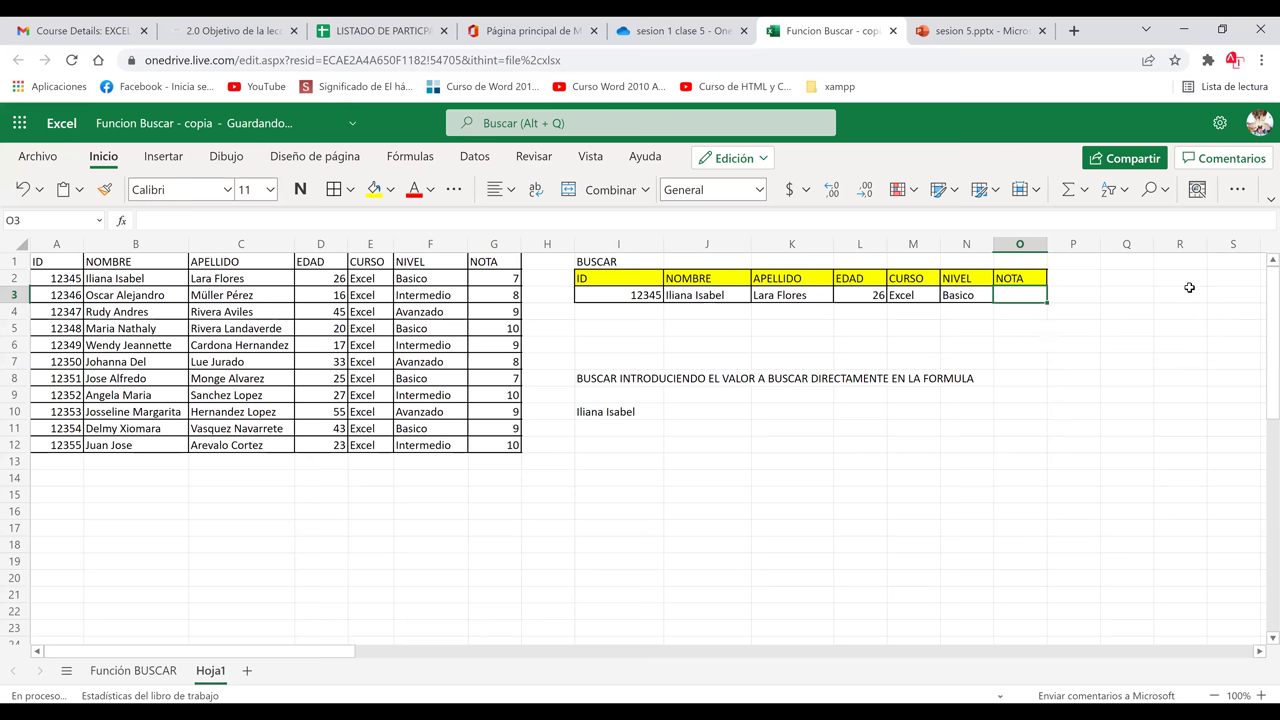
pyautogui.write('=BUSCAR(')
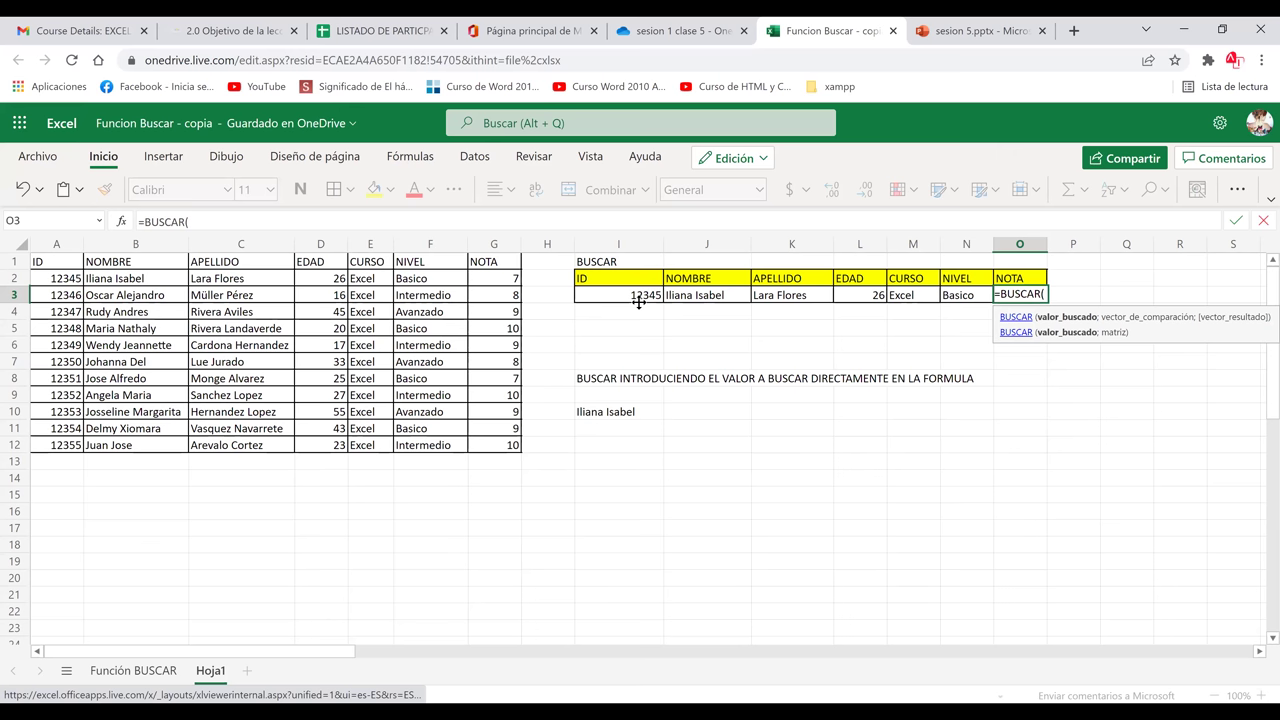
pyautogui.click(639, 302)
pyautogui.write(';')
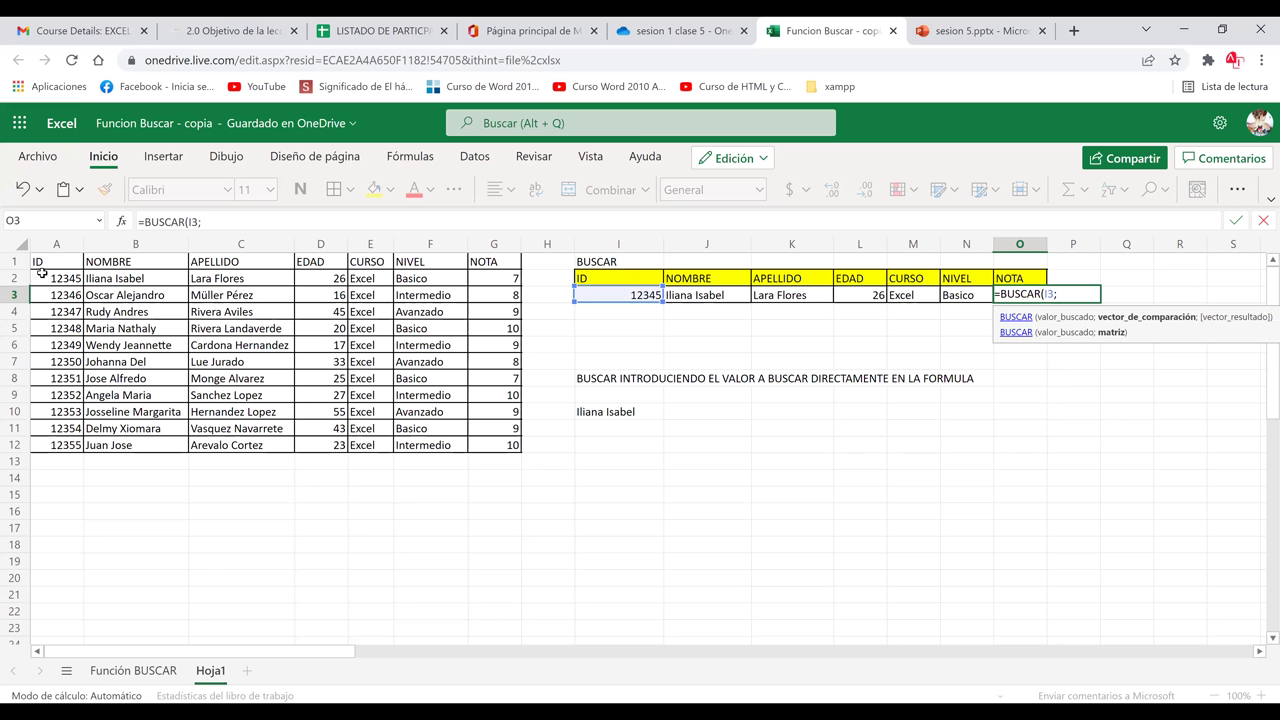
pyautogui.moveTo(45, 280); pyautogui.dragTo(68, 448)
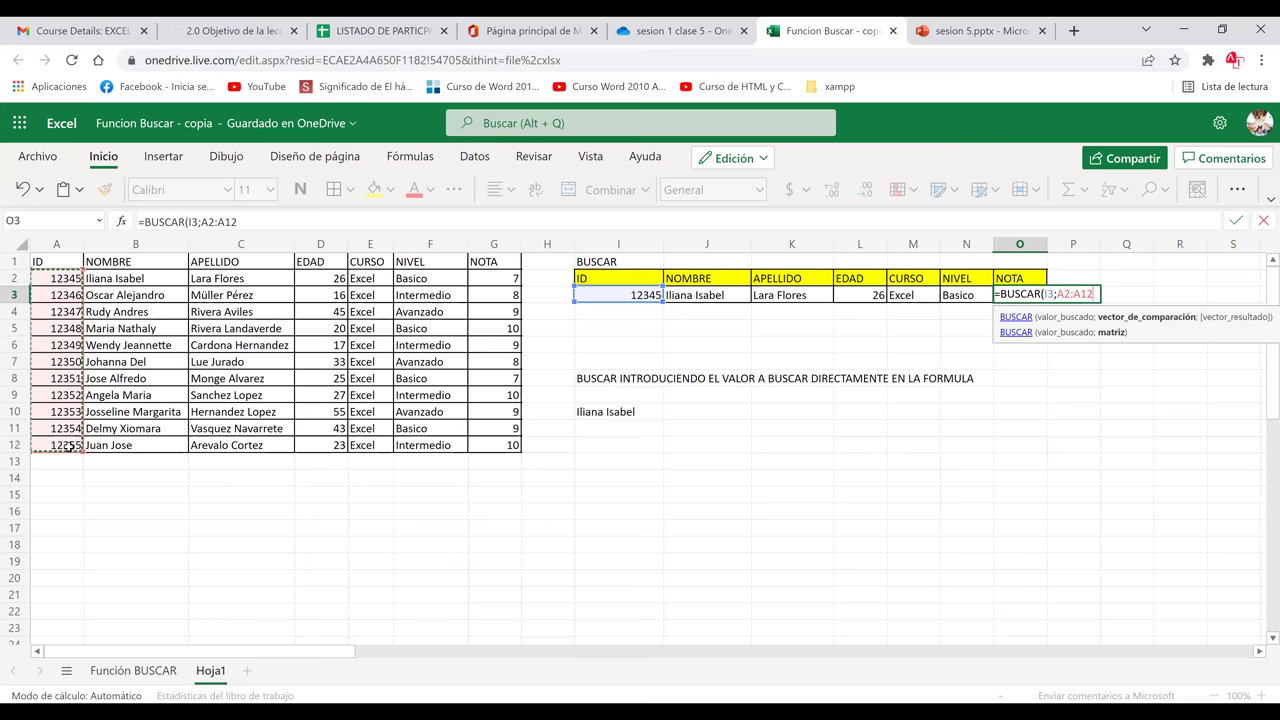
pyautogui.write(';')
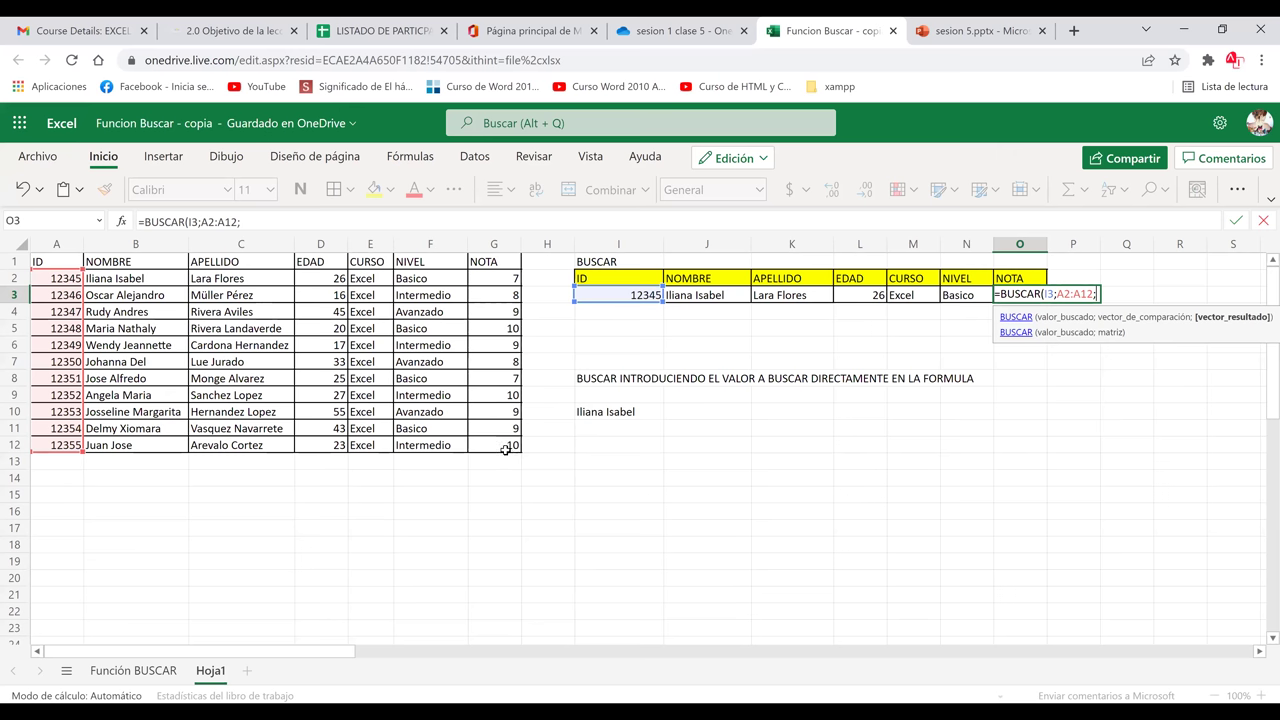
pyautogui.press('Return')
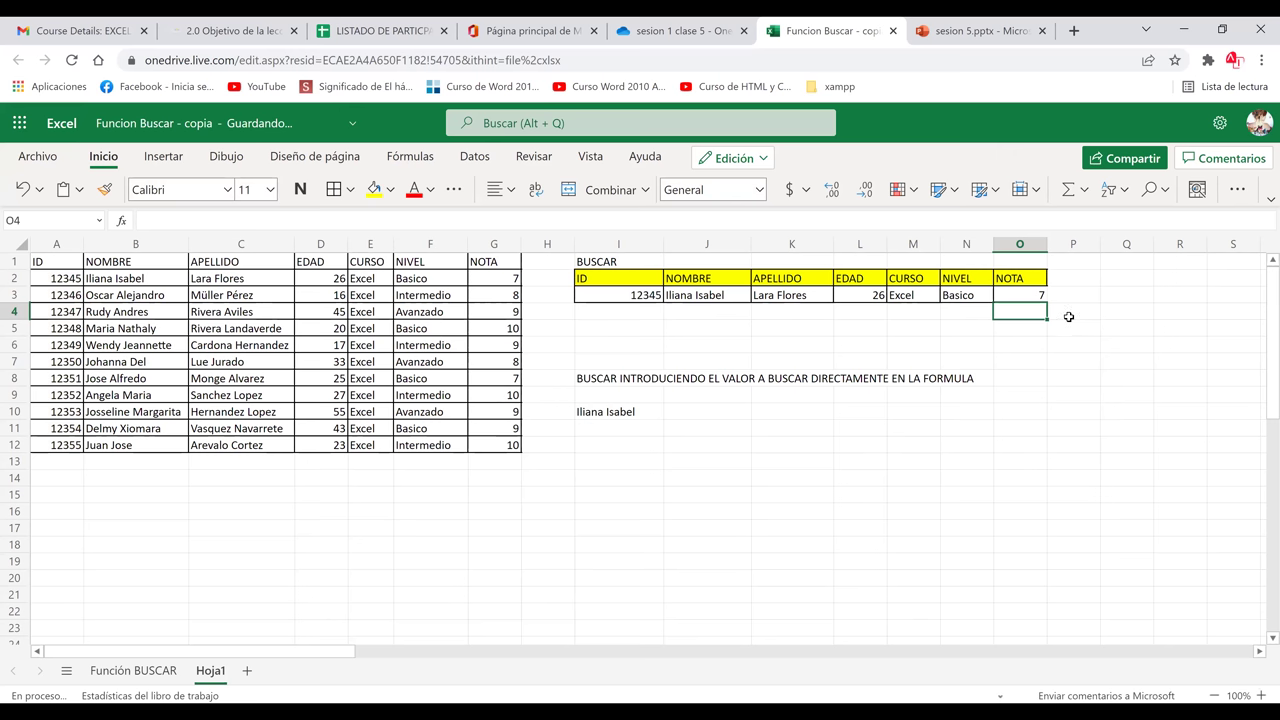
pyautogui.press('Up')
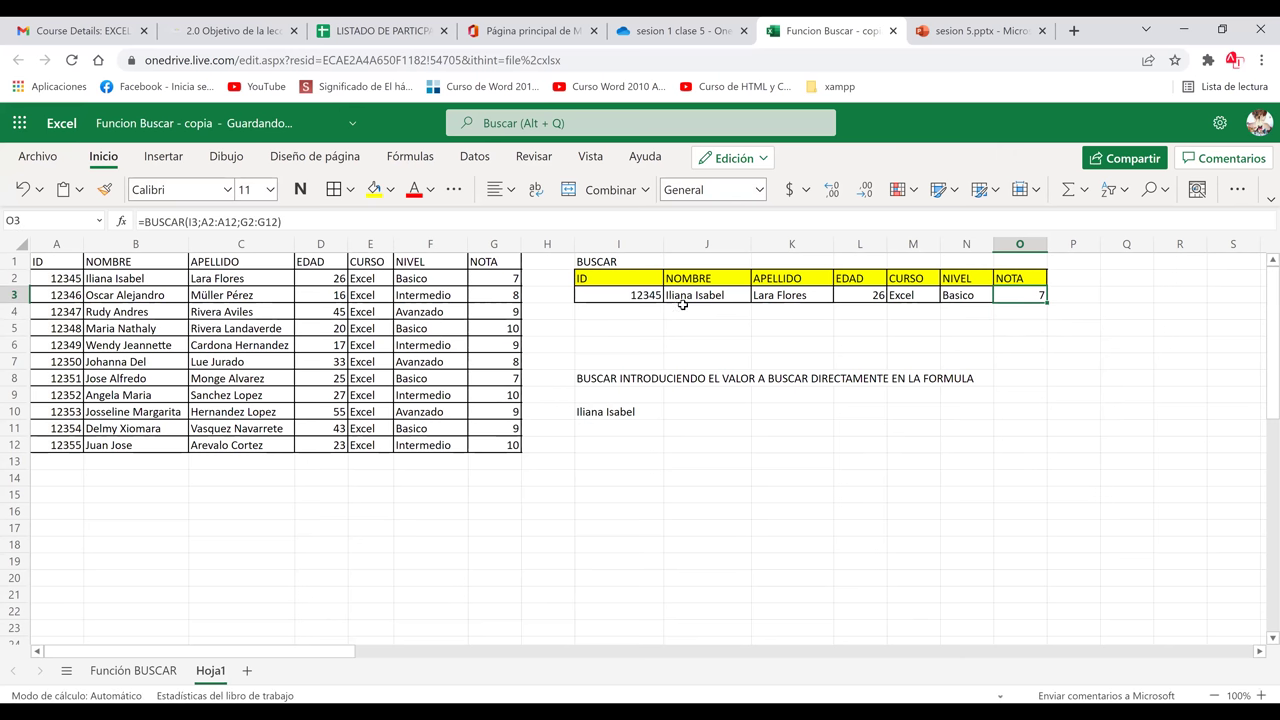
# - Make the lookup ID cell I3 reference the ID in A10 with =A10, and widen the NOMBRE column J to 24
pyautogui.click(620, 328)
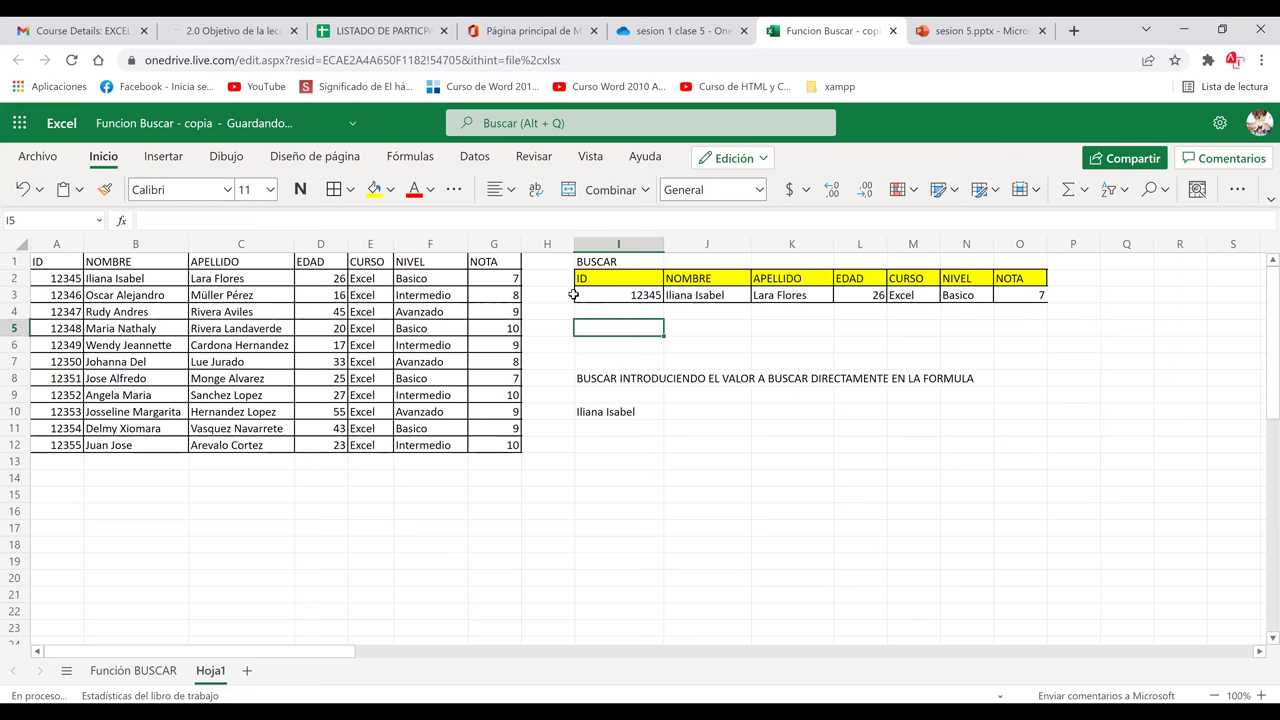
pyautogui.click(45, 366)
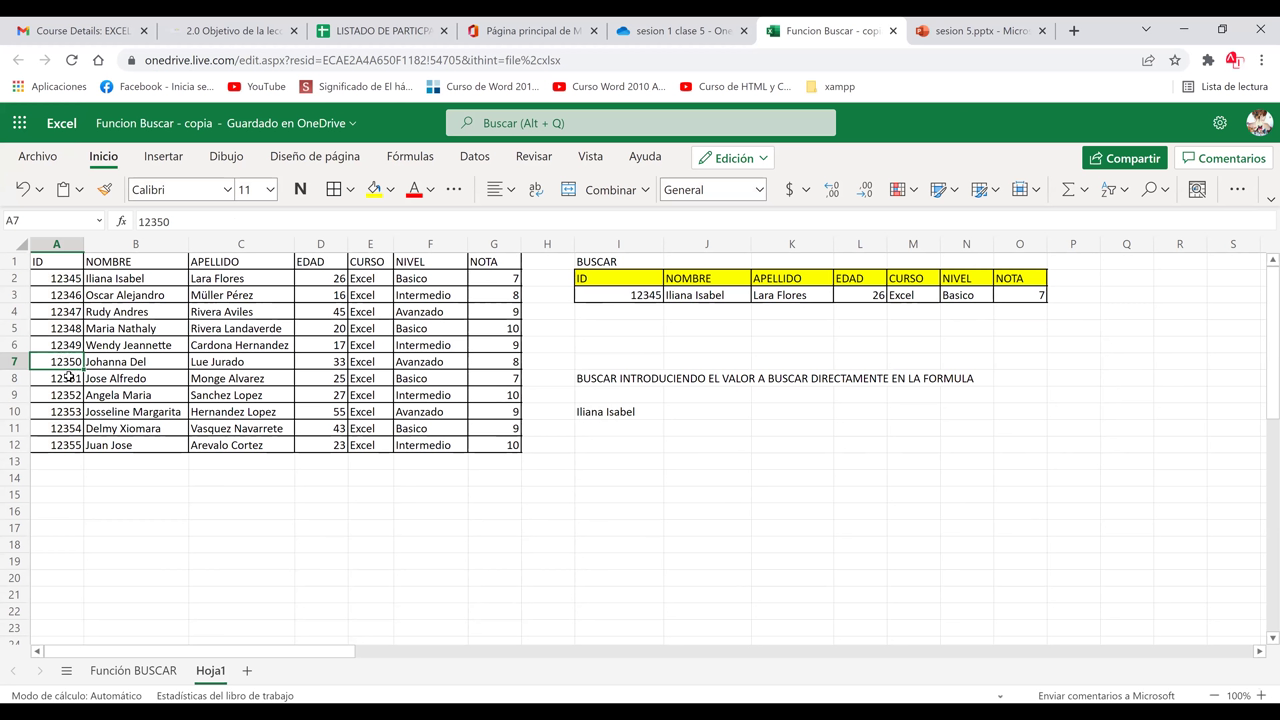
pyautogui.click(637, 297)
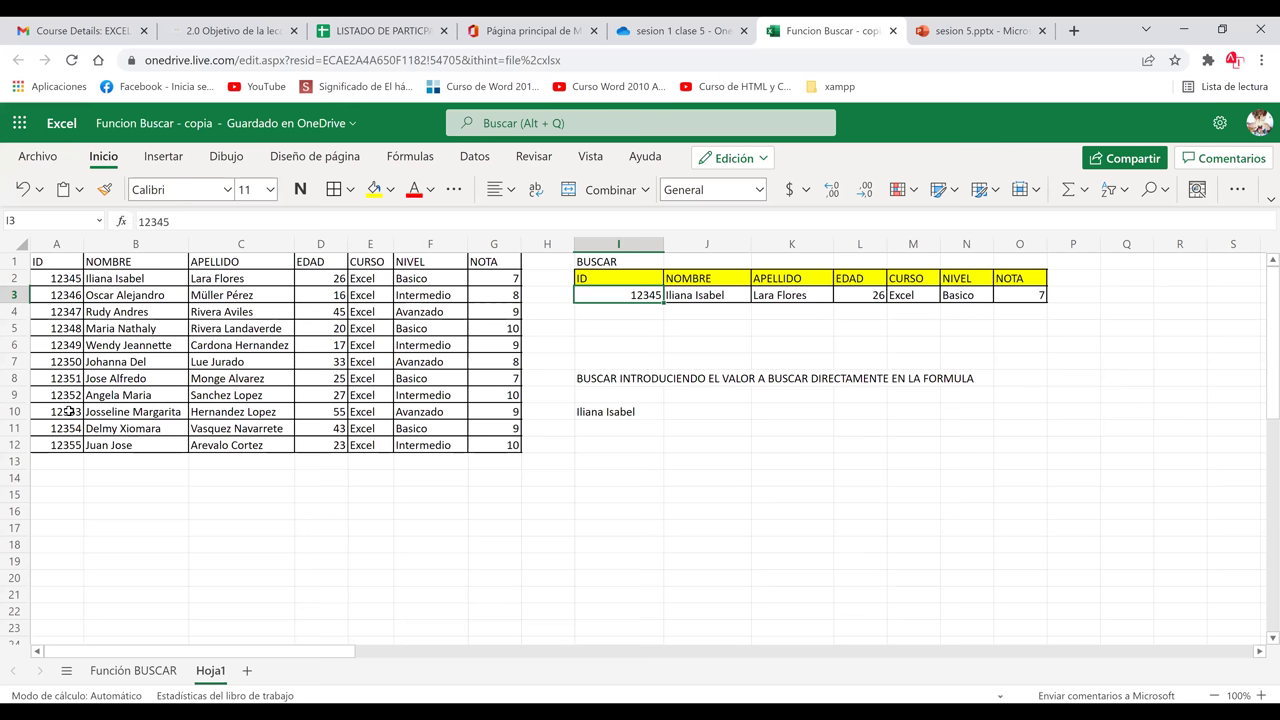
pyautogui.write('=')
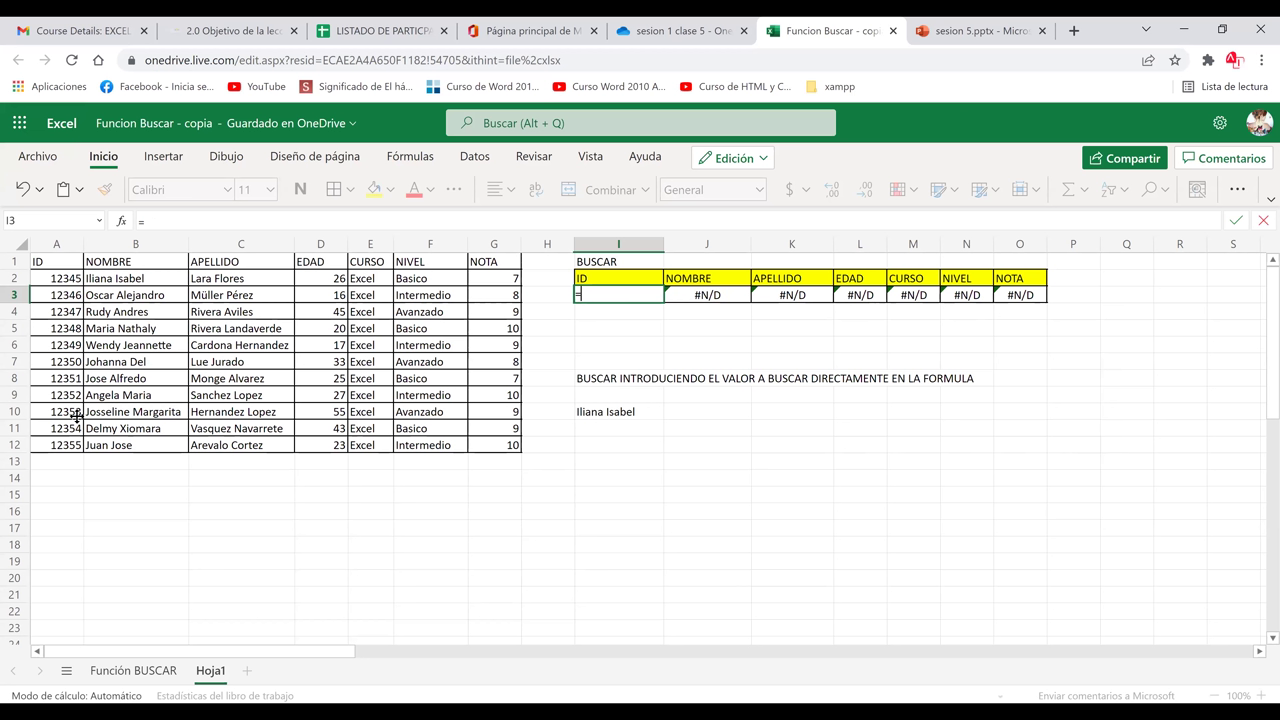
pyautogui.click(54, 417)
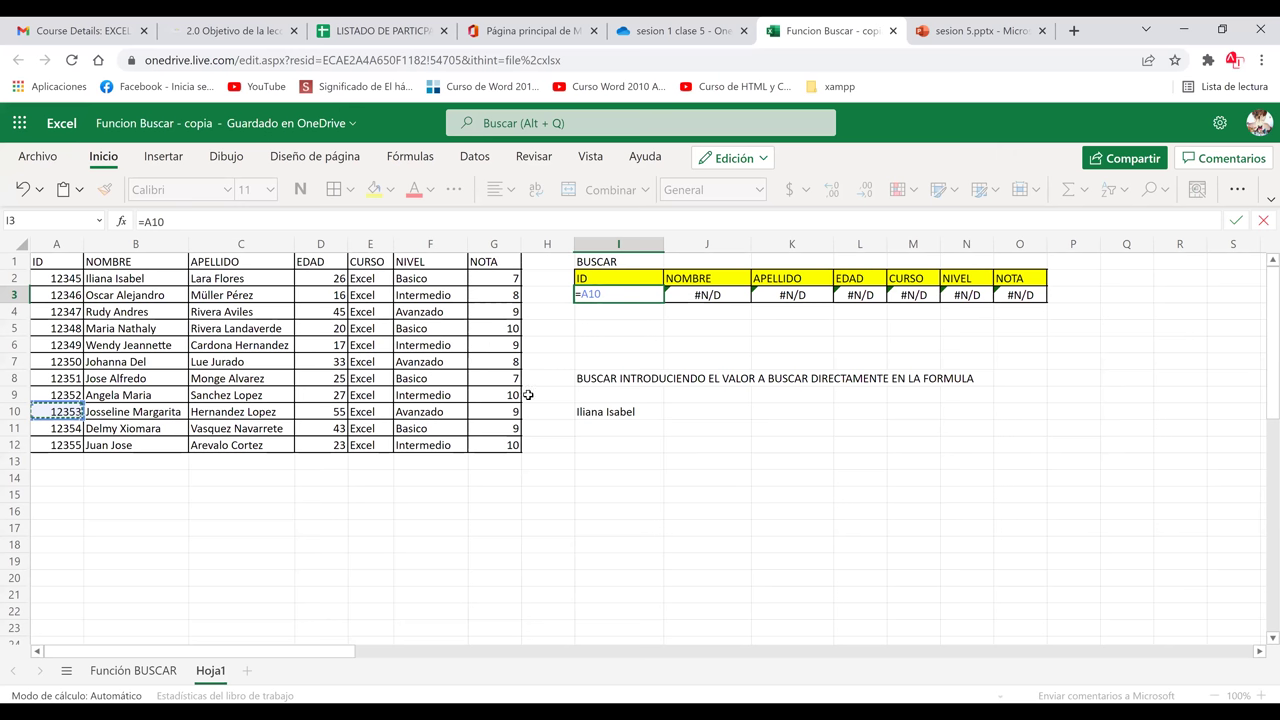
pyautogui.moveTo(749, 242); pyautogui.dragTo(901, 259)
pyautogui.press('Return')
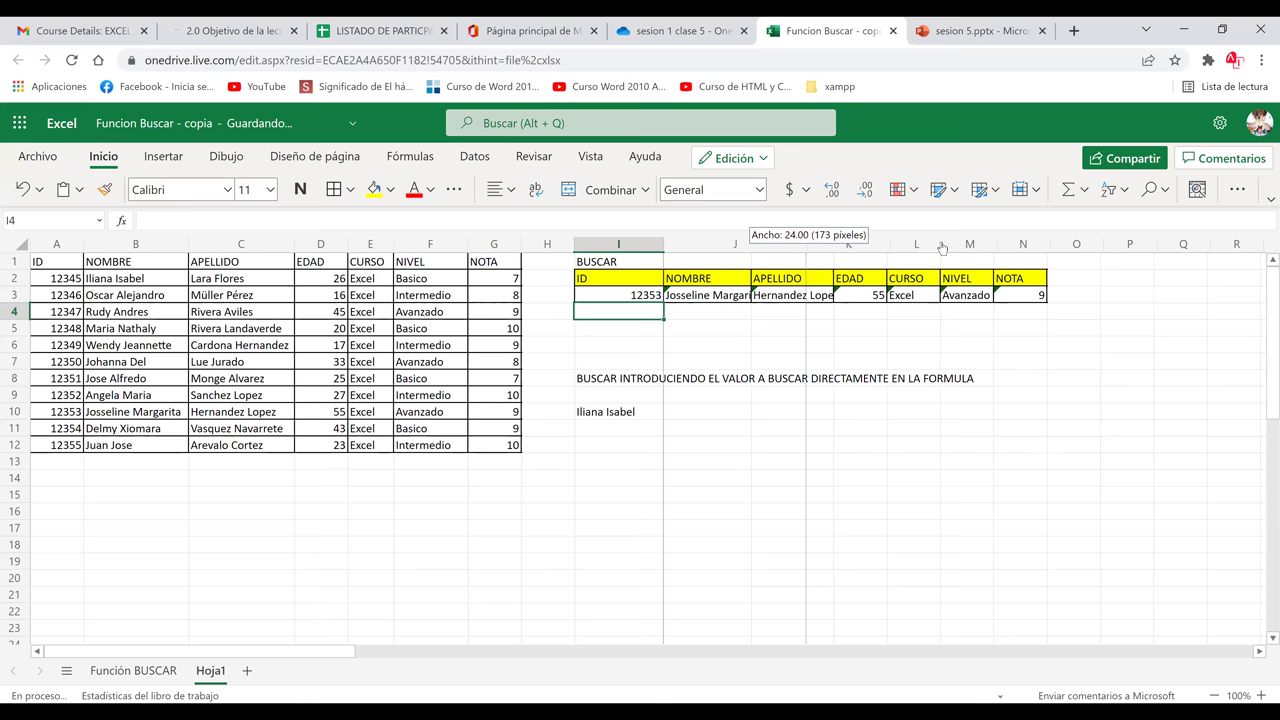
# - Widen the APELLIDO, EDAD, CURSO and NIVEL columns (K to N) of the lookup block
pyautogui.moveTo(1038, 245); pyautogui.dragTo(1040, 248)
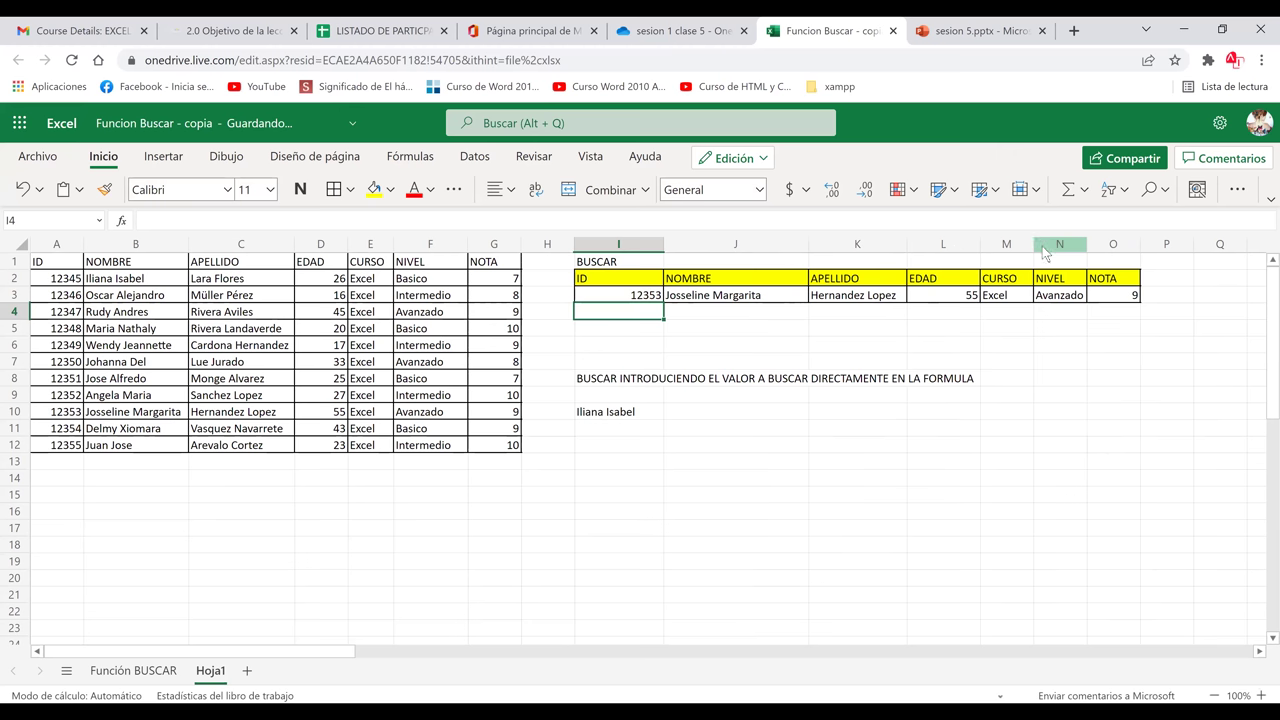
pyautogui.moveTo(1097, 246); pyautogui.dragTo(1116, 246)
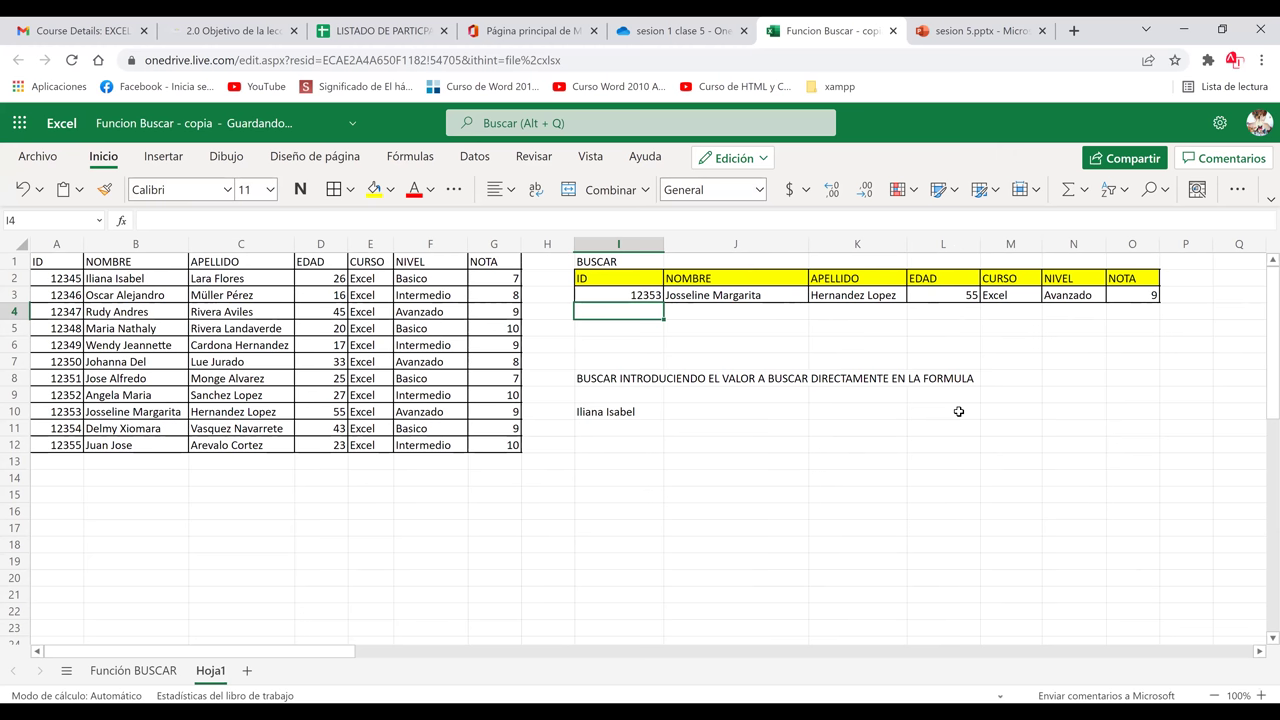
pyautogui.click(958, 411)
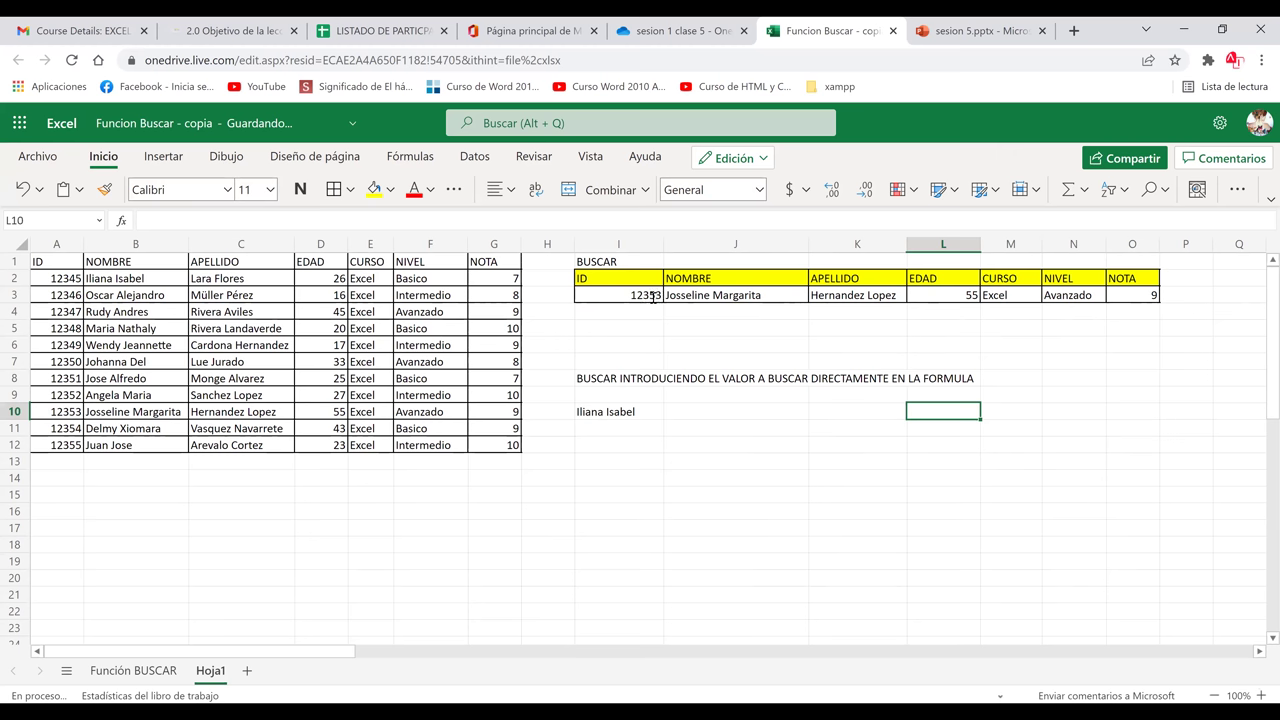
# - Replace the reference in the lookup ID cell I3 with the student ID listed in A6, entered as a plain number
pyautogui.click(653, 297)
pyautogui.press('BackSpace')
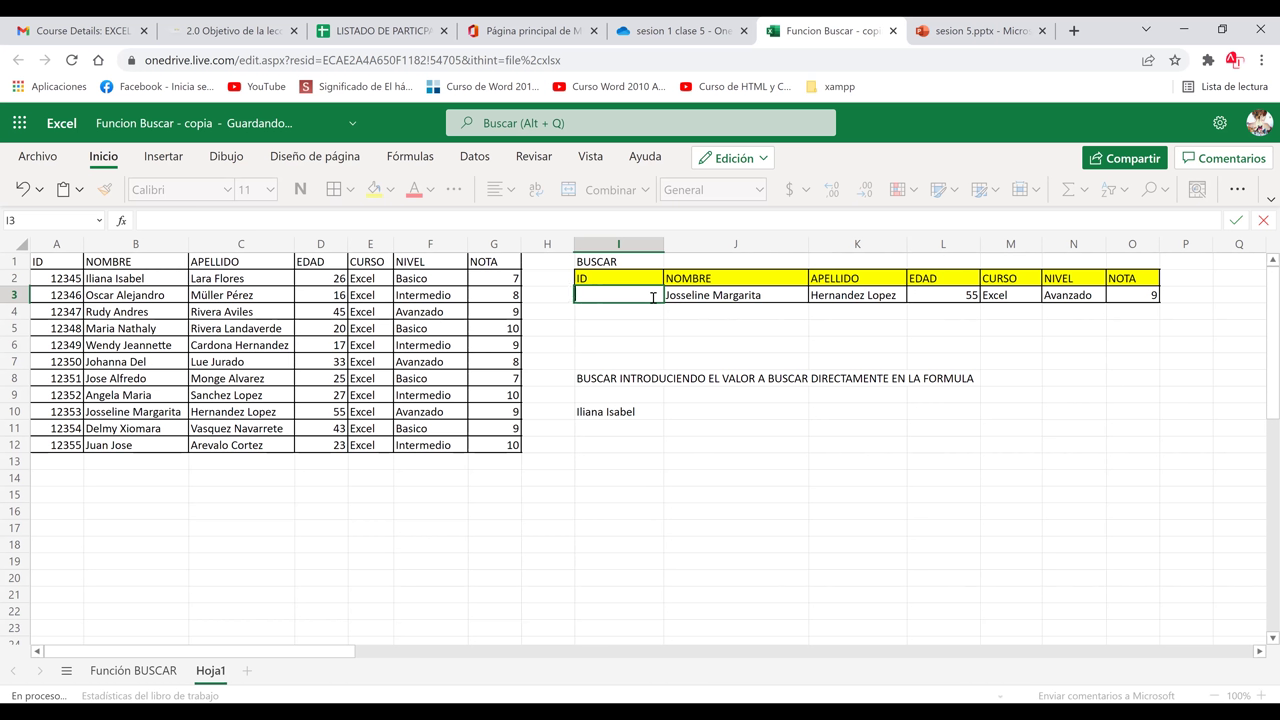
pyautogui.write('12349')
pyautogui.press('Return')
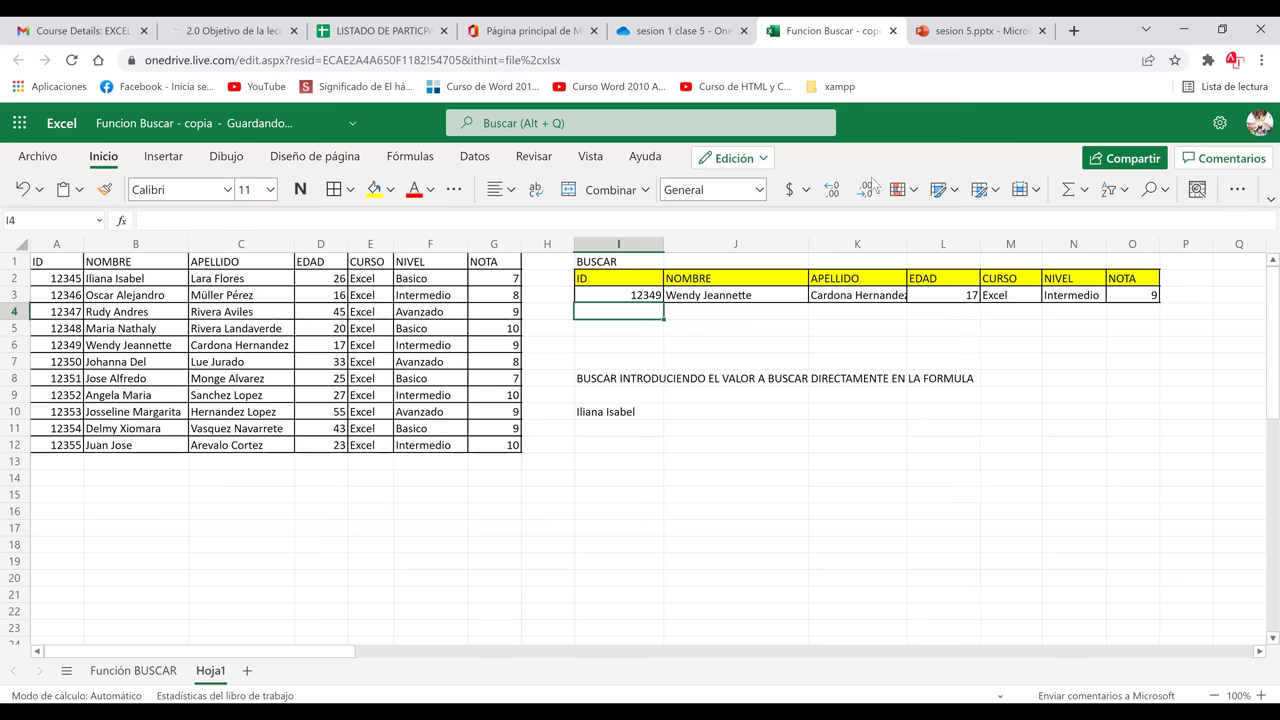
pyautogui.click(68, 346)
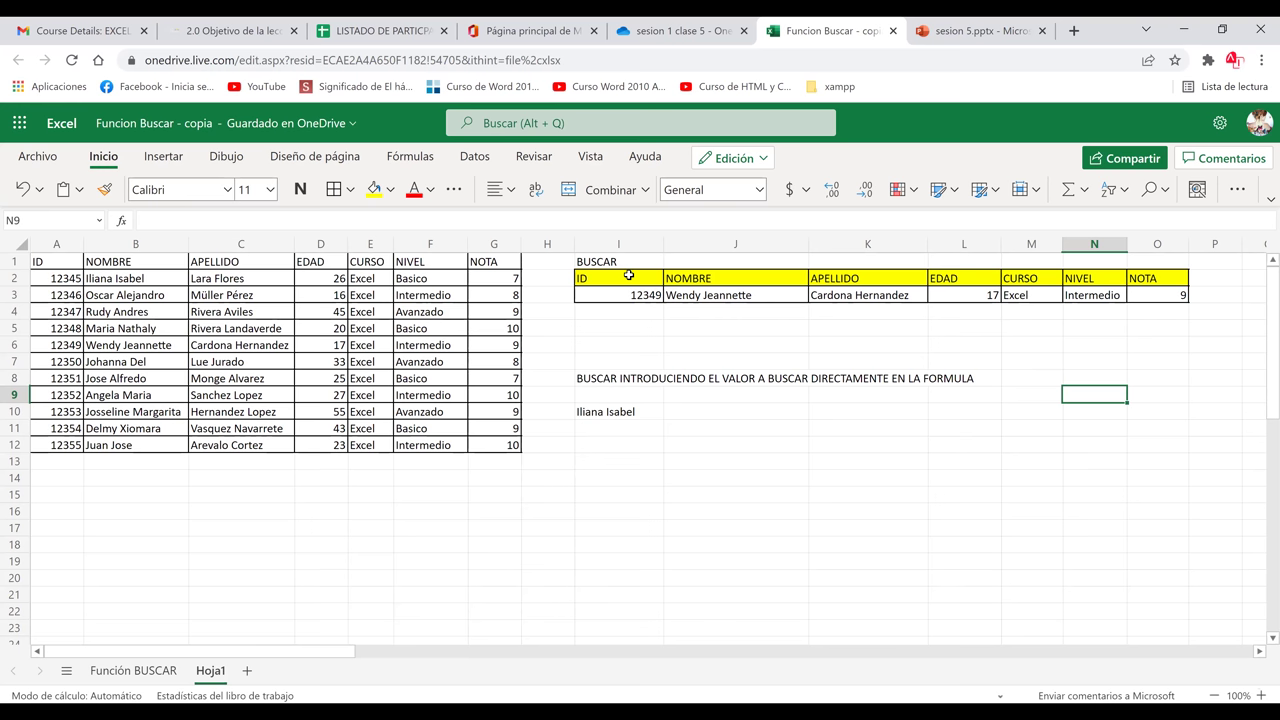
# - Review the lookup block's header row, the ID cell I3 and the BUSCAR formula in J3 against the NOMBRE source column
pyautogui.click(630, 279)
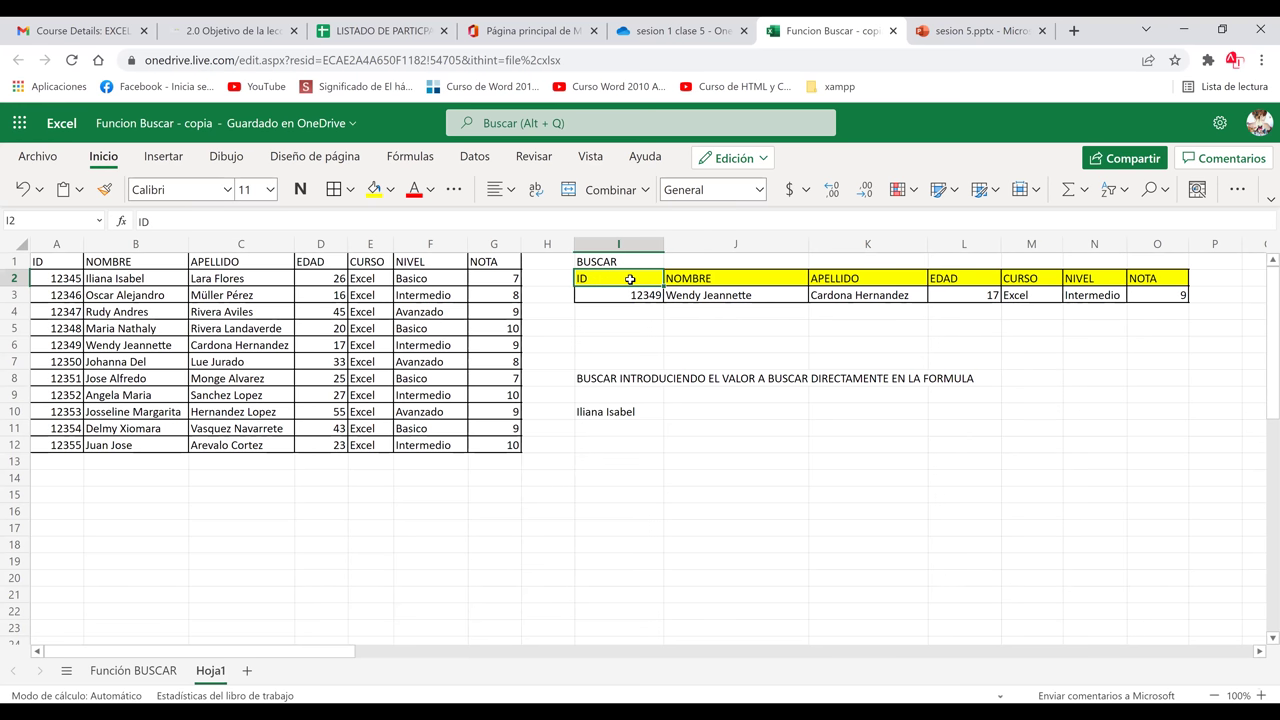
pyautogui.keyDown('shift'); pyautogui.click(1191, 282); pyautogui.keyUp('shift')
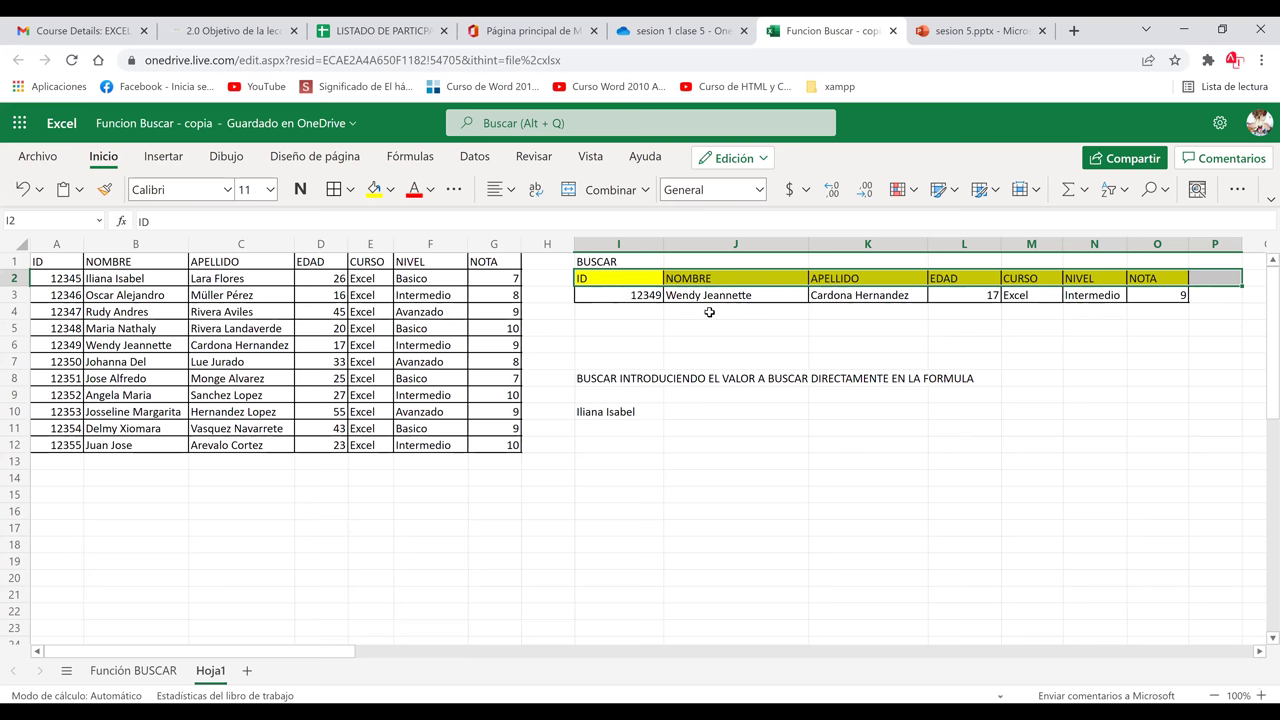
pyautogui.press('Down')
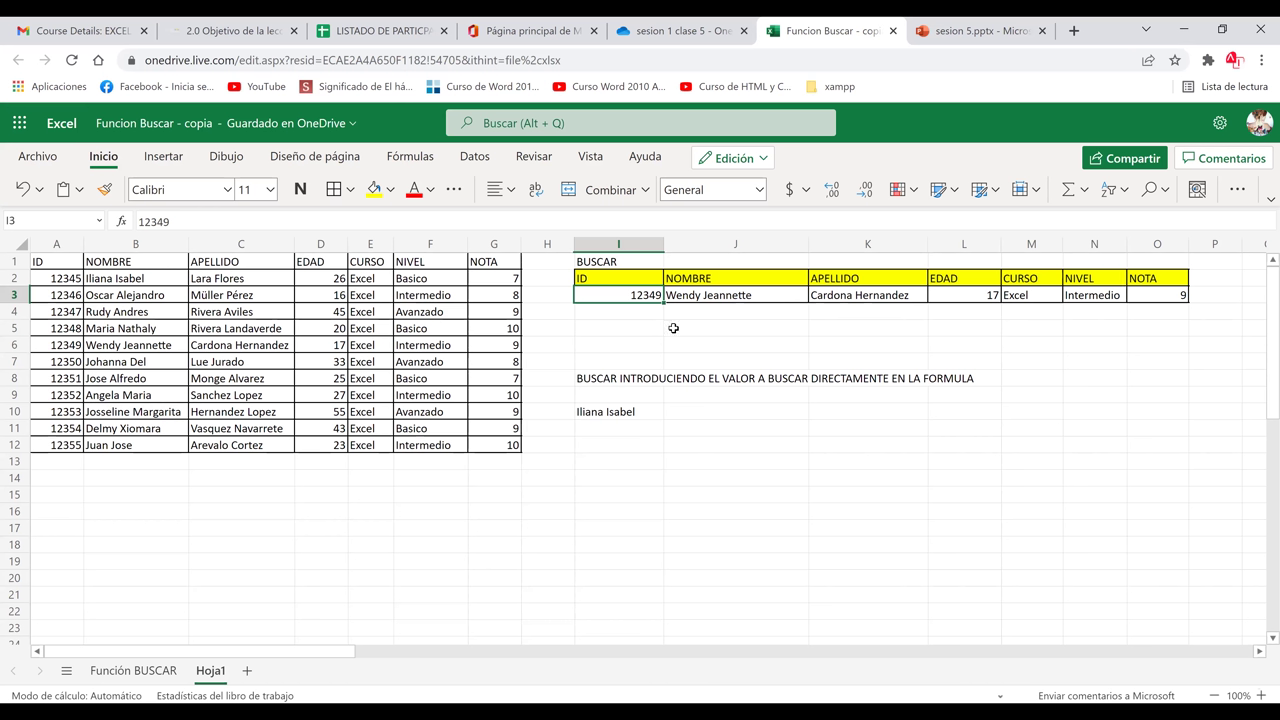
pyautogui.click(732, 292)
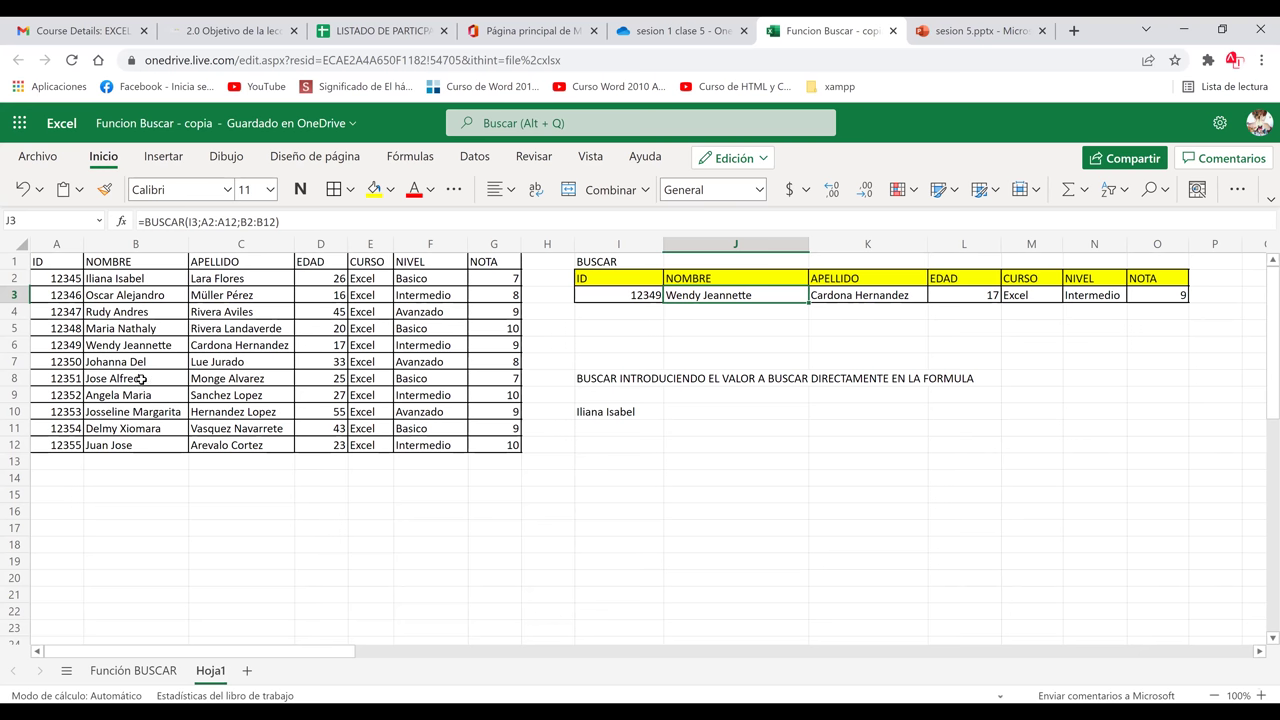
pyautogui.click(141, 379)
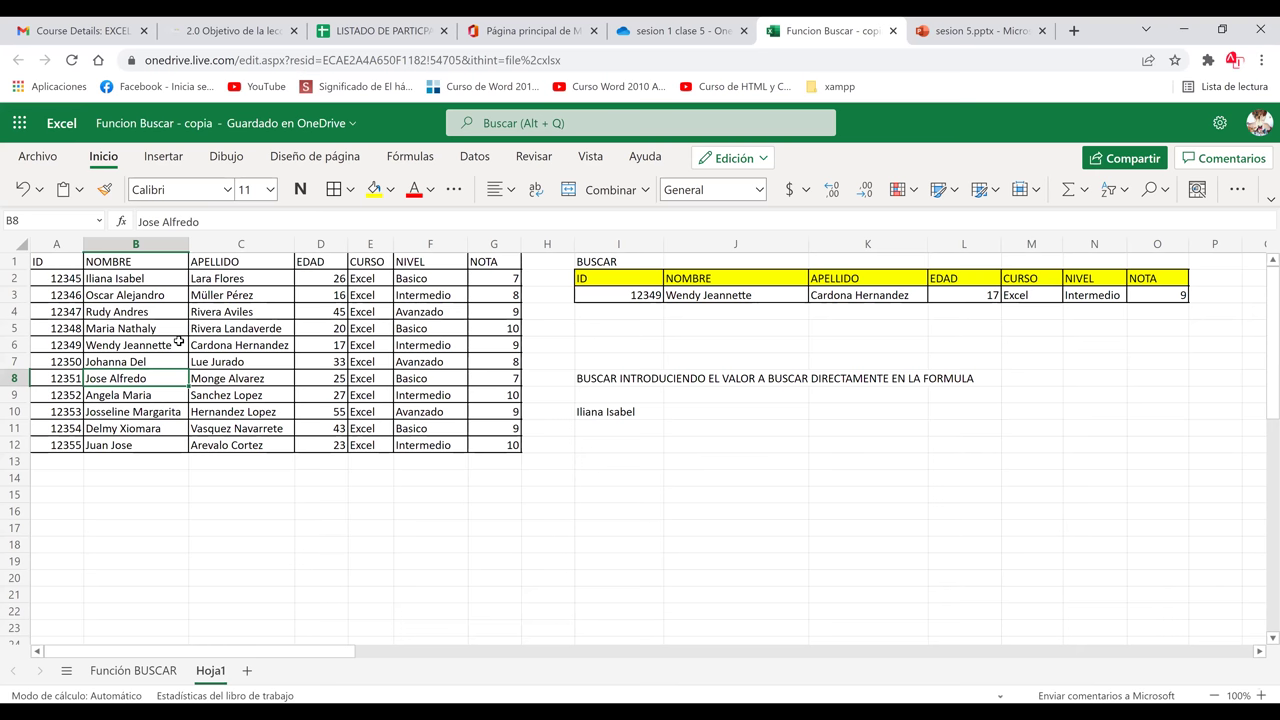
pyautogui.scroll(-20, 179, 341)
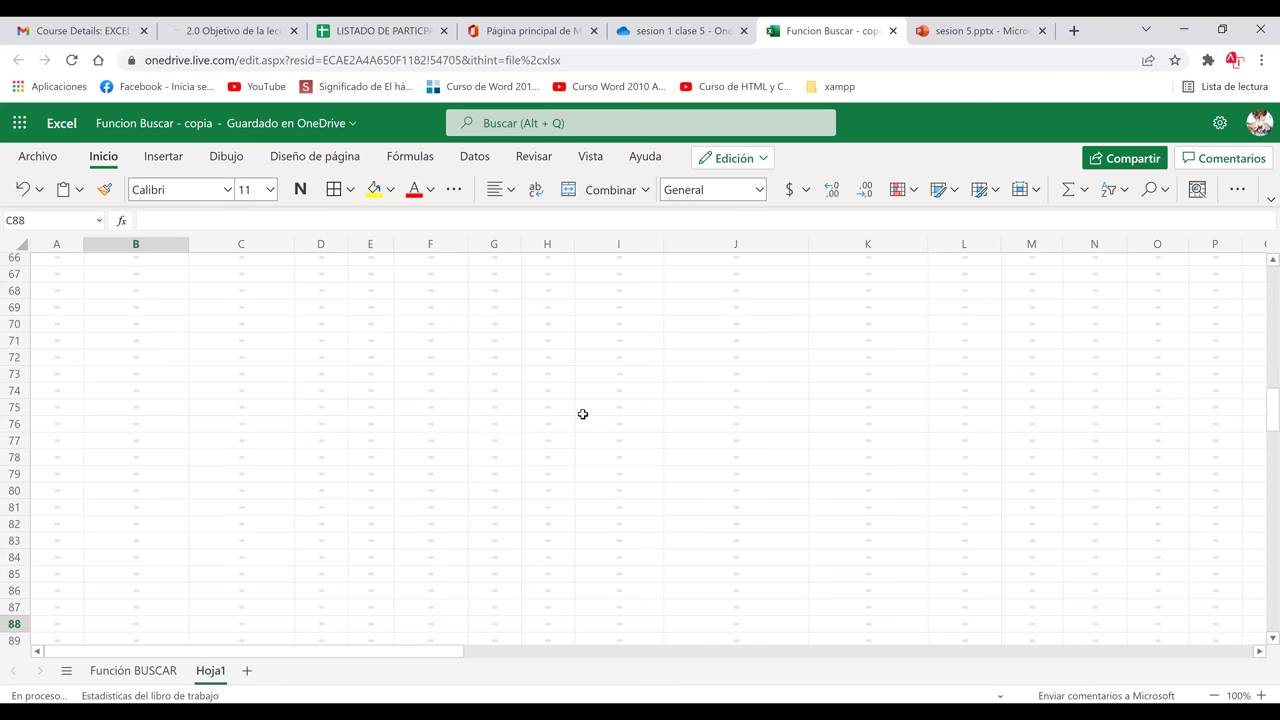
pyautogui.hscroll(2, 583, 414)
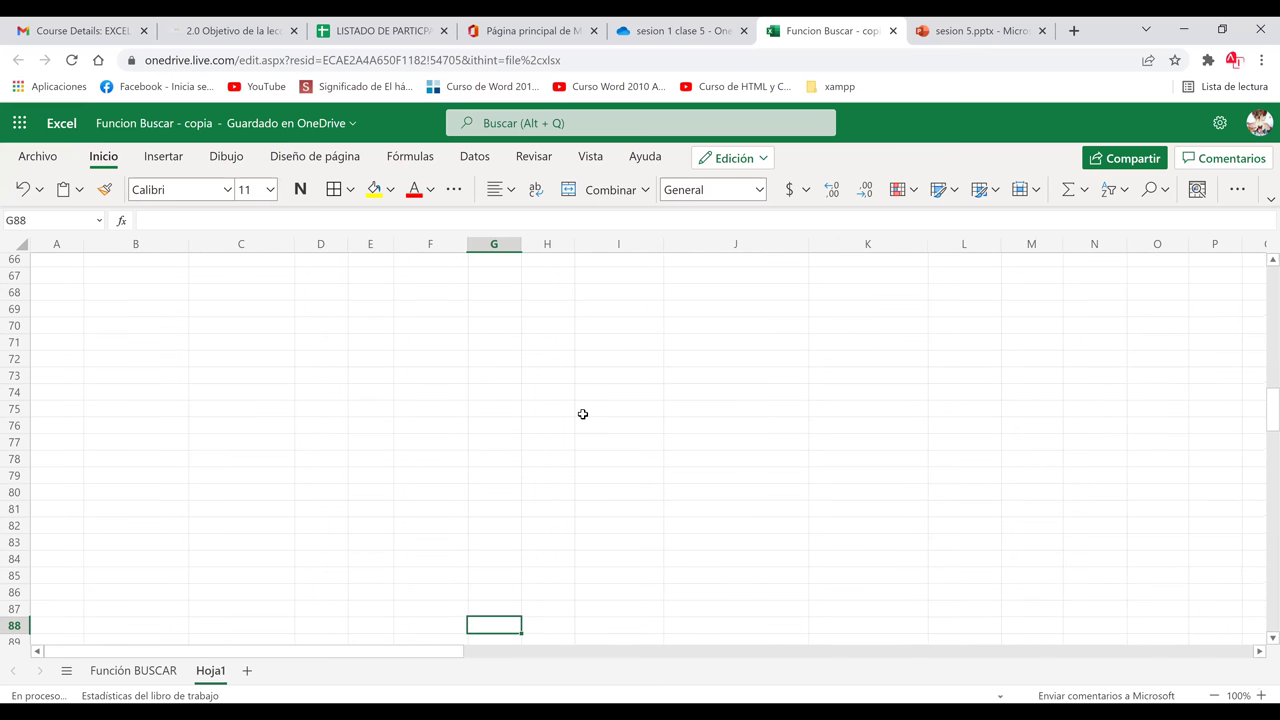
# - Set the lookup ID in I3 to the student ID listed in A7, entered as a plain number
pyautogui.scroll(20, 680, 349)
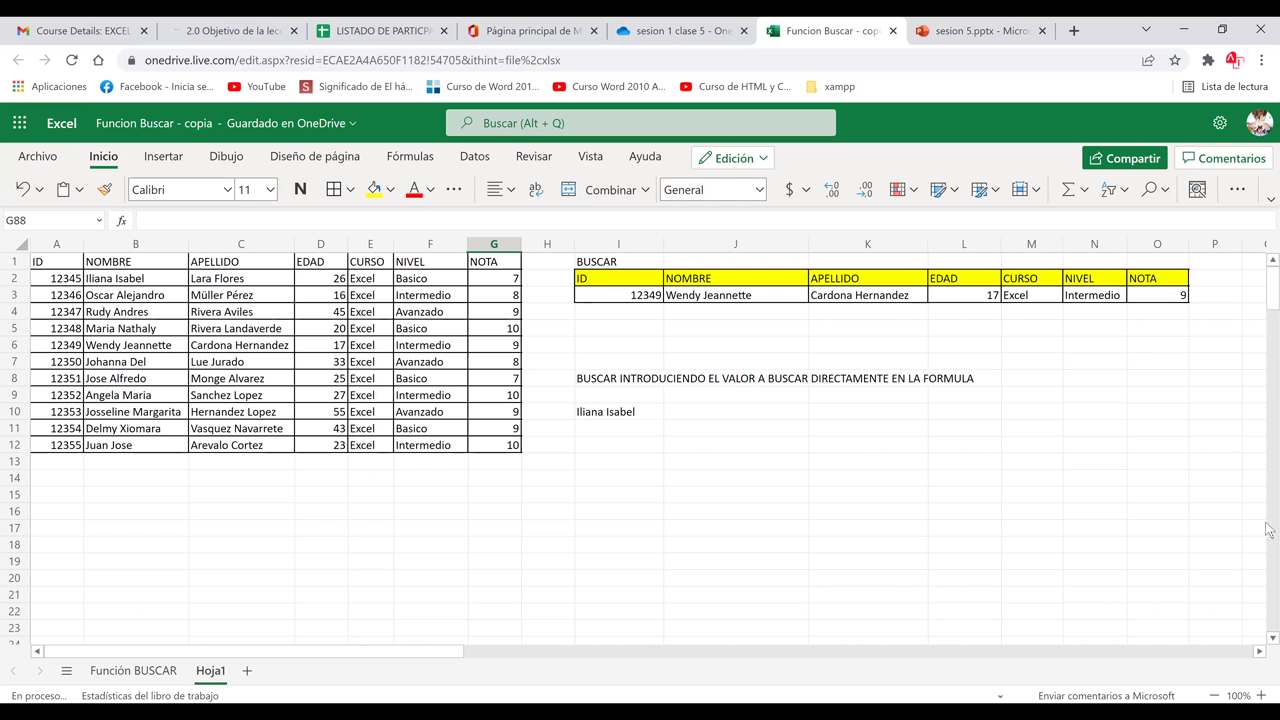
pyautogui.click(592, 294)
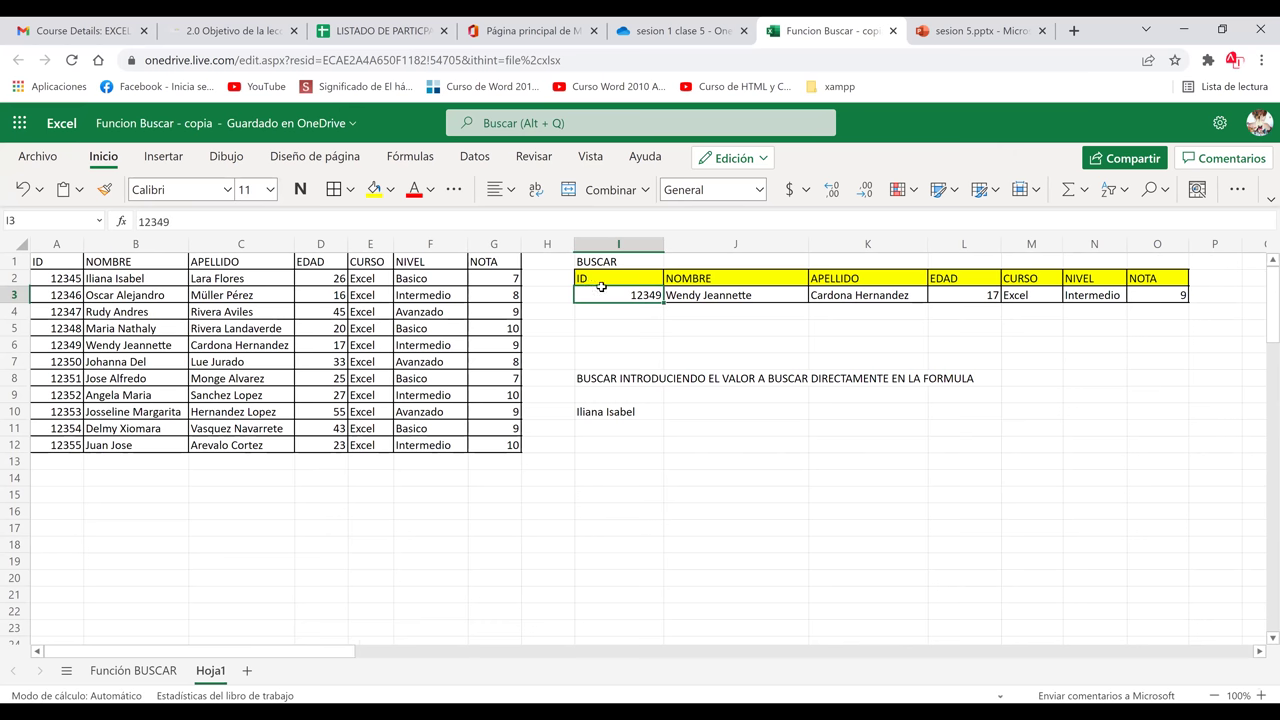
pyautogui.click(596, 280)
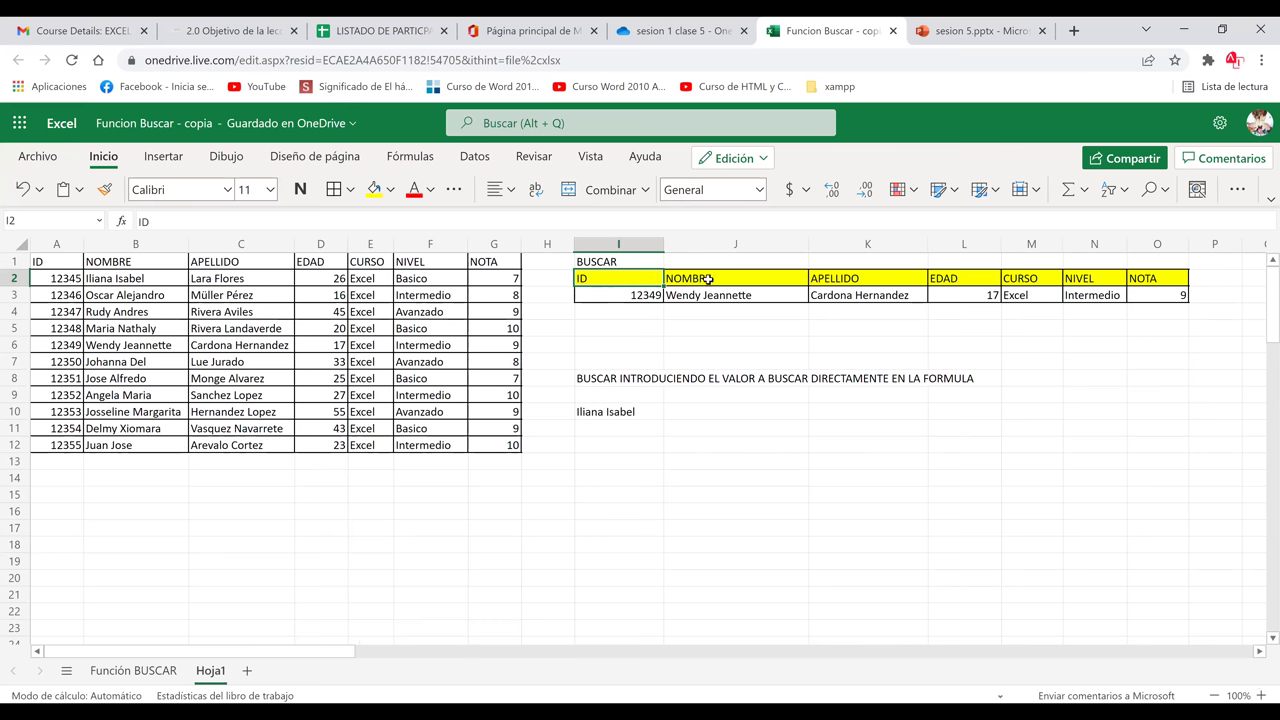
pyautogui.press('Right')
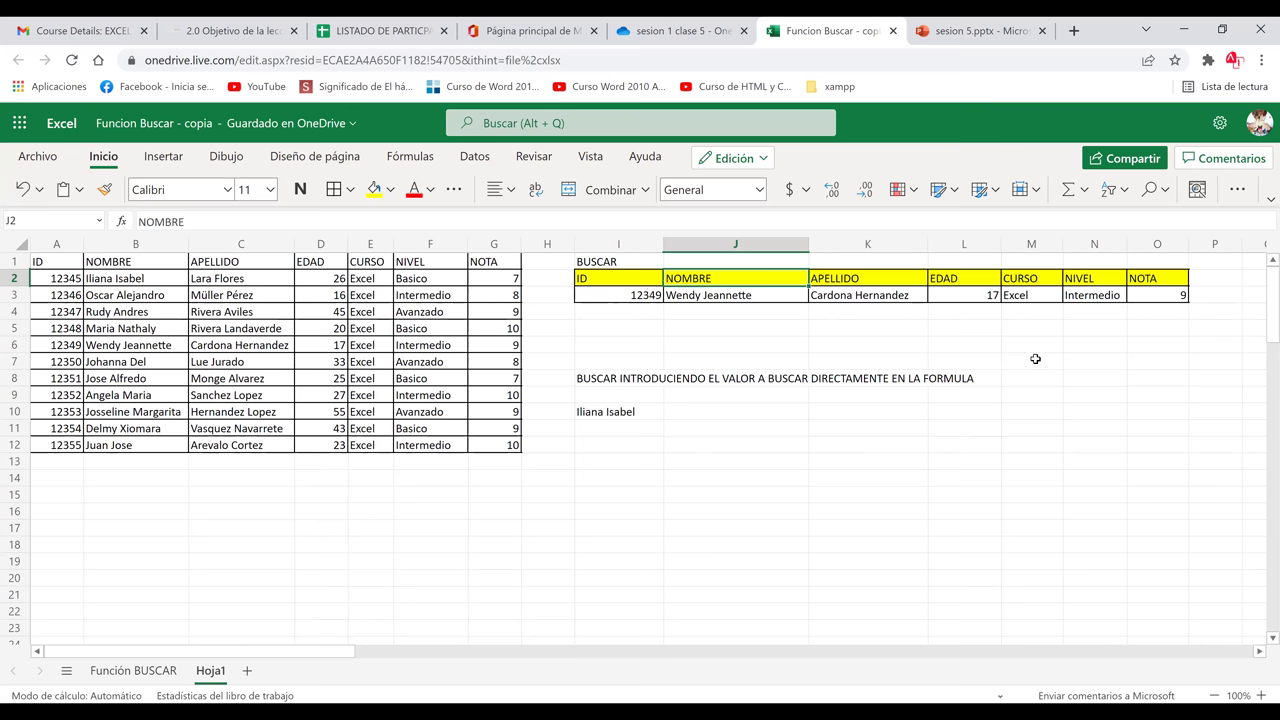
pyautogui.click(648, 299)
pyautogui.write('123')
pyautogui.write('4')
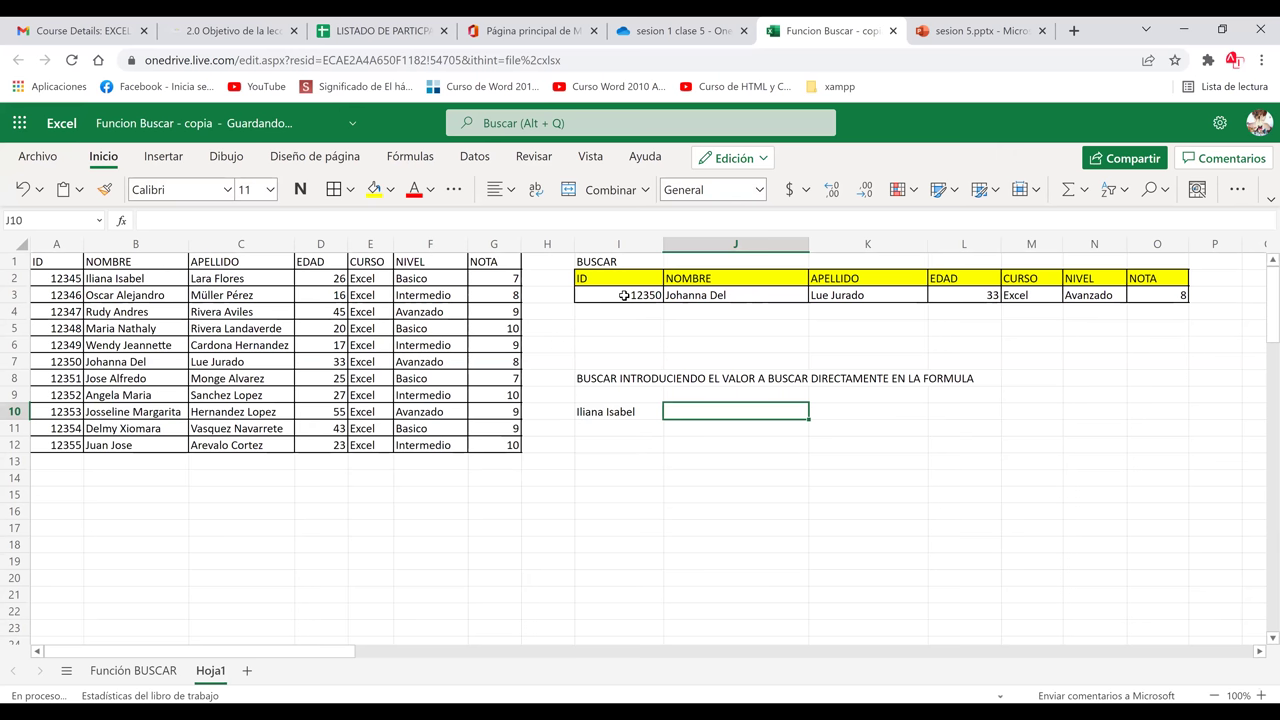
# - Enter a BUSCAR formula in I12 with the ID from A12 written directly as a number, comparison range A2:A12 and result range B2:B12
pyautogui.click(624, 295)
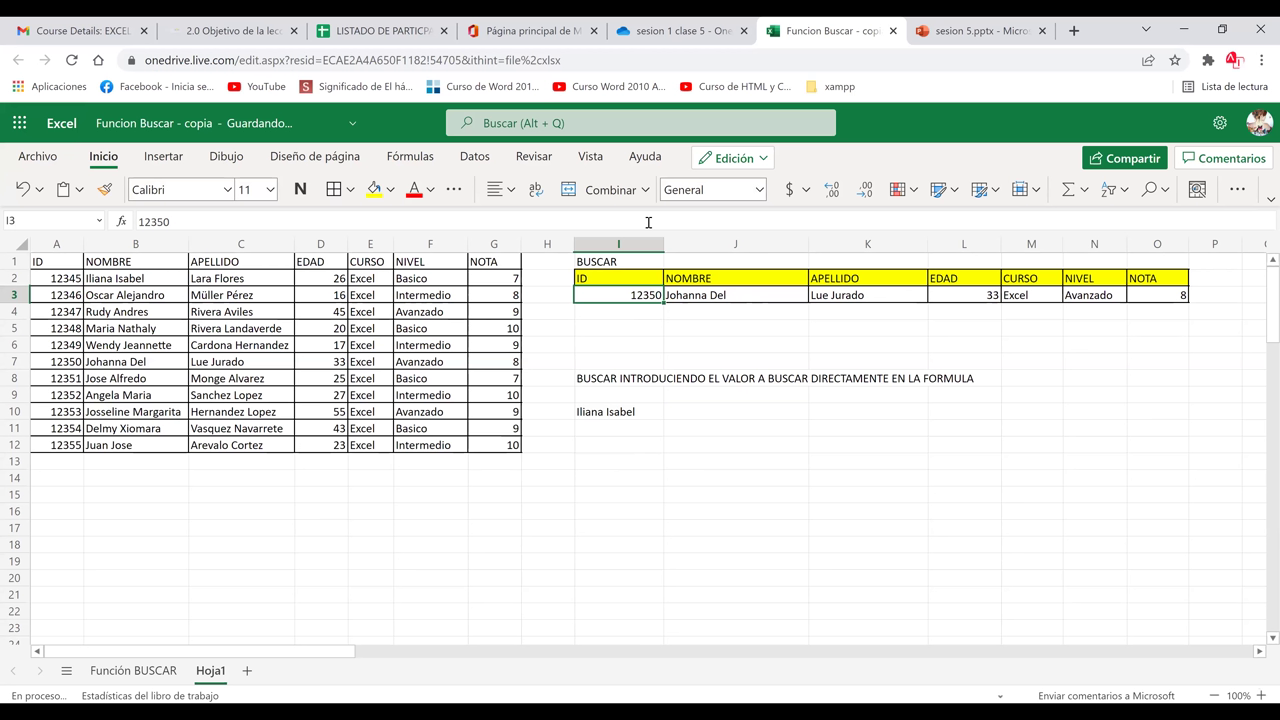
pyautogui.click(617, 445)
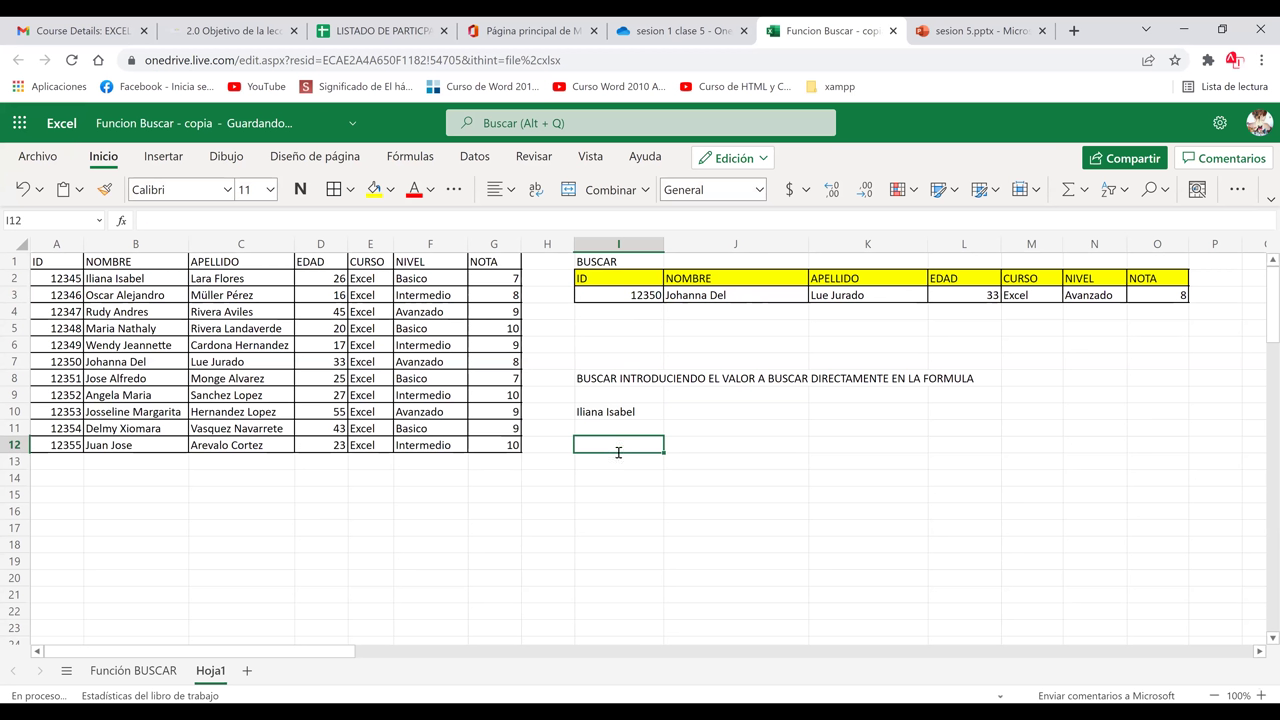
pyautogui.write('=B')
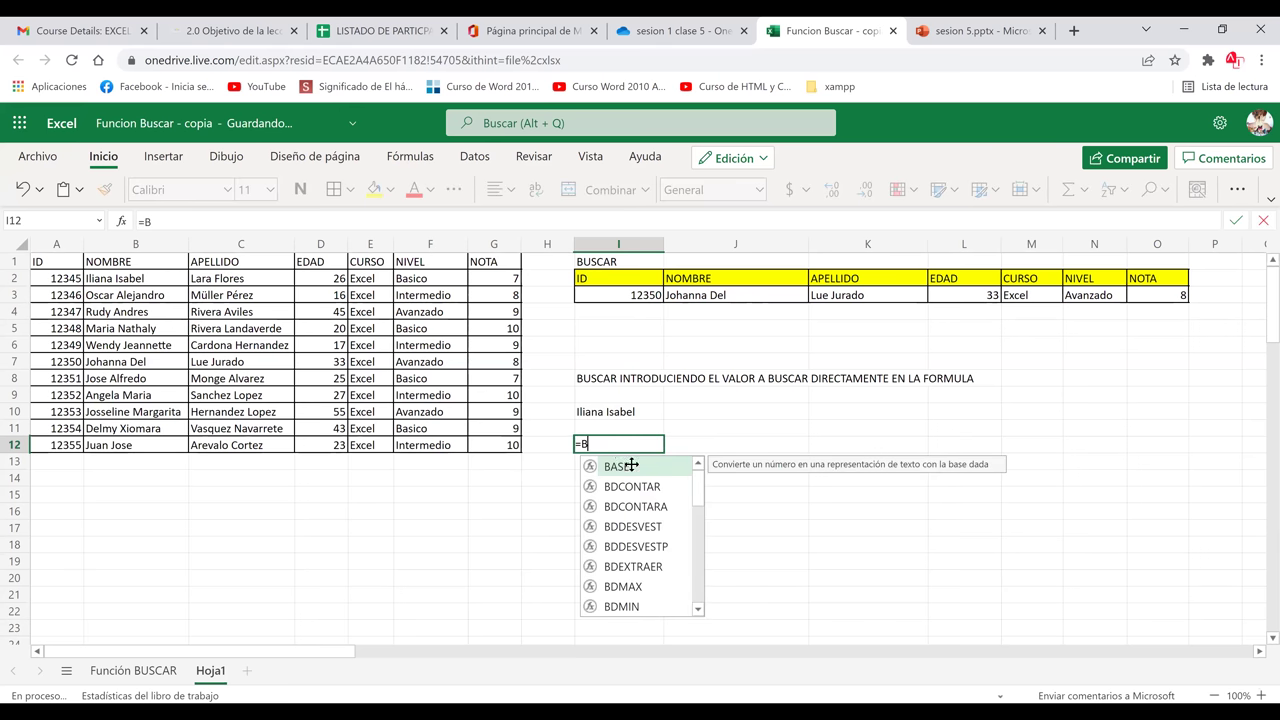
pyautogui.write('USCAR(')
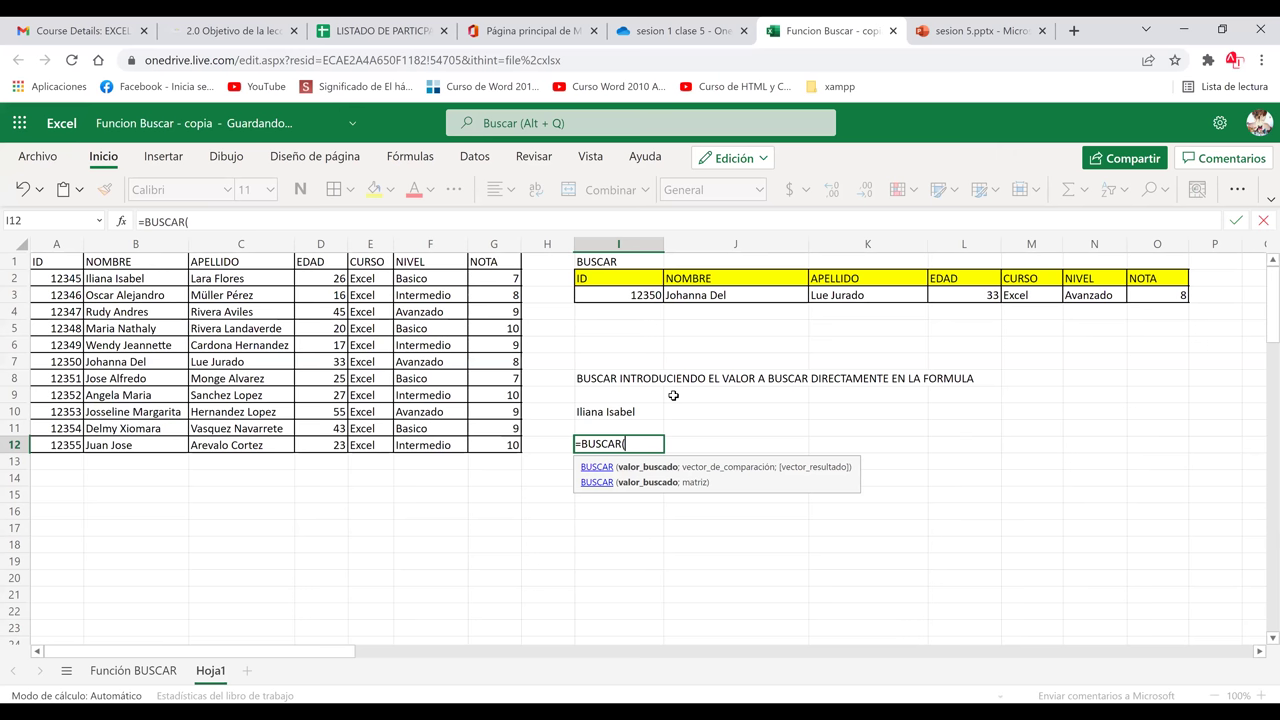
pyautogui.write('12355;')
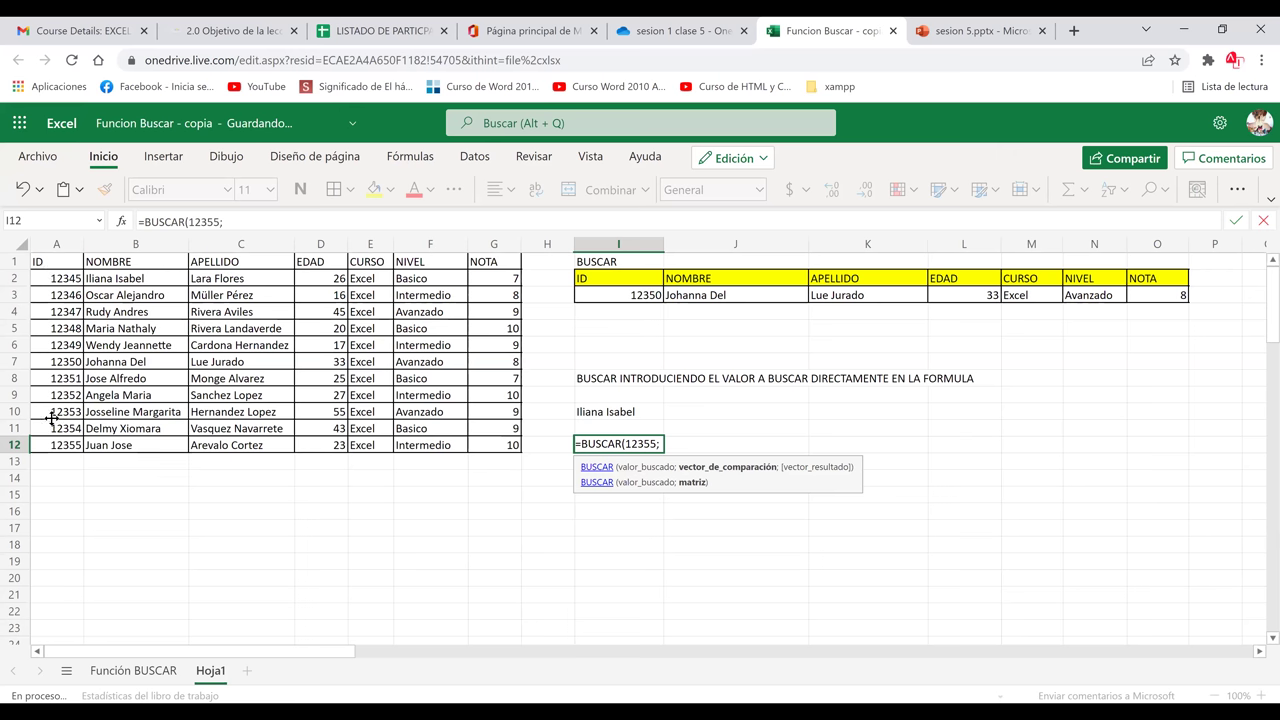
pyautogui.moveTo(56, 278); pyautogui.dragTo(52, 412)
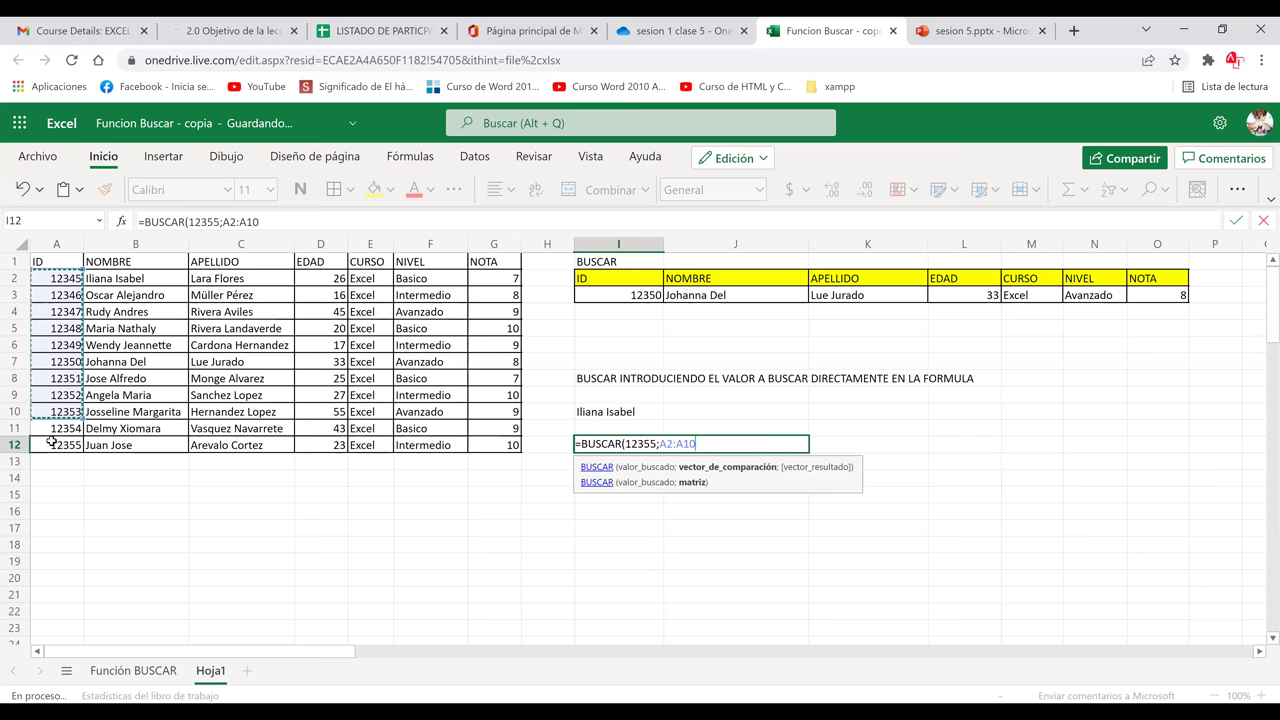
pyautogui.write(';')
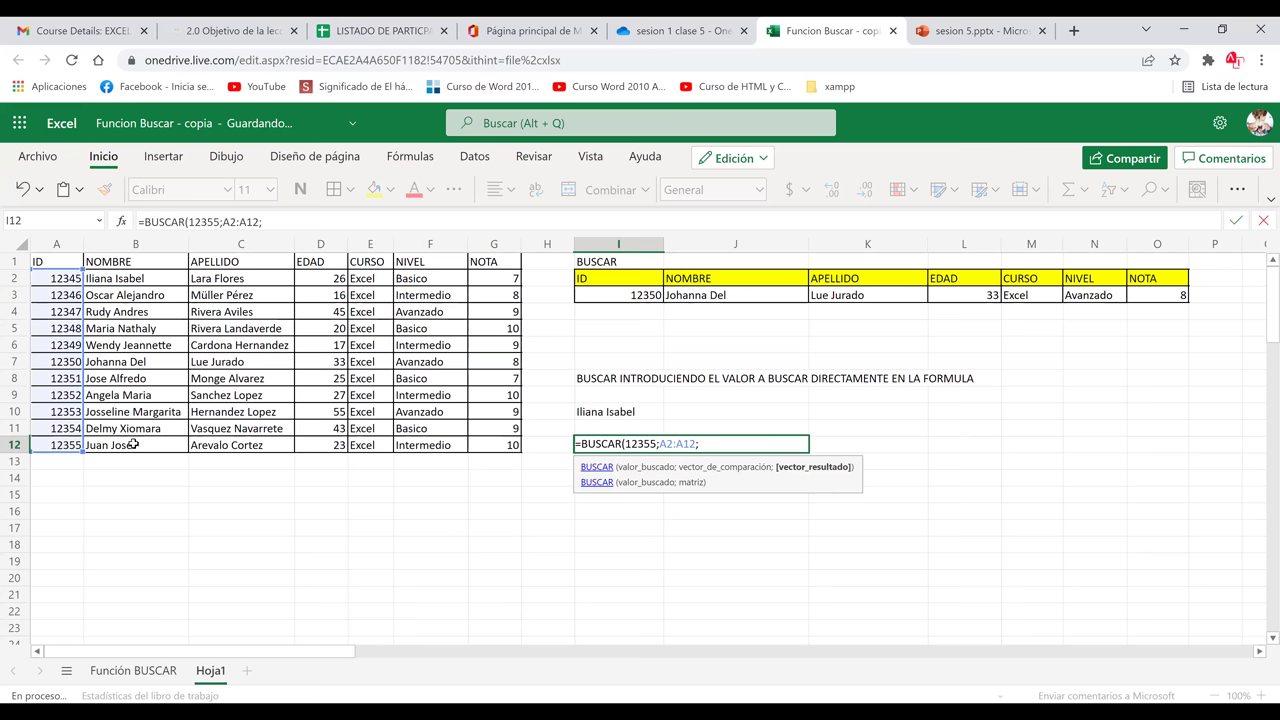
pyautogui.moveTo(135, 278); pyautogui.dragTo(135, 445)
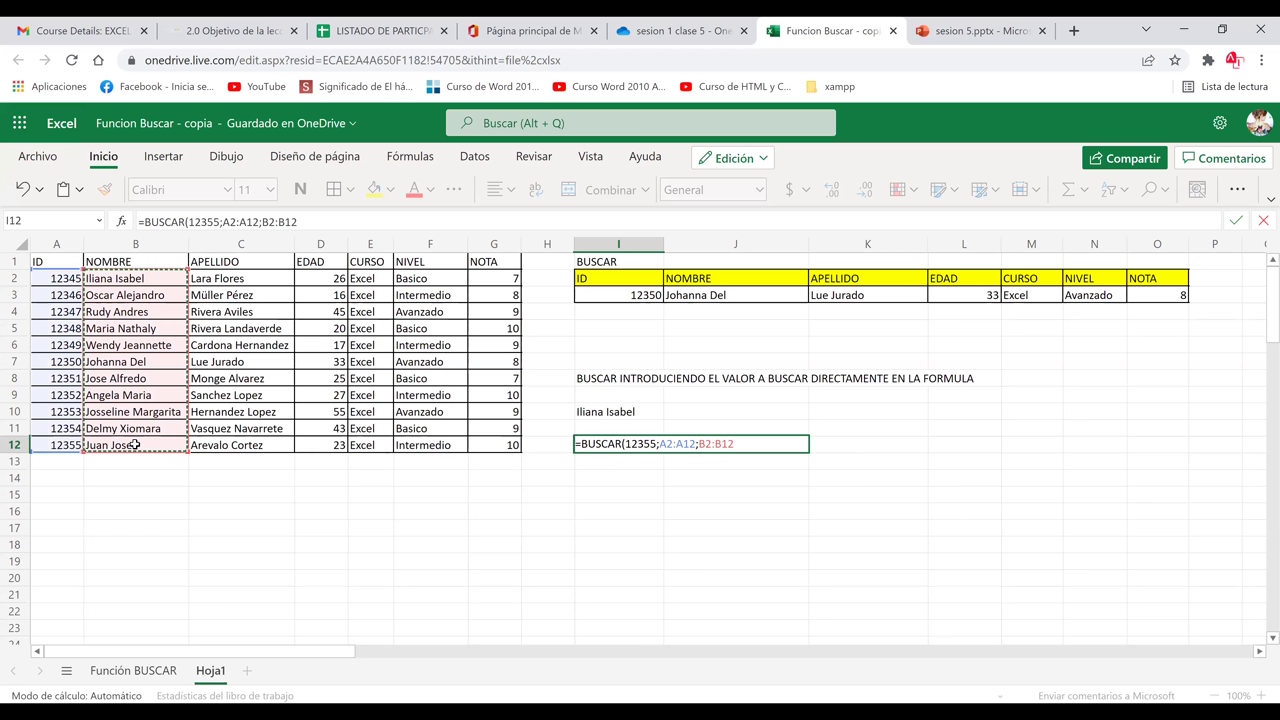
pyautogui.write(')')
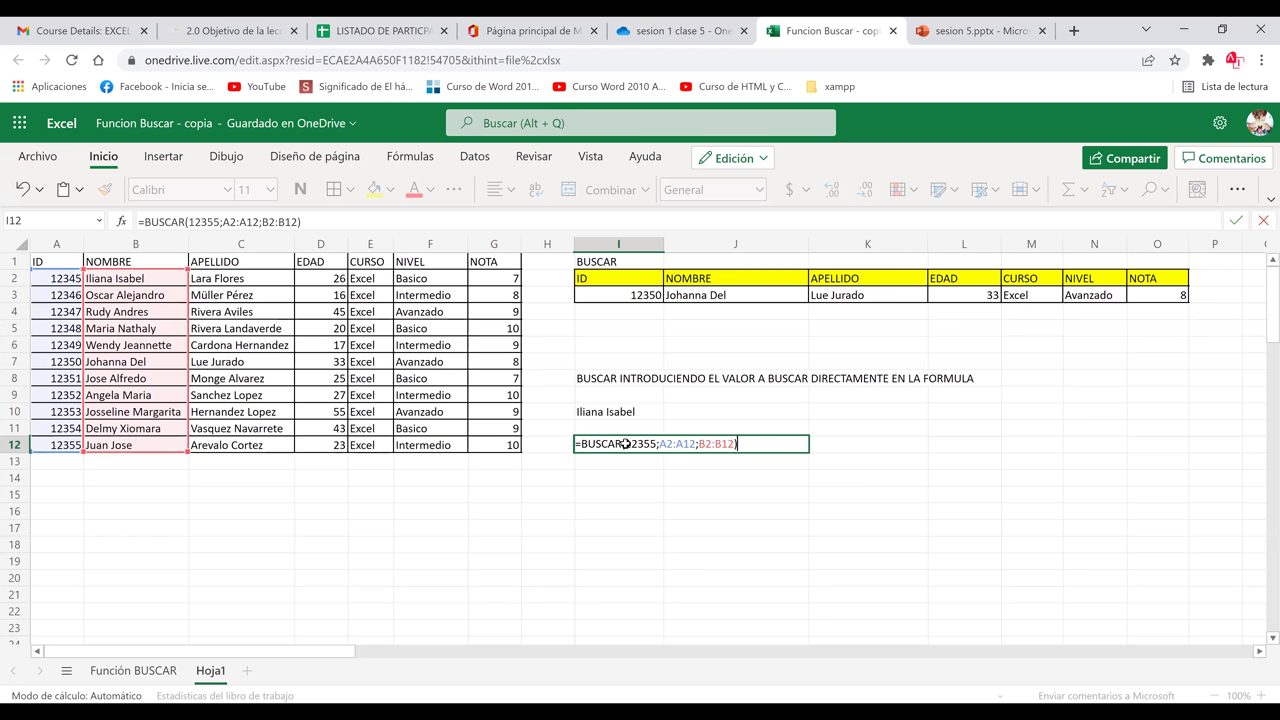
pyautogui.hotkey('ctrl', 'Return')
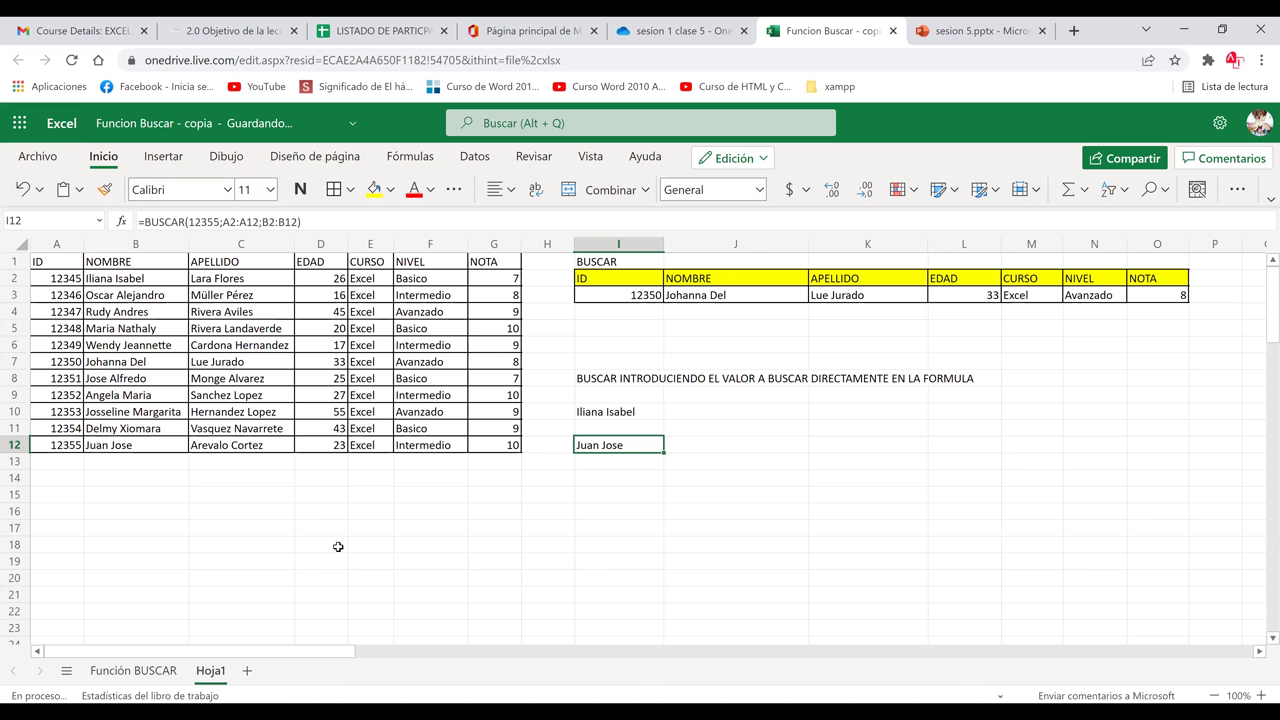
# - Examine the arguments of the BUSCAR formula in I12 and the contents of the lookup ID cell I3
pyautogui.doubleClick(626, 446)
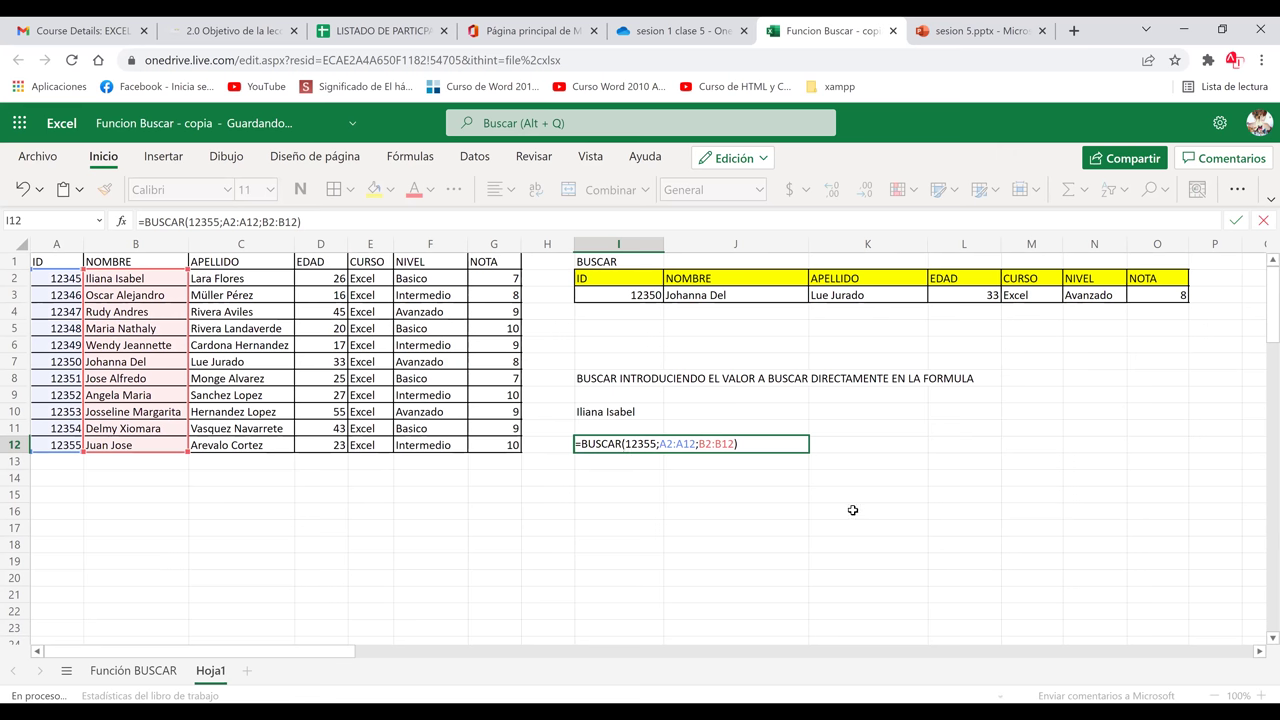
pyautogui.press('Return')
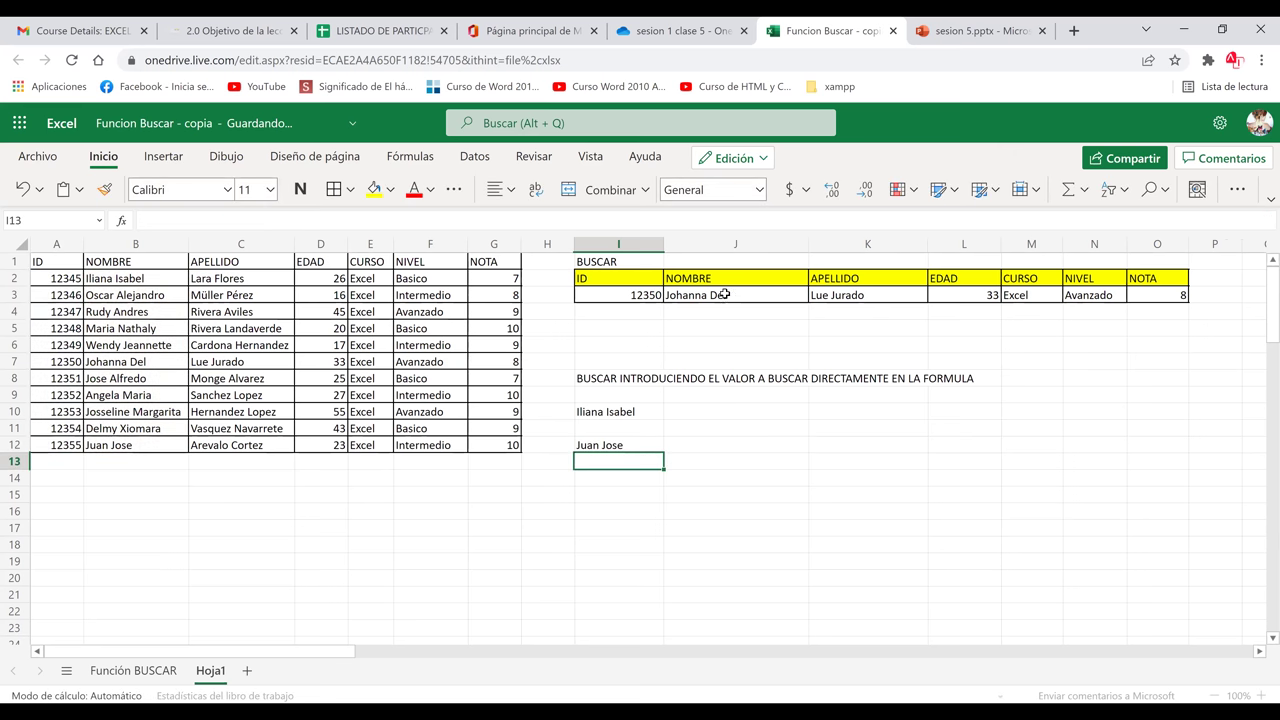
pyautogui.click(640, 445)
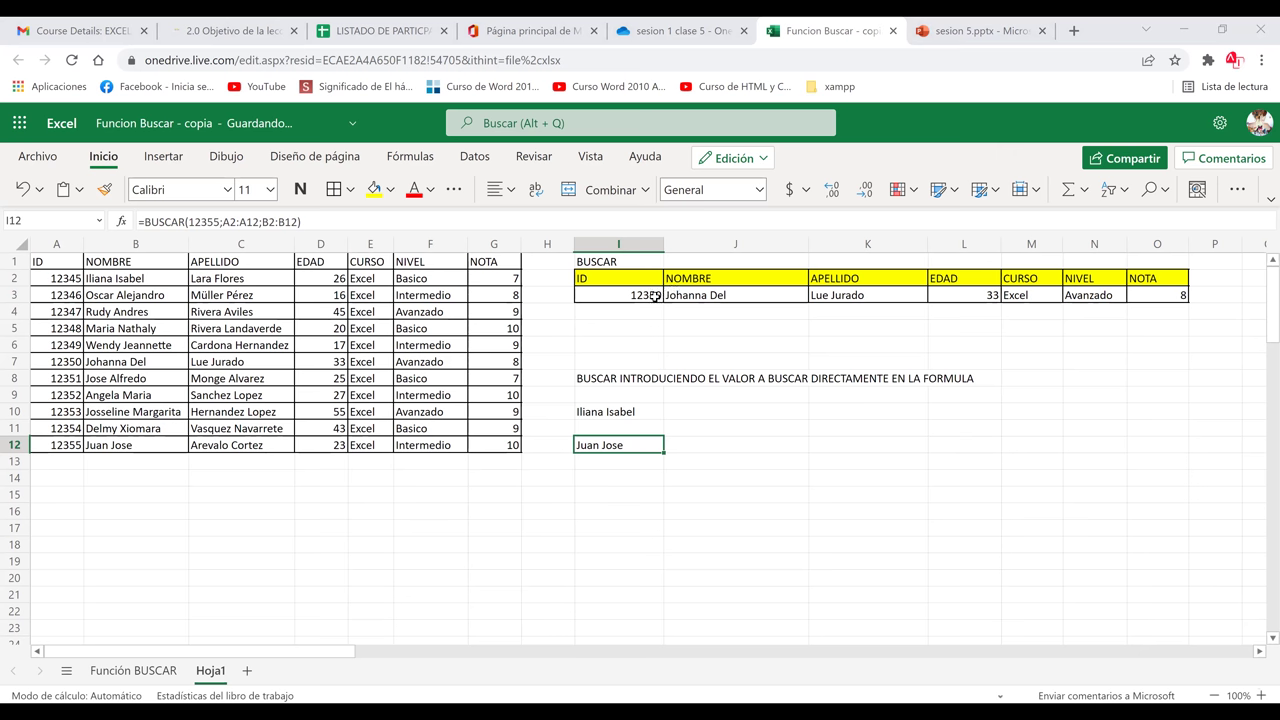
pyautogui.click(655, 297)
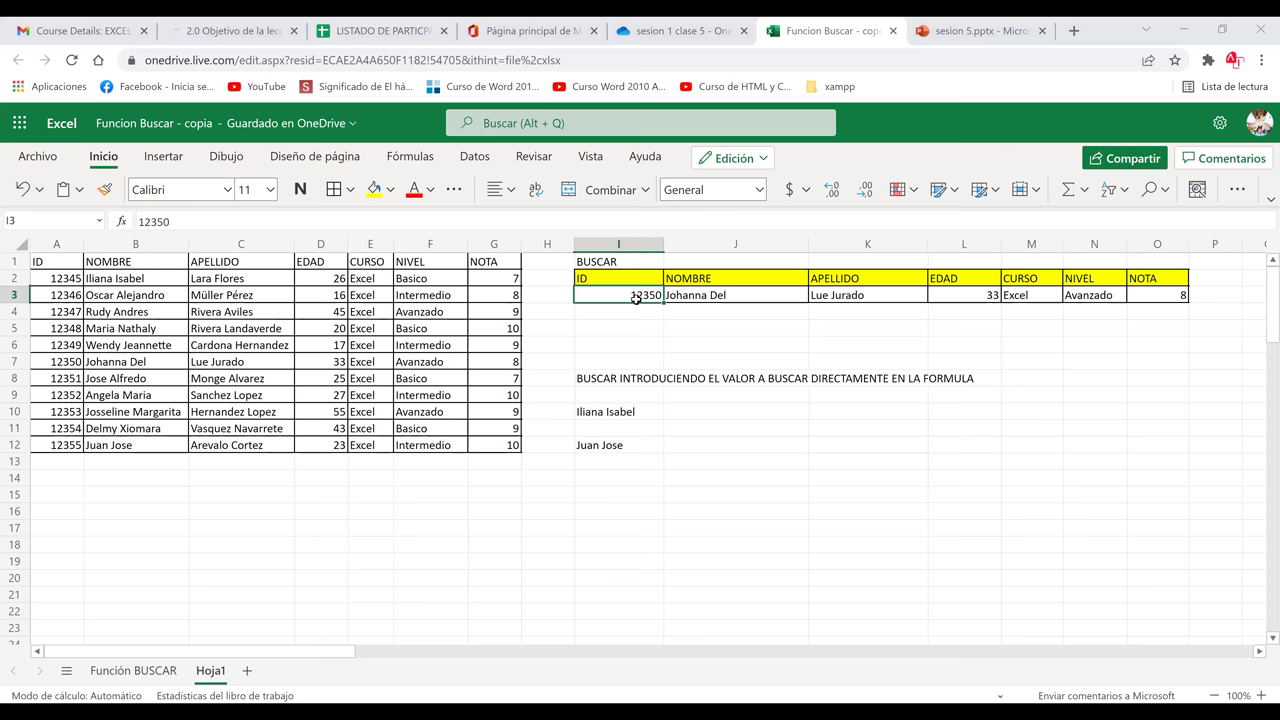
pyautogui.press('Down')
pyautogui.press('Down')
pyautogui.press('Down')
pyautogui.press('Down')
pyautogui.press('Down')
pyautogui.press('Right')
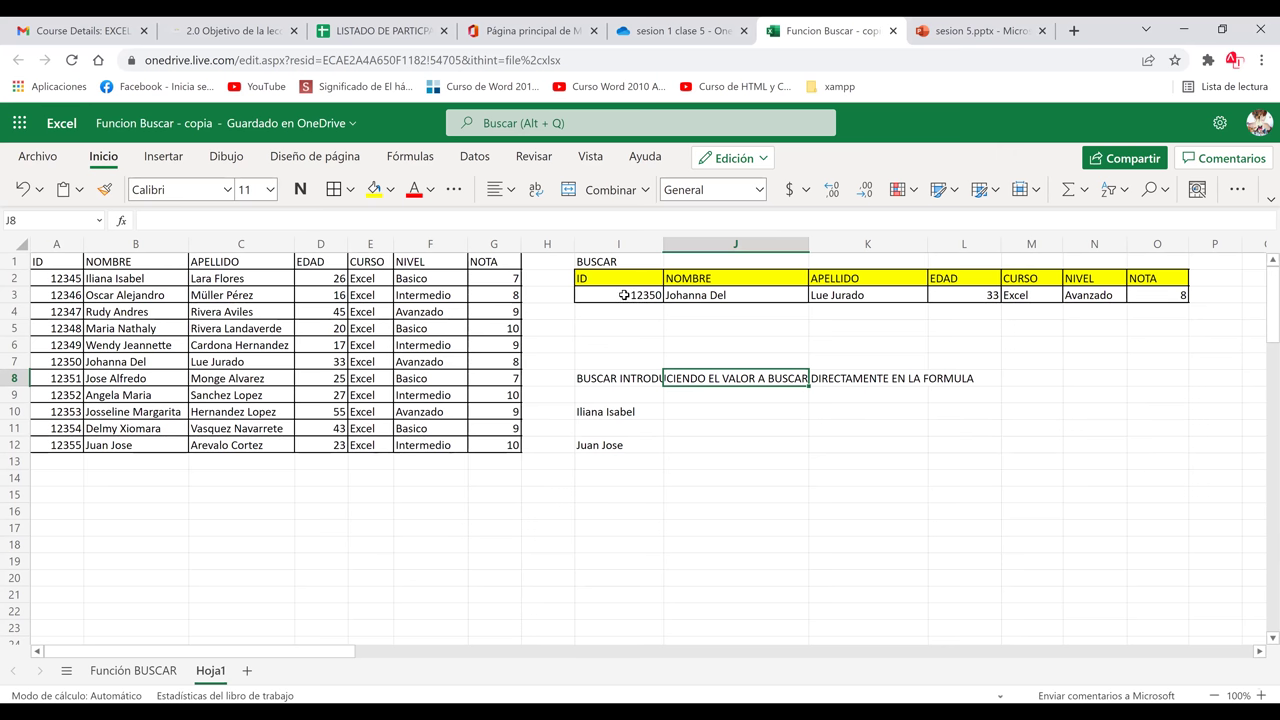
# - Compare the separate lookup ID cell I3 with the I12 formula that holds its search value directly
pyautogui.click(628, 295)
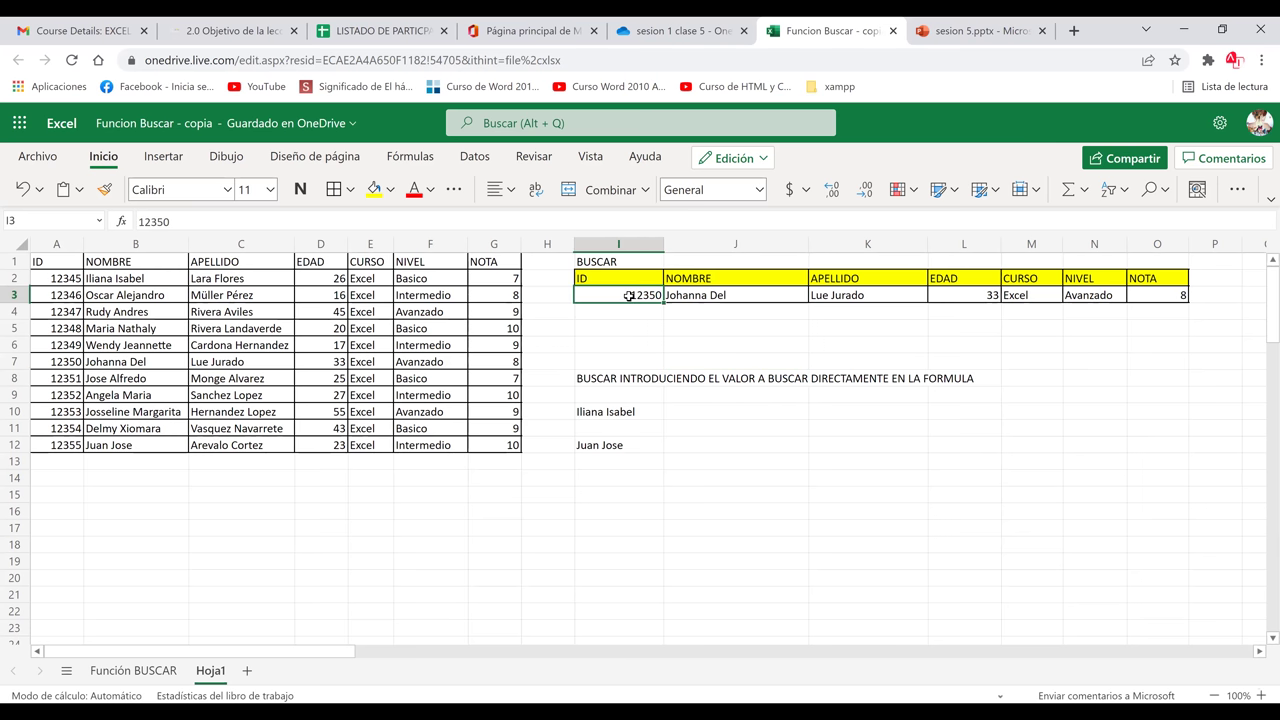
pyautogui.click(590, 450)
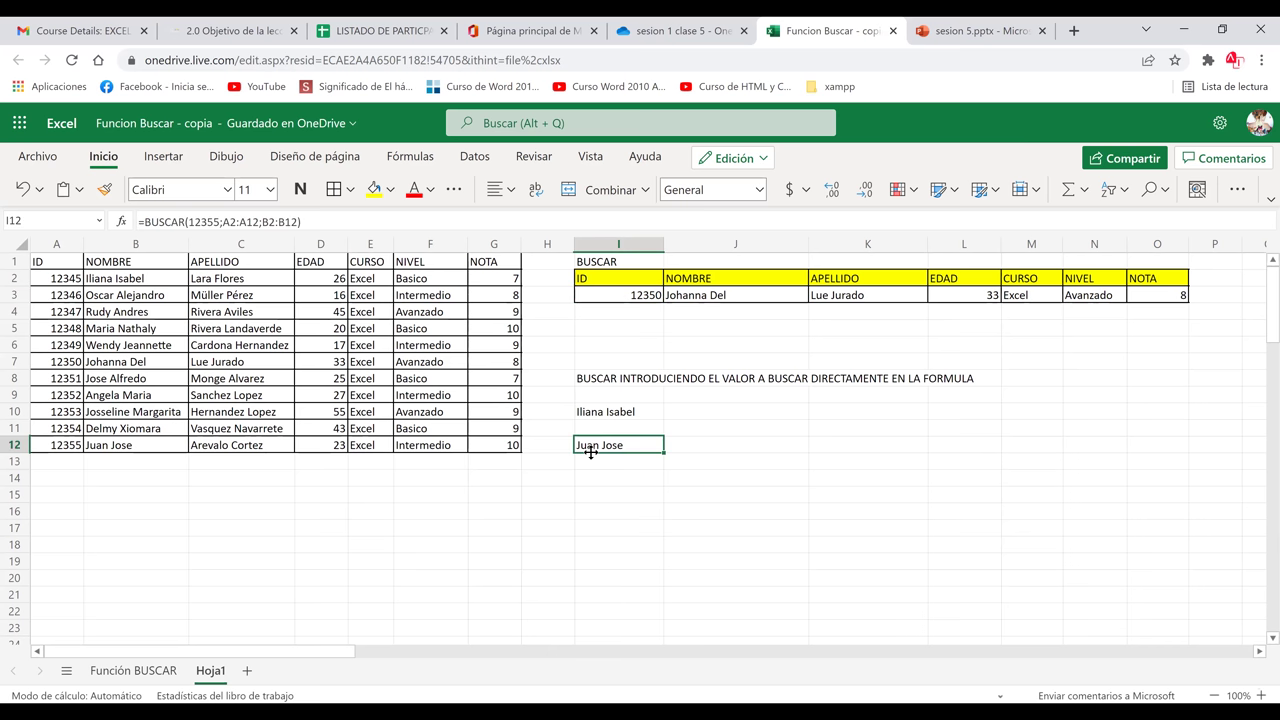
pyautogui.click(628, 294)
pyautogui.click(610, 453)
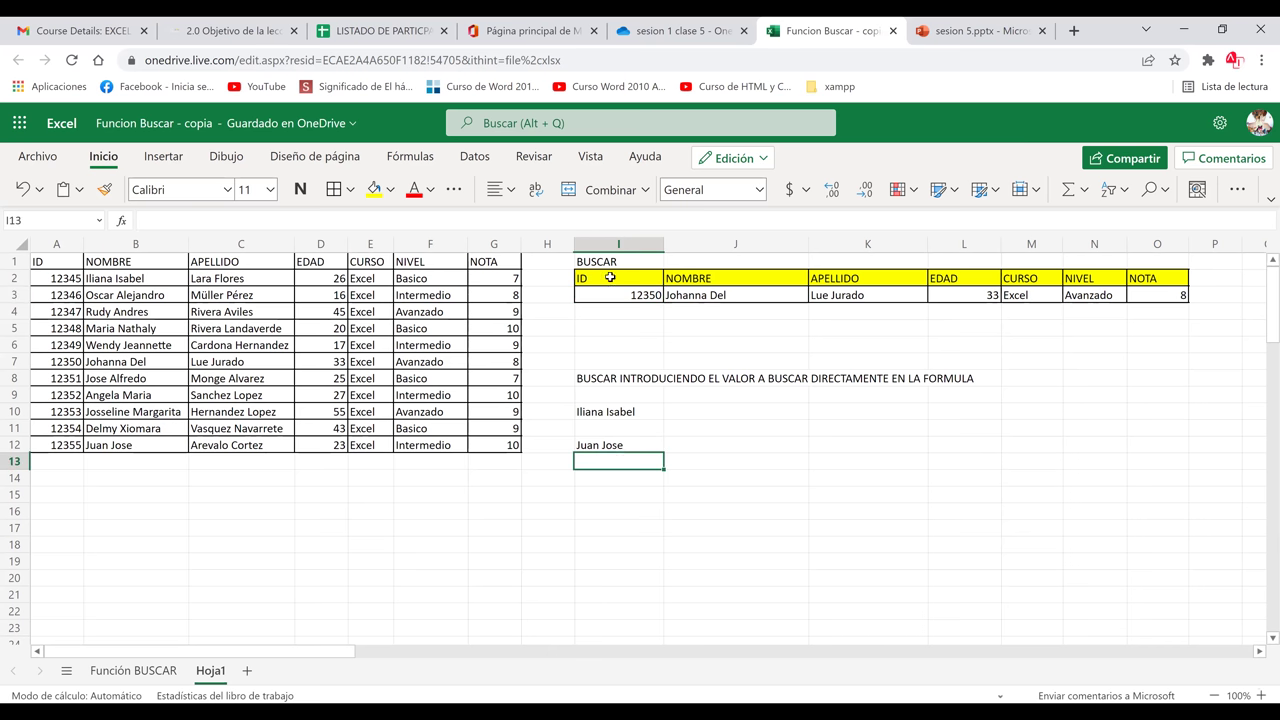
pyautogui.click(610, 280)
pyautogui.click(601, 445)
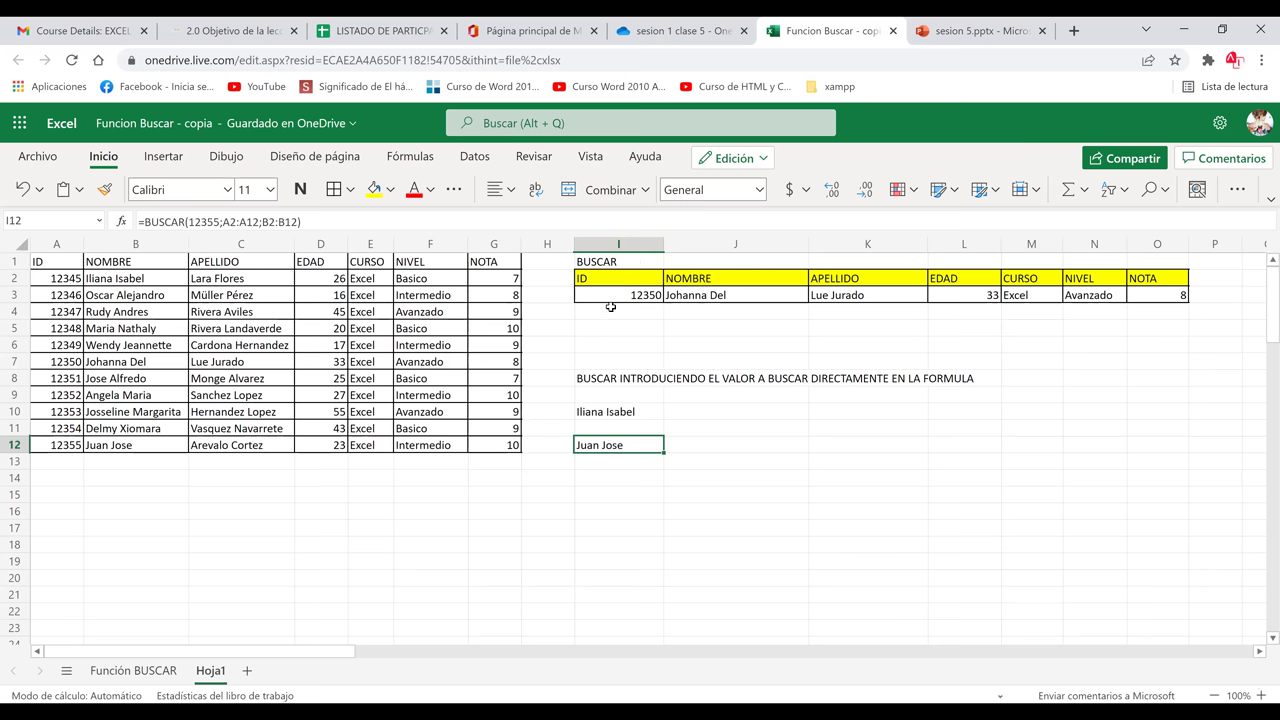
pyautogui.click(612, 294)
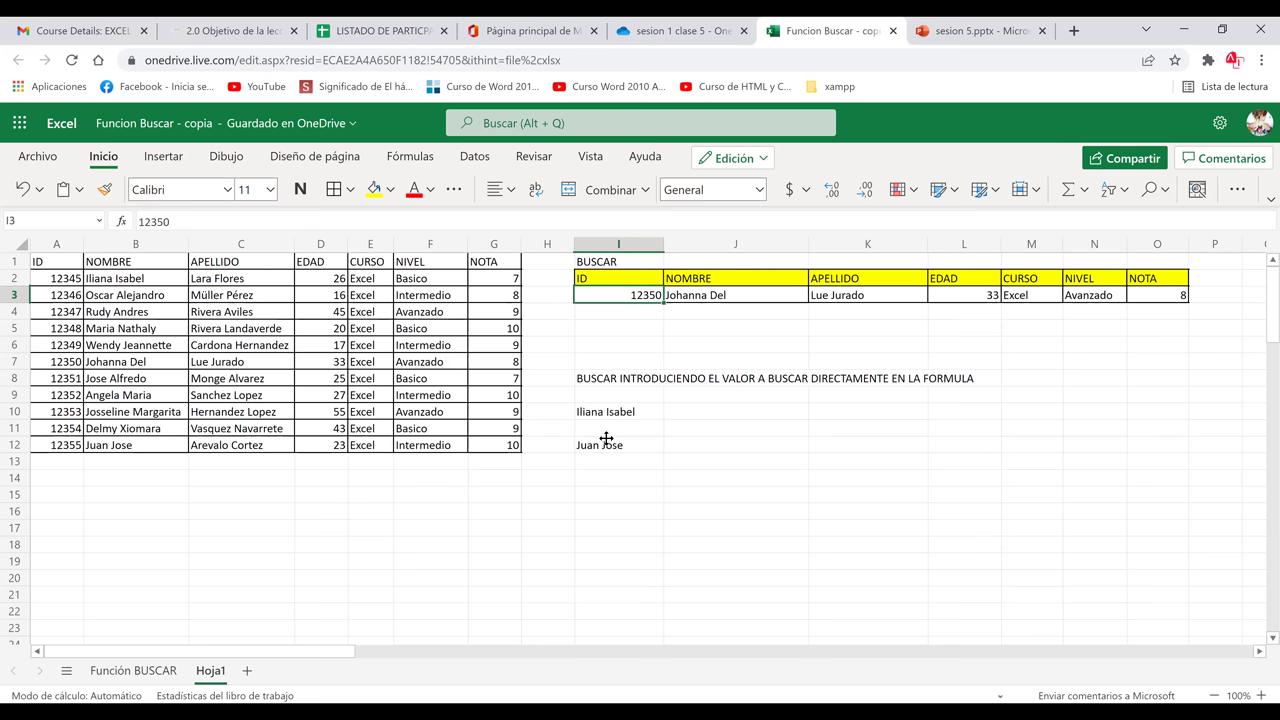
pyautogui.click(606, 441)
pyautogui.click(618, 294)
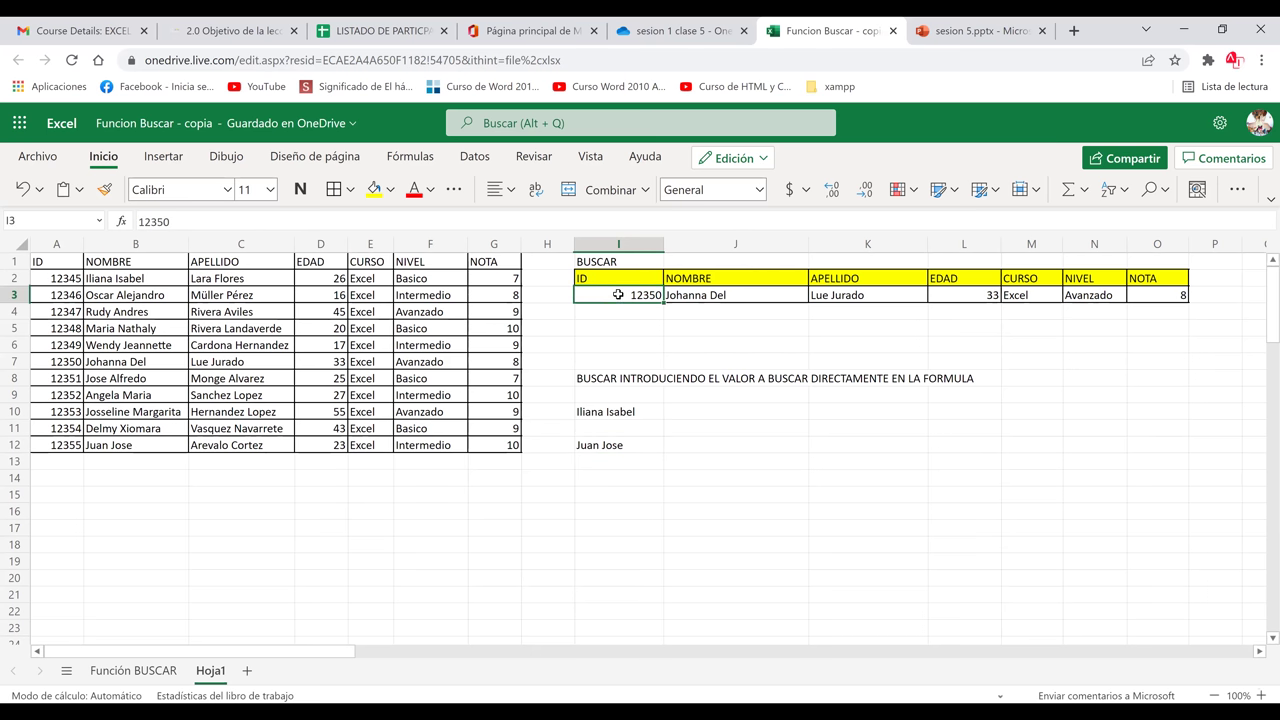
pyautogui.click(621, 495)
pyautogui.click(615, 440)
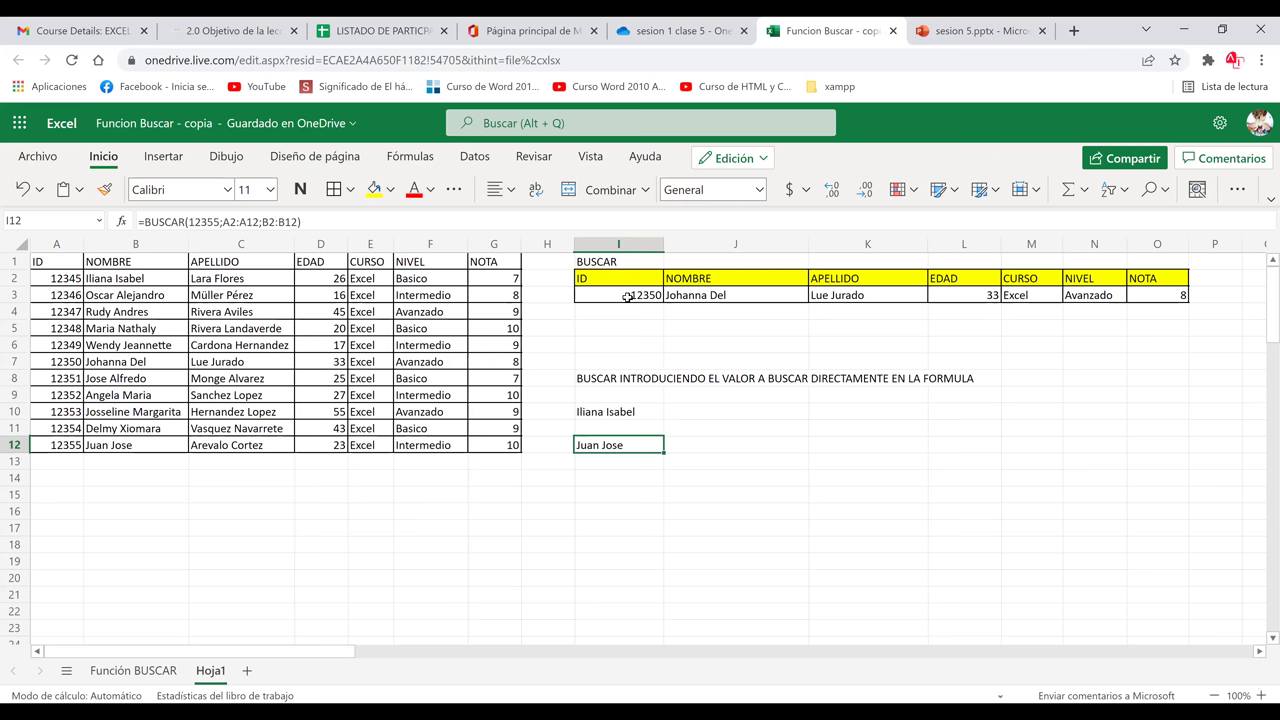
# - Review the BUSCAR formula in J3 and the ID cell I3 that it references
pyautogui.click(680, 300)
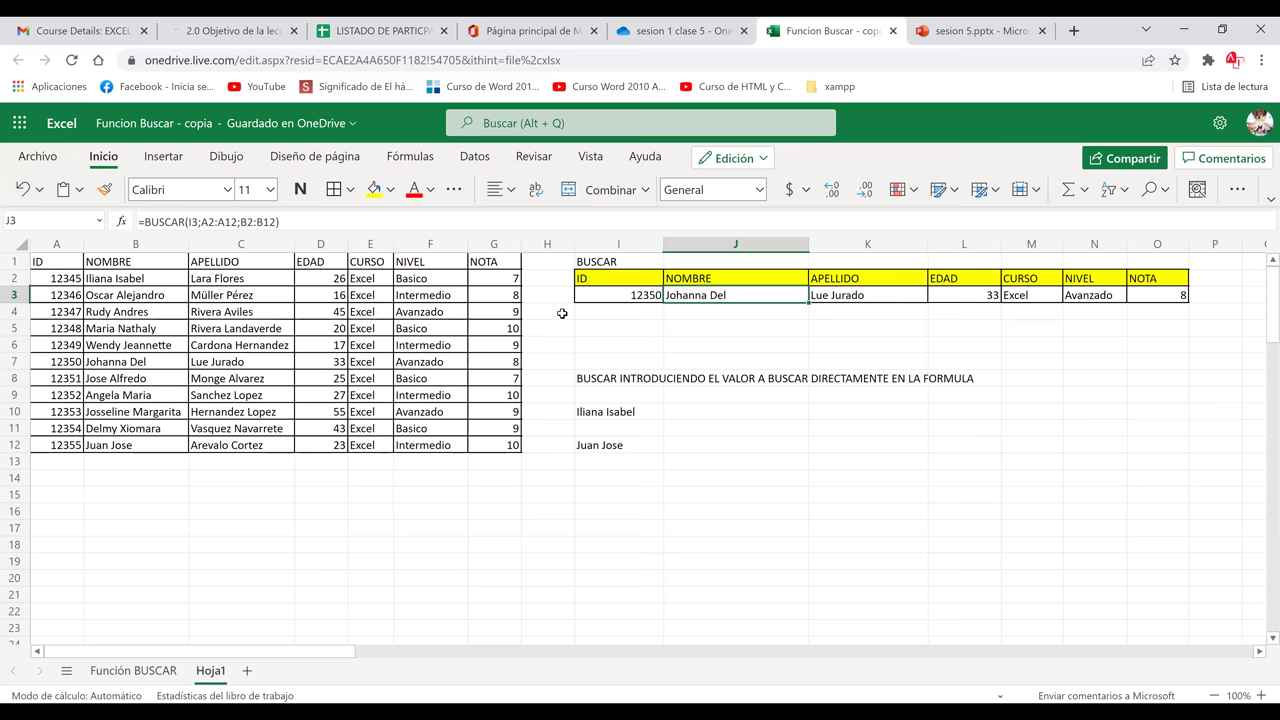
pyautogui.click(606, 295)
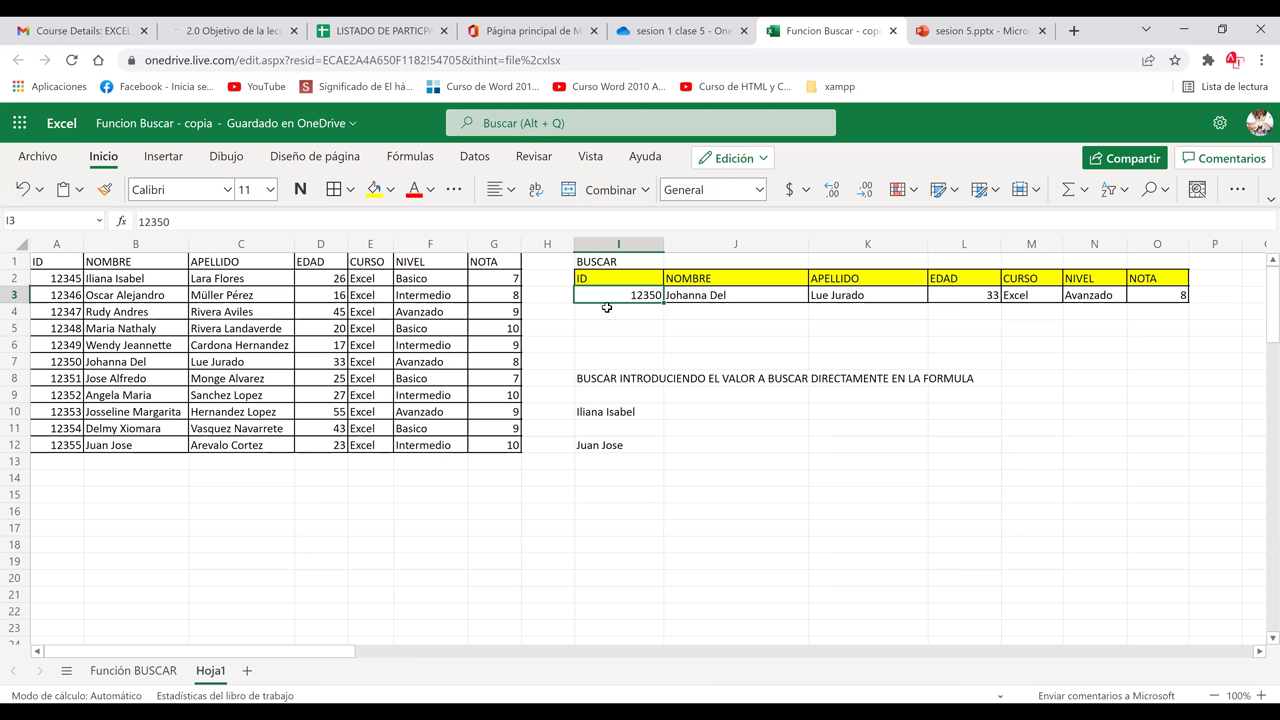
pyautogui.press('Return')
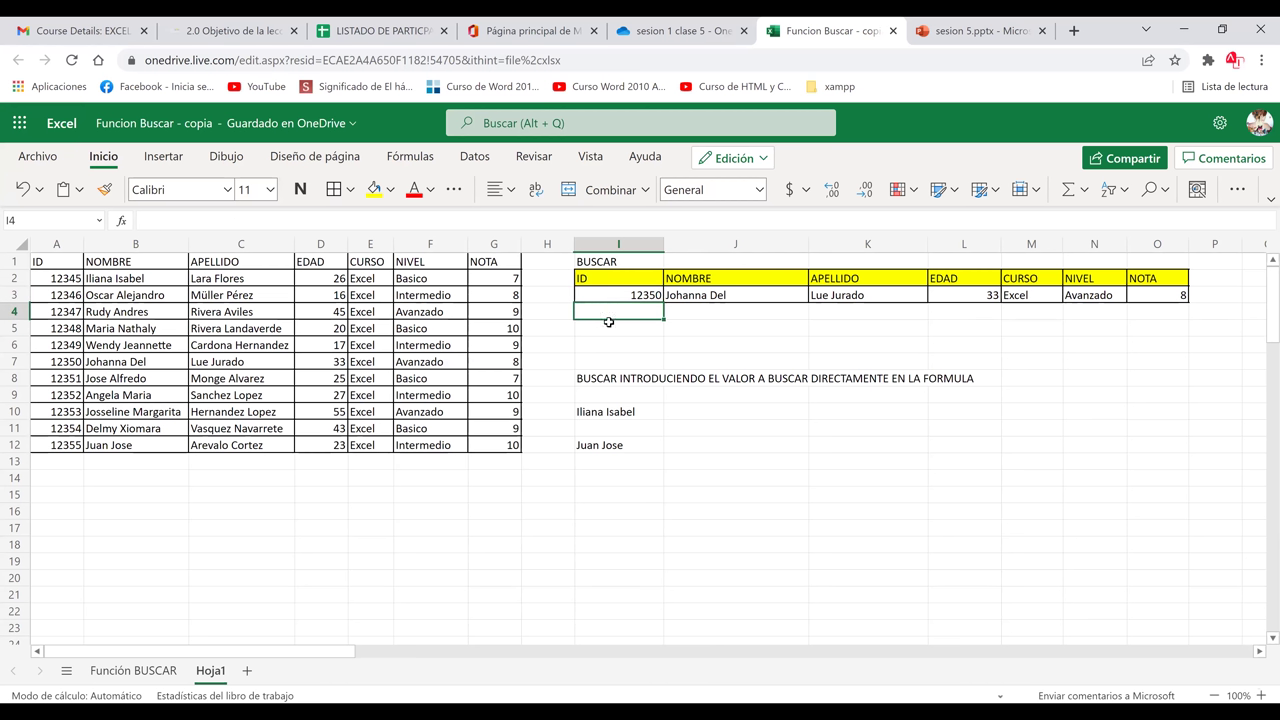
pyautogui.click(617, 298)
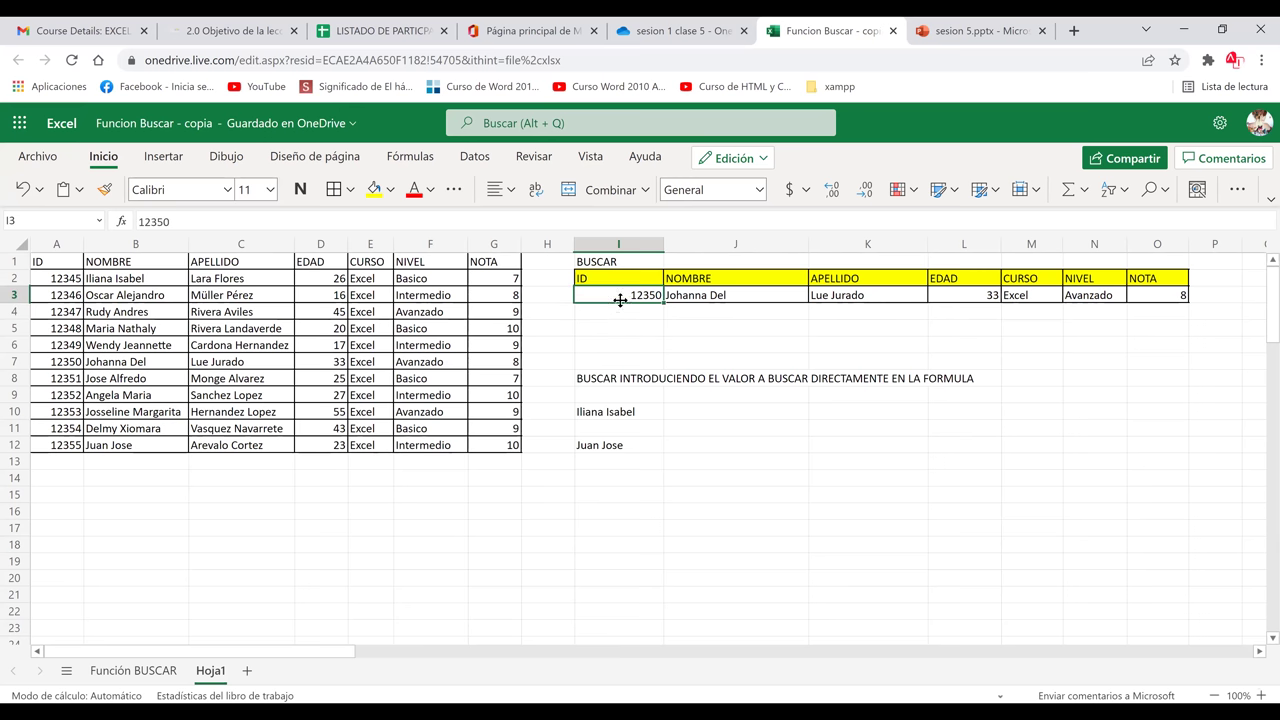
# - Edit the BUSCAR formula in I12 to return the student's NOTA instead of the name
pyautogui.doubleClick(631, 446)
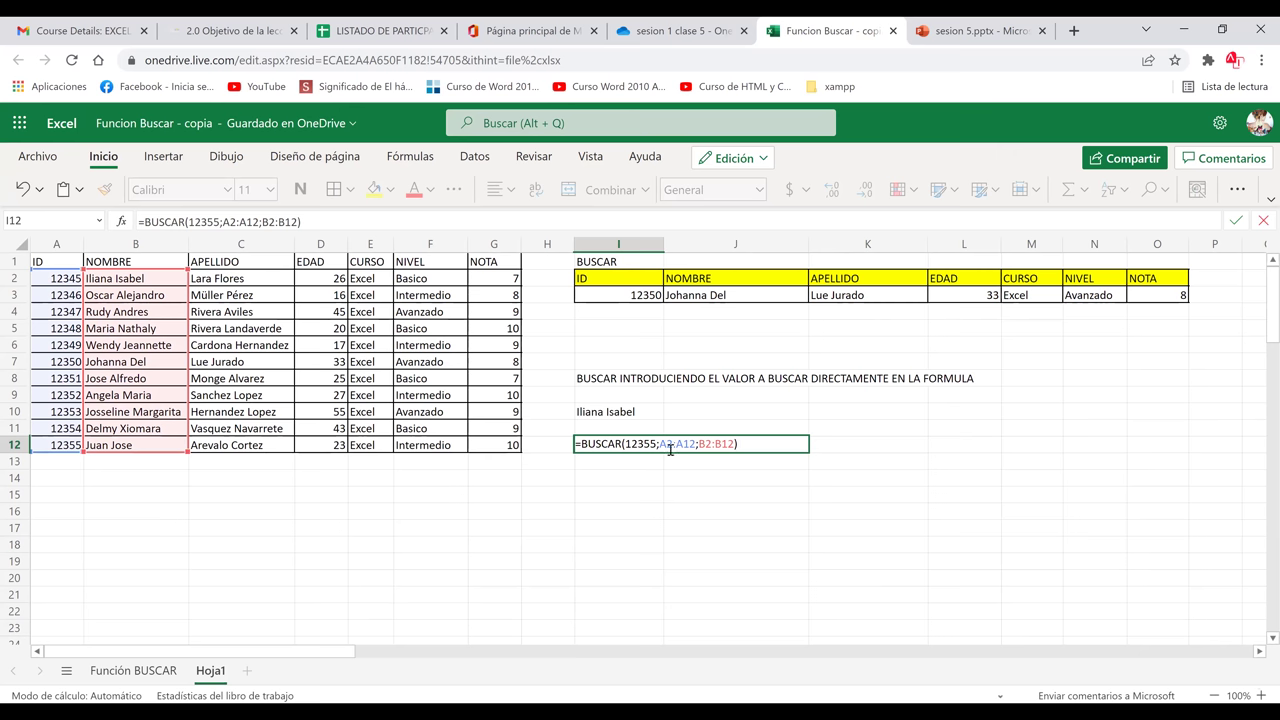
pyautogui.press('Left')
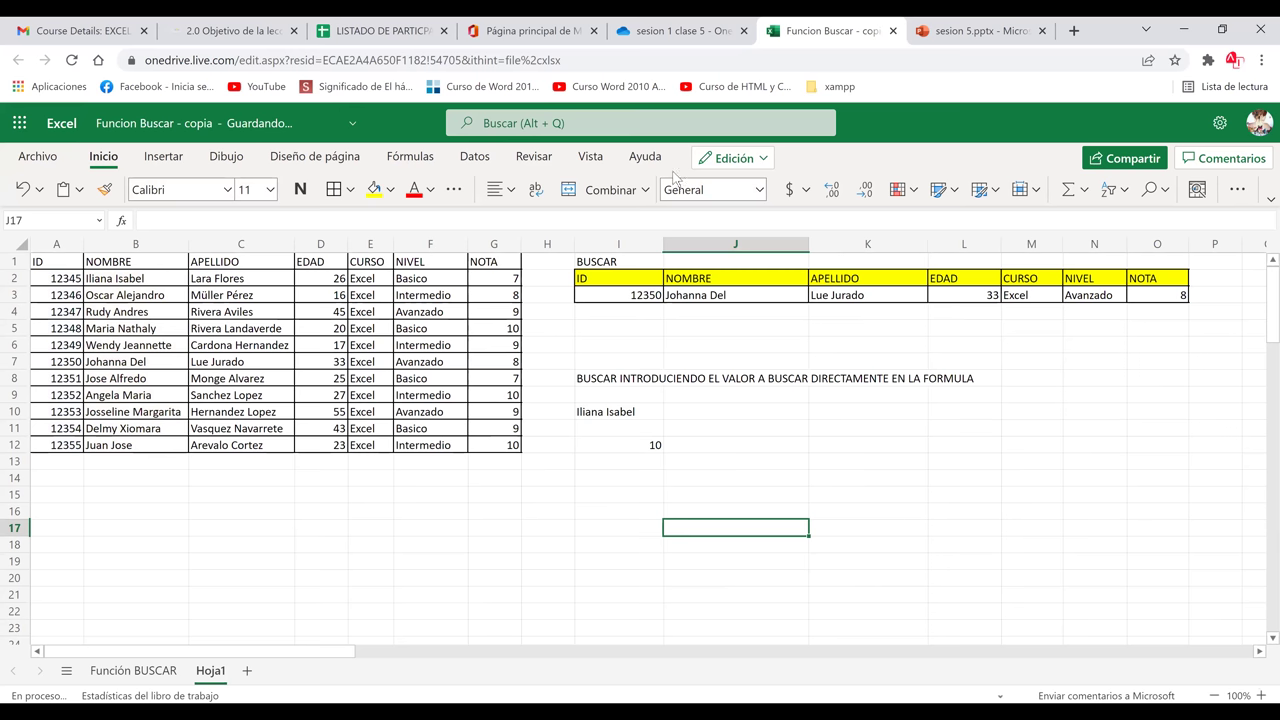
# - Compare the lookup block that starts at I1 with the arguments of the BUSCAR formula in I12
pyautogui.click(612, 263)
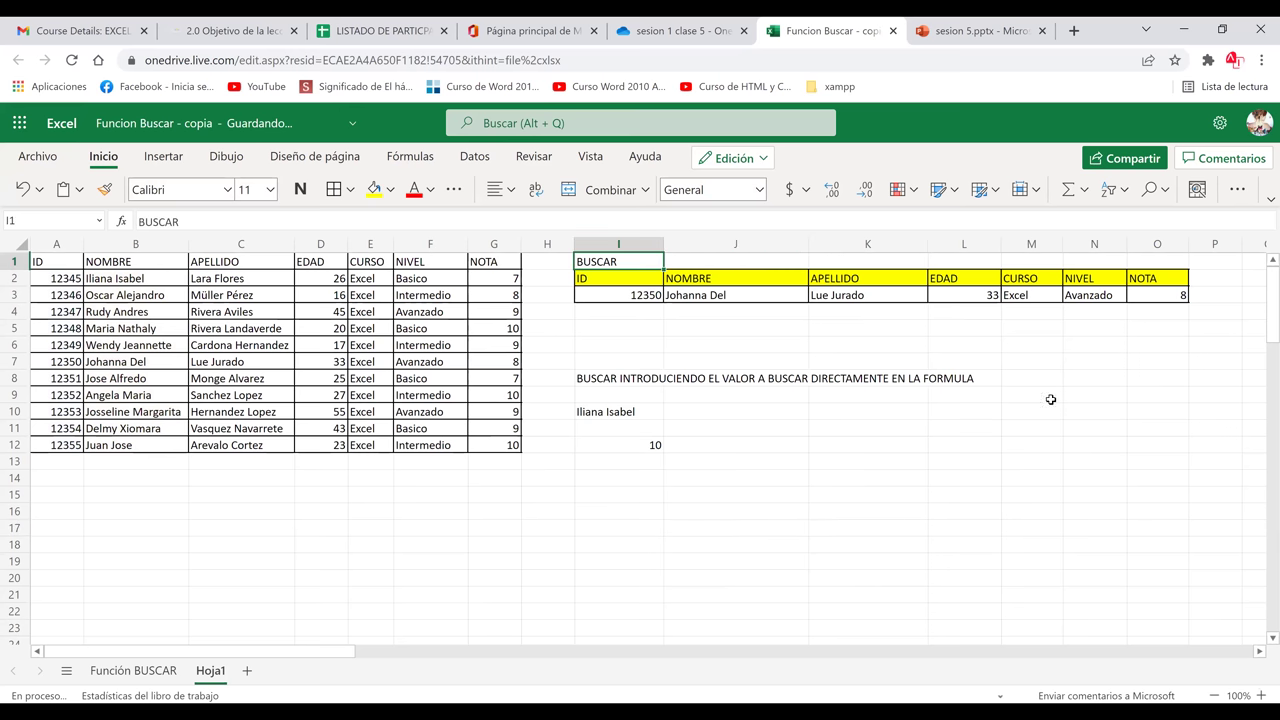
pyautogui.keyDown('shift'); pyautogui.click(1255, 410); pyautogui.keyUp('shift')
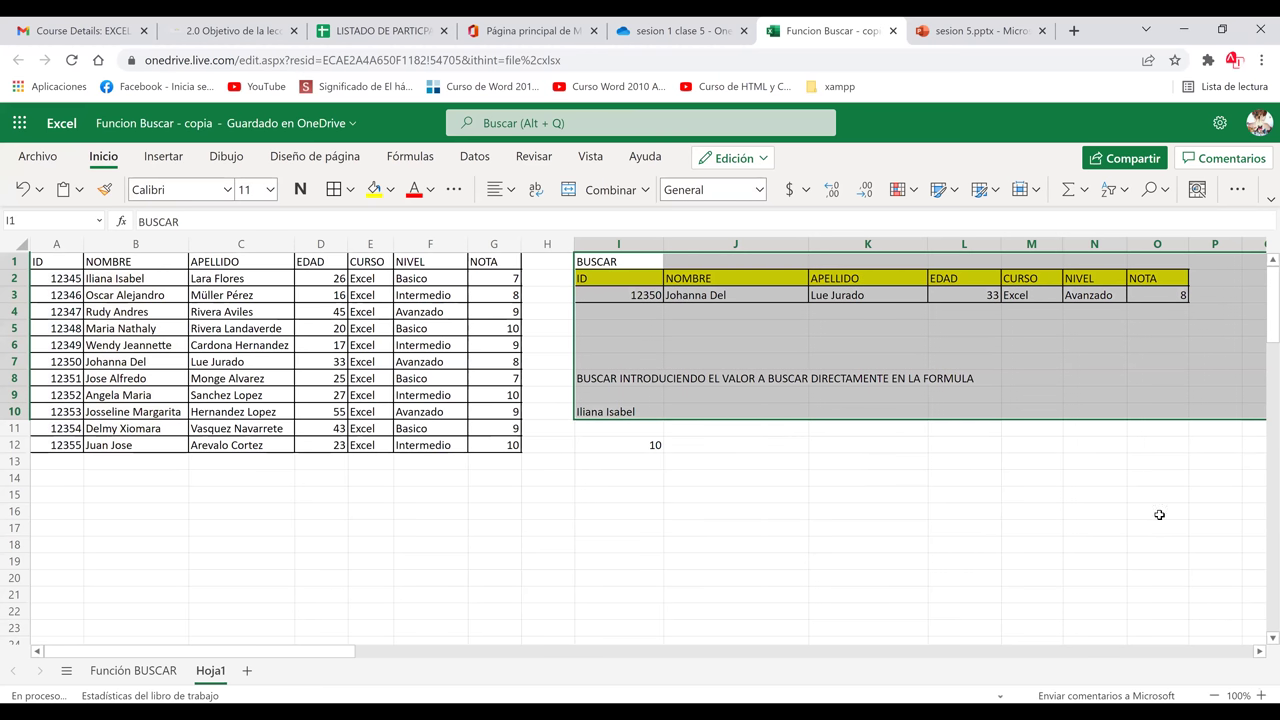
pyautogui.click(633, 445)
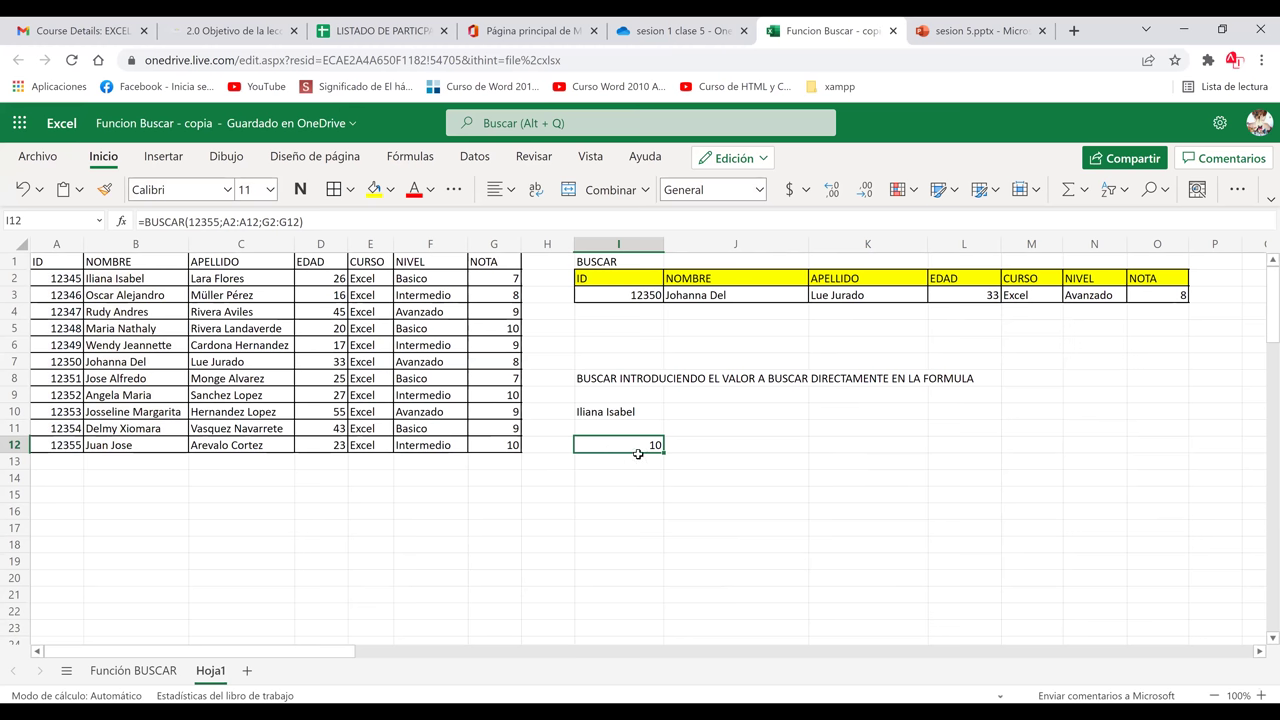
pyautogui.click(163, 218)
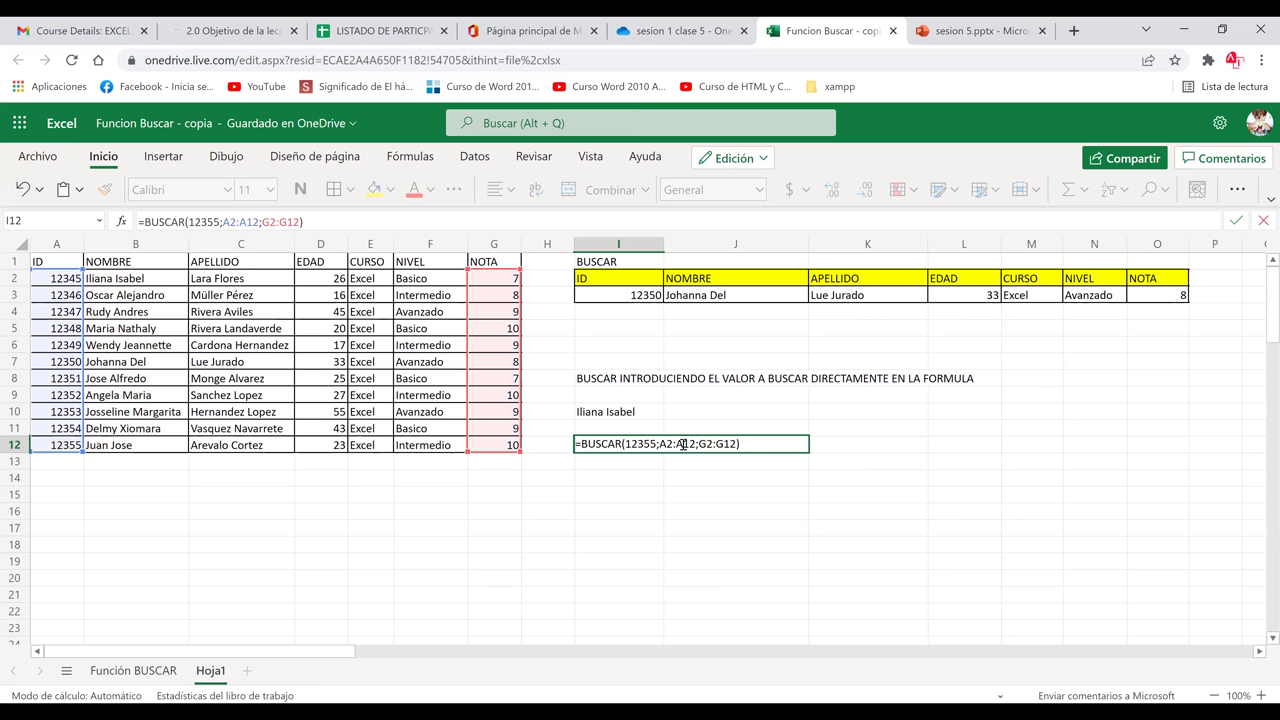
pyautogui.press('Return')
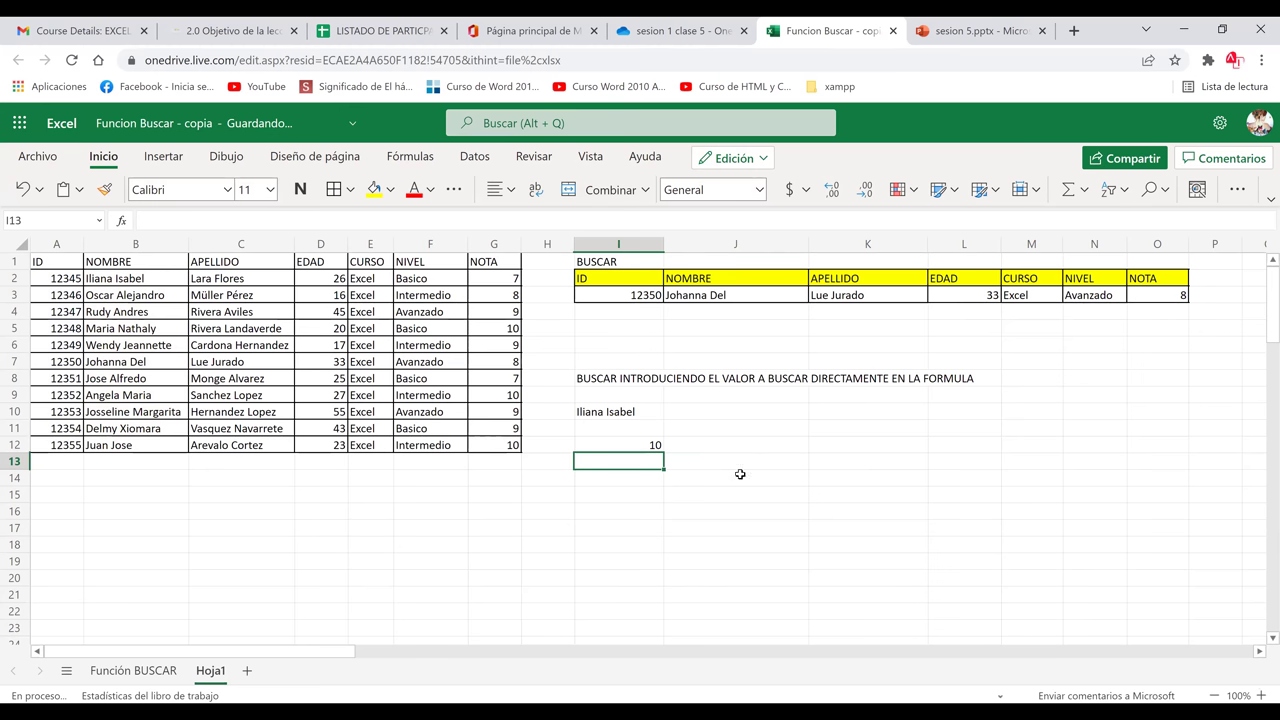
pyautogui.click(739, 473)
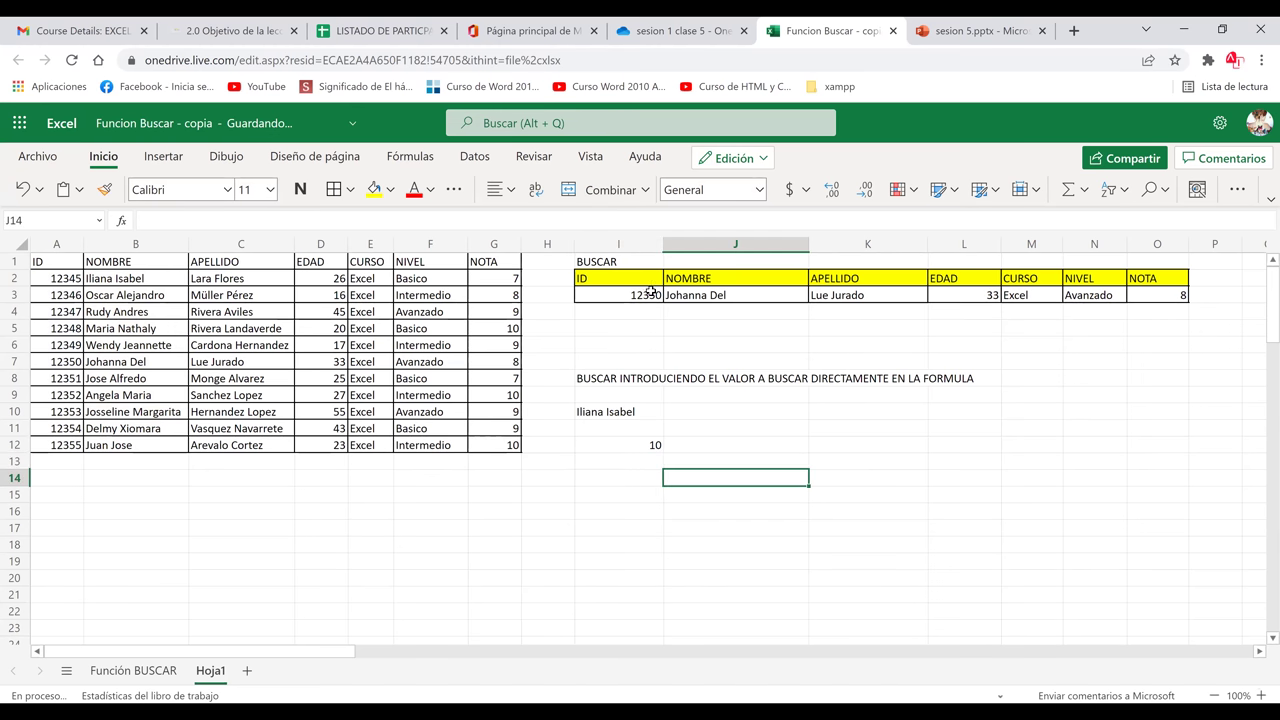
# - Examine the ID cells I2:I3, the NOMBRE header and the ranges referenced by the BUSCAR formula in J3
pyautogui.moveTo(652, 285)
pyautogui.mouseDown()
pyautogui.moveTo(801, 303)
pyautogui.moveTo(748, 283)
pyautogui.moveTo(652, 296)
pyautogui.mouseUp()
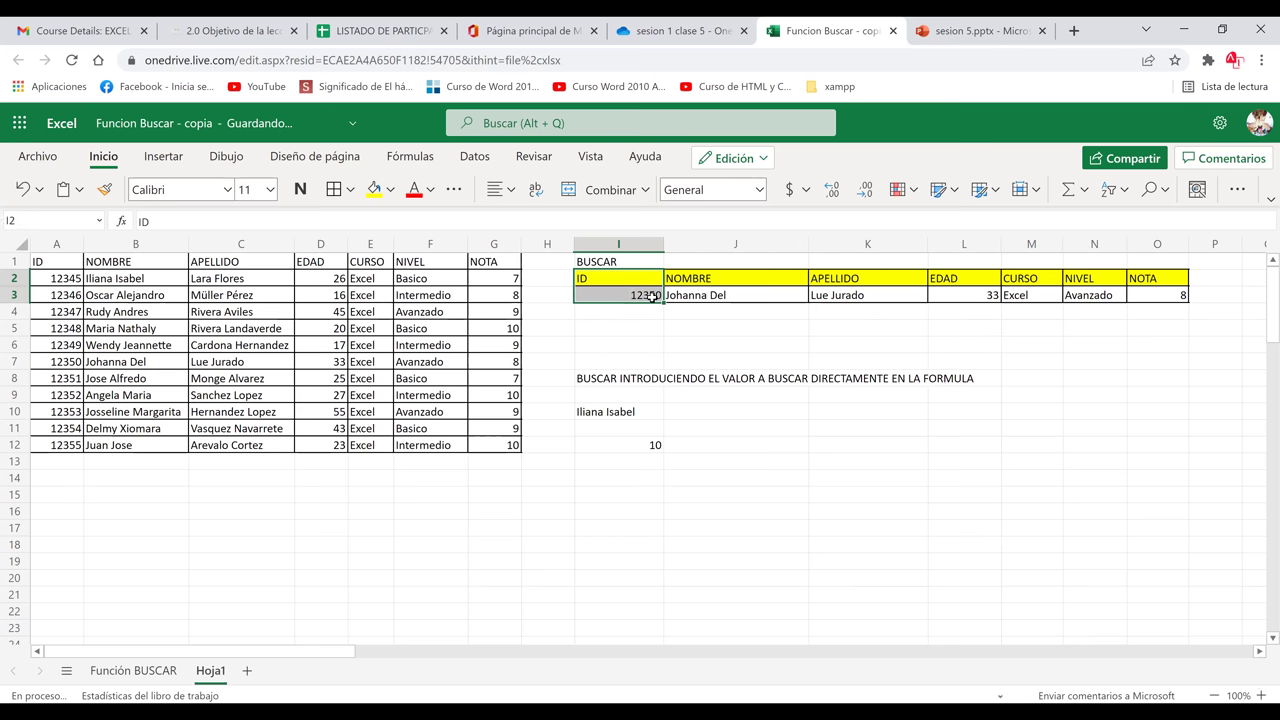
pyautogui.click(737, 279)
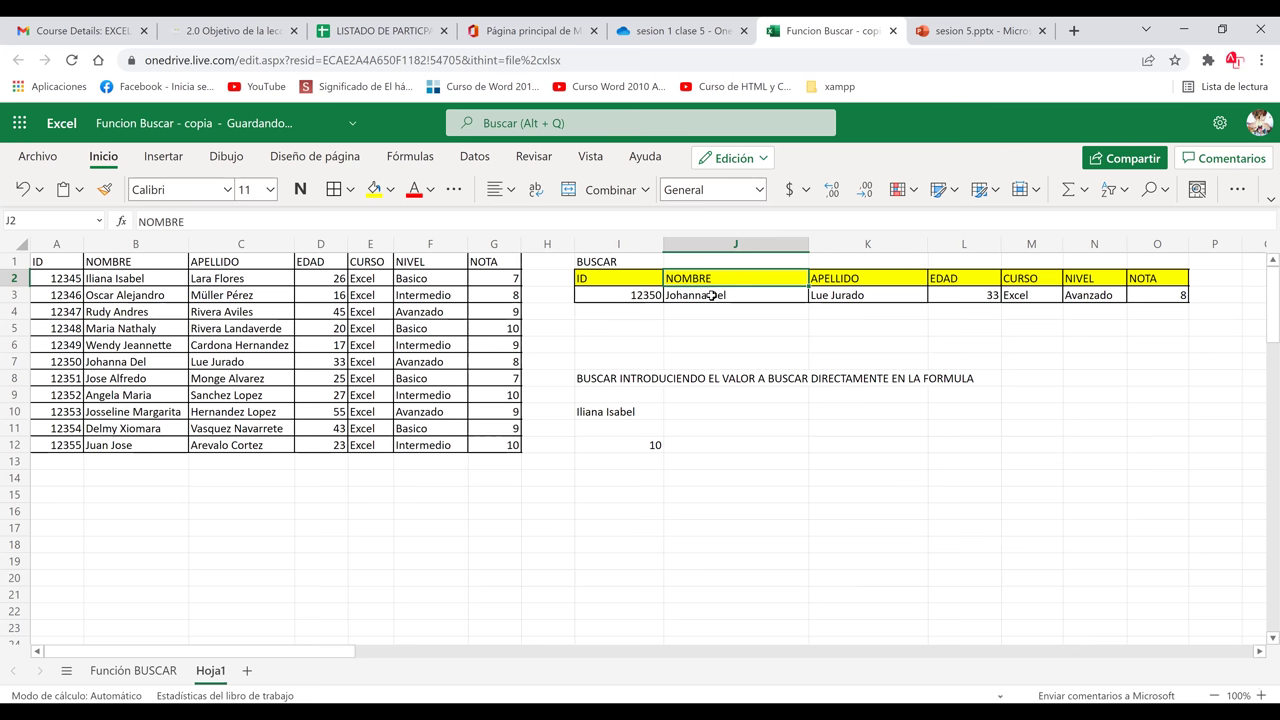
pyautogui.click(711, 295)
pyautogui.doubleClick(711, 295)
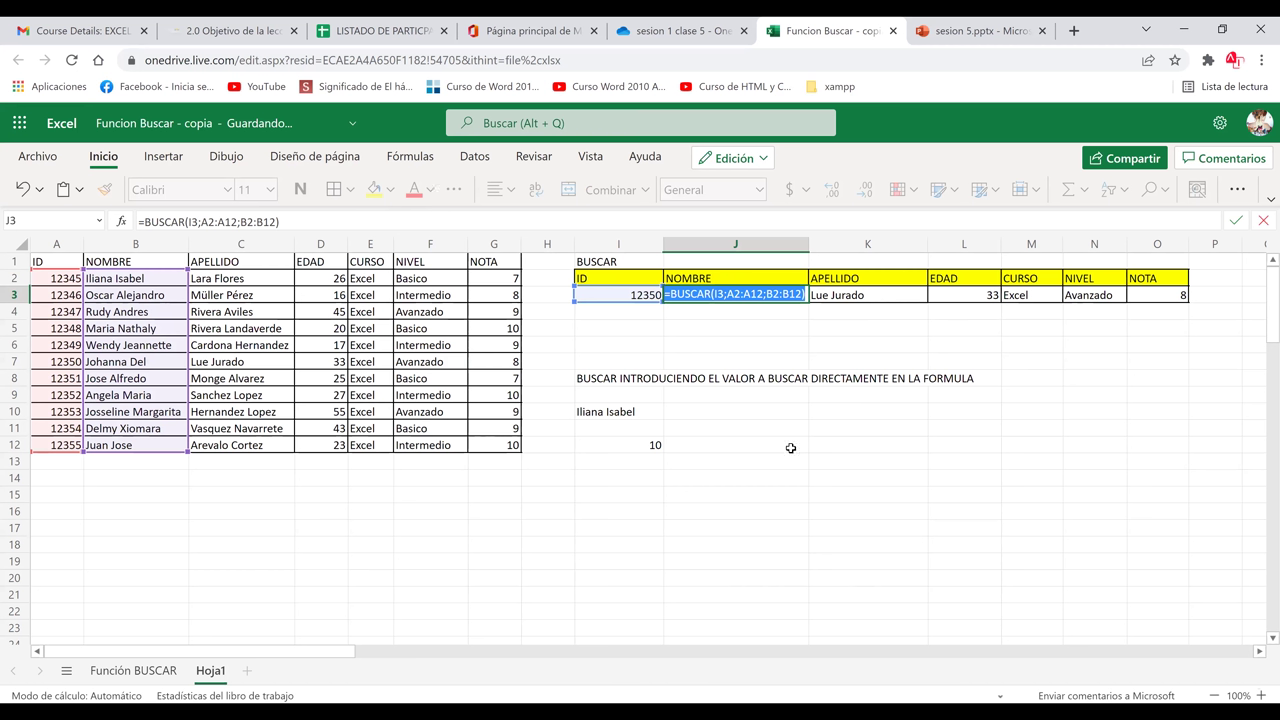
pyautogui.press('Escape')
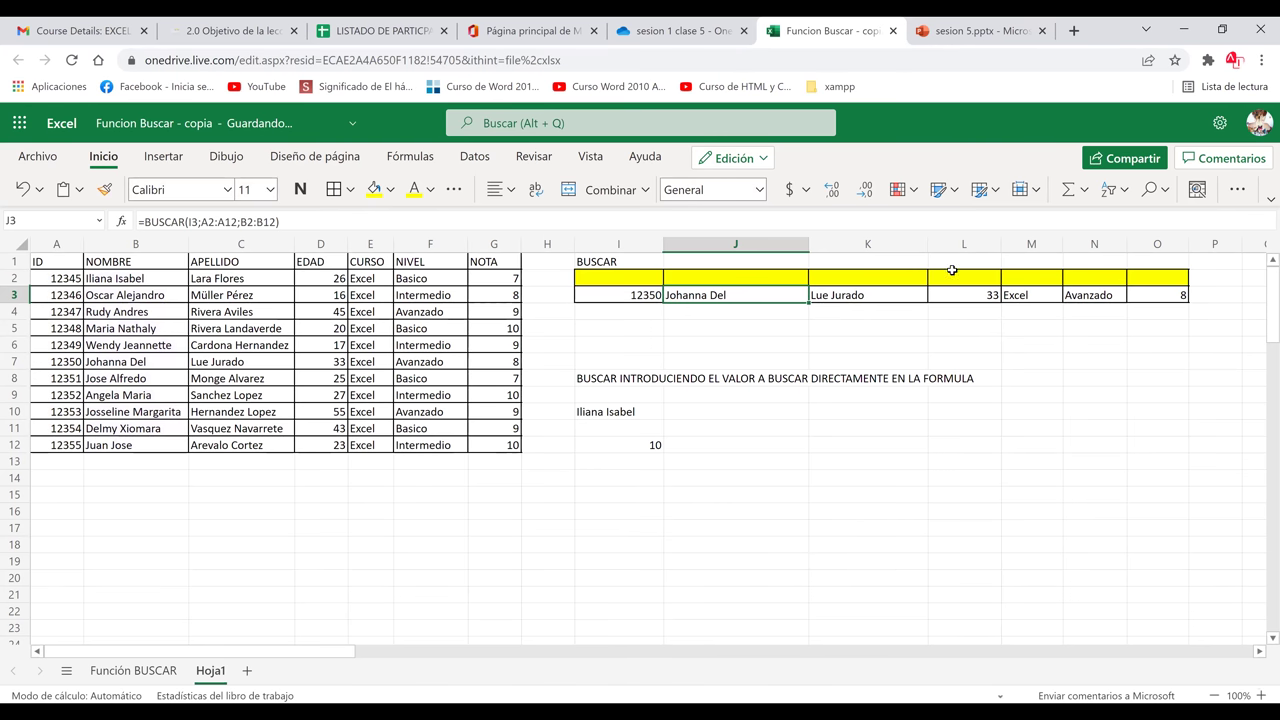
# - Check the contents of the yellow header row in the lookup block, the J3 formula and the ID cell I3
pyautogui.moveTo(1097, 272); pyautogui.dragTo(1127, 278)
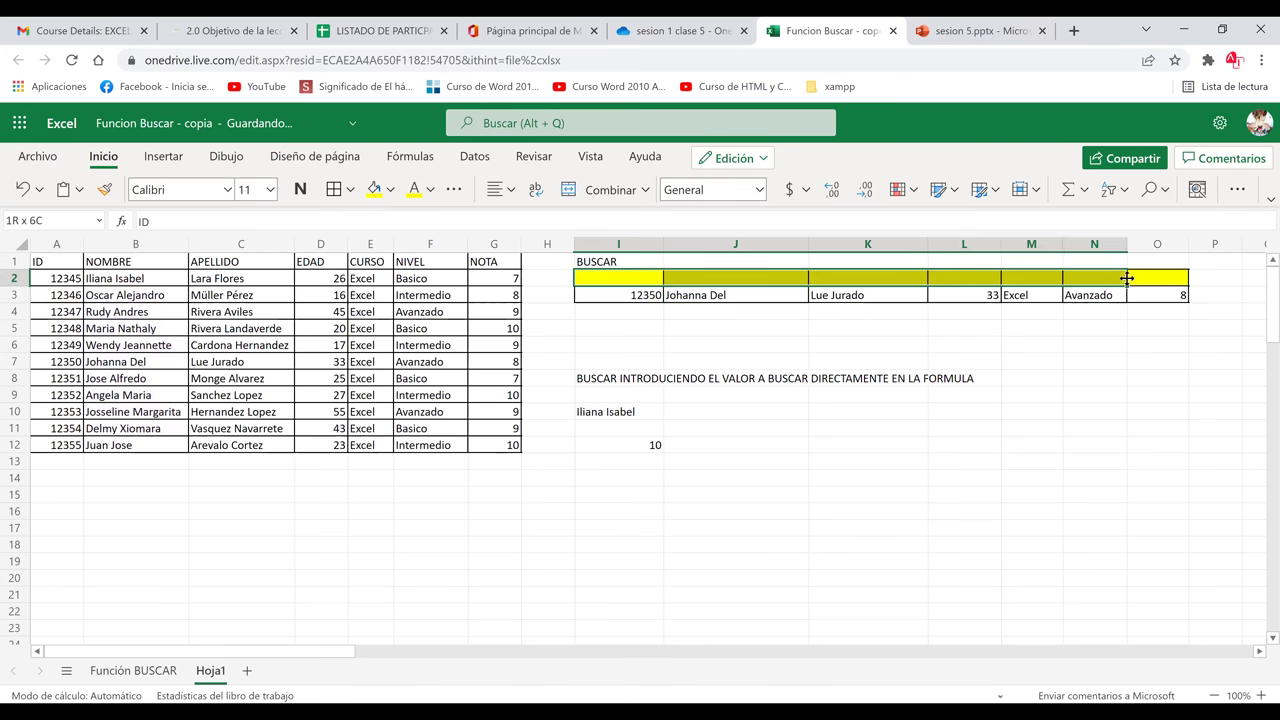
pyautogui.click(723, 277)
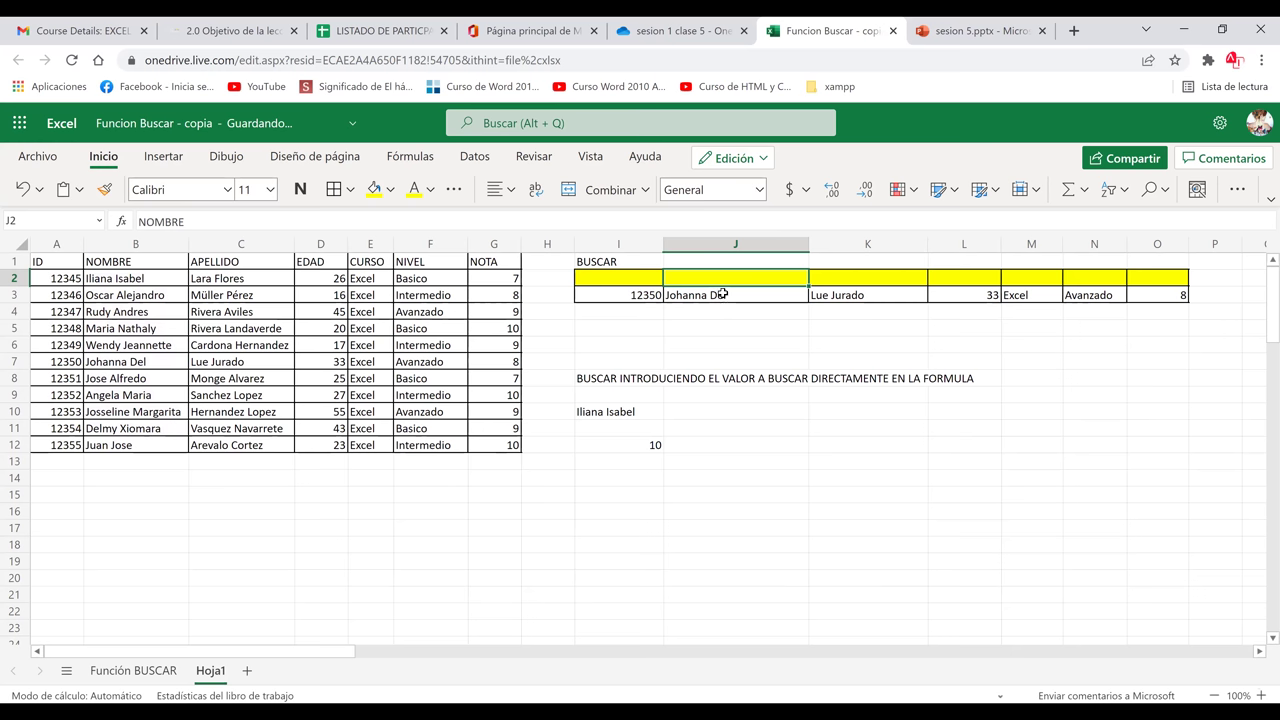
pyautogui.click(723, 294)
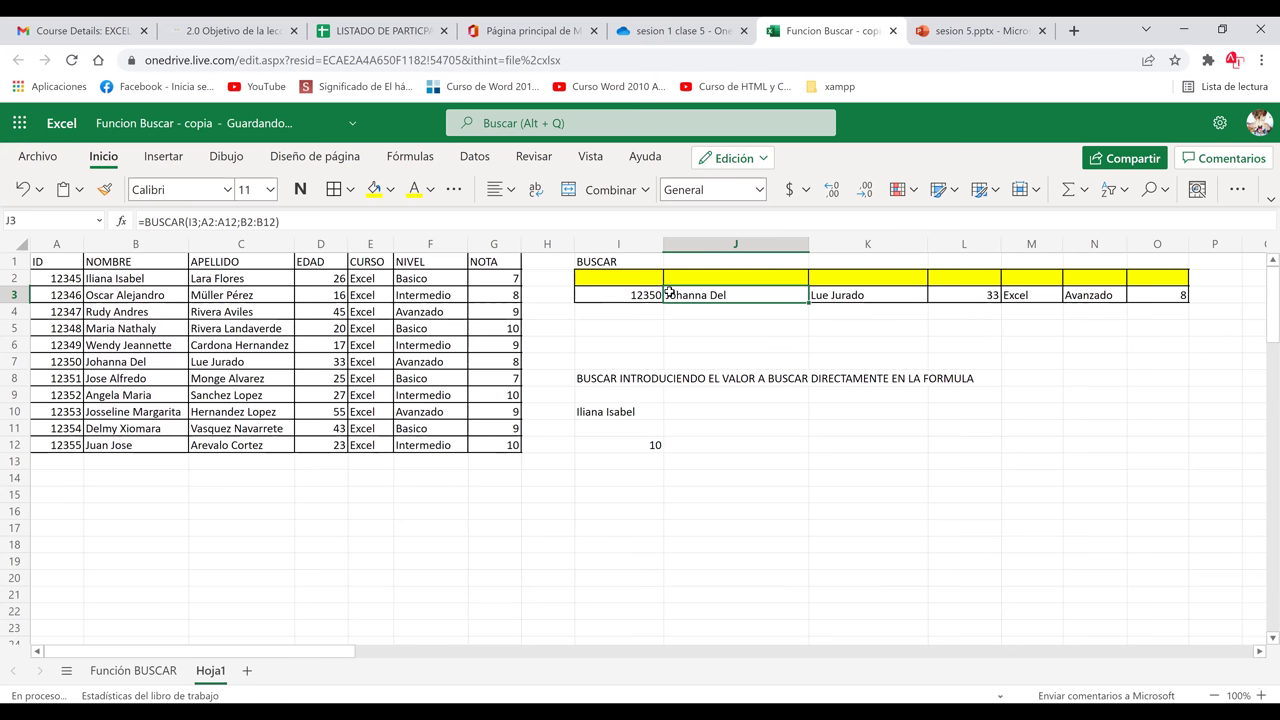
pyautogui.press('Left')
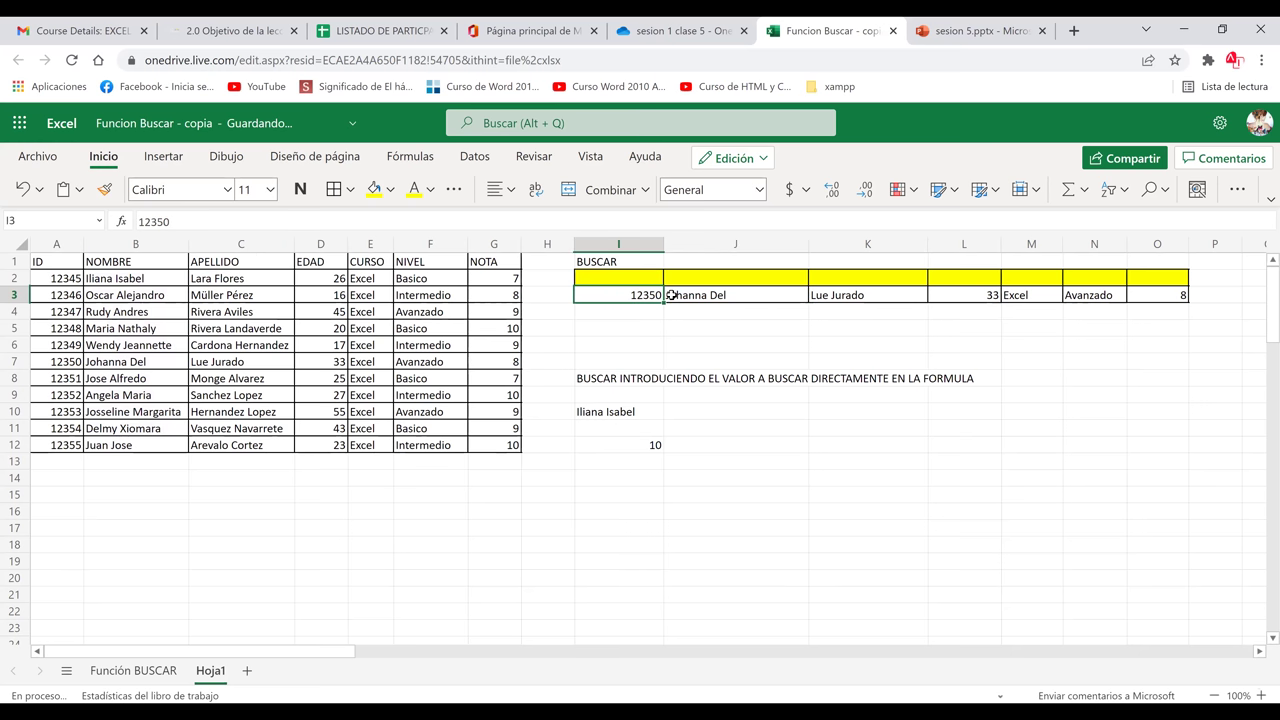